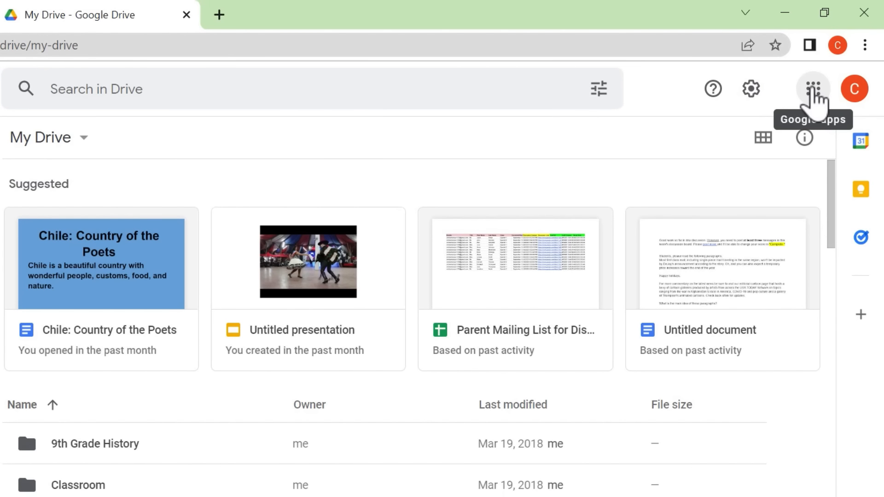
{"action": "left_click", "coordinate": [815, 94]}
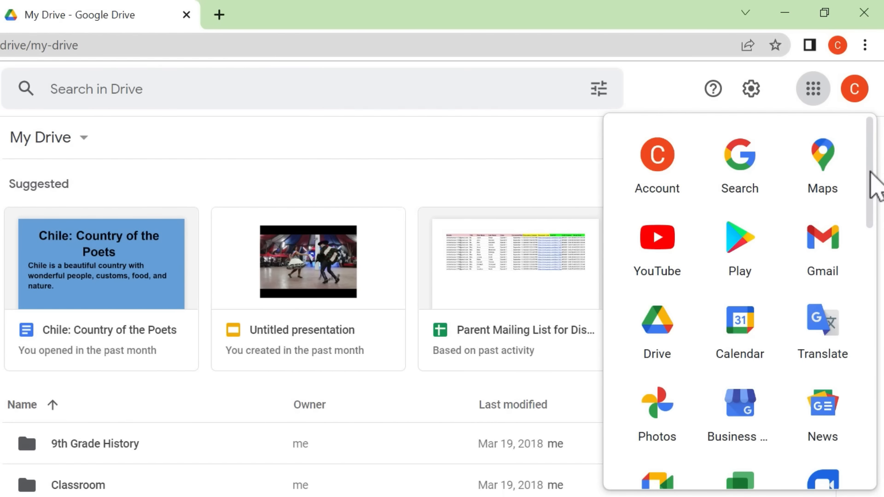
{"action": "left_click_drag", "start_coordinate": [874, 187], "coordinate": [792, 163]}
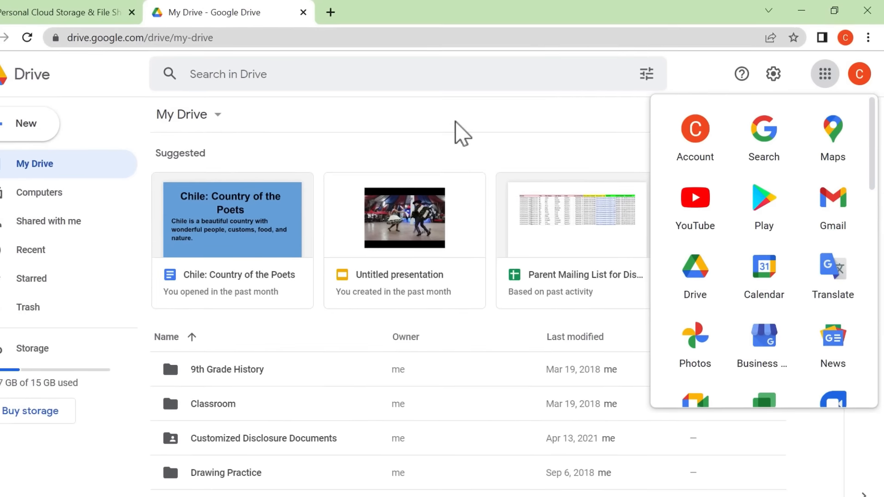
{"action": "left_click", "coordinate": [555, 134]}
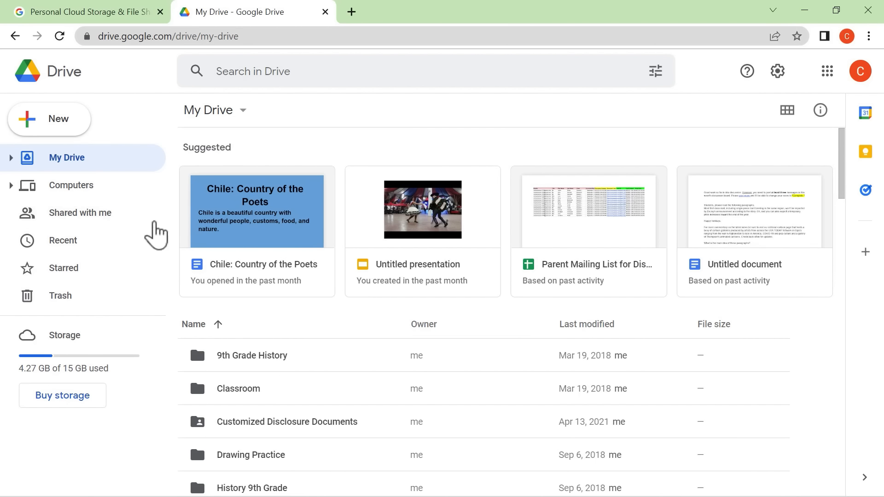
Step: Start a new Google Docs document from a template to open the template gallery
{"action": "left_click", "coordinate": [48, 119]}
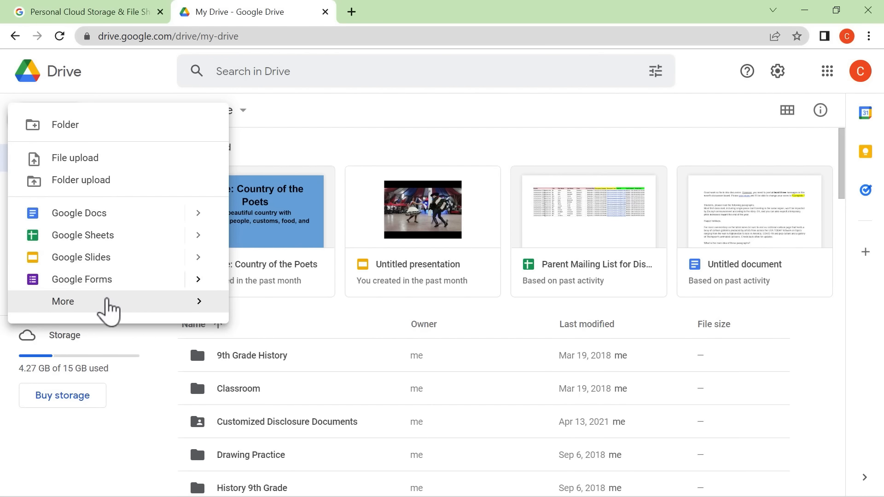
{"action": "mouse_move", "coordinate": [110, 306]}
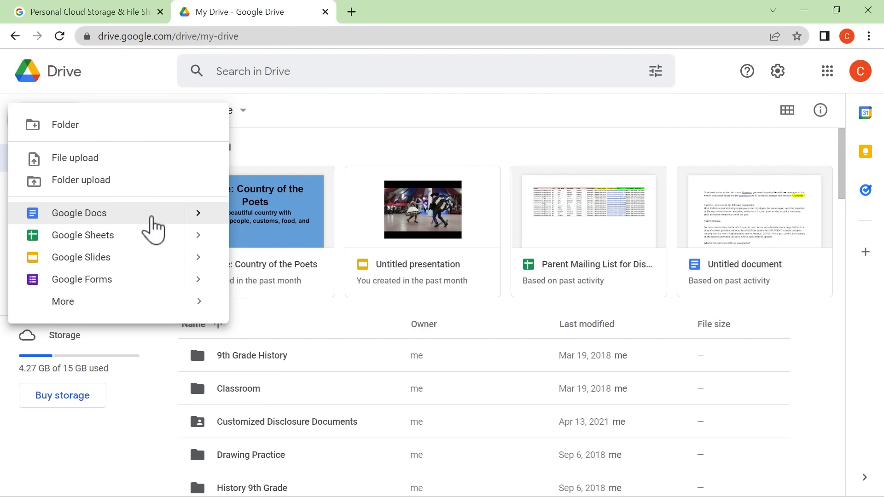
{"action": "left_click", "coordinate": [199, 214]}
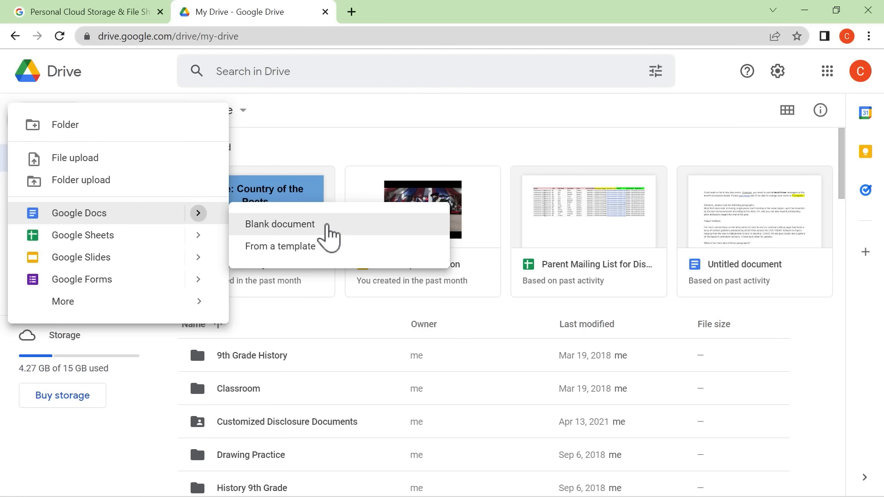
{"action": "left_click", "coordinate": [302, 249]}
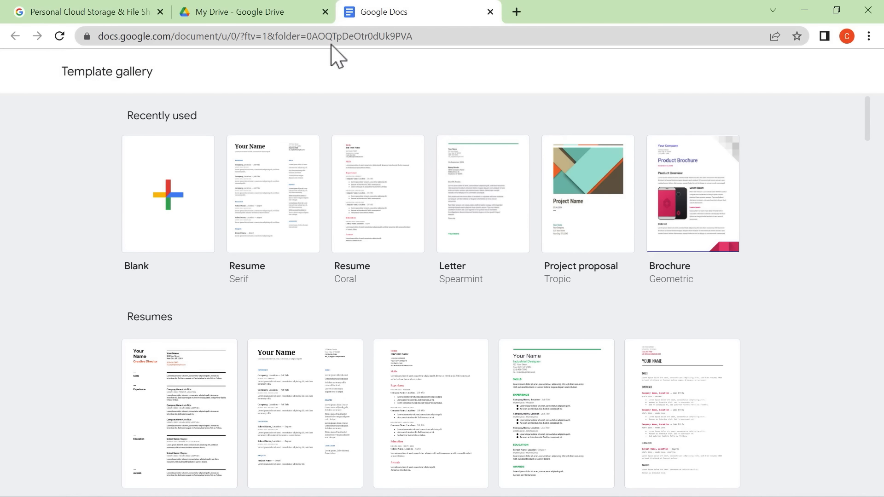
{"action": "left_click", "coordinate": [269, 17]}
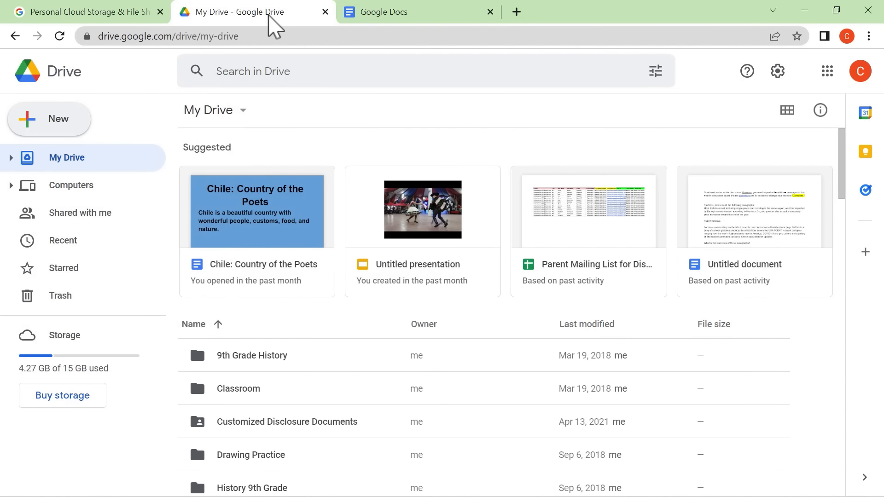
{"action": "left_click", "coordinate": [56, 121]}
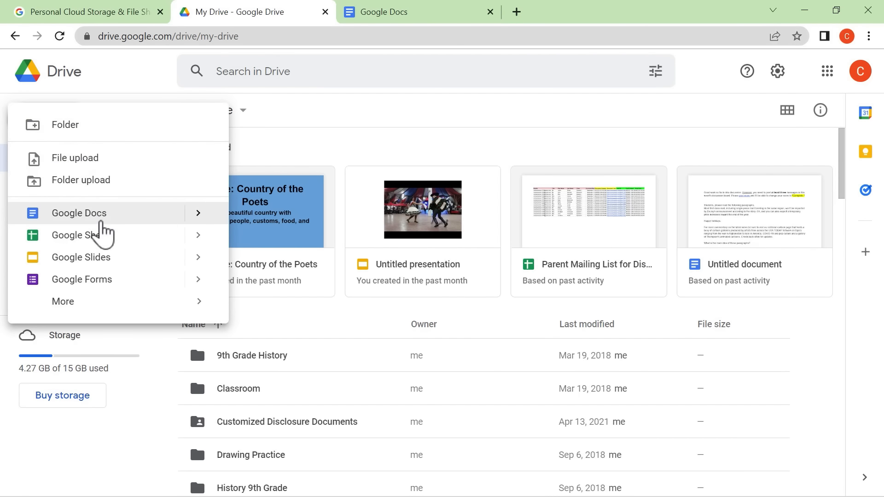
{"action": "left_click", "coordinate": [391, 19]}
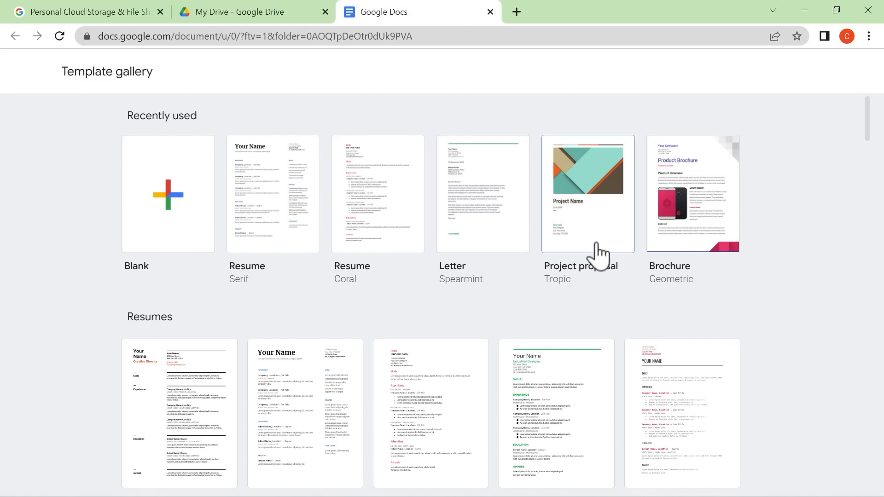
Step: Create a document from the product brochure template in the gallery's Work section
{"action": "scroll", "coordinate": [663, 237], "scroll_direction": "down", "scroll_amount": 1}
{"action": "scroll", "coordinate": [663, 236], "scroll_direction": "down", "scroll_amount": 1}
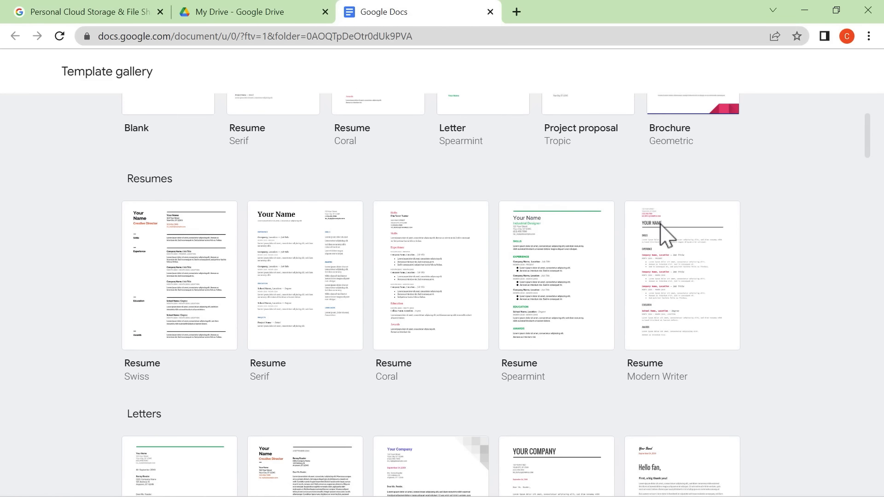
{"action": "scroll", "coordinate": [661, 235], "scroll_direction": "down", "scroll_amount": 1}
{"action": "left_click_drag", "start_coordinate": [868, 147], "coordinate": [868, 147]}
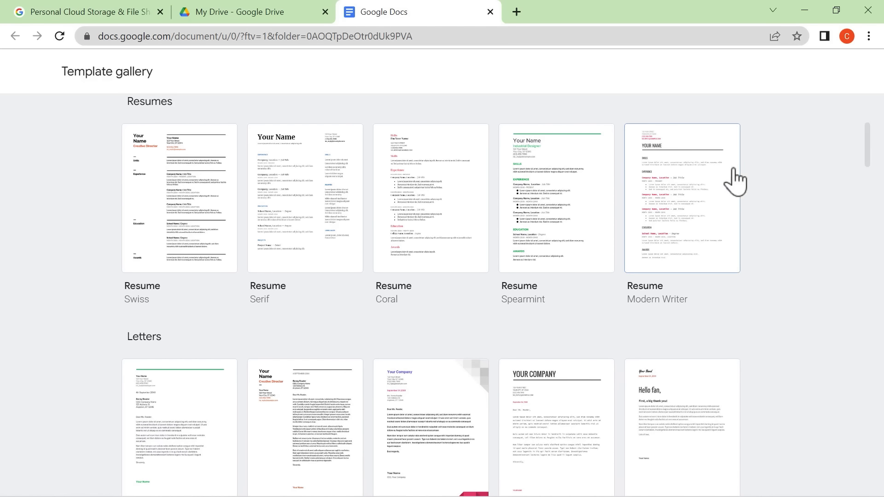
{"action": "scroll", "coordinate": [868, 177], "scroll_direction": "down", "scroll_amount": 3}
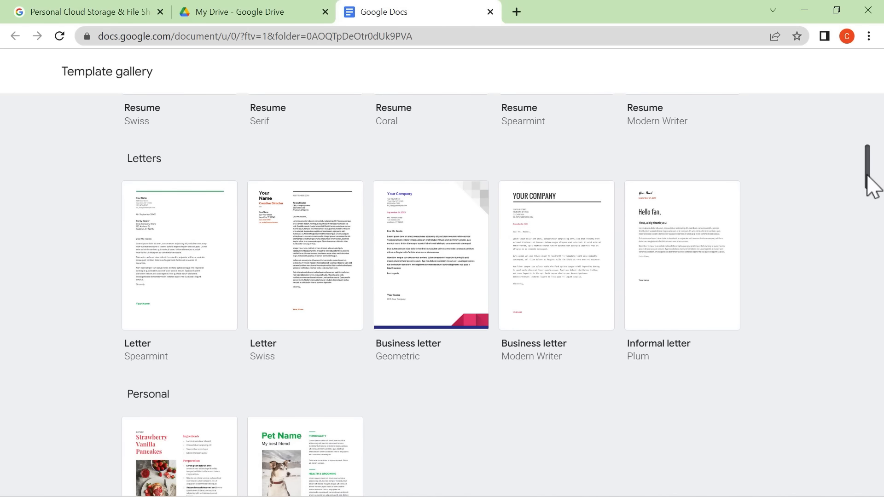
{"action": "left_click_drag", "start_coordinate": [867, 177], "coordinate": [874, 240]}
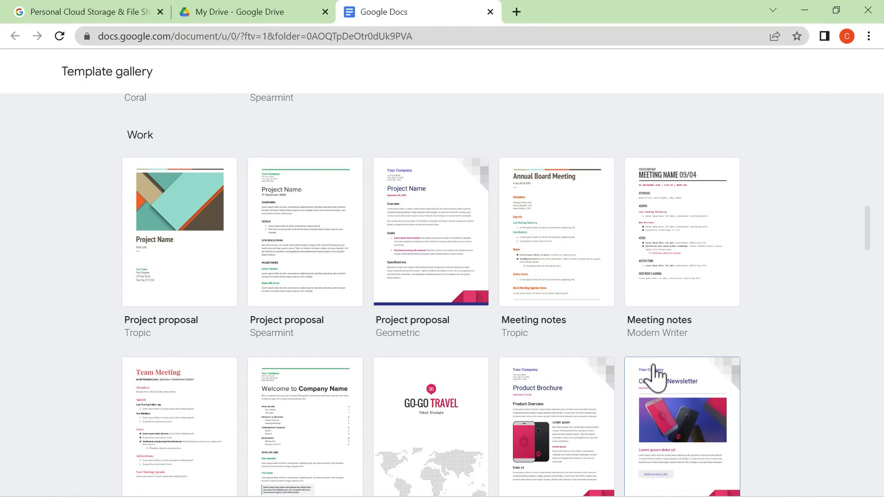
{"action": "scroll", "coordinate": [599, 391], "scroll_direction": "down", "scroll_amount": 1}
{"action": "left_click", "coordinate": [548, 404]}
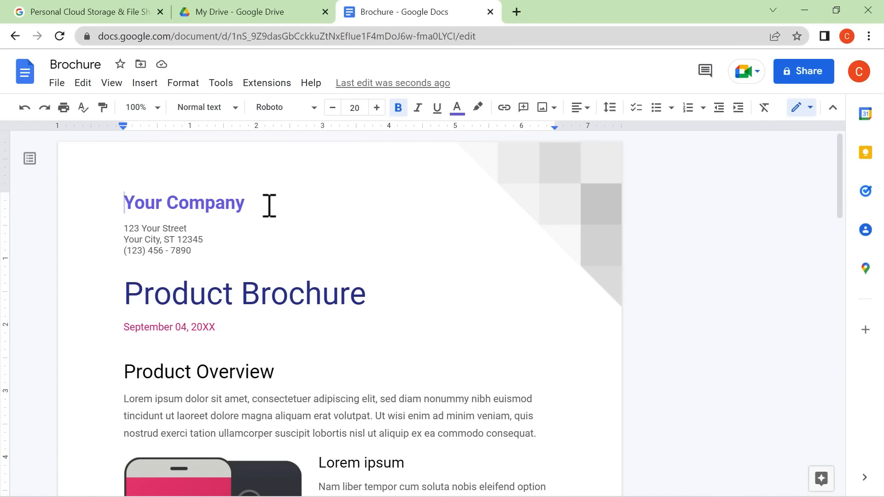
Step: Replace "Brochure" with "Information" in the "Product Brochure" title of the document
{"action": "left_click", "coordinate": [249, 204]}
{"action": "left_click_drag", "start_coordinate": [370, 304], "coordinate": [245, 303]}
{"action": "key", "text": "BackSpace"}
{"action": "type", "text": "I"}
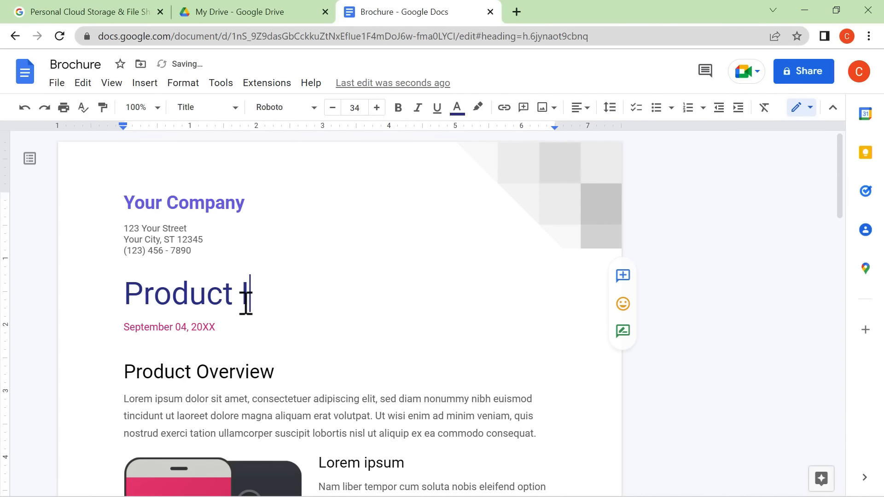
{"action": "type", "text": "nformation"}
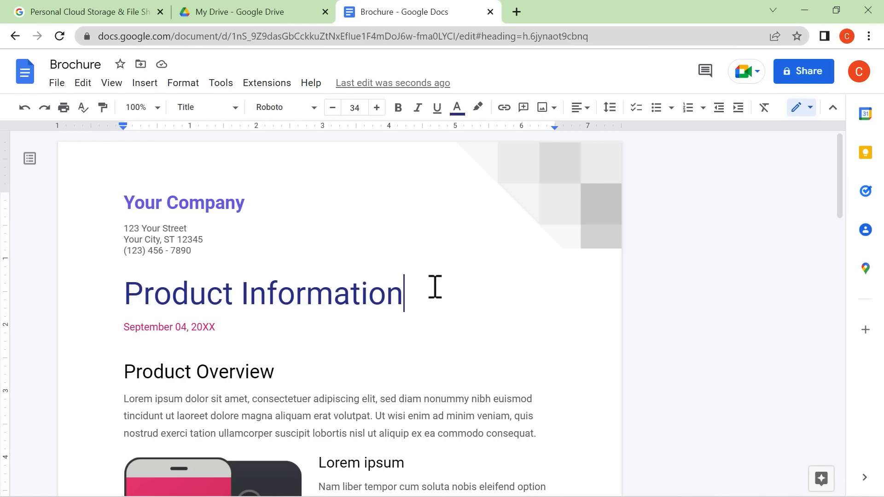
Step: Rename the document file as Product Information Sheets
{"action": "left_click", "coordinate": [94, 64]}
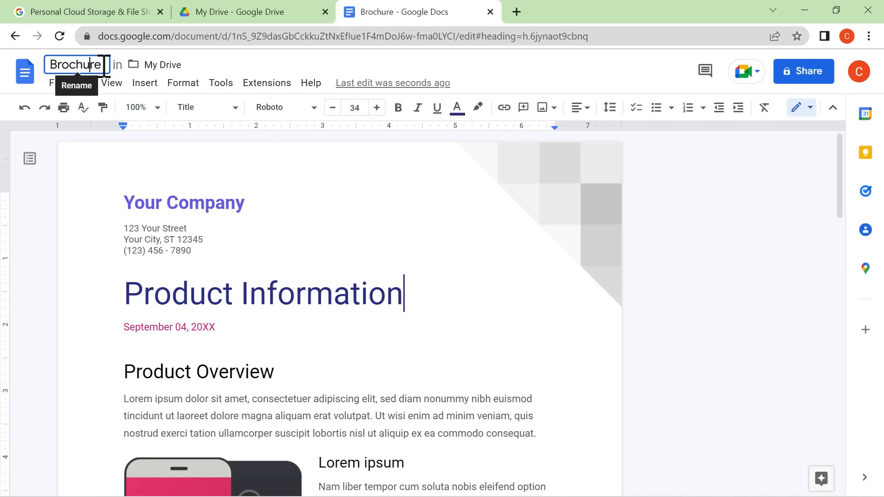
{"action": "left_click_drag", "start_coordinate": [106, 66], "coordinate": [6, 55]}
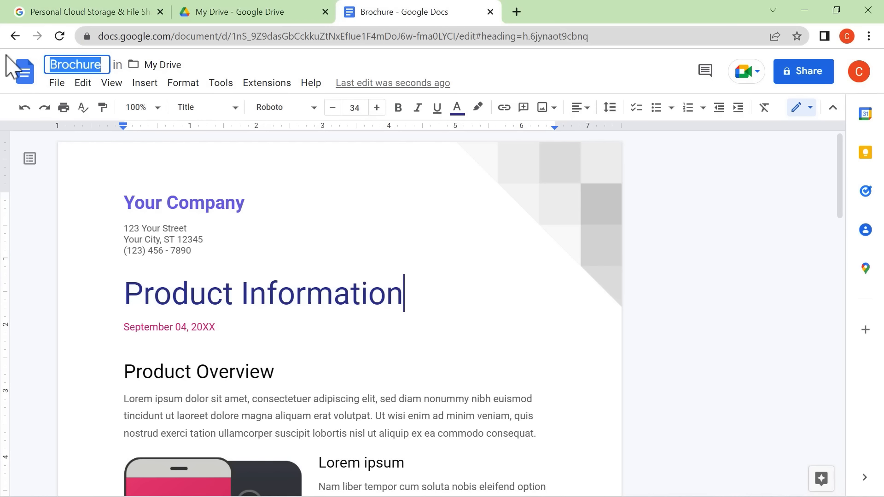
{"action": "key", "text": "BackSpace"}
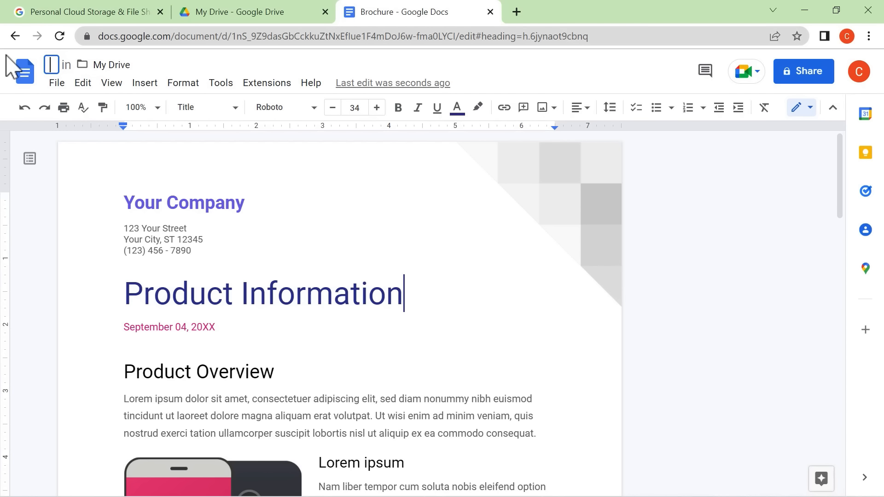
{"action": "type", "text": "Product Information Sheet"}
{"action": "type", "text": "s"}
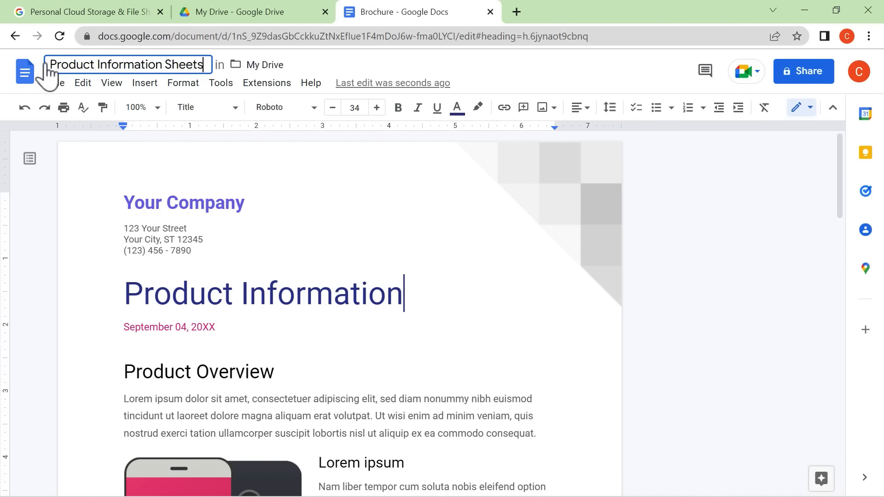
{"action": "key", "text": "Return"}
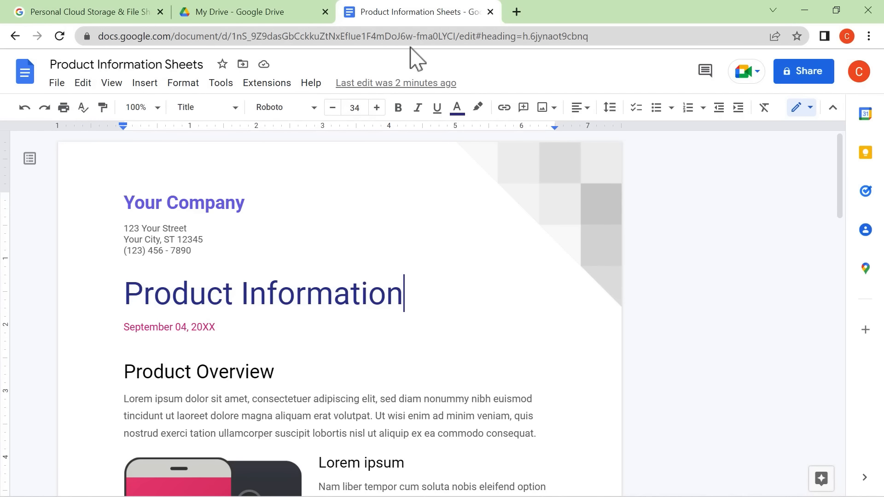
Step: Close the Product Information Sheets document and reload the My Drive page
{"action": "left_click", "coordinate": [490, 11]}
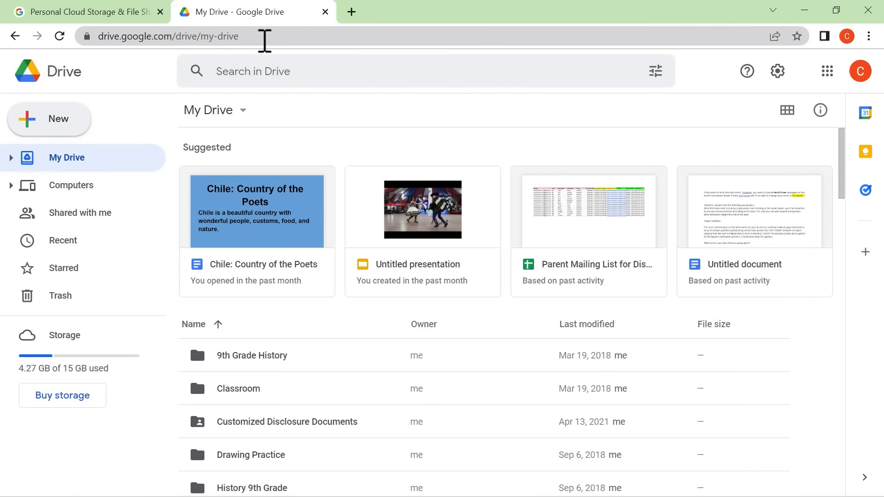
{"action": "left_click", "coordinate": [280, 36]}
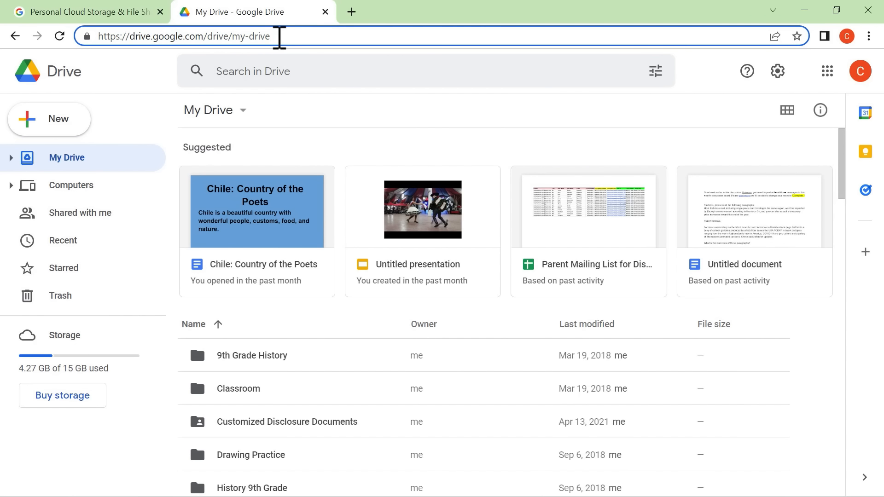
{"action": "key", "text": "Return"}
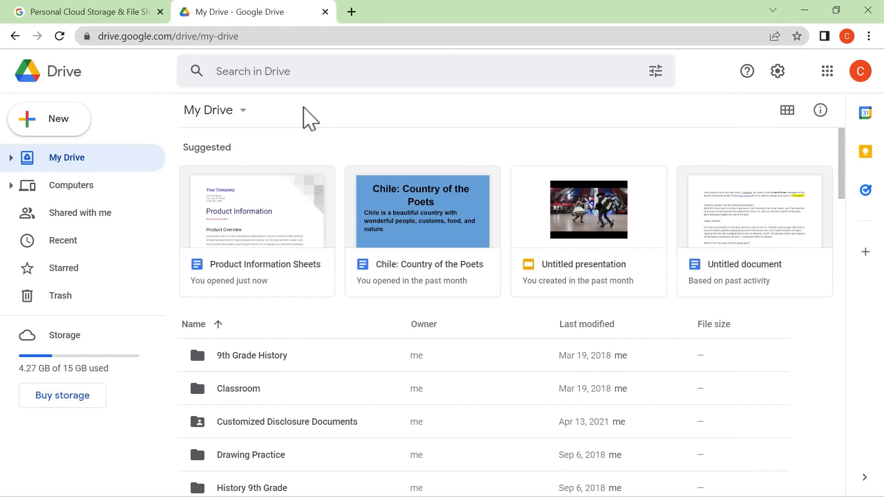
Step: Close the My Drive tab and load Google Drive again in the remaining browser tab
{"action": "left_click", "coordinate": [326, 12]}
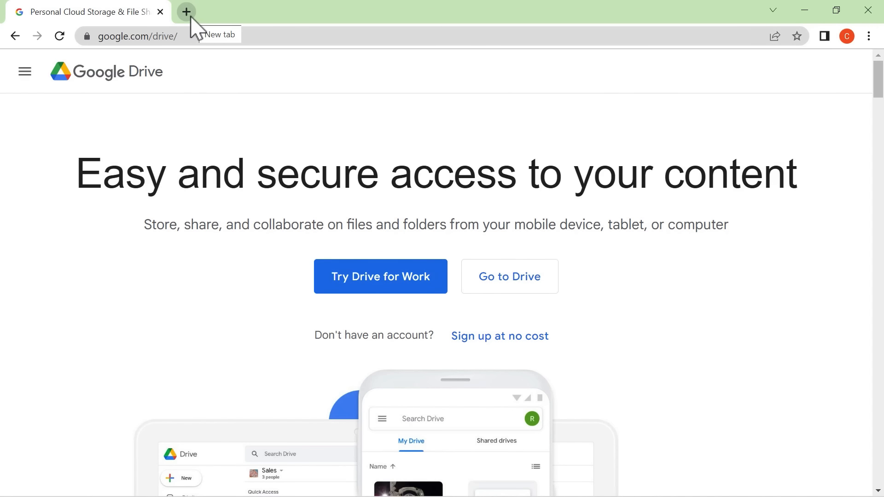
{"action": "left_click", "coordinate": [210, 37]}
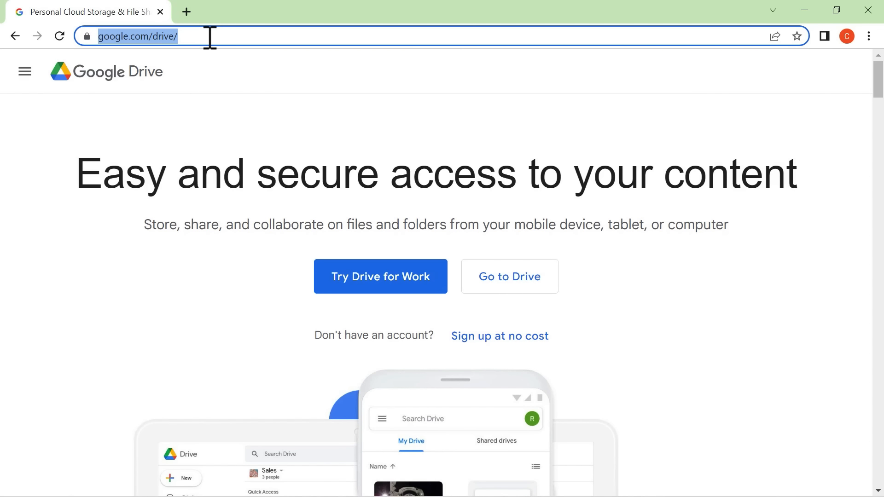
{"action": "type", "text": "dri"}
{"action": "key", "text": "Return"}
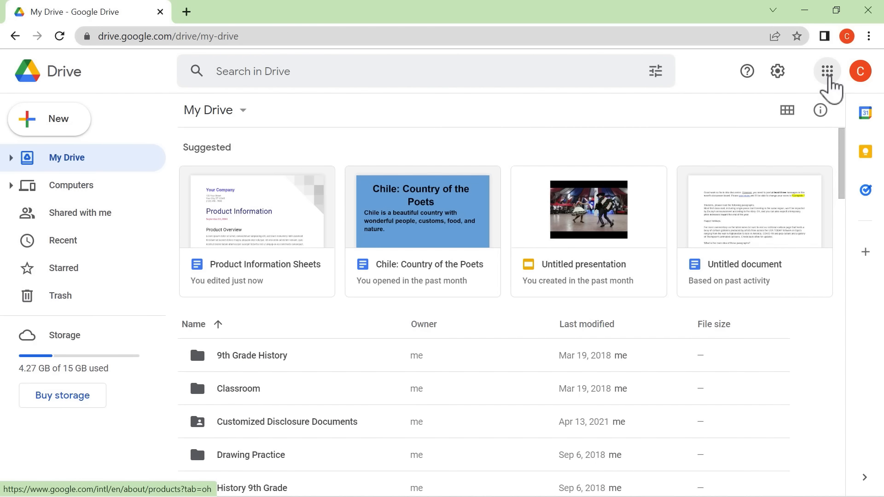
{"action": "left_click", "coordinate": [827, 78]}
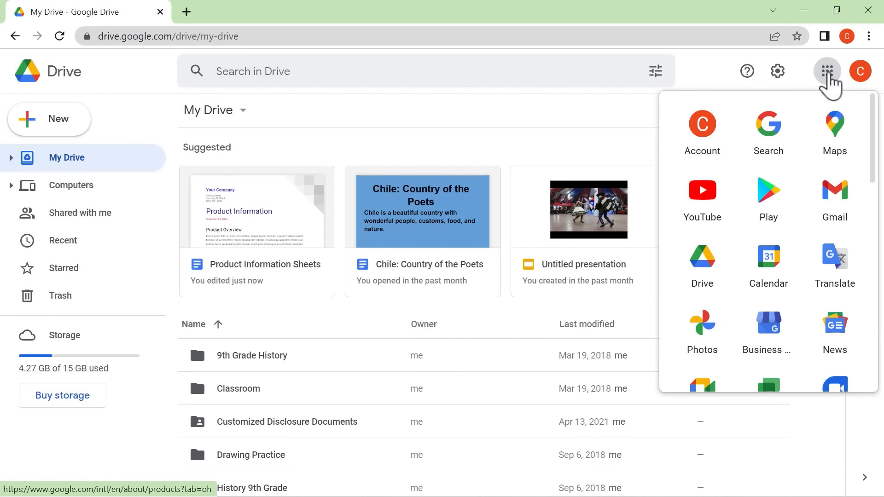
{"action": "left_click", "coordinate": [562, 119]}
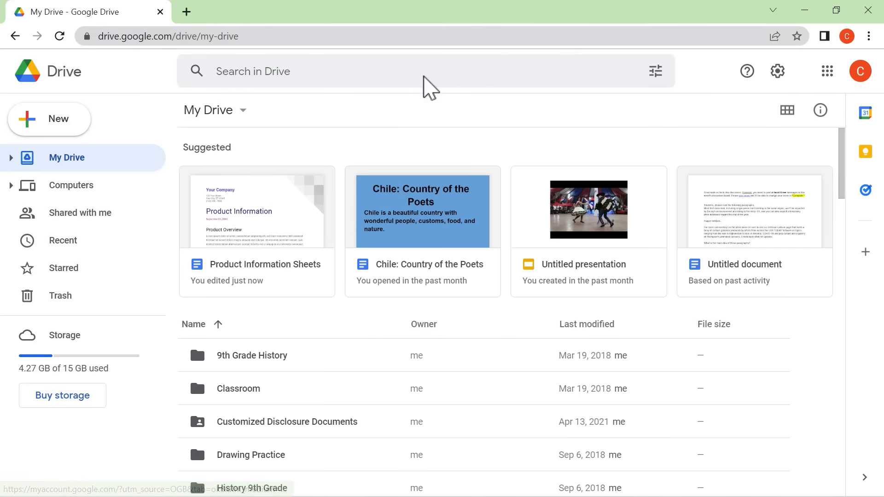
Step: Open the suggested Product Information Sheets document, change the "Your Company" heading to "Amazing Company", and close the document
{"action": "double_click", "coordinate": [249, 211]}
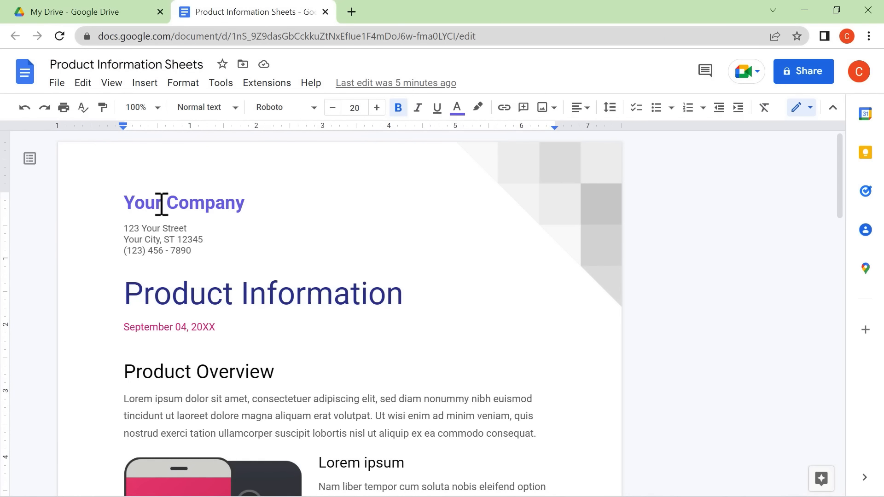
{"action": "left_click_drag", "start_coordinate": [162, 203], "coordinate": [118, 206]}
{"action": "type", "text": "Amazing"}
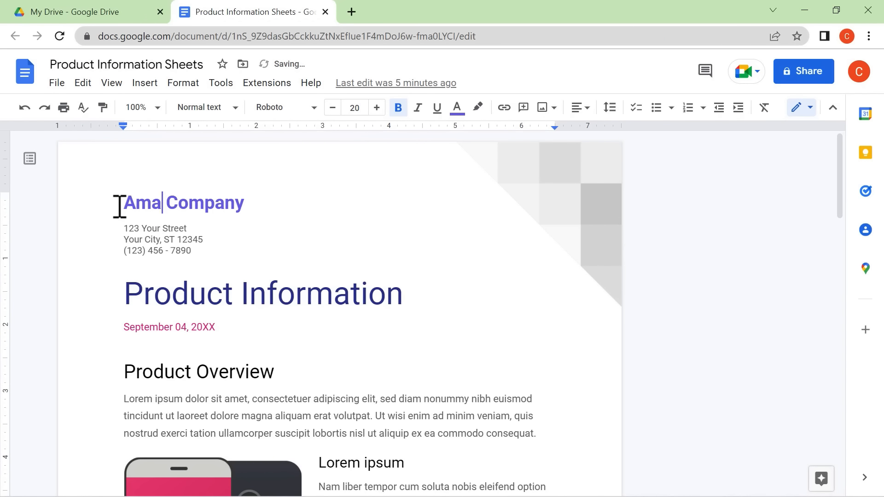
{"action": "left_click", "coordinate": [325, 12]}
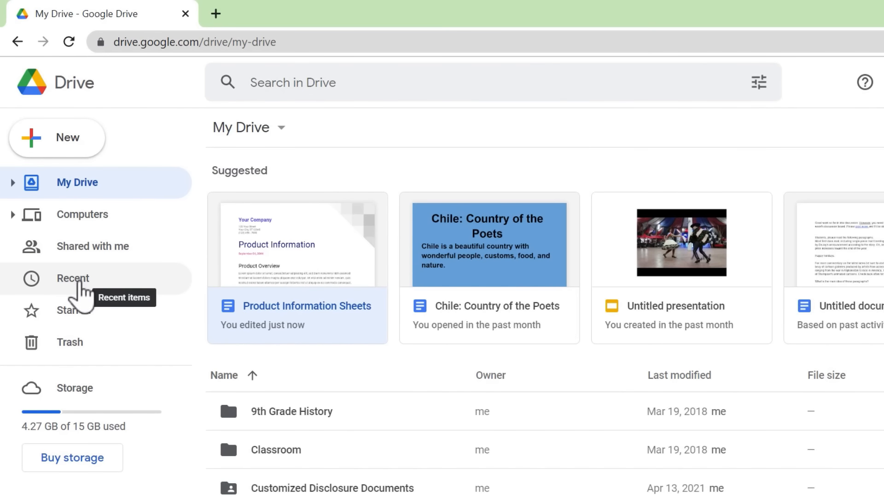
Step: Reopen the Product Information Sheets document from the recent files in Drive
{"action": "left_click", "coordinate": [79, 282]}
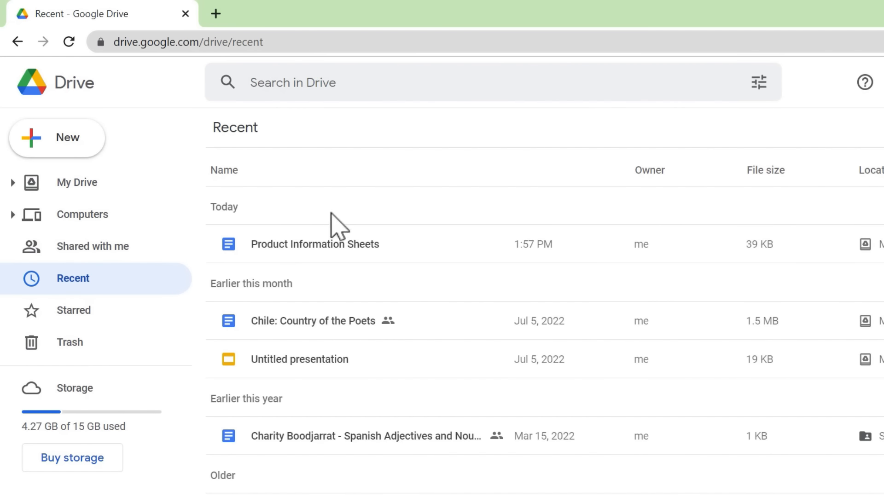
{"action": "double_click", "coordinate": [354, 248]}
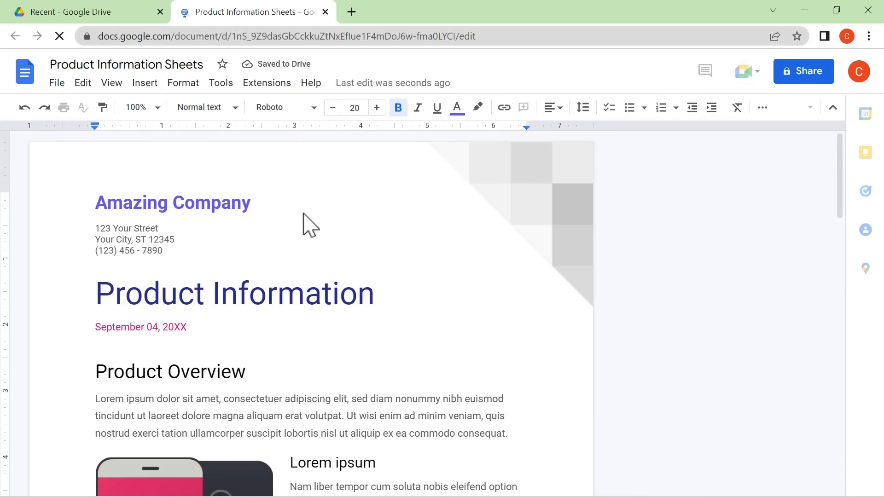
Step: Close the Product Information Sheets document, then star the recent Chile: Country of the Poets document and close it
{"action": "left_click", "coordinate": [325, 12]}
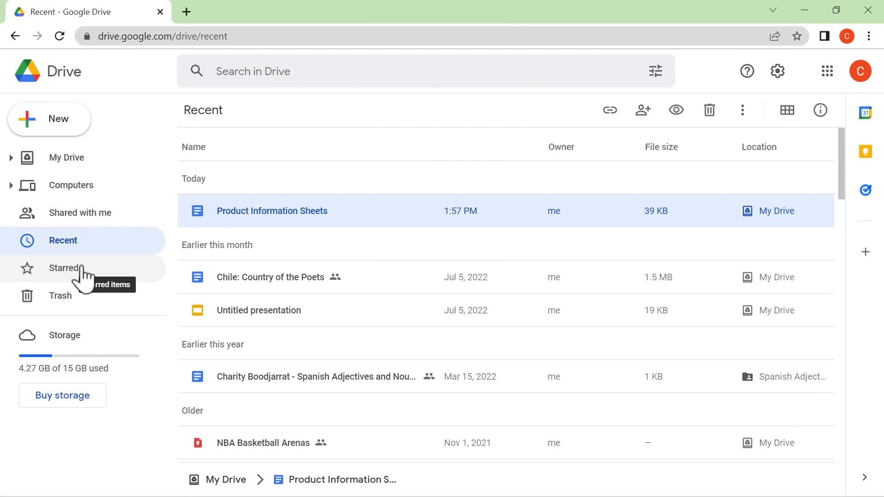
{"action": "double_click", "coordinate": [303, 282]}
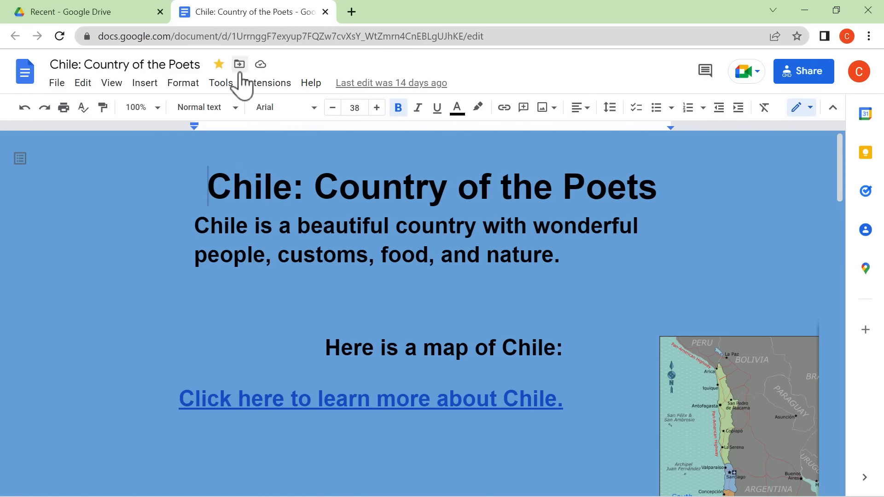
{"action": "left_click", "coordinate": [325, 12]}
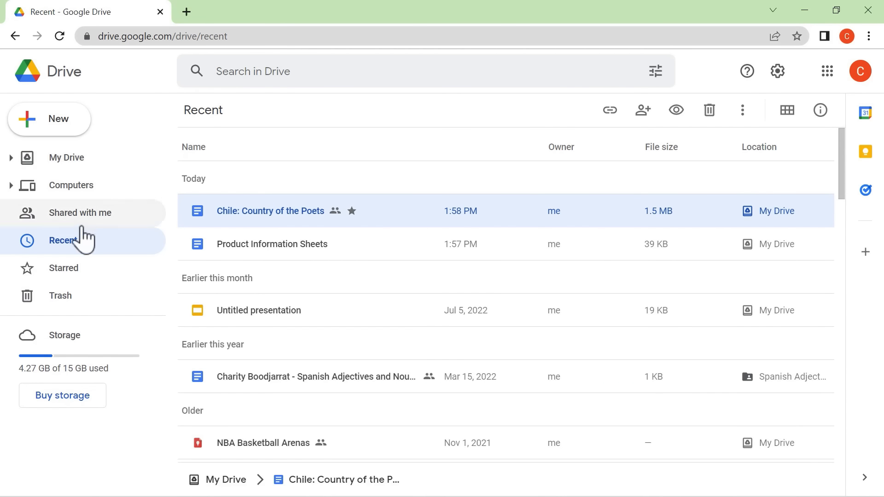
Step: Open the Chile: Country of the Poets document from the starred files, and close it again
{"action": "left_click", "coordinate": [71, 282]}
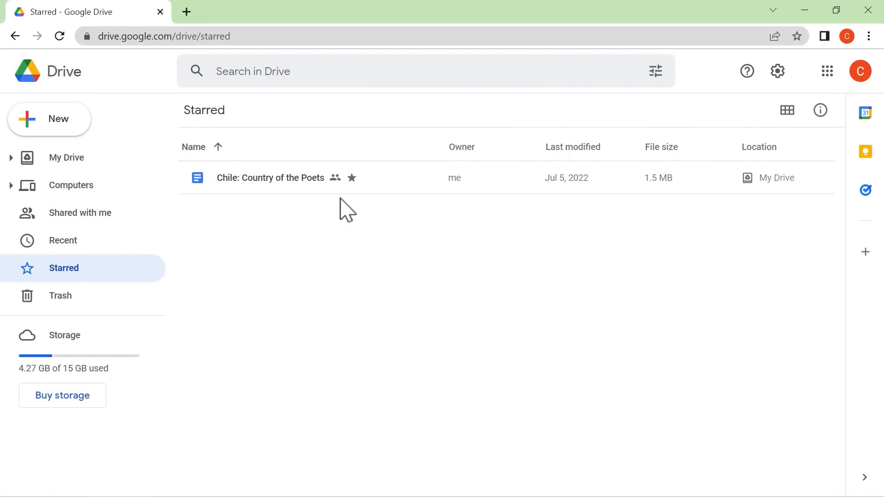
{"action": "double_click", "coordinate": [272, 178]}
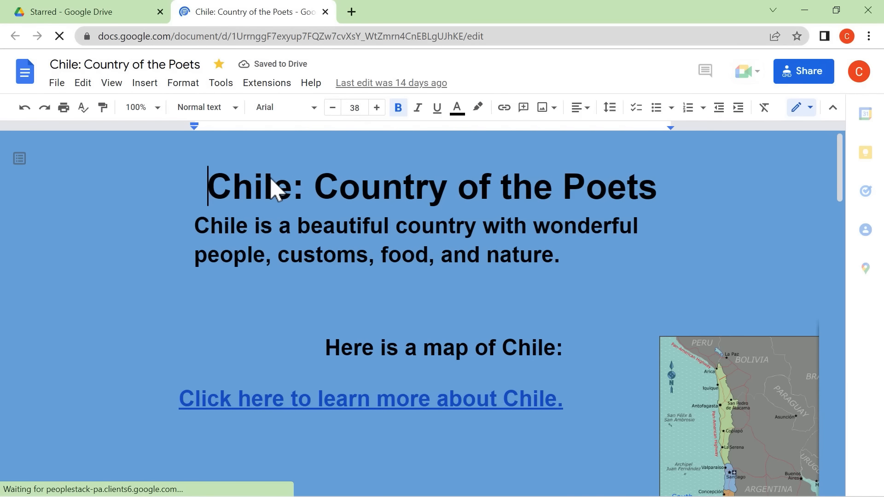
{"action": "left_click", "coordinate": [325, 12]}
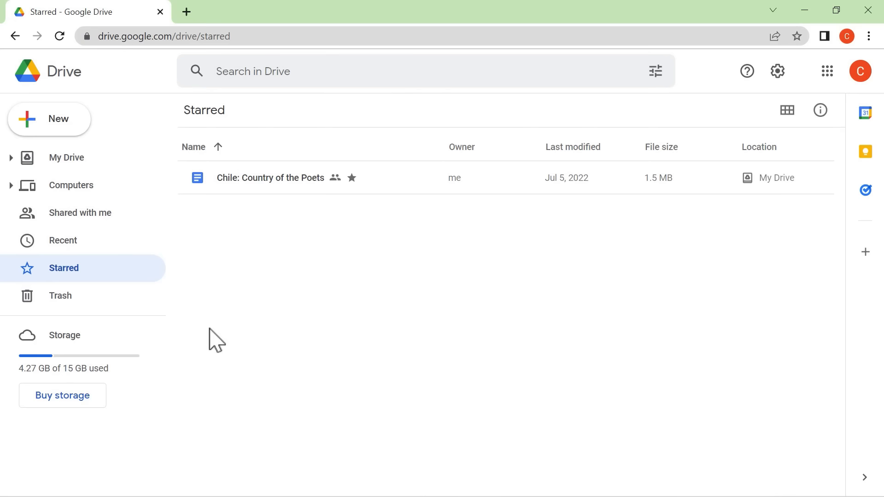
Step: Show My Drive, view its files in grid layout, and return them to list layout
{"action": "left_click", "coordinate": [91, 164]}
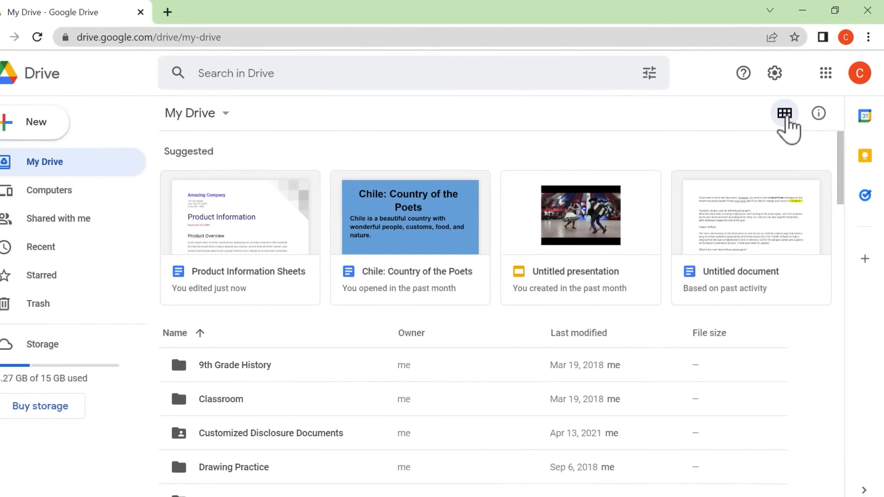
{"action": "left_click", "coordinate": [784, 116]}
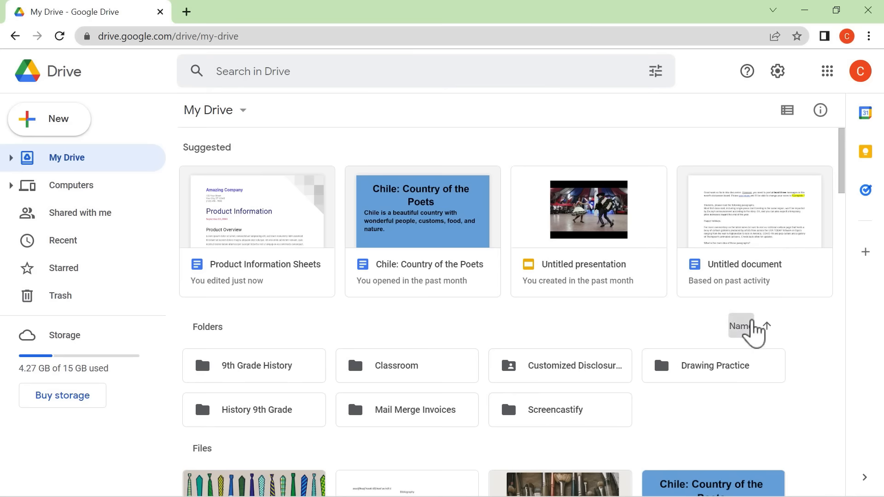
{"action": "left_click_drag", "start_coordinate": [841, 186], "coordinate": [842, 138]}
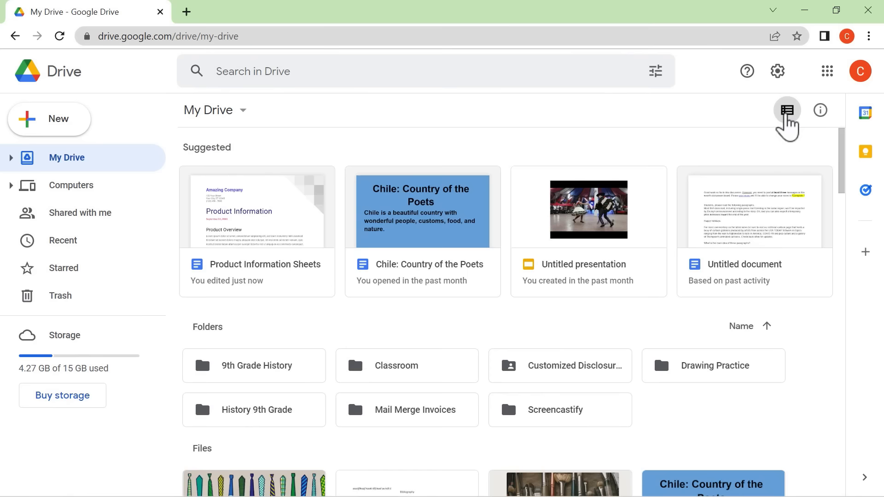
{"action": "left_click", "coordinate": [786, 110]}
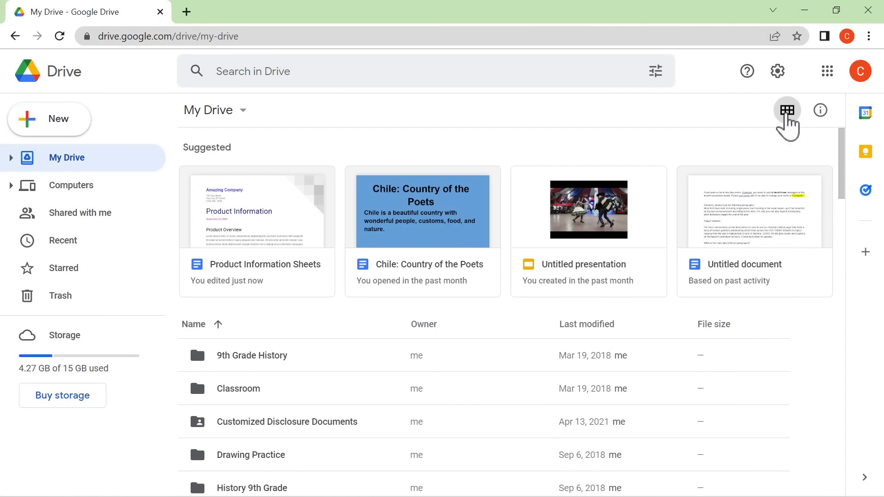
{"action": "left_click_drag", "start_coordinate": [843, 168], "coordinate": [850, 272]}
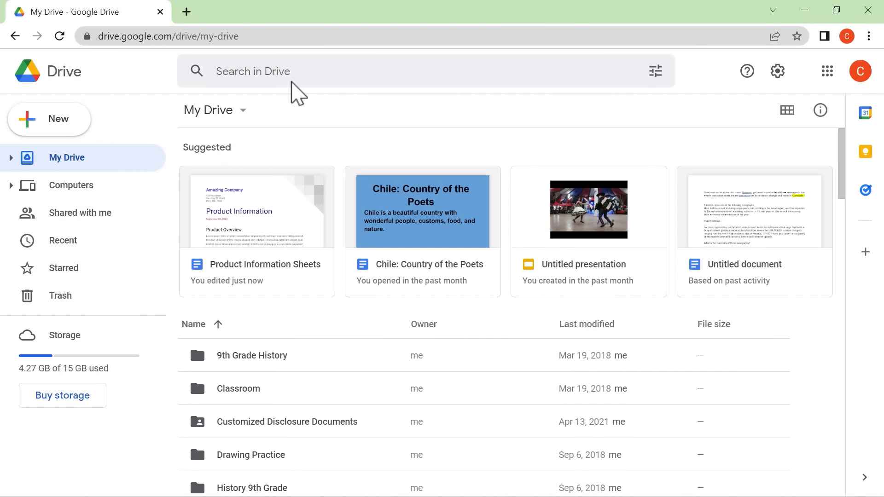
Step: Search Drive for "history", view the Great Adolescent Literature Can Change Lives document from the suggestions, and close it
{"action": "left_click", "coordinate": [282, 74]}
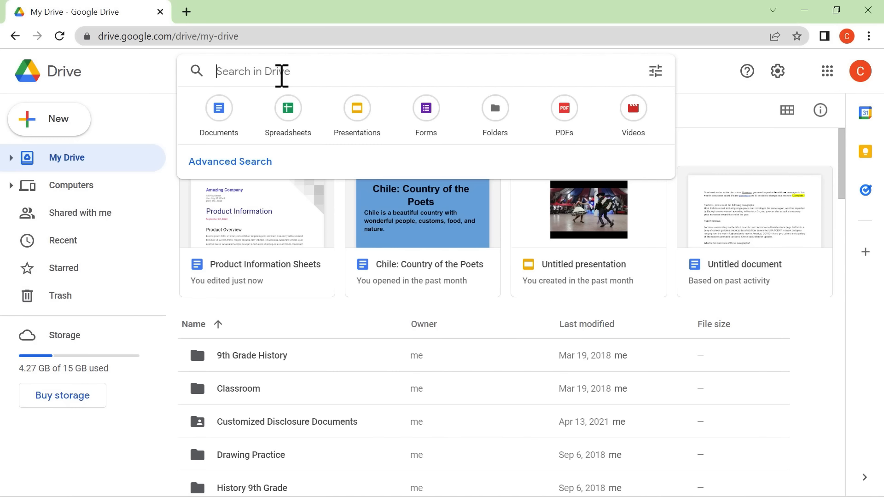
{"action": "type", "text": "hi"}
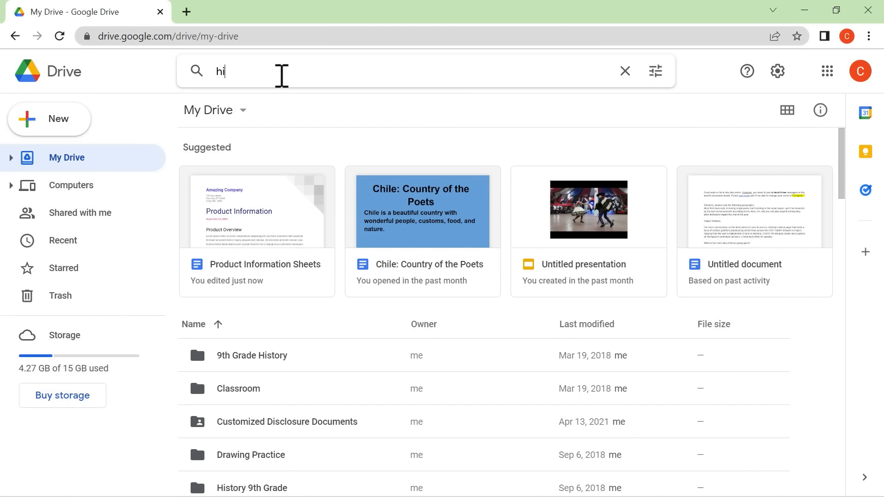
{"action": "type", "text": "story"}
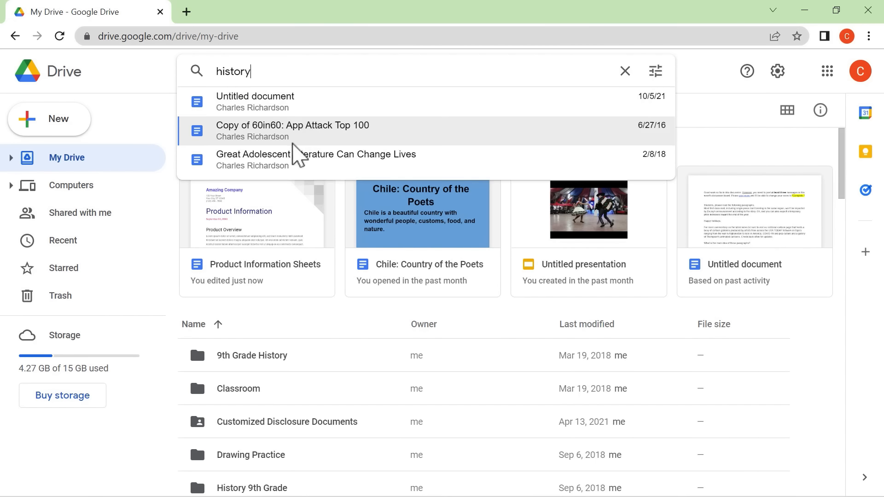
{"action": "left_click", "coordinate": [276, 171]}
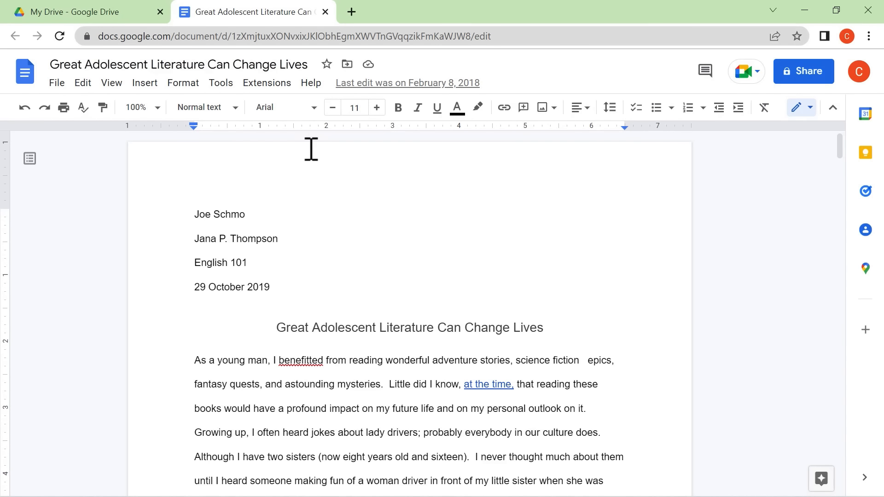
{"action": "left_click", "coordinate": [325, 11]}
Step: View the starred files and look through the files shared with this account
{"action": "left_click", "coordinate": [82, 274]}
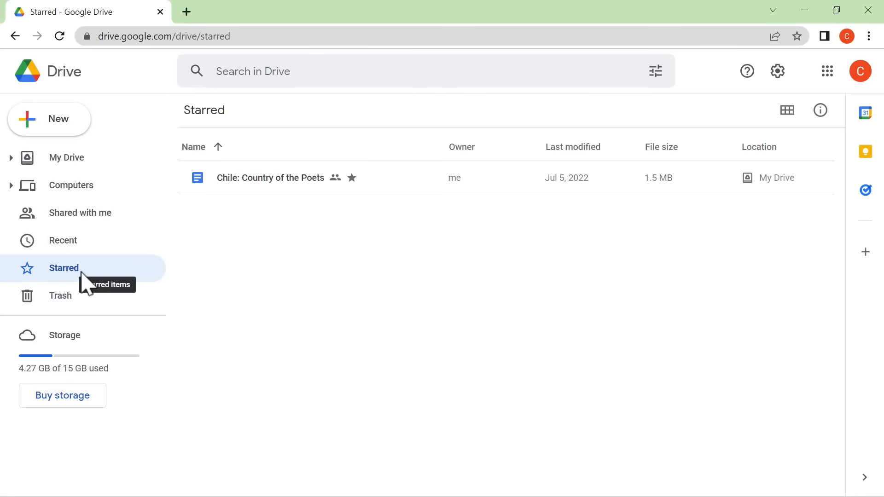
{"action": "left_click", "coordinate": [81, 214]}
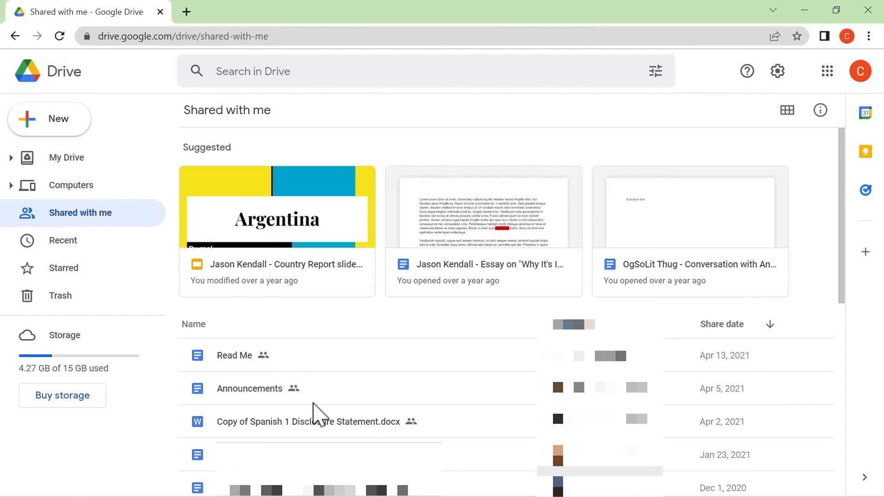
{"action": "scroll", "coordinate": [842, 223], "scroll_direction": "down", "scroll_amount": 1}
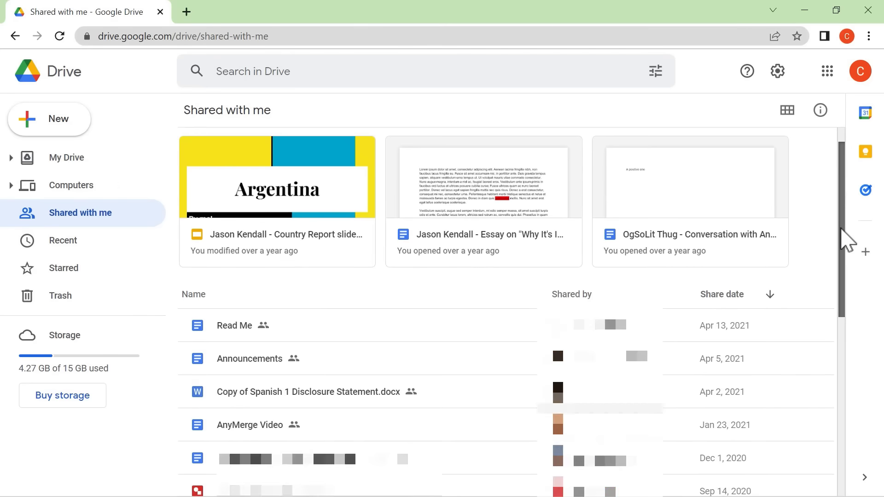
{"action": "scroll", "coordinate": [846, 237], "scroll_direction": "up", "scroll_amount": 1}
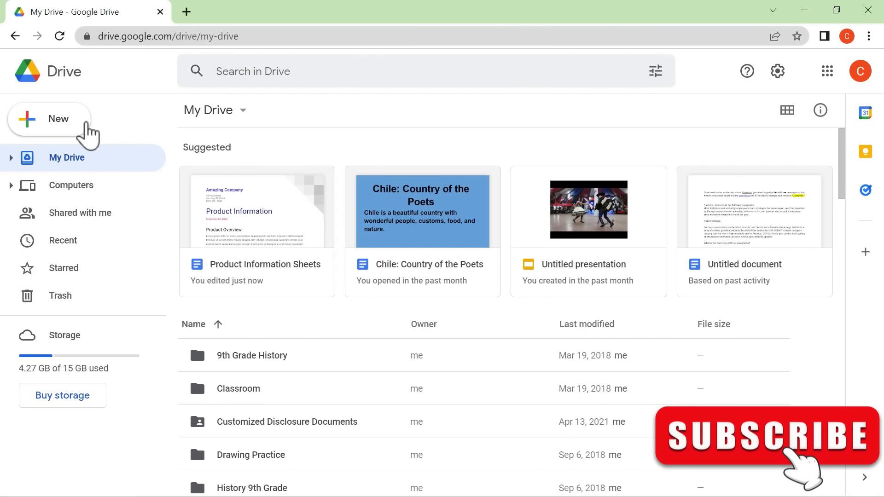
{"action": "left_click", "coordinate": [70, 126]}
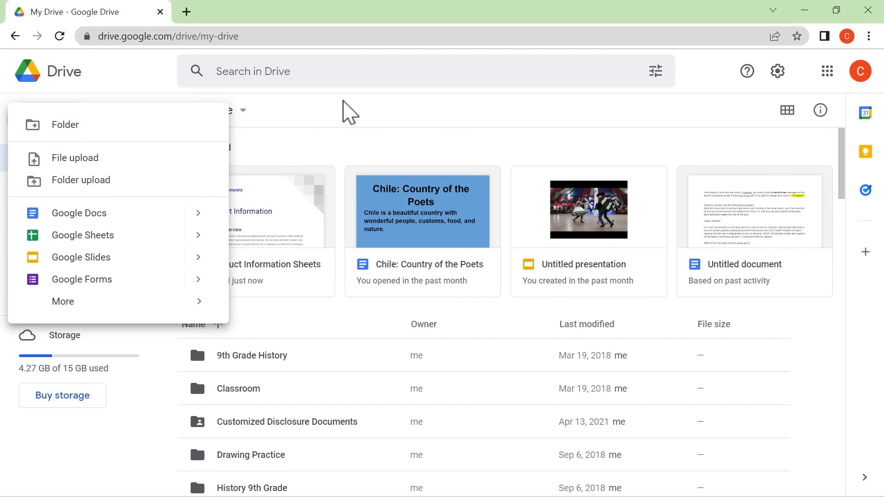
{"action": "left_click", "coordinate": [349, 112]}
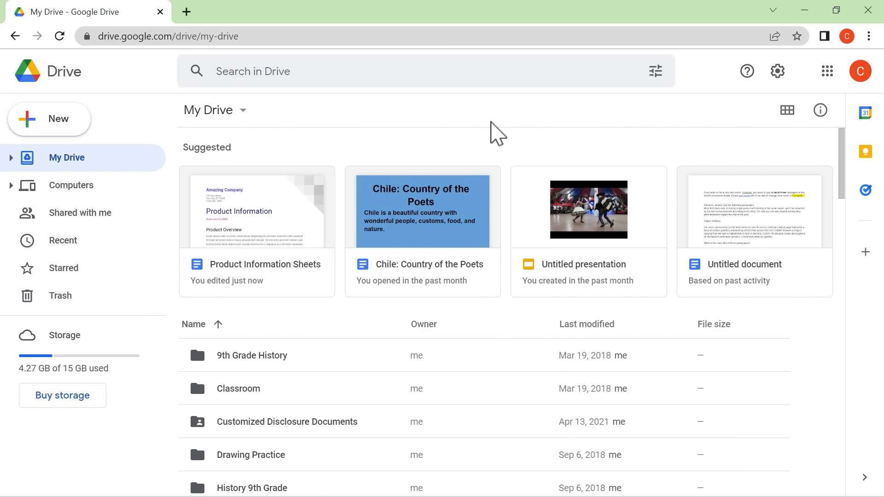
{"action": "left_click", "coordinate": [787, 111]}
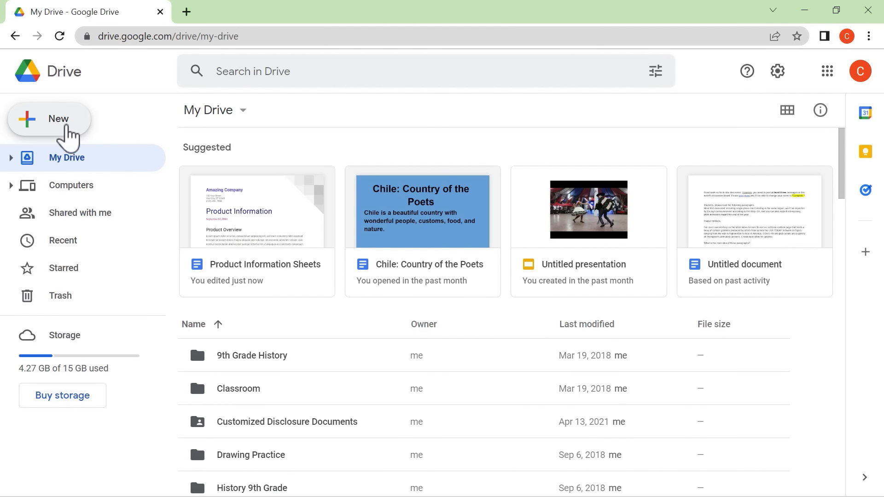
Step: Upload Los Animales.pptx to My Drive from the Desktop folder "Docs for Adding Videos and Other Documents into Excel"
{"action": "left_click", "coordinate": [68, 128]}
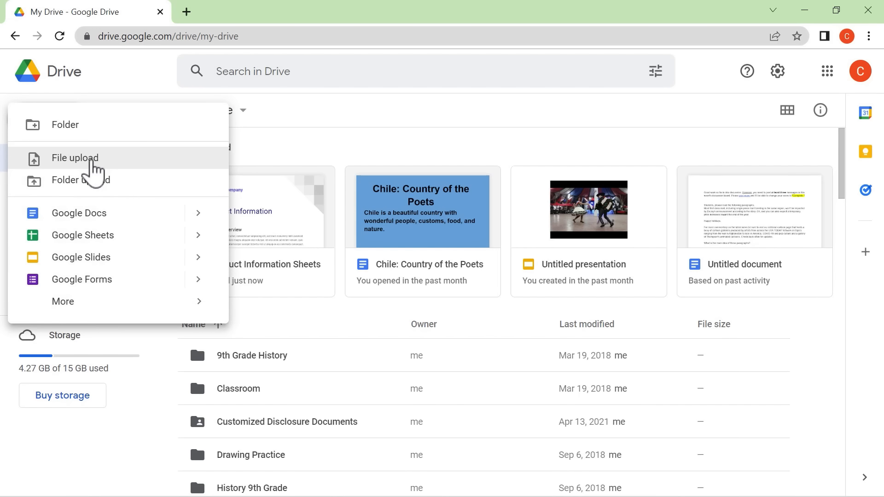
{"action": "left_click", "coordinate": [91, 160]}
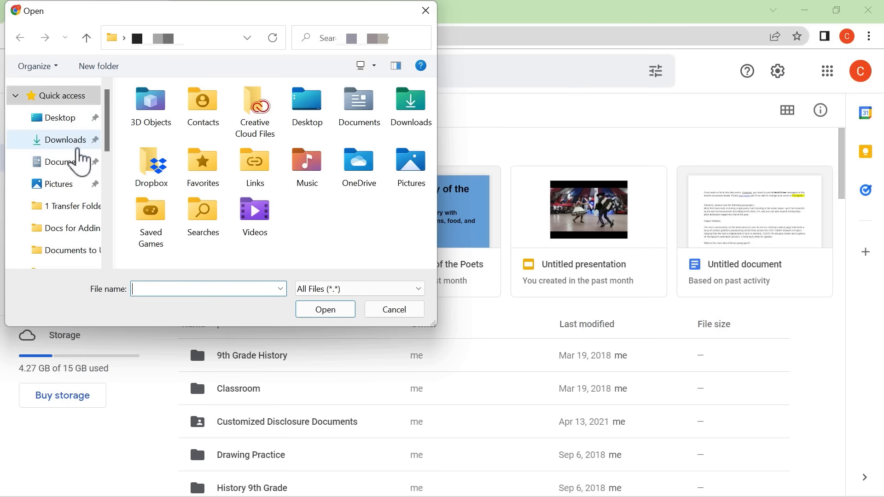
{"action": "left_click", "coordinate": [77, 169]}
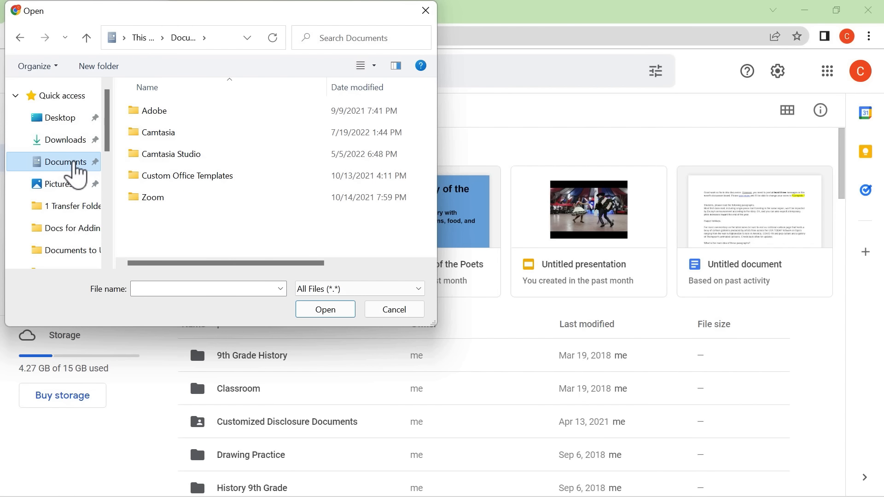
{"action": "left_click", "coordinate": [69, 188]}
{"action": "left_click", "coordinate": [63, 126]}
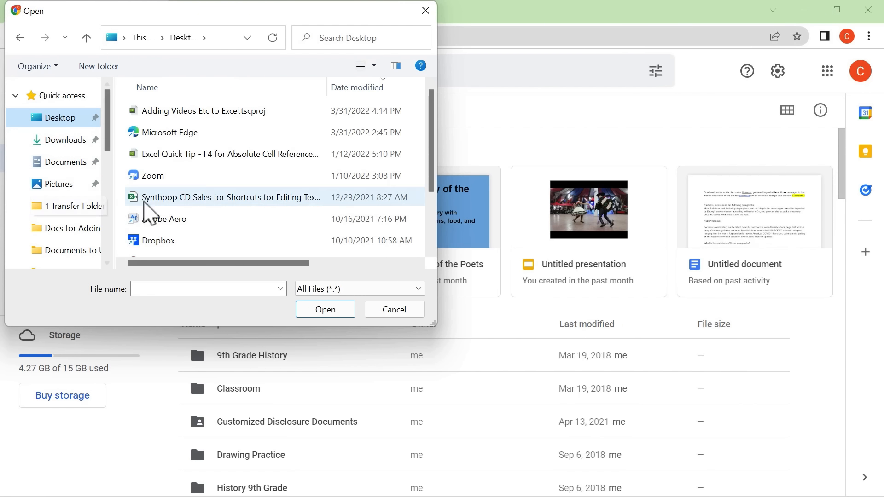
{"action": "left_click_drag", "start_coordinate": [430, 153], "coordinate": [423, 203]}
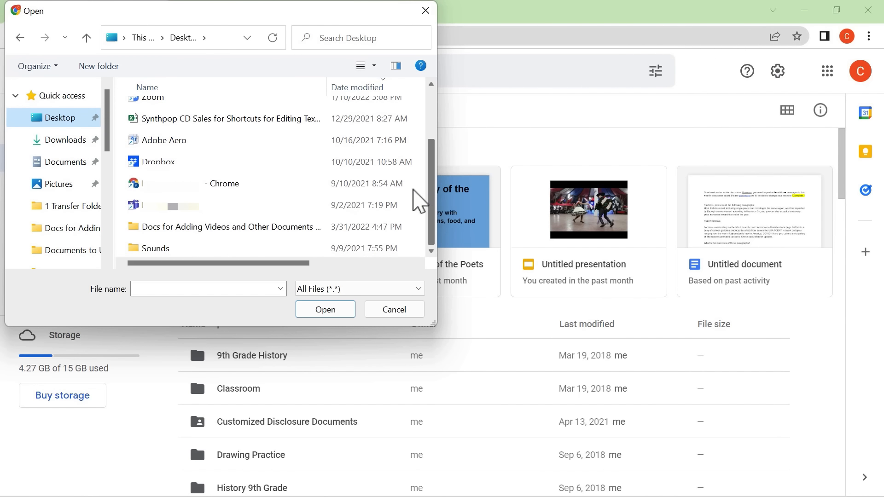
{"action": "scroll", "coordinate": [193, 246], "scroll_direction": "up", "scroll_amount": 1}
{"action": "scroll", "coordinate": [184, 244], "scroll_direction": "down", "scroll_amount": 1}
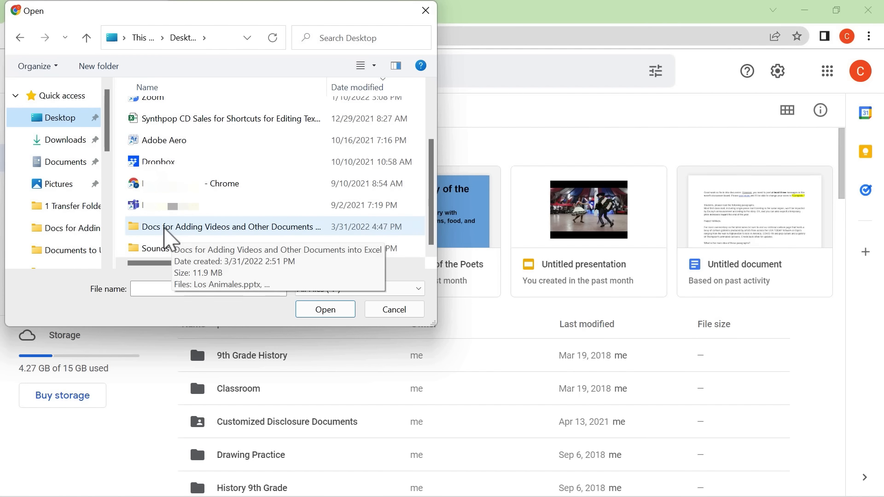
{"action": "double_click", "coordinate": [166, 237]}
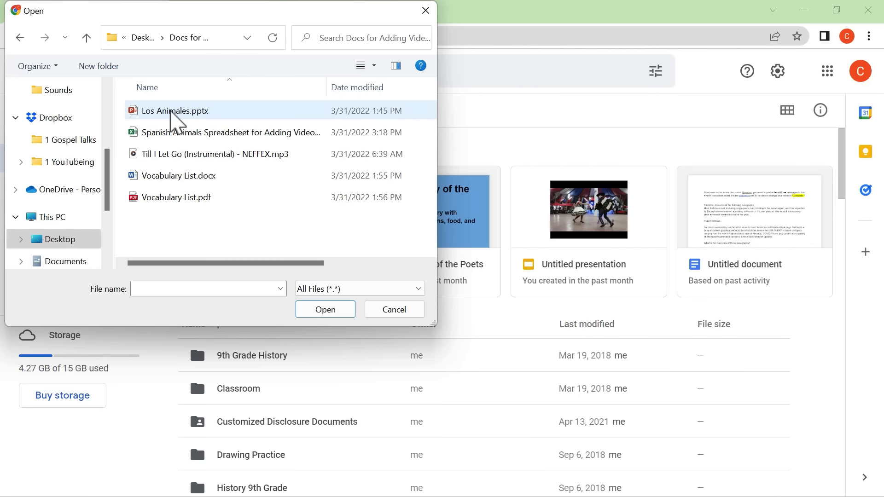
{"action": "left_click", "coordinate": [171, 112]}
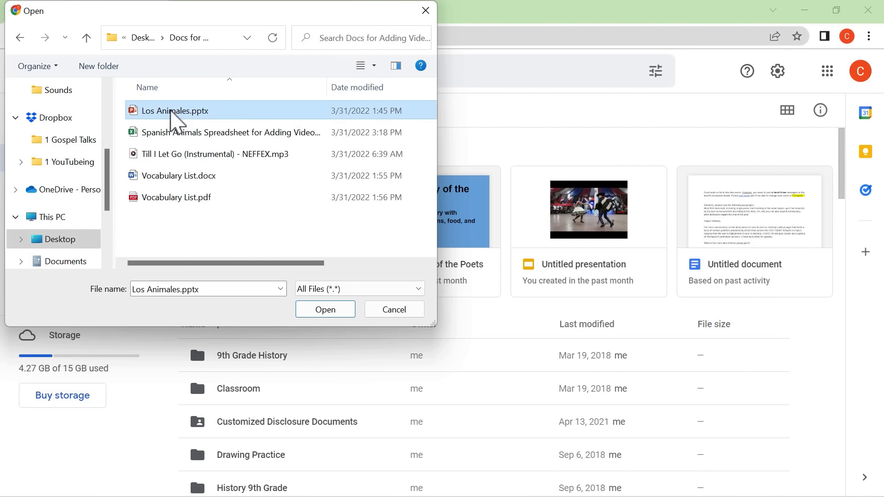
{"action": "left_click", "coordinate": [330, 316]}
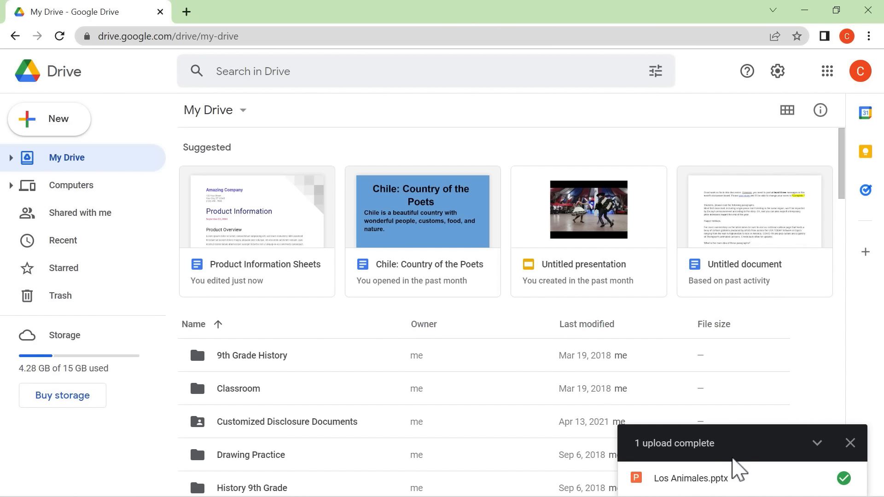
Step: Locate the uploaded Los Animales.pptx in the My Drive list, dismiss the upload notice, and look through the remaining files
{"action": "scroll", "coordinate": [843, 158], "scroll_direction": "down", "scroll_amount": 1}
{"action": "left_click_drag", "start_coordinate": [843, 158], "coordinate": [826, 362]}
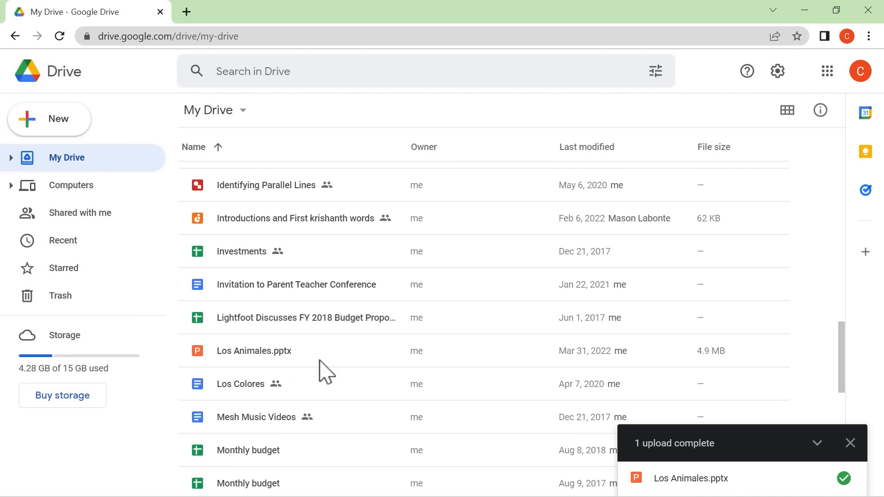
{"action": "left_click", "coordinate": [851, 443]}
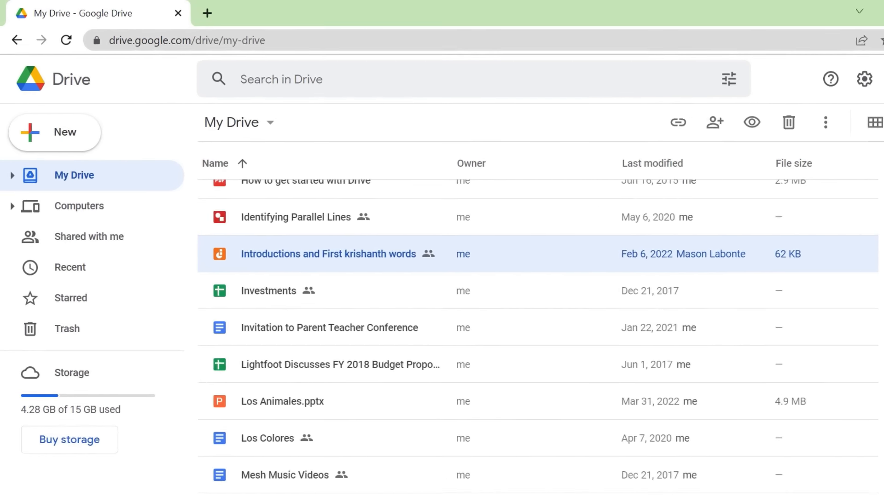
{"action": "scroll", "coordinate": [600, 375], "scroll_direction": "down", "scroll_amount": 3}
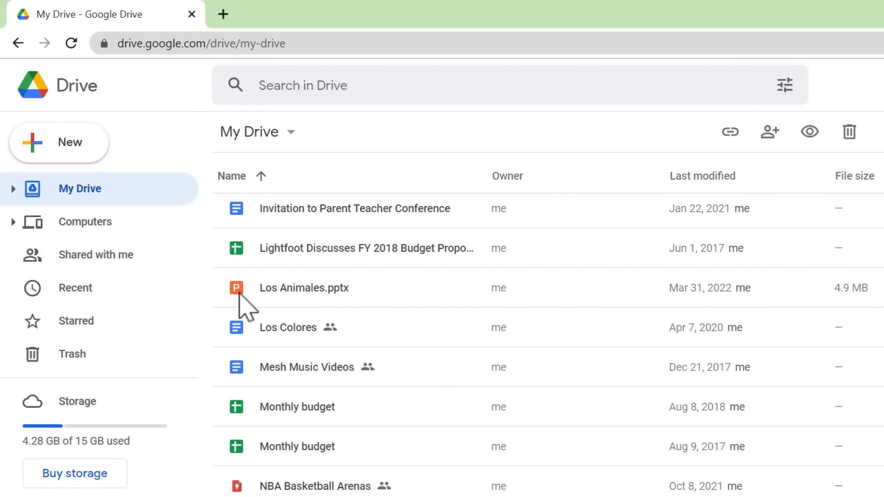
{"action": "scroll", "coordinate": [547, 346], "scroll_direction": "down", "scroll_amount": 10}
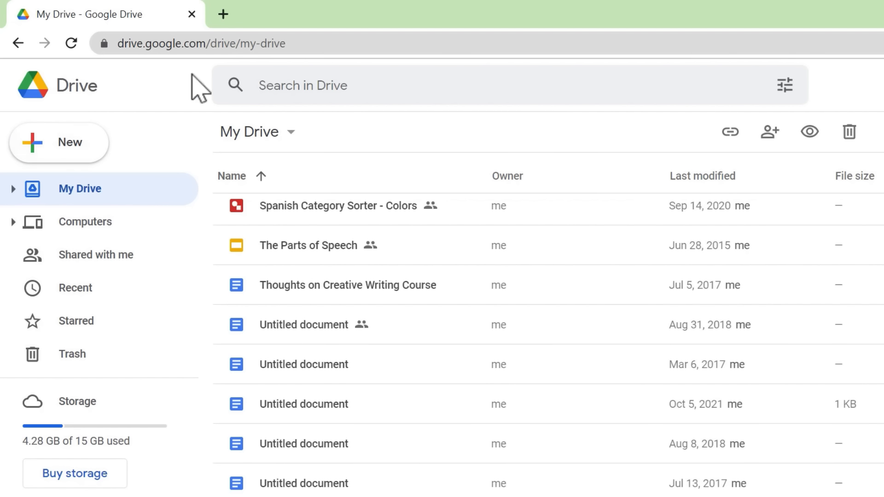
Step: Open Los Animales.pptx from the My Drive list and dismiss the Office Editing welcome message
{"action": "scroll", "coordinate": [239, 260], "scroll_direction": "up", "scroll_amount": 15}
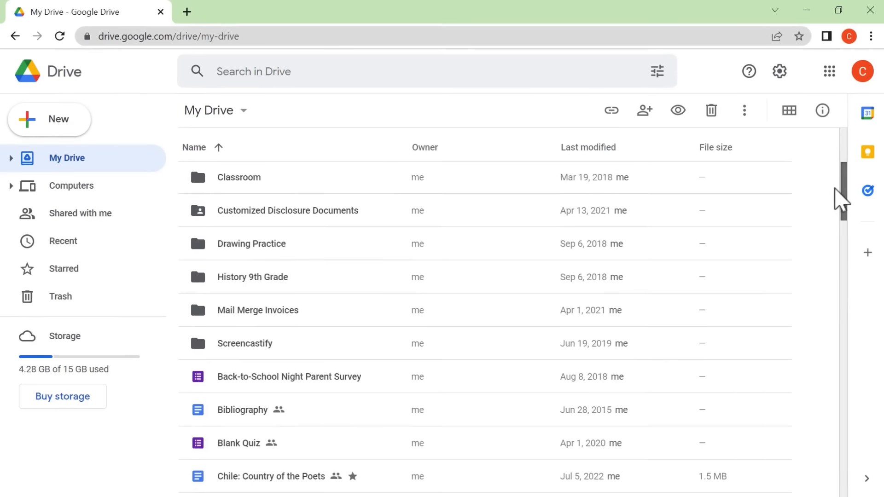
{"action": "left_click_drag", "start_coordinate": [840, 198], "coordinate": [829, 324]}
{"action": "double_click", "coordinate": [250, 355]}
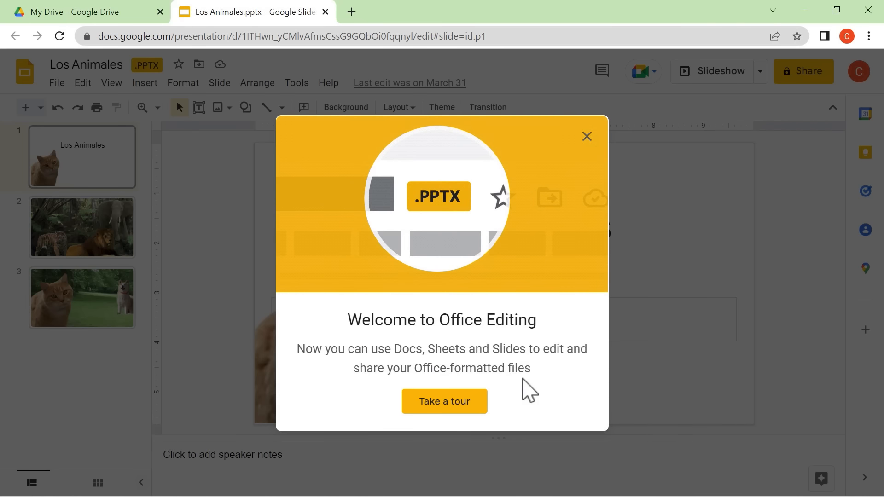
{"action": "key", "text": "Escape"}
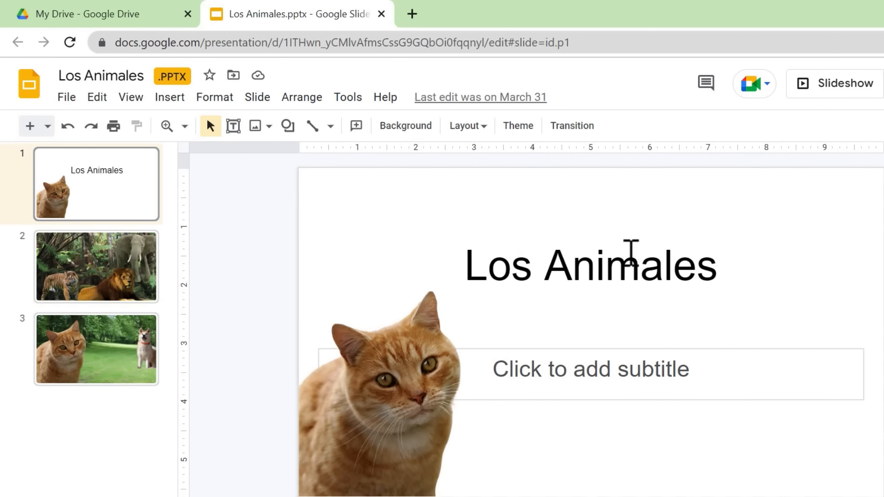
Step: Move the Los Animales title box on the first slide slightly to the right, and undo the move
{"action": "left_click", "coordinate": [621, 251]}
{"action": "left_click_drag", "start_coordinate": [640, 216], "coordinate": [687, 201]}
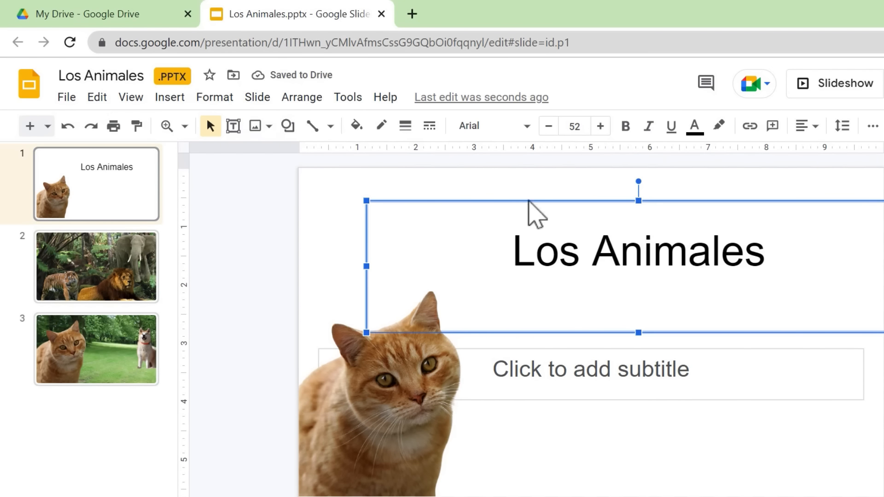
{"action": "key", "text": "ctrl+z"}
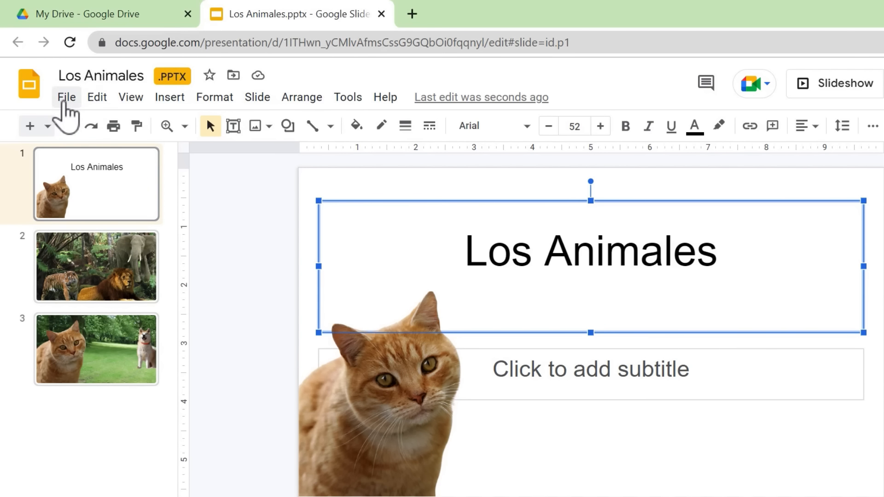
Step: View the download formats available for the Los Animales presentation, and close the presentation
{"action": "left_click", "coordinate": [66, 98]}
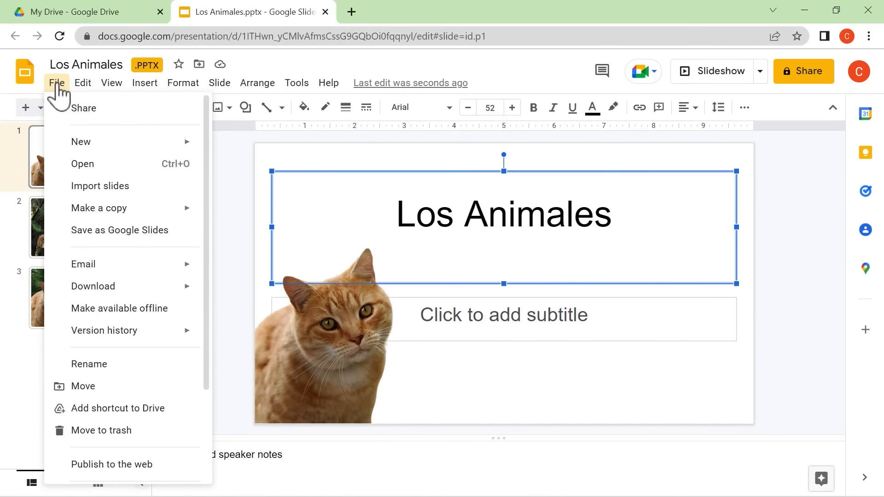
{"action": "mouse_move", "coordinate": [188, 296]}
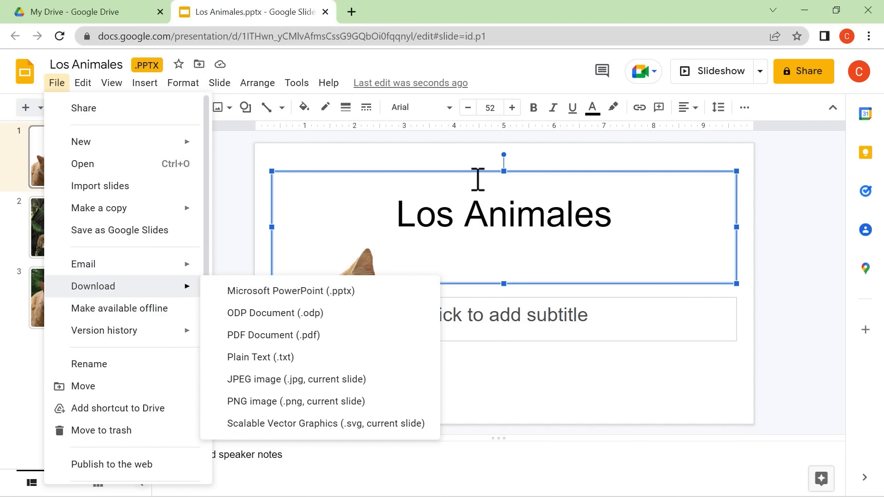
{"action": "left_click", "coordinate": [325, 13]}
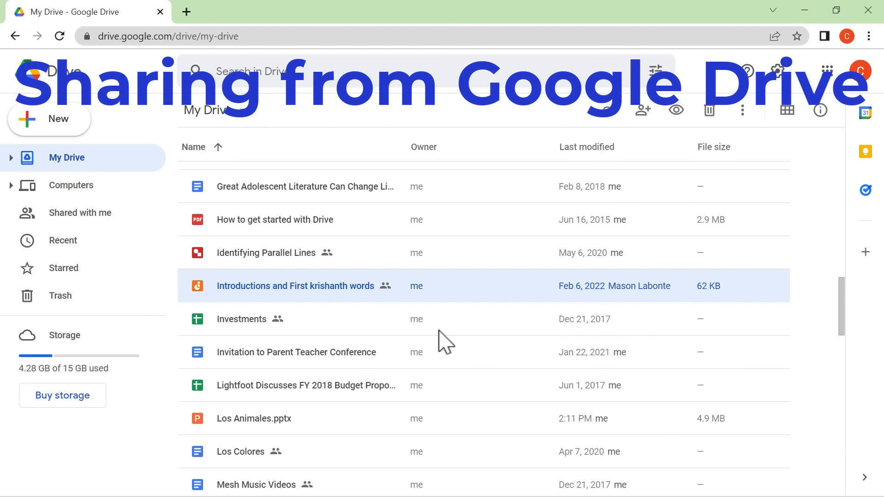
Step: Locate Los Animales.pptx in My Drive, view its sharing settings, and close them without making changes
{"action": "scroll", "coordinate": [438, 332], "scroll_direction": "up", "scroll_amount": 6}
{"action": "scroll", "coordinate": [439, 343], "scroll_direction": "down", "scroll_amount": 6}
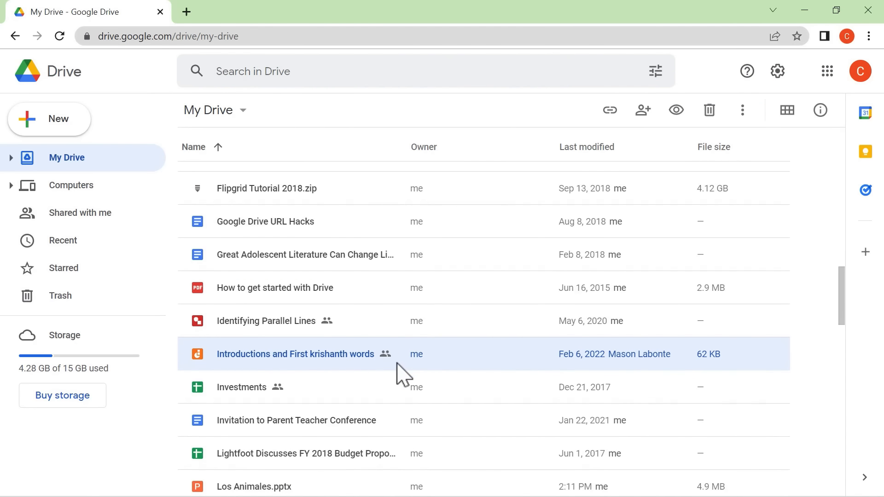
{"action": "scroll", "coordinate": [401, 374], "scroll_direction": "down", "scroll_amount": 4}
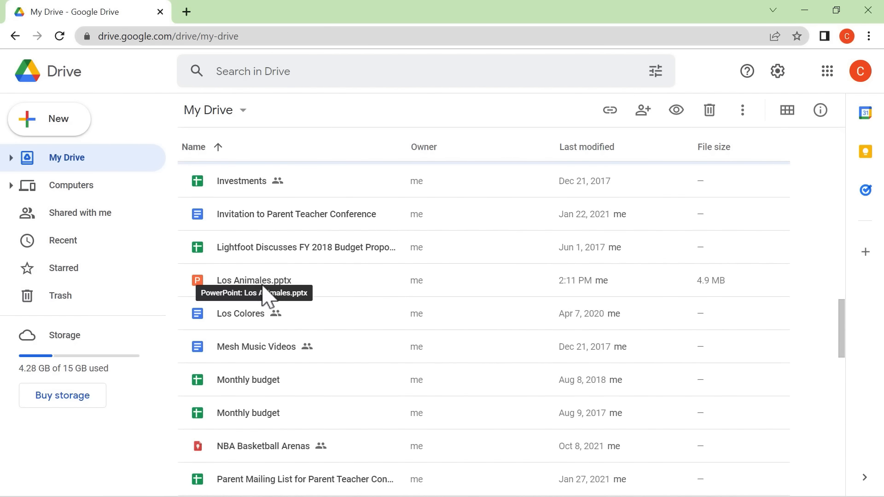
{"action": "left_click", "coordinate": [245, 282]}
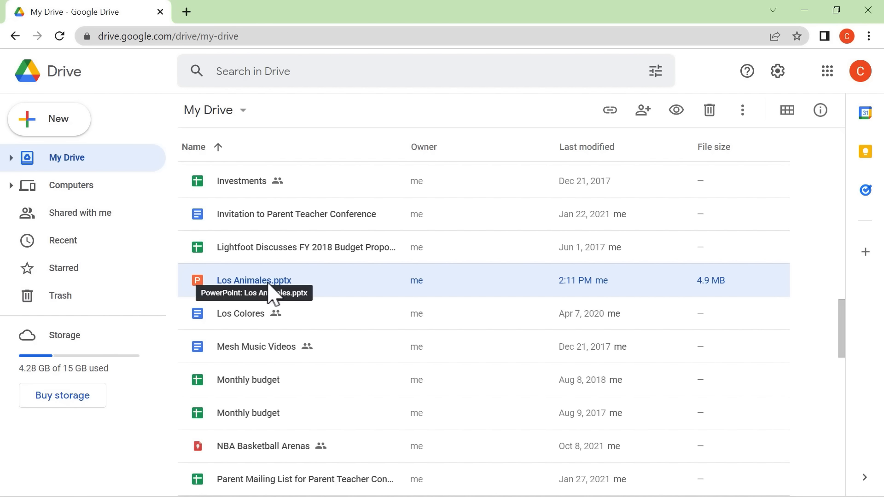
{"action": "right_click", "coordinate": [293, 282]}
{"action": "left_click", "coordinate": [354, 237]}
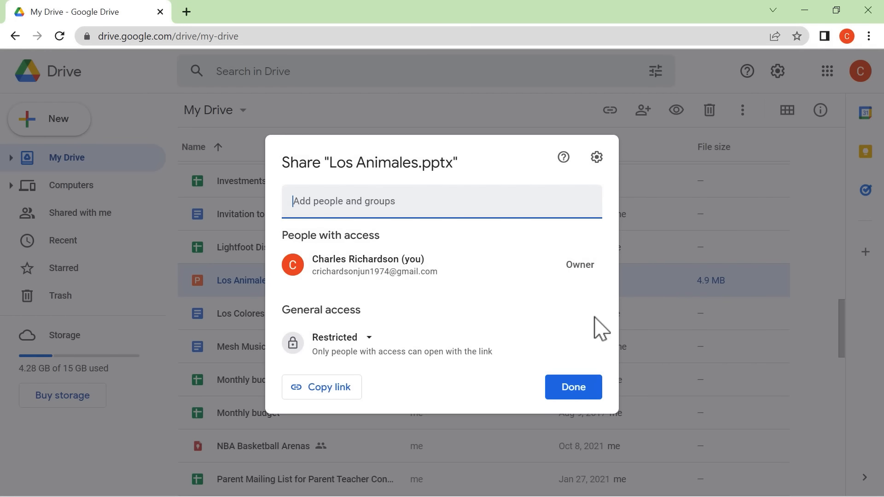
{"action": "left_click", "coordinate": [575, 387]}
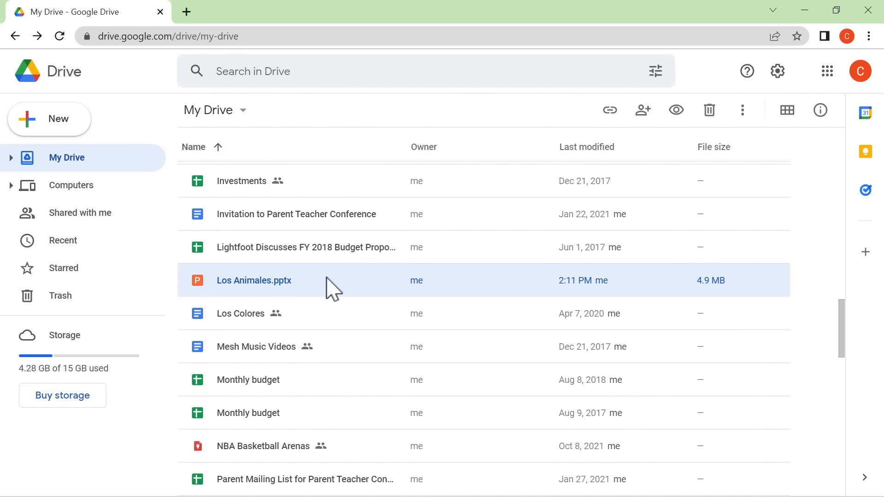
Step: Open sharing for the selected Los Animales.pptx and add two suggested contacts as recipients
{"action": "left_click", "coordinate": [645, 119]}
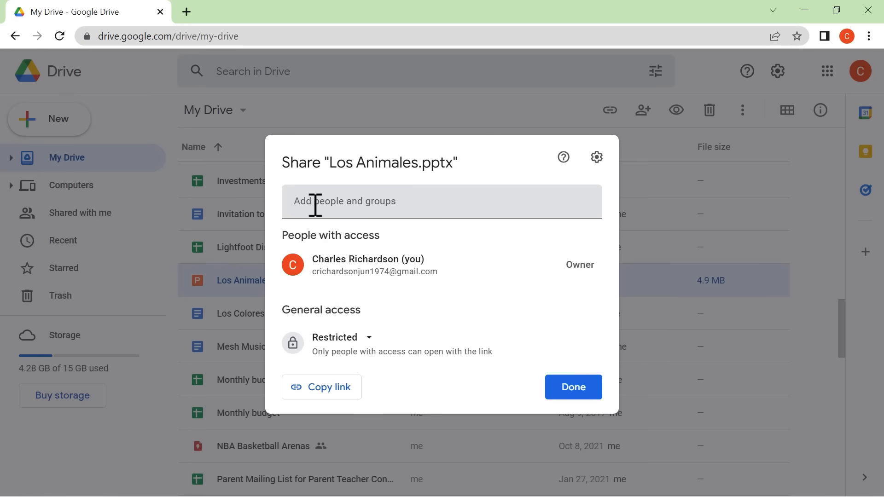
{"action": "left_click", "coordinate": [315, 205]}
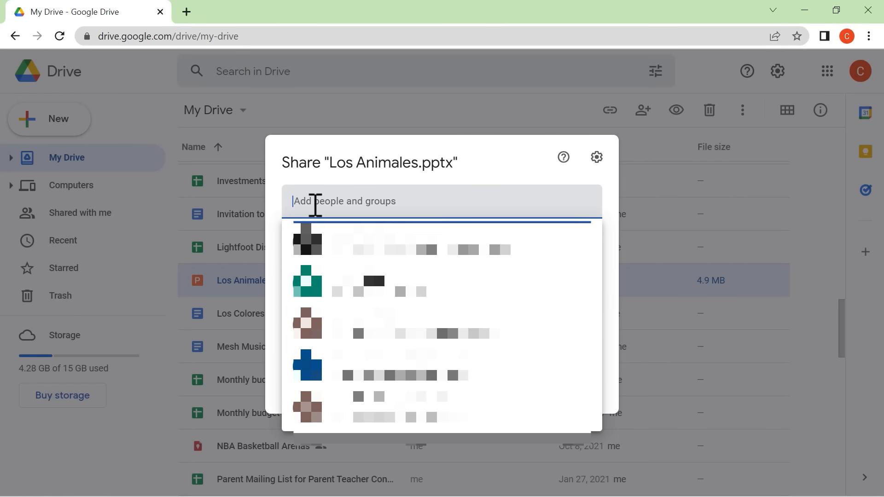
{"action": "type", "text": "ad"}
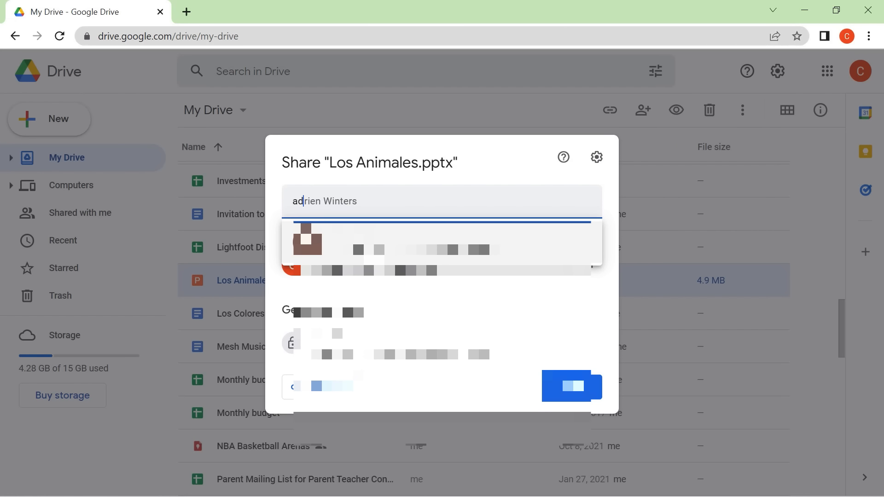
{"action": "left_click", "coordinate": [434, 236]}
{"action": "left_click", "coordinate": [436, 224]}
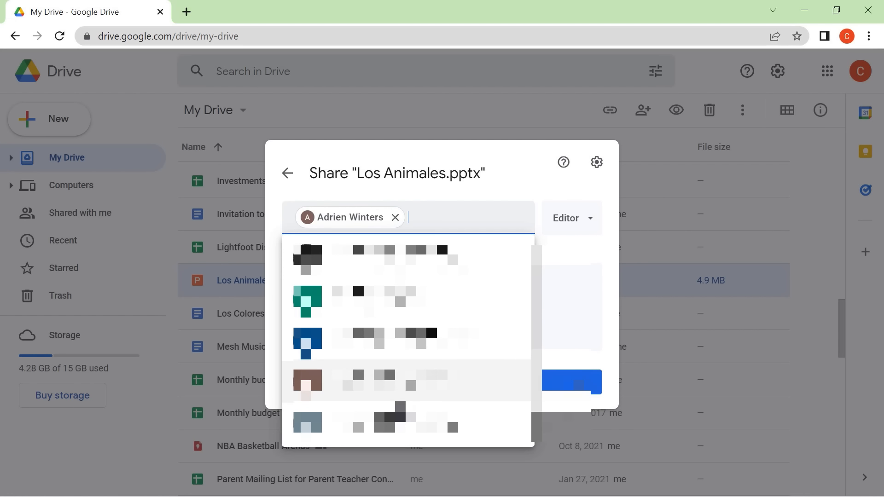
{"action": "left_click", "coordinate": [405, 382]}
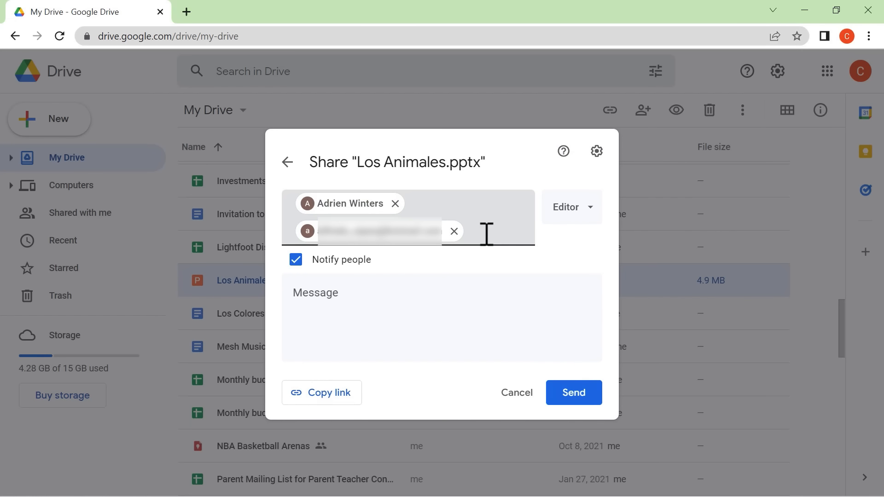
{"action": "left_click", "coordinate": [486, 234]}
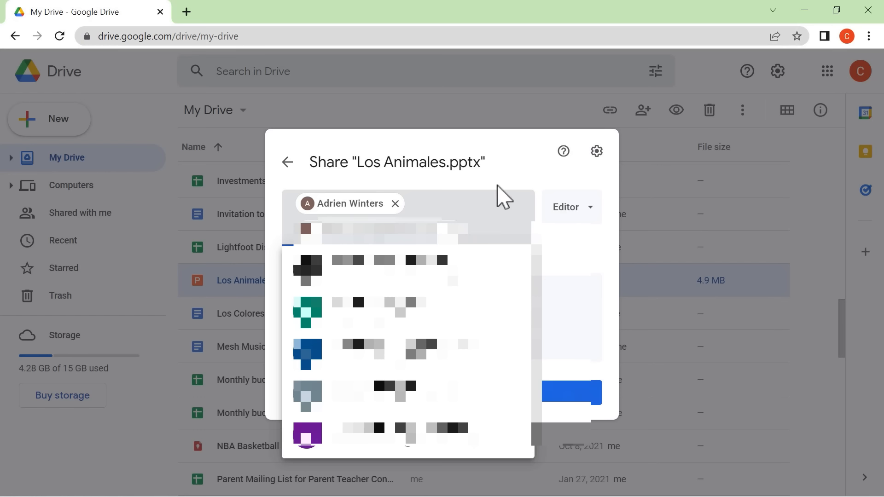
{"action": "left_click", "coordinate": [515, 141]}
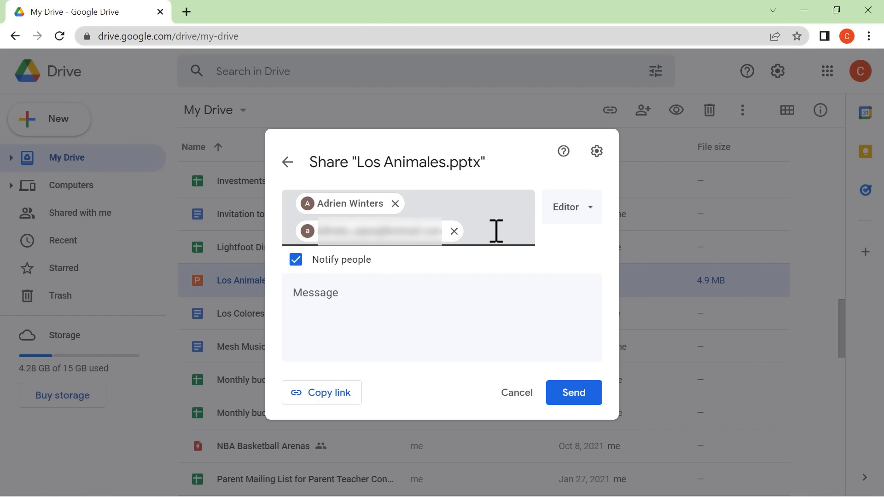
Step: Switch recipient notification off and on again, and add the message "Please review this wonderful presentation."
{"action": "left_click", "coordinate": [295, 259]}
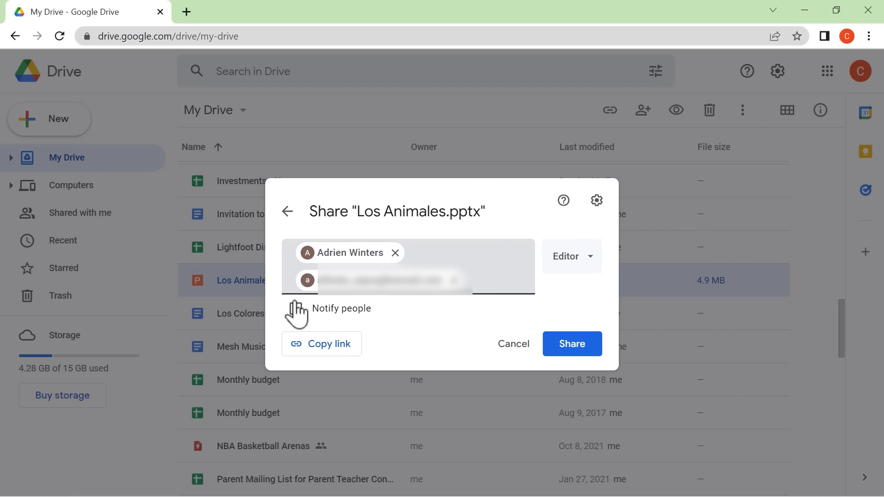
{"action": "left_click", "coordinate": [295, 308]}
{"action": "left_click", "coordinate": [364, 301]}
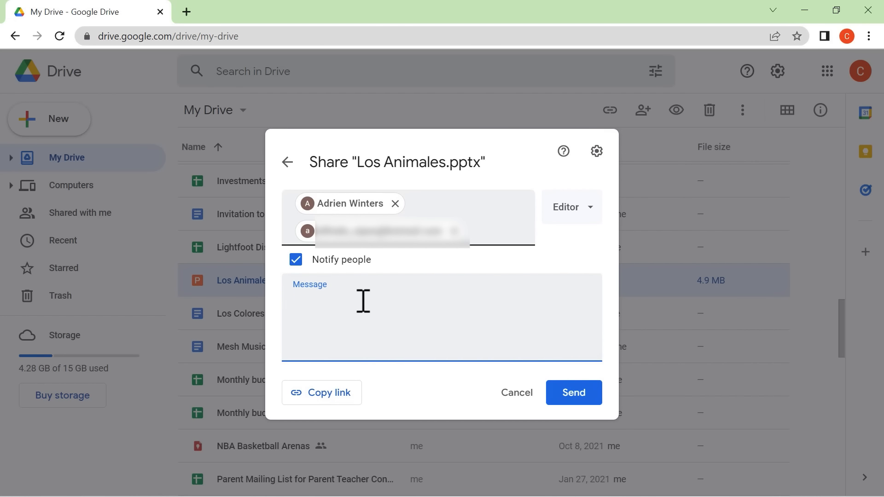
{"action": "type", "text": "Please review this wonderful presentation."}
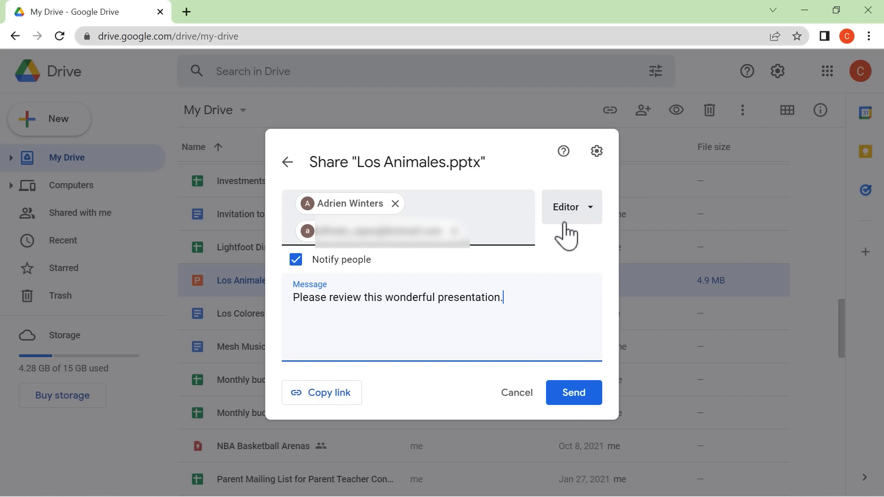
Step: Try the Viewer, Commenter and Editor roles for the recipients, and set their access to Viewer
{"action": "left_click", "coordinate": [591, 220]}
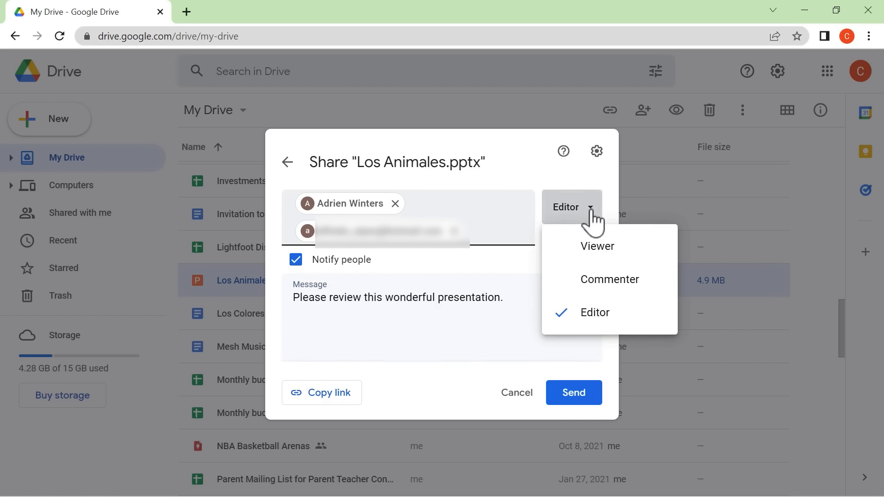
{"action": "left_click", "coordinate": [600, 251]}
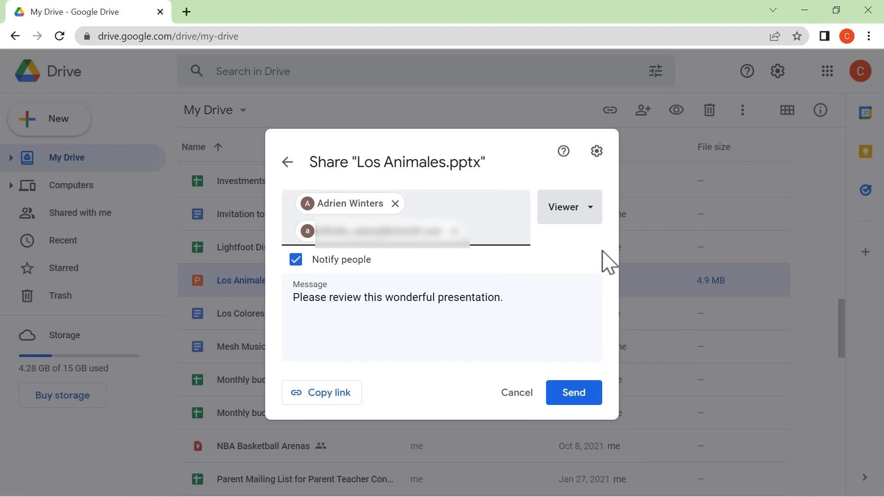
{"action": "left_click", "coordinate": [592, 229]}
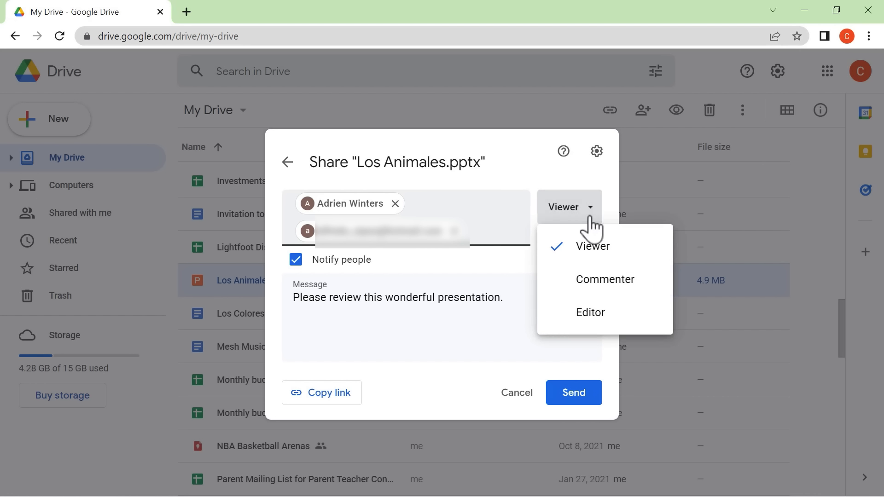
{"action": "left_click", "coordinate": [634, 299]}
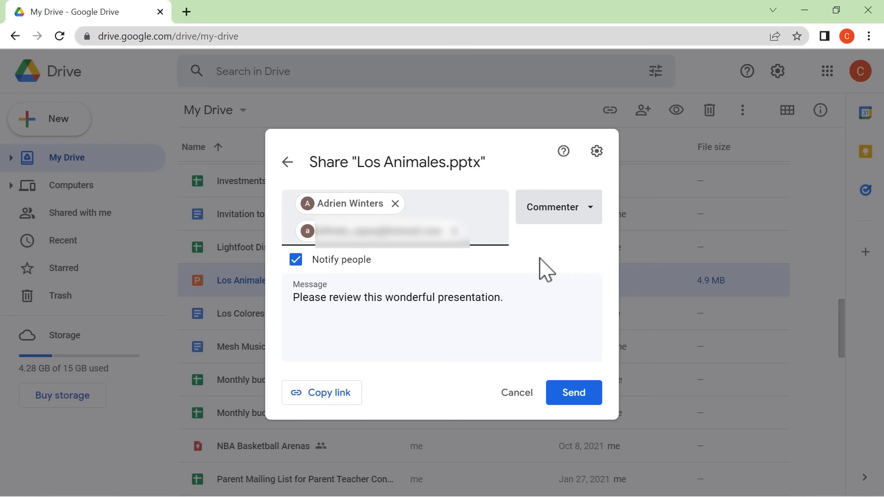
{"action": "left_click", "coordinate": [588, 210]}
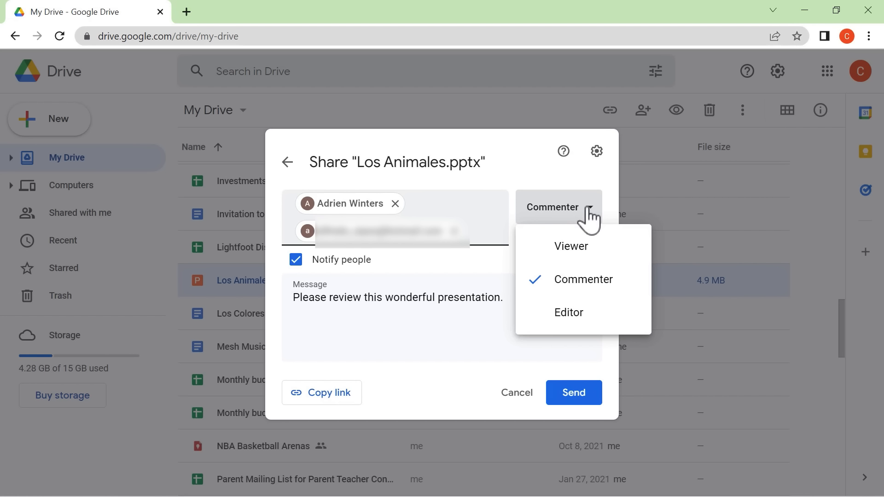
{"action": "left_click", "coordinate": [589, 317]}
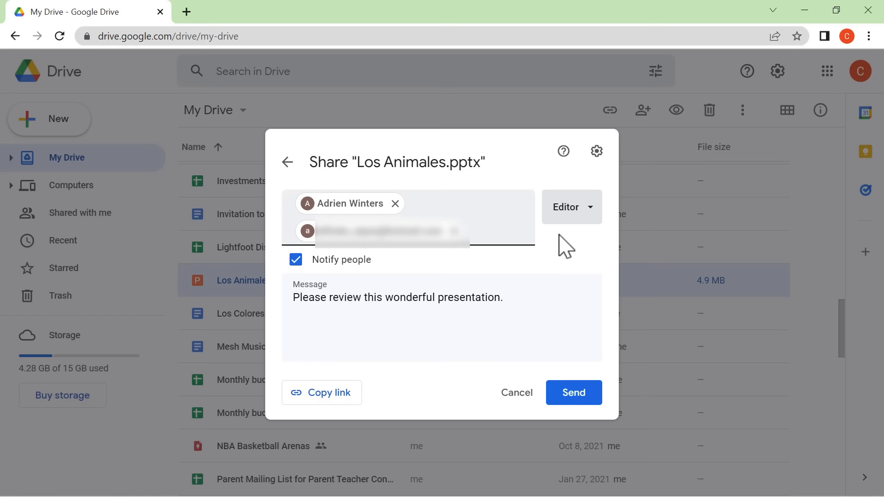
{"action": "left_click", "coordinate": [588, 214]}
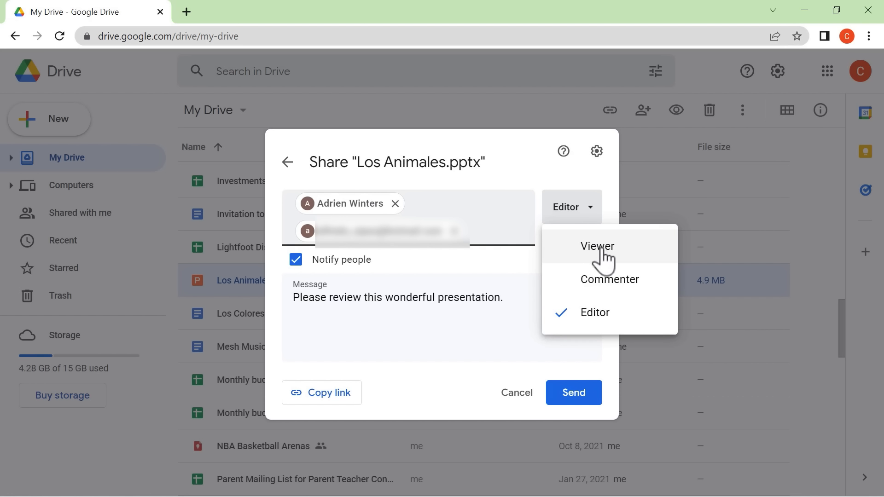
{"action": "left_click", "coordinate": [598, 246]}
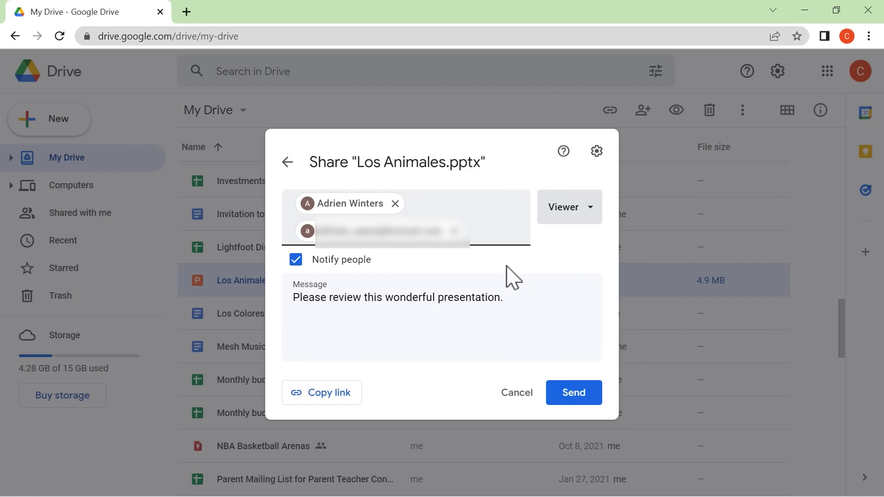
Step: Turn off Notify people, copy the file's link, and try to share the presentation with the recipients
{"action": "left_click", "coordinate": [295, 260]}
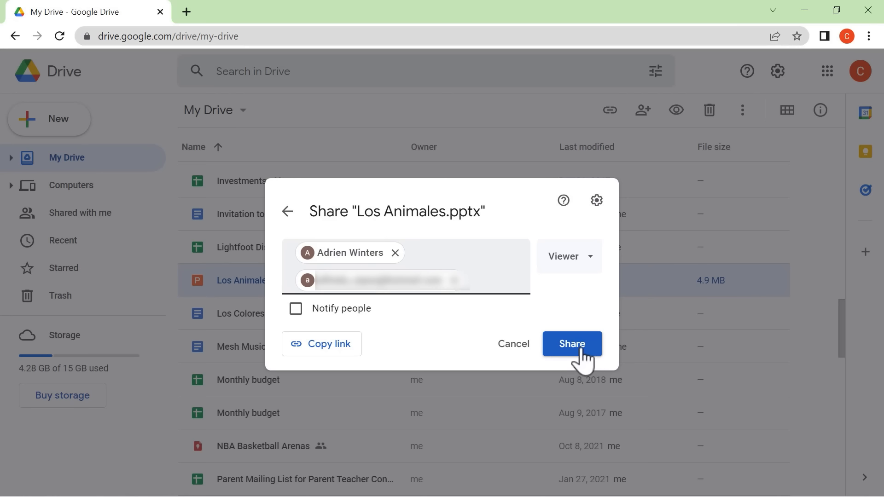
{"action": "left_click", "coordinate": [338, 349]}
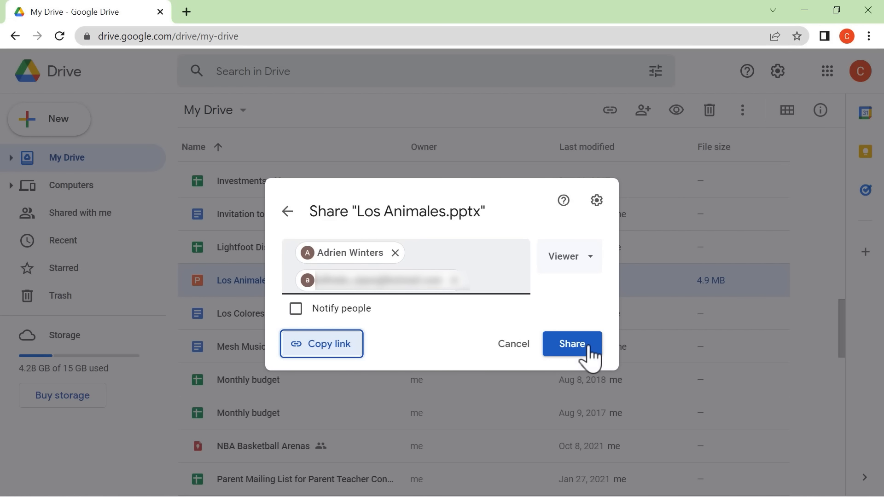
{"action": "left_click", "coordinate": [572, 344]}
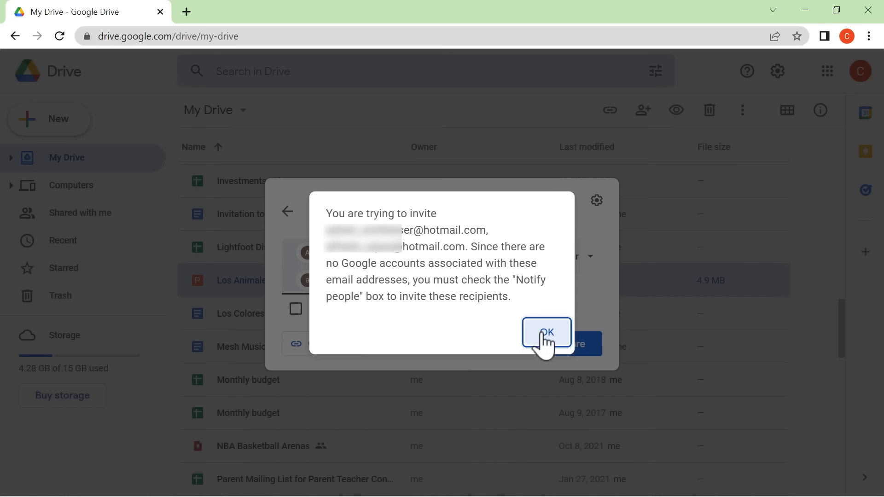
{"action": "left_click", "coordinate": [547, 341]}
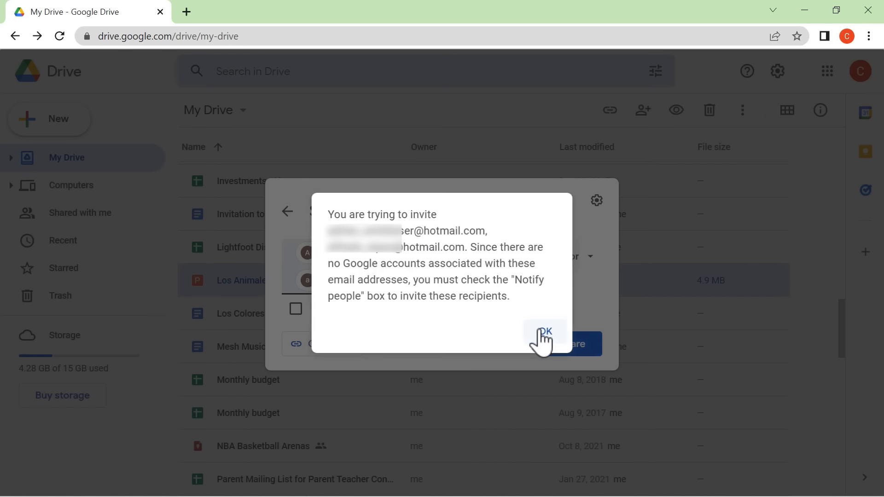
Step: Turn Notify people back on for sharing Los Animales.pptx, and review who has access to Los Colores
{"action": "left_click", "coordinate": [295, 313]}
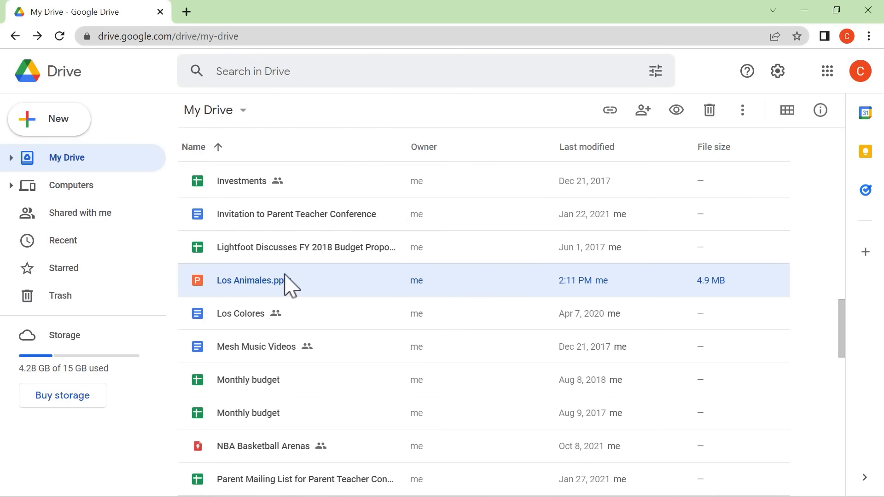
{"action": "left_click", "coordinate": [246, 313]}
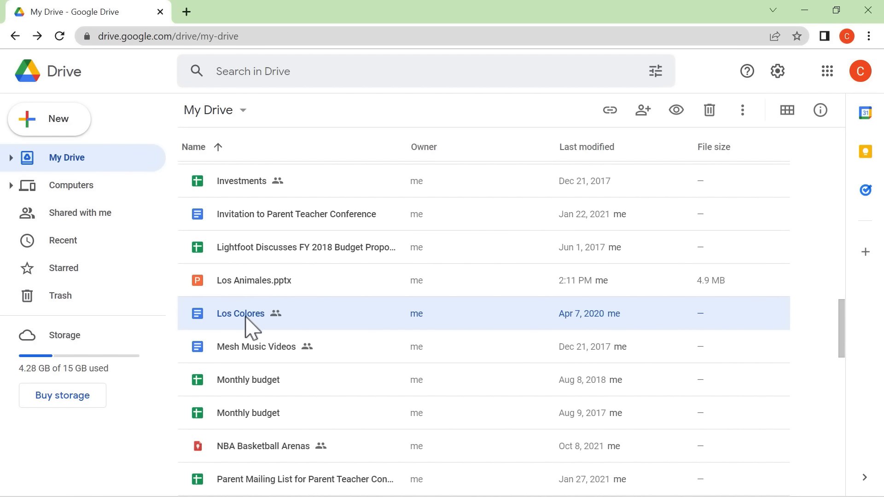
{"action": "left_click", "coordinate": [643, 112]}
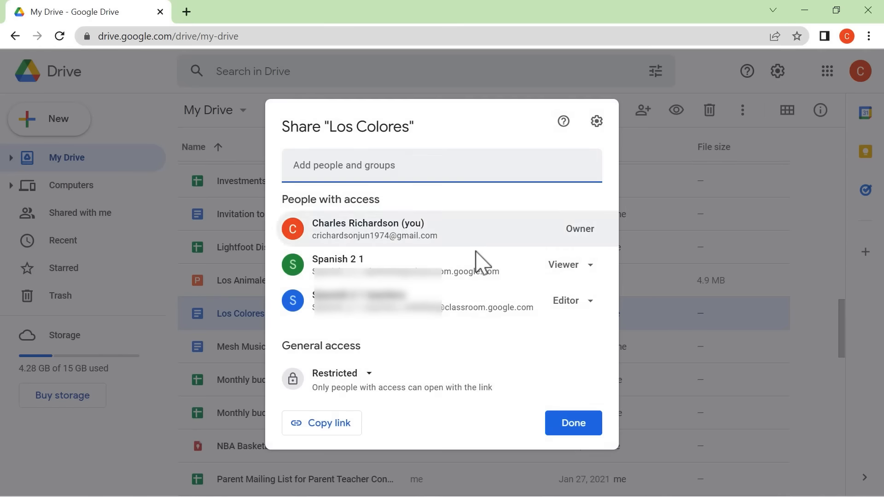
{"action": "key", "text": "Escape"}
Step: Set the general access of Los Colores to Anyone with the link, and copy its sharing link
{"action": "left_click", "coordinate": [273, 283]}
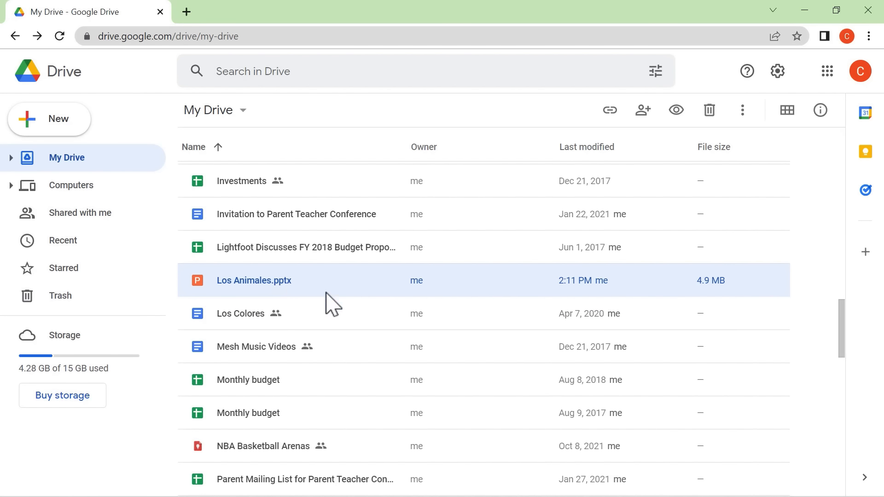
{"action": "left_click", "coordinate": [302, 314]}
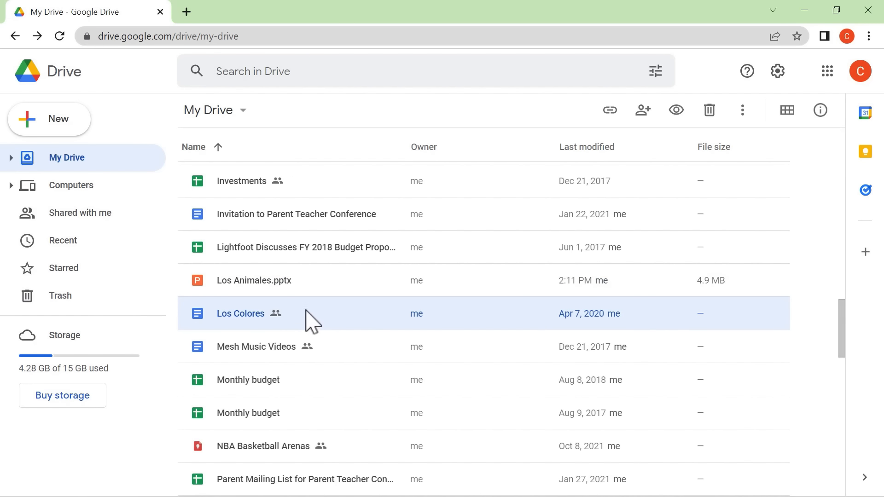
{"action": "left_click", "coordinate": [643, 111]}
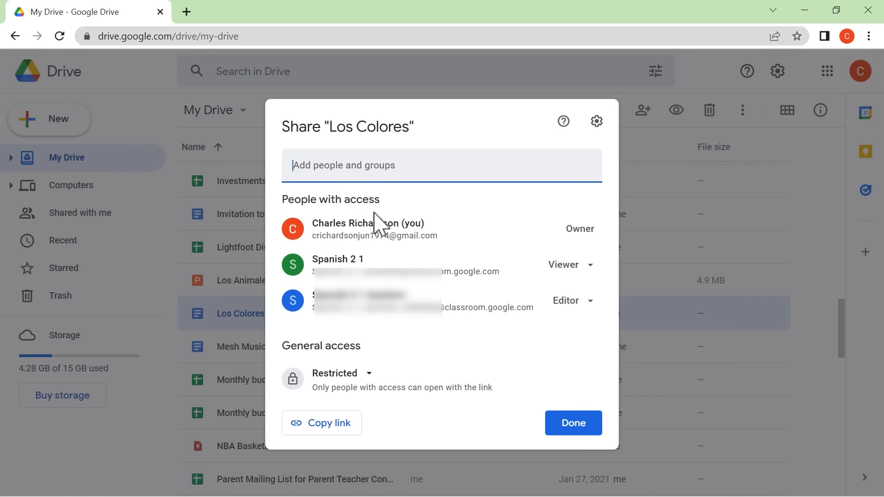
{"action": "left_click", "coordinate": [369, 377]}
{"action": "left_click", "coordinate": [369, 443]}
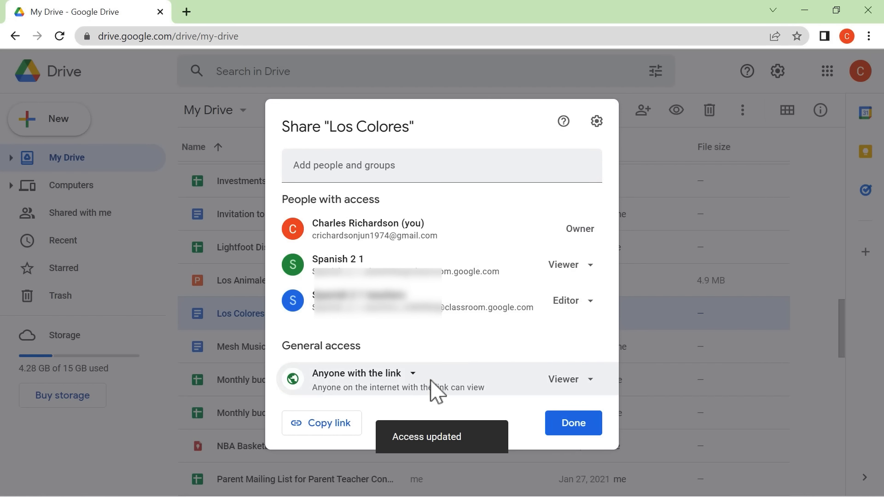
{"action": "left_click", "coordinate": [330, 428]}
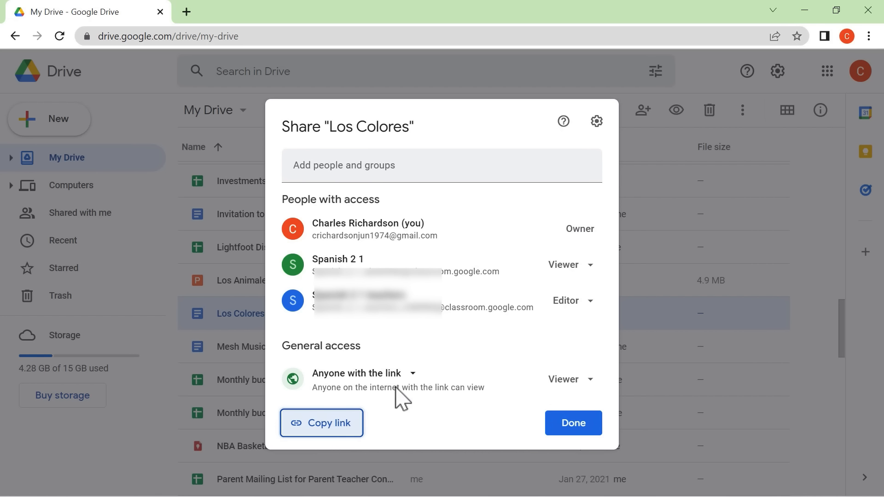
Step: Change the link role for Los Colores to Editor, and copy the link again
{"action": "left_click", "coordinate": [576, 388]}
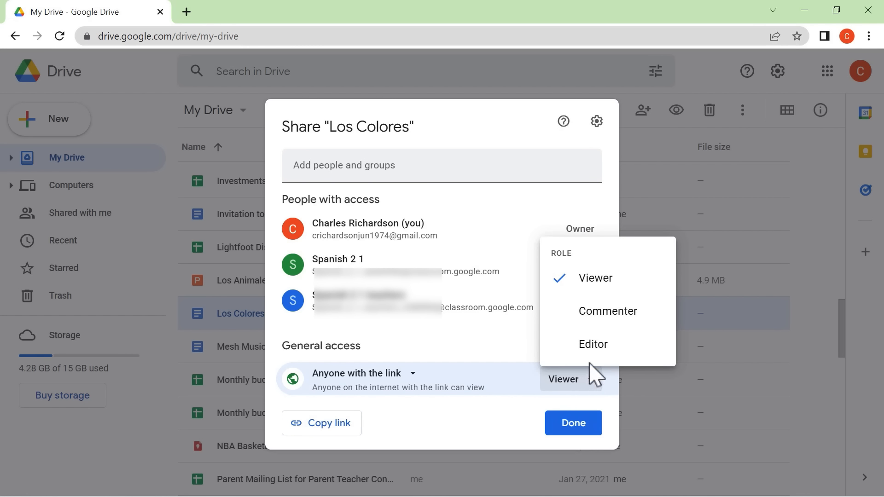
{"action": "left_click", "coordinate": [536, 403]}
{"action": "left_click", "coordinate": [587, 386]}
{"action": "left_click", "coordinate": [603, 352]}
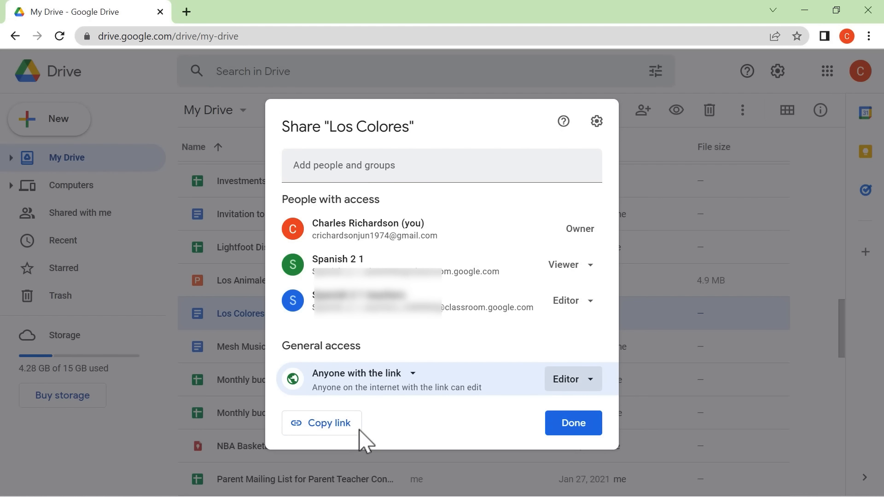
{"action": "left_click", "coordinate": [343, 428]}
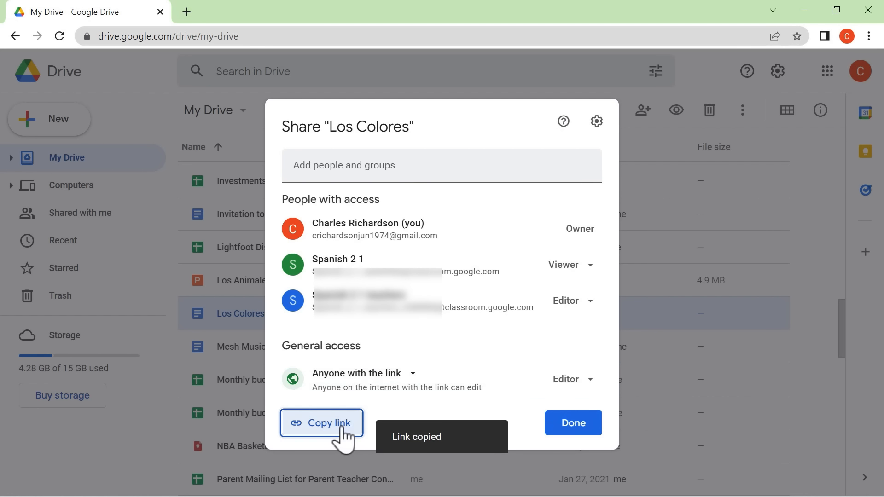
Step: Open the copied Los Colores link in a new browser tab, check the document, and close that tab
{"action": "left_click", "coordinate": [187, 12]}
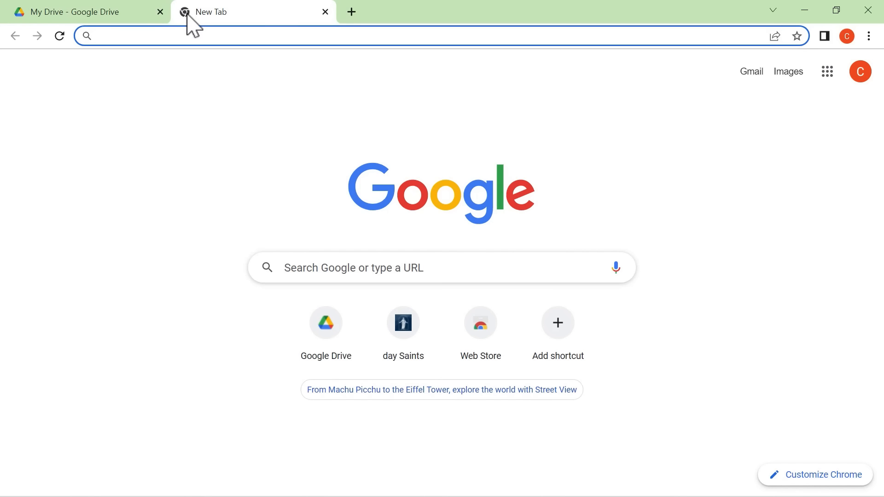
{"action": "key", "text": "ctrl+v"}
{"action": "key", "text": "Return"}
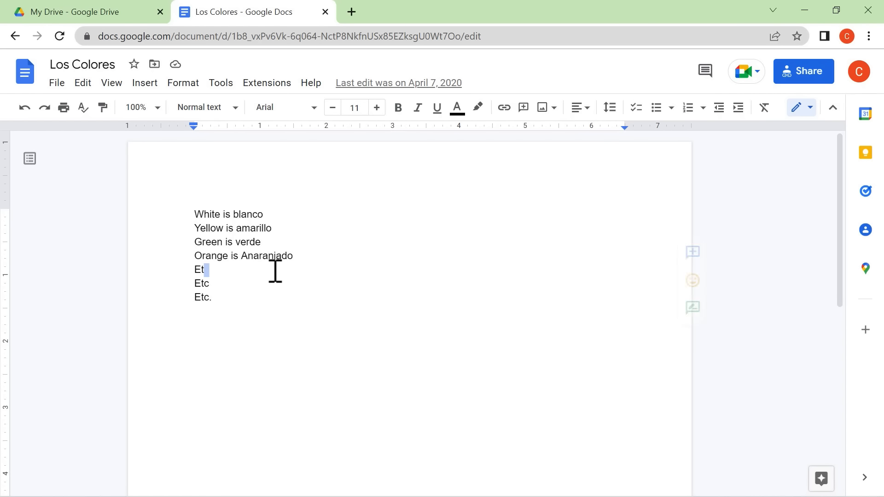
{"action": "key", "text": "ctrl+w"}
Step: Set the link role for Los Colores to Viewer, and finish sharing it
{"action": "left_click", "coordinate": [571, 379]}
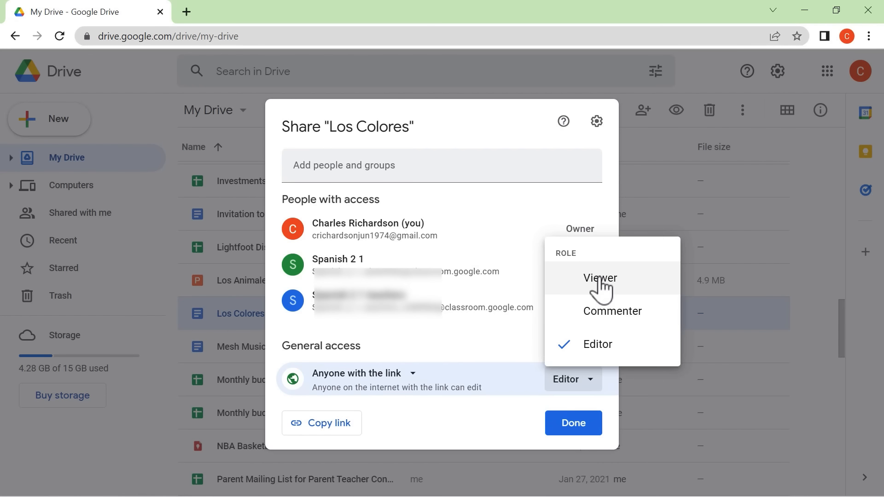
{"action": "left_click", "coordinate": [597, 282]}
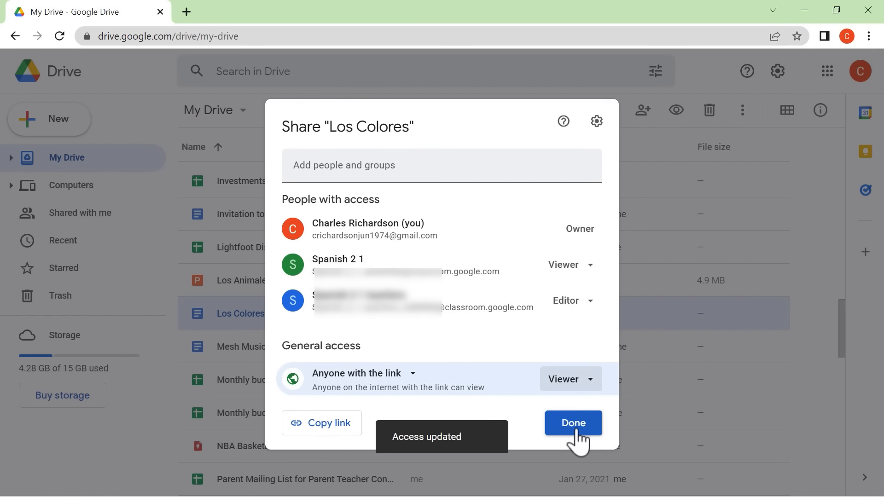
{"action": "left_click", "coordinate": [576, 432]}
Step: Create a new folder named Spanish Class Files in My Drive
{"action": "scroll", "coordinate": [549, 419], "scroll_direction": "up", "scroll_amount": 15}
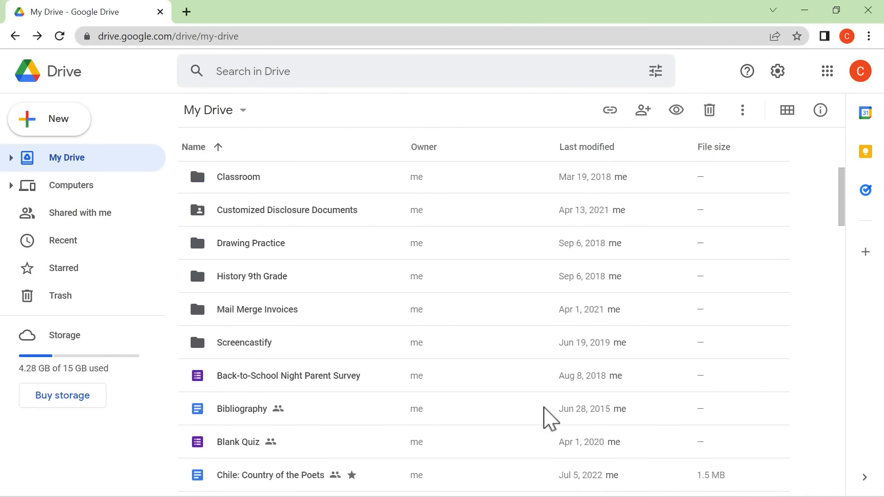
{"action": "scroll", "coordinate": [549, 418], "scroll_direction": "down", "scroll_amount": 4}
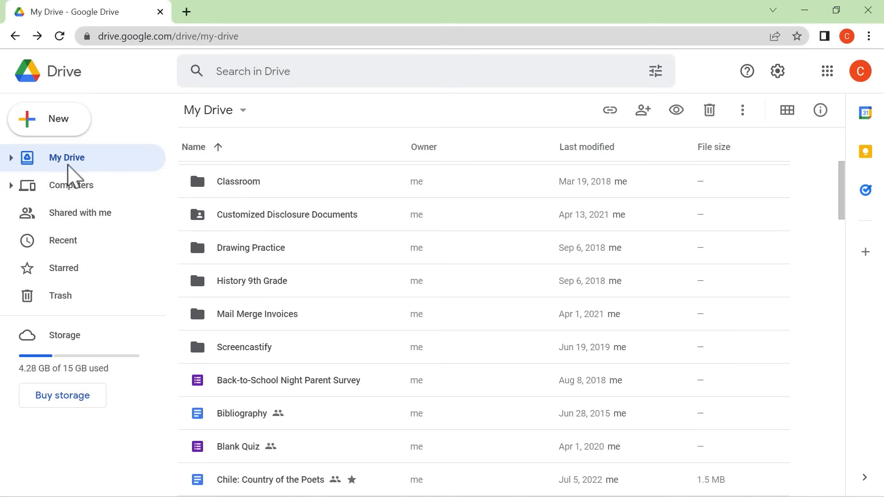
{"action": "left_click", "coordinate": [69, 168]}
{"action": "scroll", "coordinate": [296, 262], "scroll_direction": "down", "scroll_amount": 3}
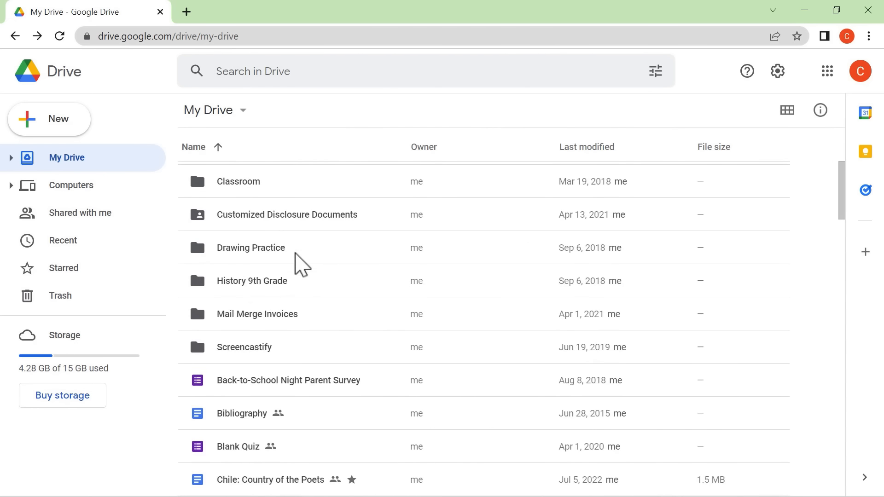
{"action": "scroll", "coordinate": [294, 274], "scroll_direction": "up", "scroll_amount": 1}
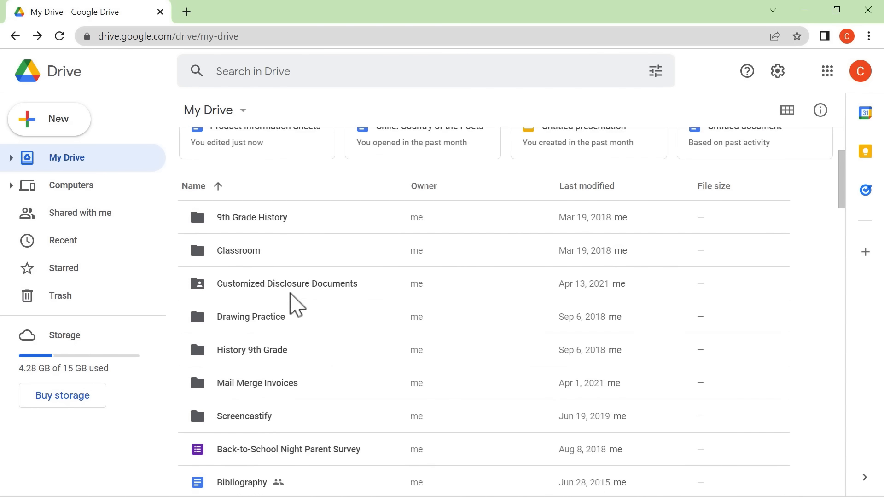
{"action": "scroll", "coordinate": [296, 304], "scroll_direction": "up", "scroll_amount": 3}
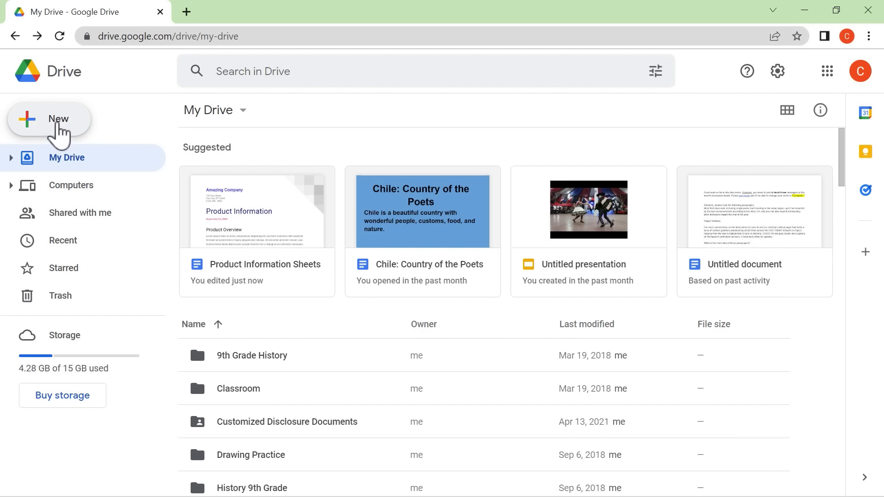
{"action": "left_click", "coordinate": [59, 124]}
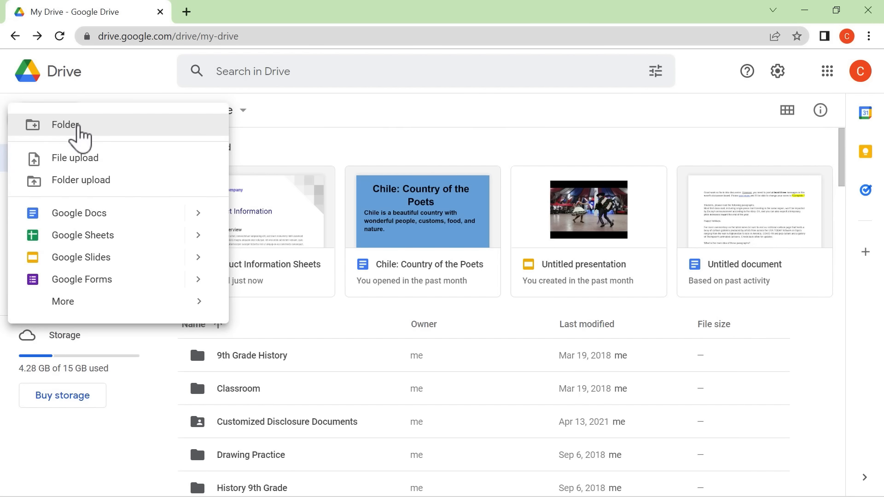
{"action": "left_click", "coordinate": [76, 131]}
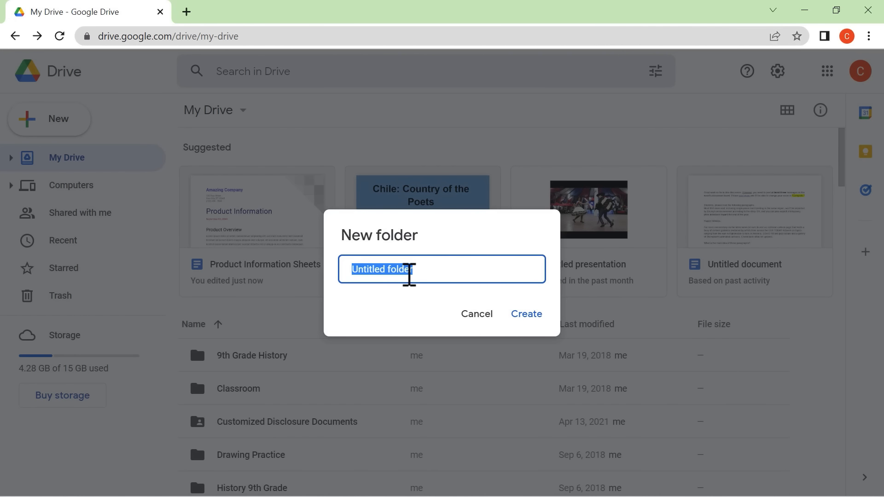
{"action": "type", "text": "S"}
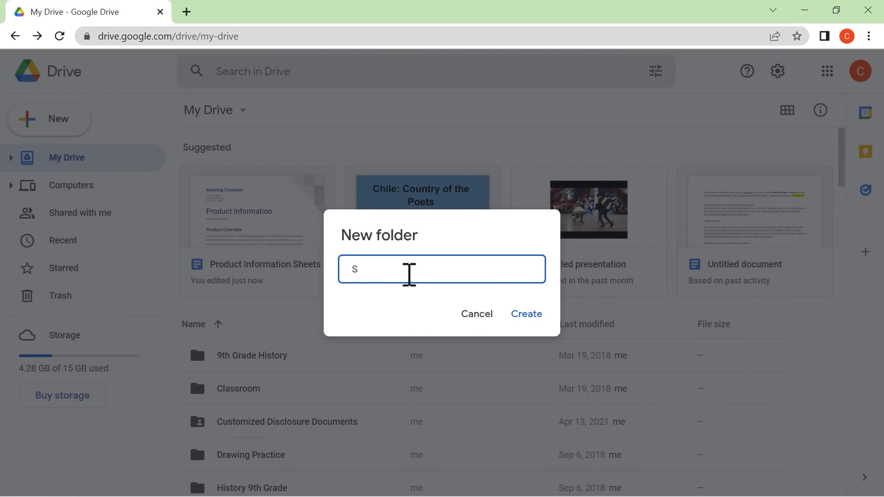
{"action": "type", "text": "Pannish Class File"}
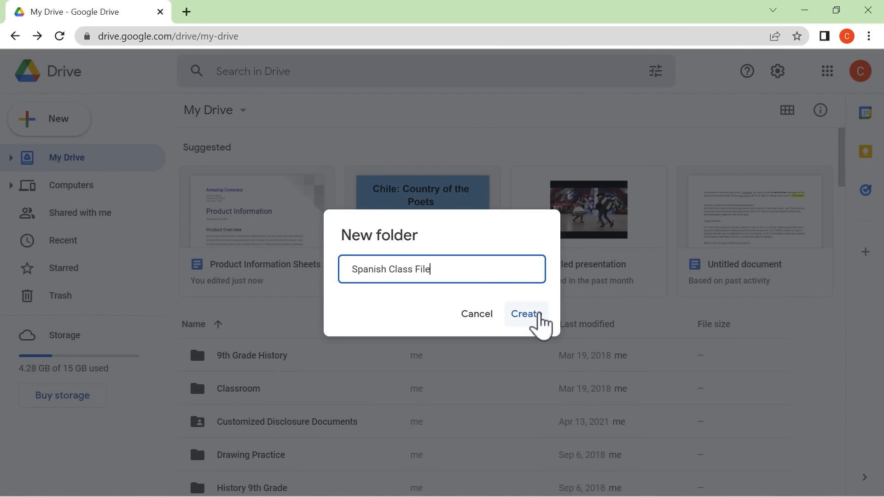
{"action": "type", "text": "s"}
{"action": "left_click", "coordinate": [538, 315]}
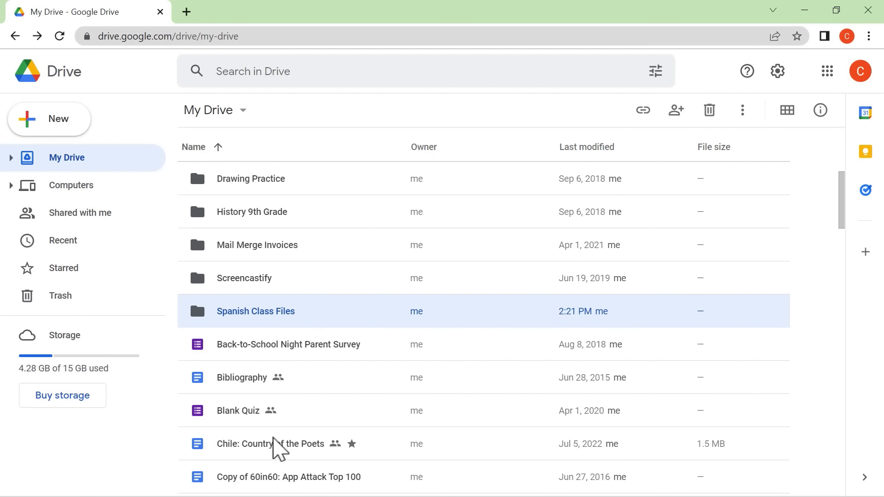
Step: Move the Chile: Country of the Poets document and Los Animales.pptx from My Drive into the Spanish Class Files folder
{"action": "left_click_drag", "start_coordinate": [273, 440], "coordinate": [248, 310]}
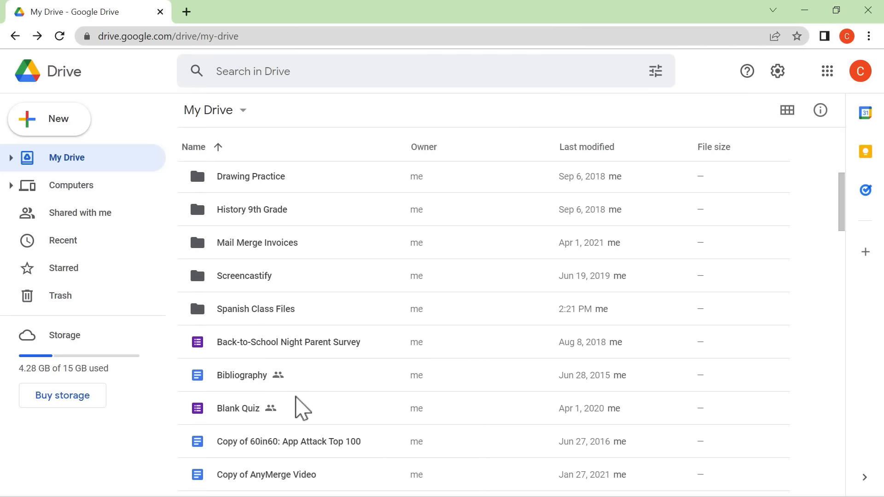
{"action": "scroll", "coordinate": [301, 409], "scroll_direction": "down", "scroll_amount": 14}
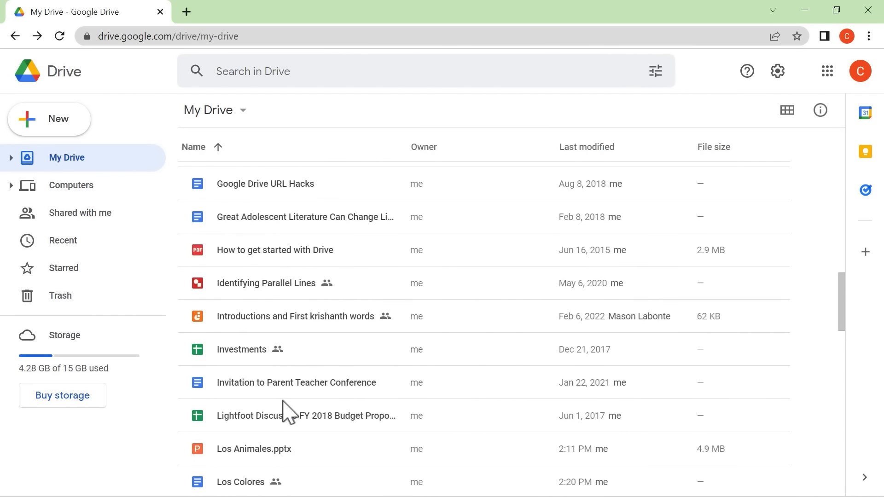
{"action": "scroll", "coordinate": [283, 401], "scroll_direction": "down", "scroll_amount": 2}
{"action": "left_click", "coordinate": [243, 386]}
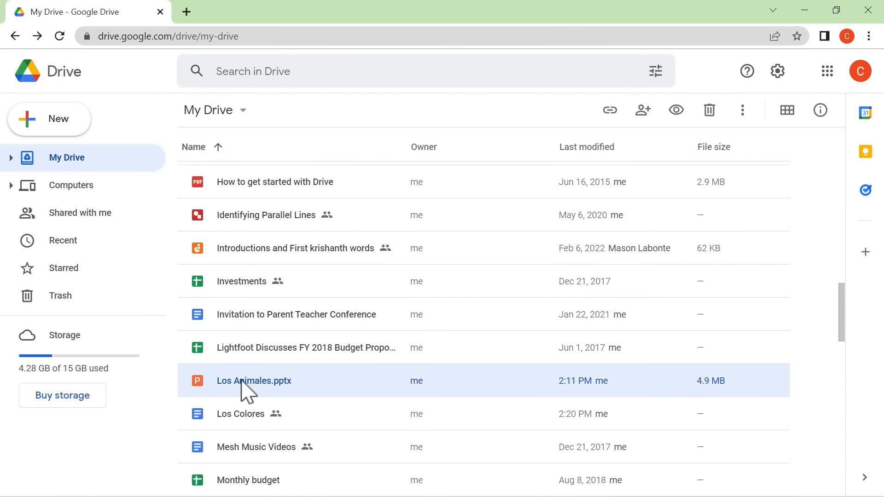
{"action": "right_click", "coordinate": [241, 382]}
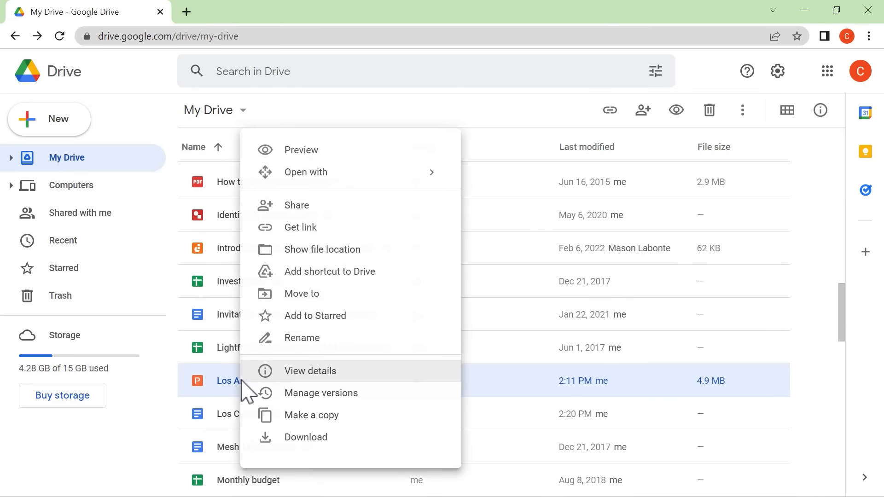
{"action": "left_click", "coordinate": [321, 297]}
{"action": "scroll", "coordinate": [324, 313], "scroll_direction": "down", "scroll_amount": 5}
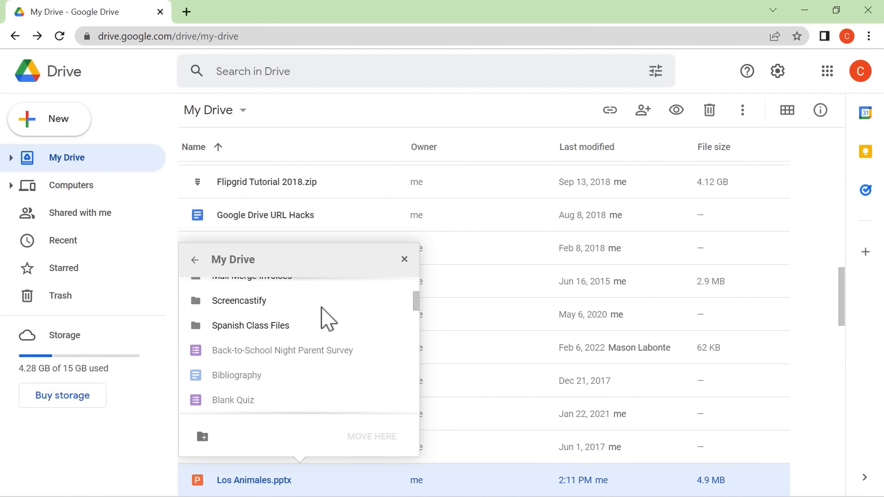
{"action": "scroll", "coordinate": [299, 321], "scroll_direction": "down", "scroll_amount": 3}
{"action": "scroll", "coordinate": [257, 320], "scroll_direction": "up", "scroll_amount": 3}
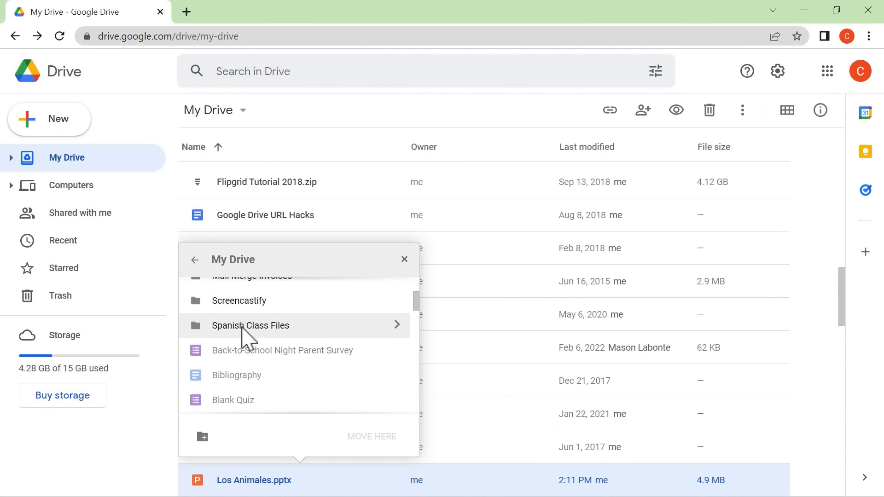
{"action": "left_click", "coordinate": [248, 327]}
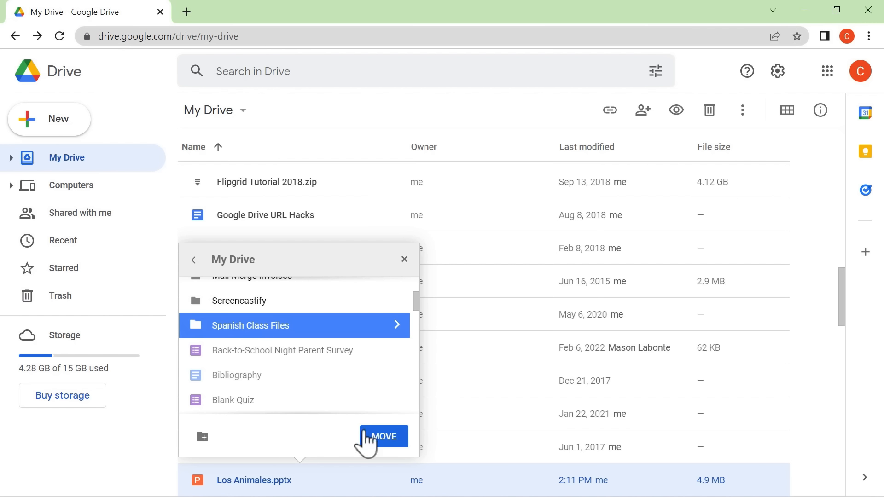
{"action": "left_click", "coordinate": [382, 442]}
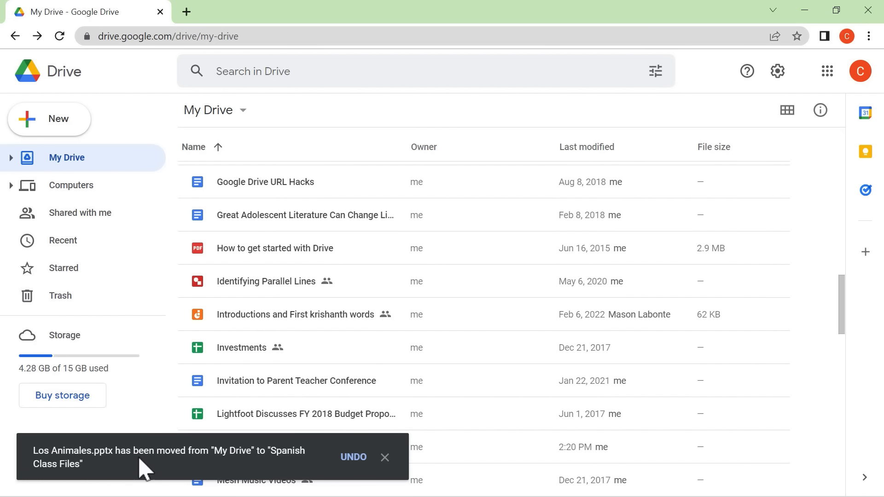
Step: Select the consecutive files from Los Colores to Parent Survey (Responses), and open and cancel the choice of a destination folder for them
{"action": "scroll", "coordinate": [290, 361], "scroll_direction": "up", "scroll_amount": 15}
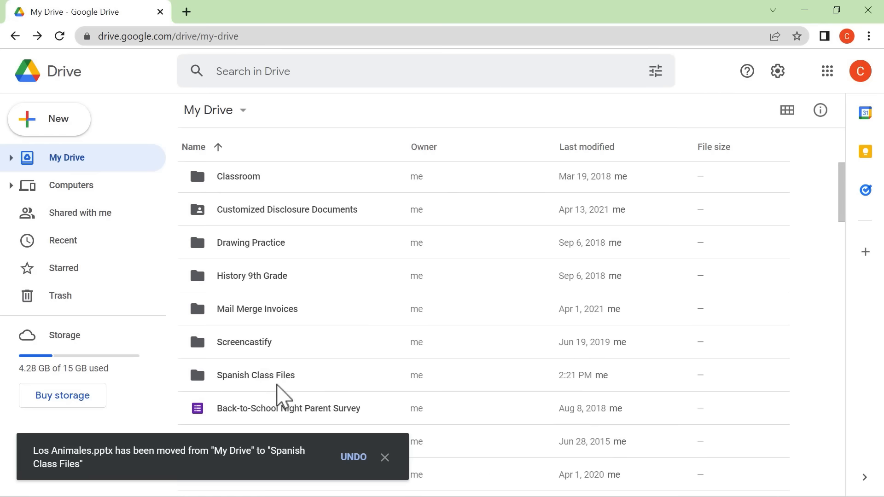
{"action": "scroll", "coordinate": [808, 356], "scroll_direction": "down", "scroll_amount": 20}
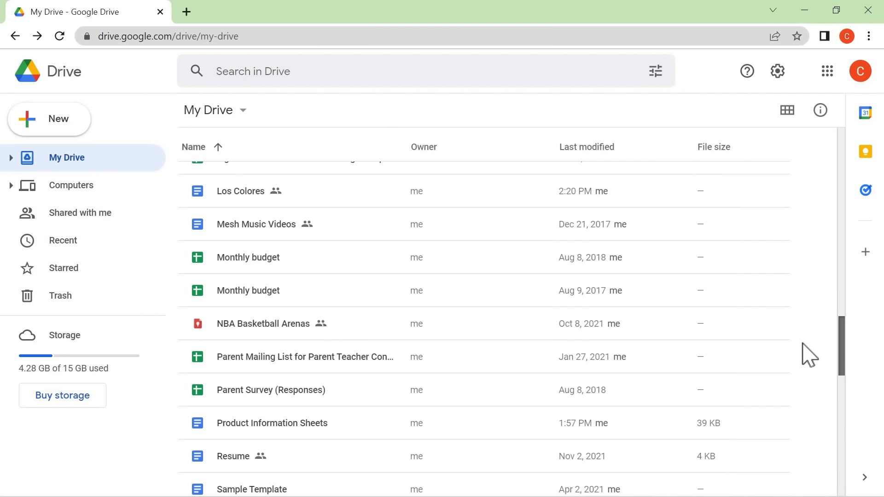
{"action": "left_click", "coordinate": [239, 203]}
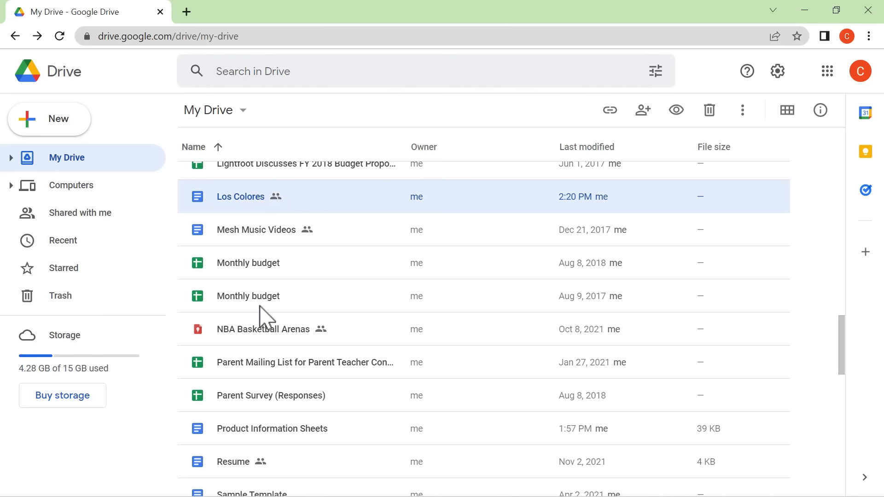
{"action": "left_click", "coordinate": [240, 391], "text": "shift"}
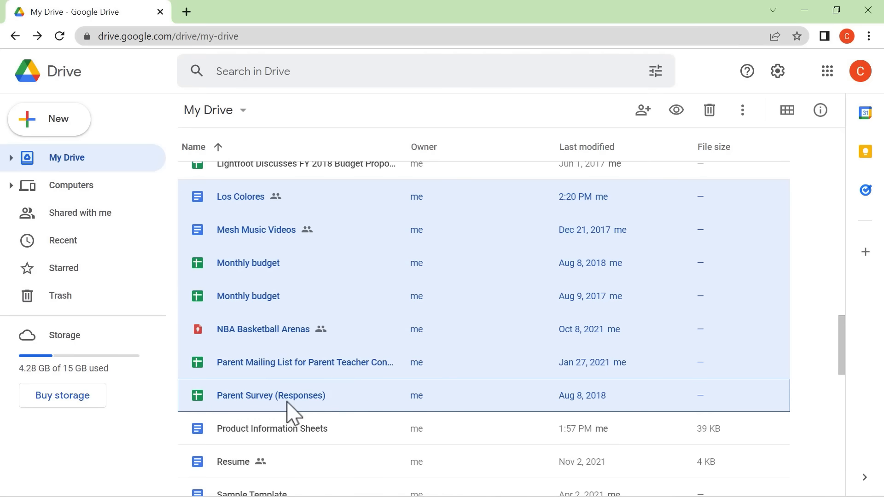
{"action": "scroll", "coordinate": [289, 411], "scroll_direction": "up", "scroll_amount": 5}
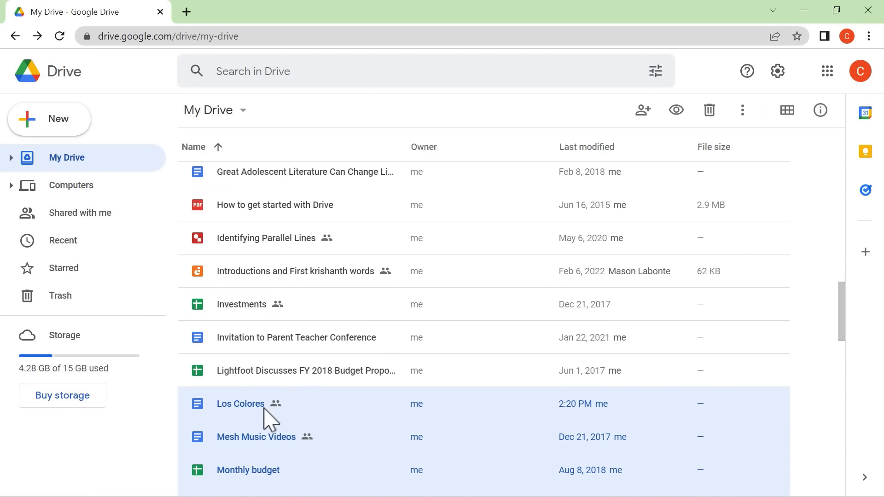
{"action": "right_click", "coordinate": [254, 416]}
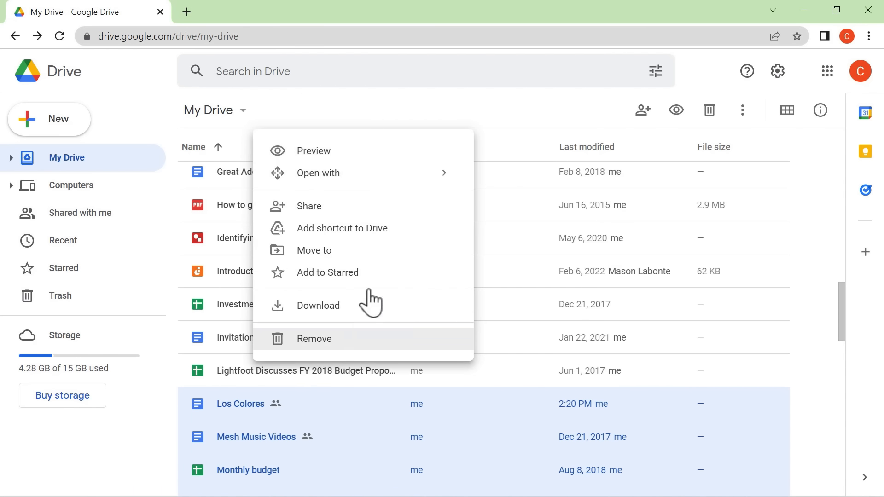
{"action": "left_click", "coordinate": [355, 254]}
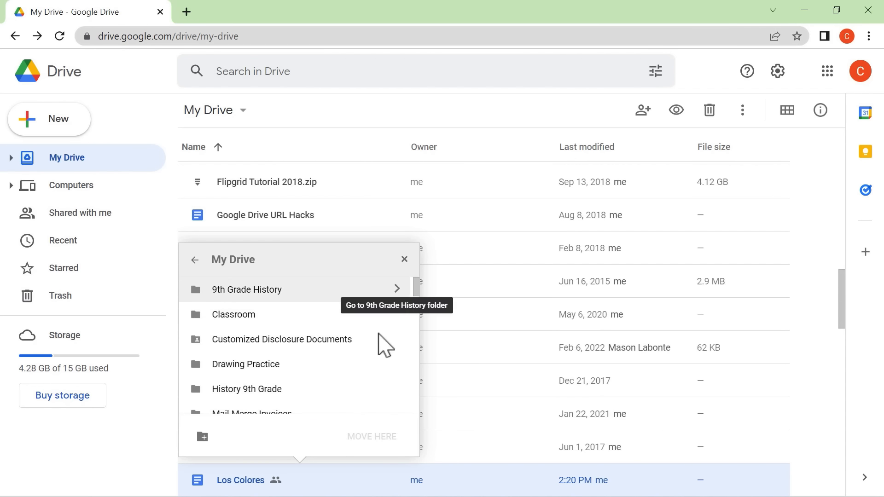
{"action": "left_click", "coordinate": [404, 259]}
{"action": "key", "text": "shift+Down"}
{"action": "key", "text": "shift+Down"}
{"action": "key", "text": "shift+Down"}
{"action": "key", "text": "shift+Down"}
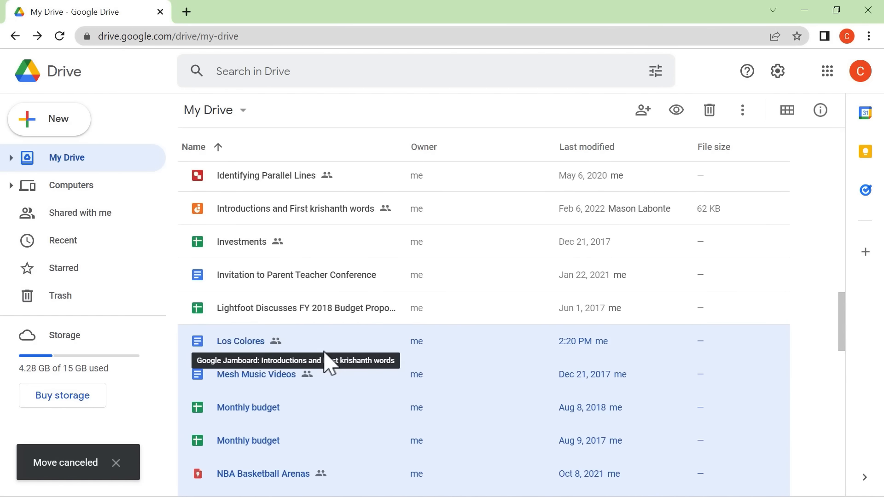
{"action": "key", "text": "shift+Down"}
{"action": "key", "text": "shift+Down"}
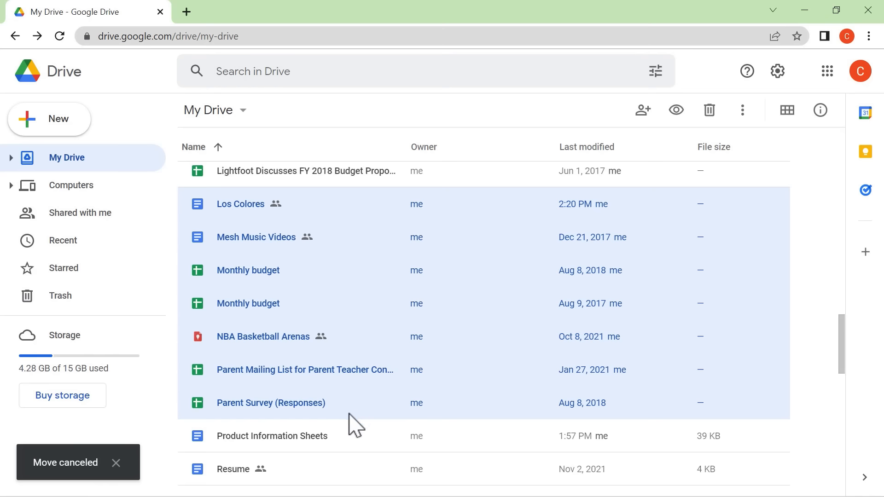
Step: Move only the Los Colores document and the Spanish Category Sorter - Colors drawing together from My Drive into the Spanish Class Files folder
{"action": "left_click", "coordinate": [328, 208]}
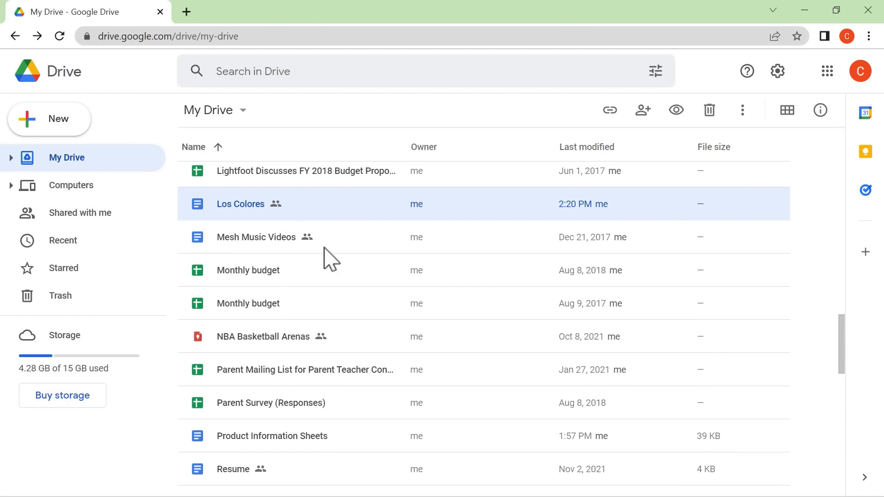
{"action": "scroll", "coordinate": [348, 317], "scroll_direction": "down", "scroll_amount": 3}
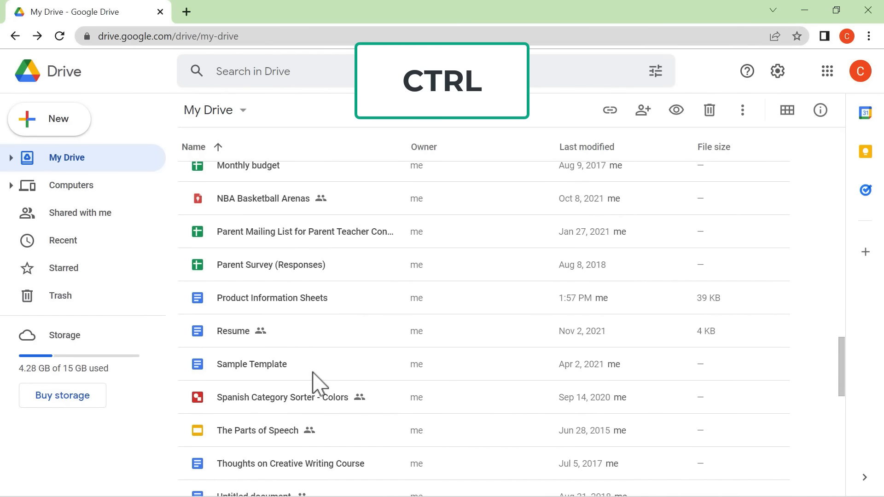
{"action": "left_click", "coordinate": [271, 396], "text": "ctrl"}
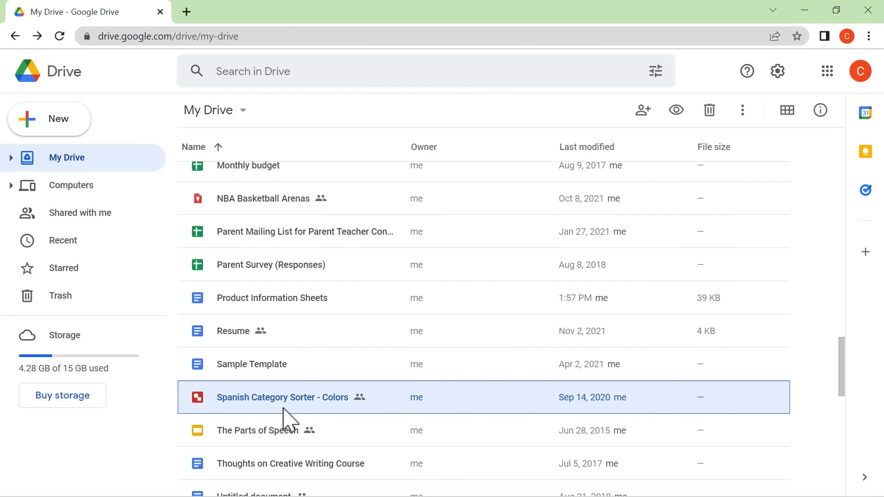
{"action": "scroll", "coordinate": [281, 407], "scroll_direction": "up", "scroll_amount": 3}
{"action": "scroll", "coordinate": [288, 419], "scroll_direction": "up", "scroll_amount": 1}
{"action": "scroll", "coordinate": [287, 419], "scroll_direction": "down", "scroll_amount": 4}
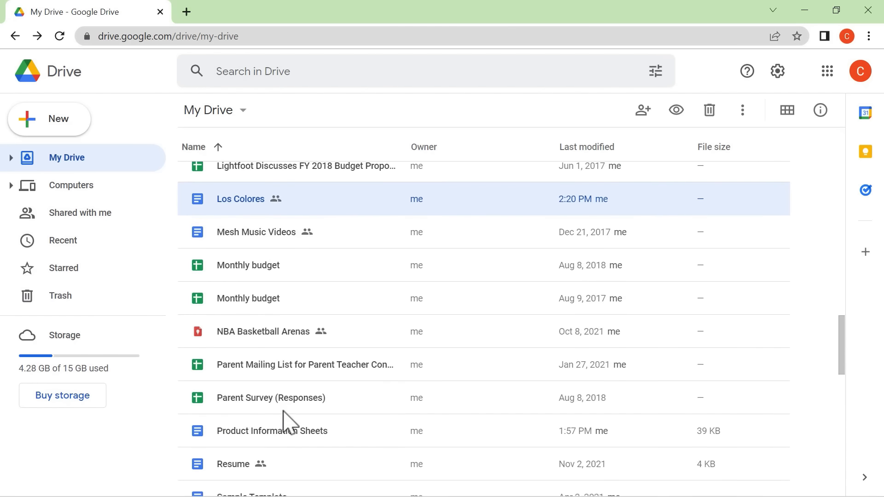
{"action": "scroll", "coordinate": [289, 425], "scroll_direction": "up", "scroll_amount": 1}
{"action": "scroll", "coordinate": [288, 424], "scroll_direction": "up", "scroll_amount": 7}
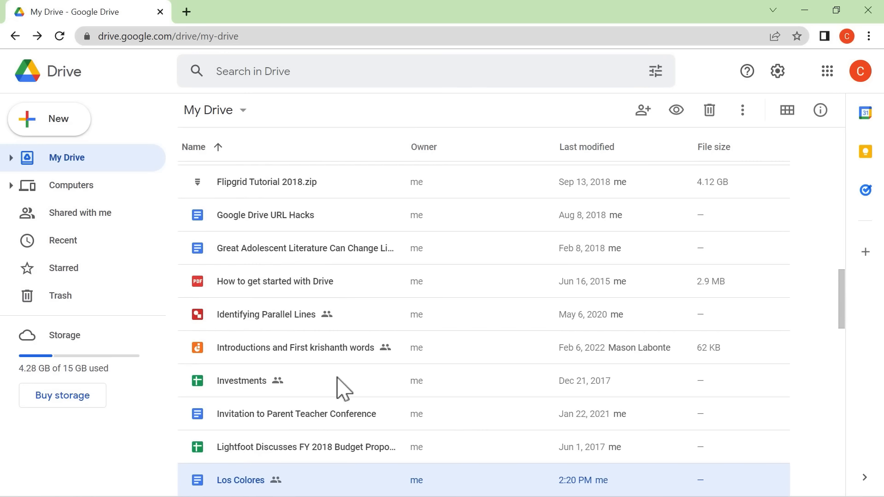
{"action": "right_click", "coordinate": [256, 482]}
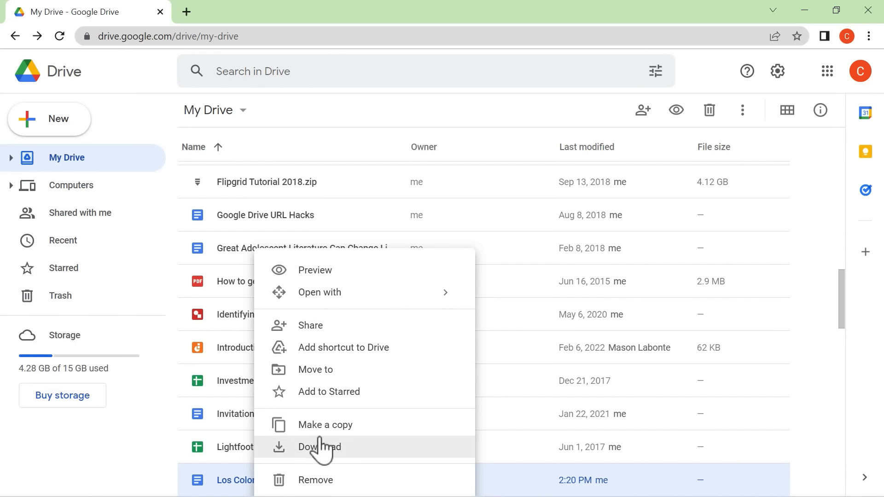
{"action": "left_click", "coordinate": [341, 371]}
{"action": "mouse_move", "coordinate": [416, 288]}
{"action": "left_mouse_down"}
{"action": "mouse_move", "coordinate": [417, 318]}
{"action": "mouse_move", "coordinate": [415, 295]}
{"action": "left_mouse_up"}
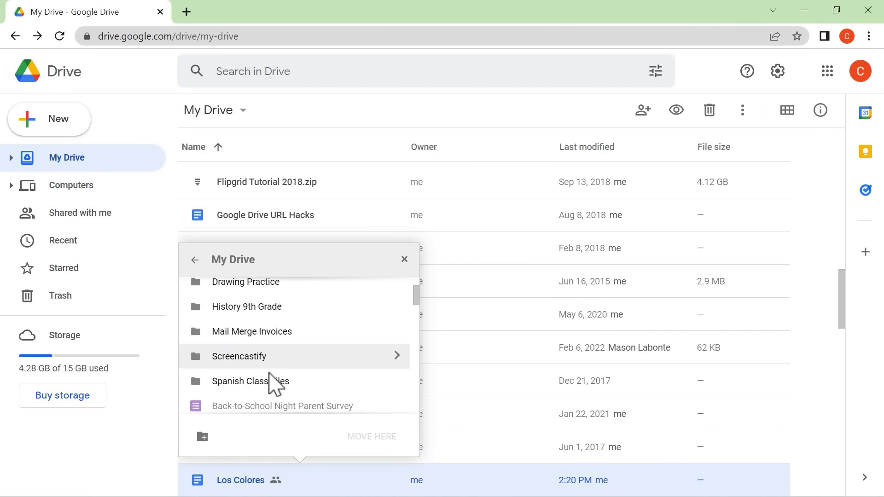
{"action": "left_click", "coordinate": [272, 383]}
{"action": "left_click", "coordinate": [392, 443]}
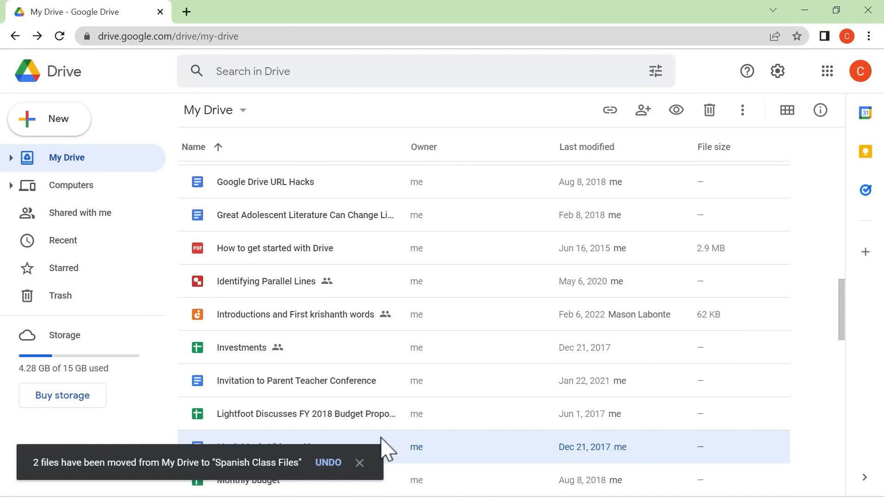
Step: Open the Spanish Class Files folder to check its contents, return to My Drive, and look at the options for adding new items
{"action": "left_click_drag", "start_coordinate": [841, 317], "coordinate": [811, 194]}
{"action": "double_click", "coordinate": [289, 375]}
{"action": "left_click", "coordinate": [225, 110]}
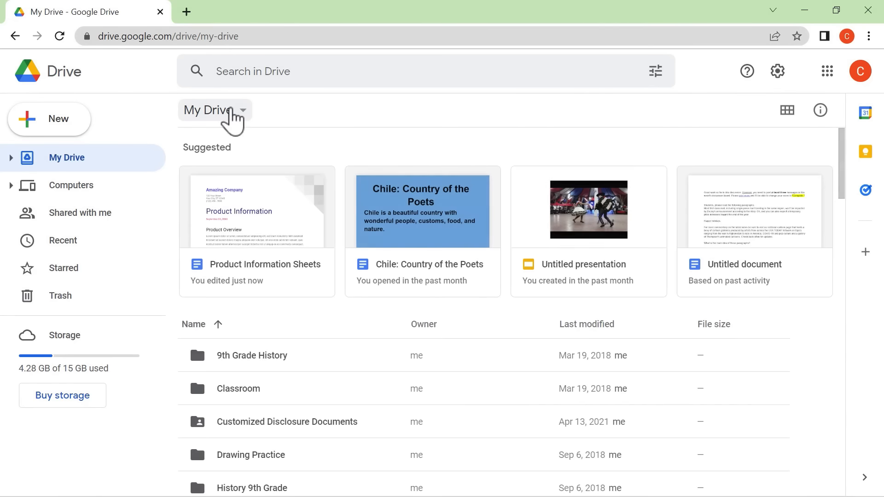
{"action": "scroll", "coordinate": [400, 355], "scroll_direction": "down", "scroll_amount": 2}
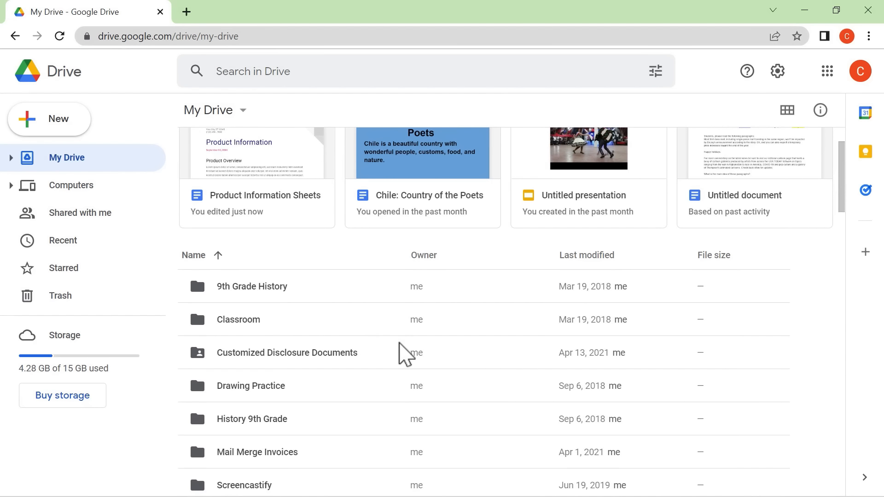
{"action": "scroll", "coordinate": [419, 432], "scroll_direction": "down", "scroll_amount": 3}
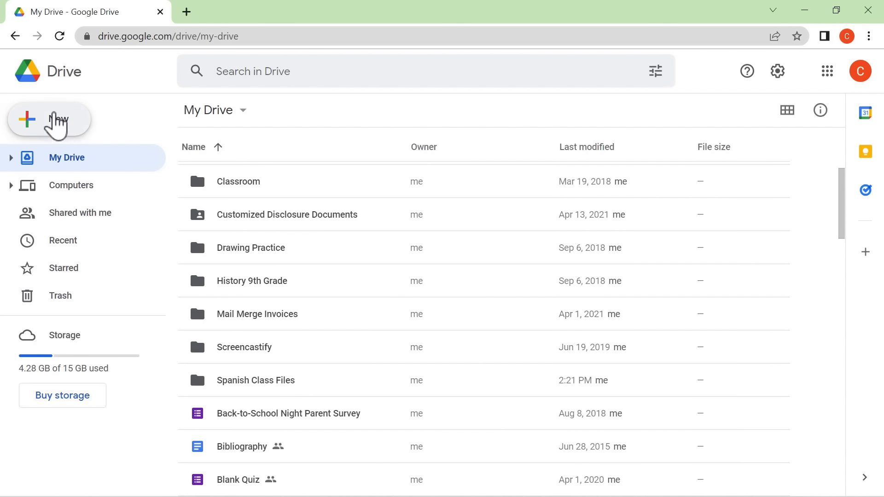
{"action": "left_click", "coordinate": [56, 122]}
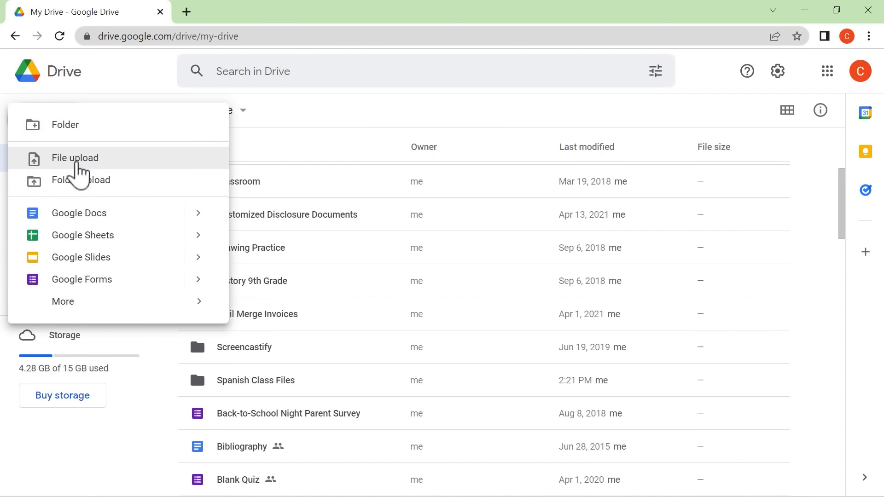
{"action": "left_click", "coordinate": [306, 127]}
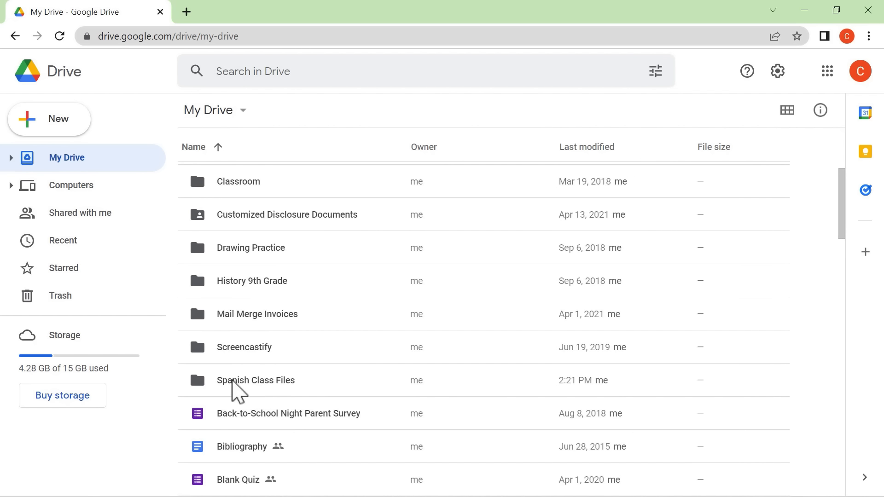
Step: Create a blank Google Slides presentation inside the Spanish Class Files folder, enter asdfasdf as its slide title, and close it
{"action": "double_click", "coordinate": [238, 381]}
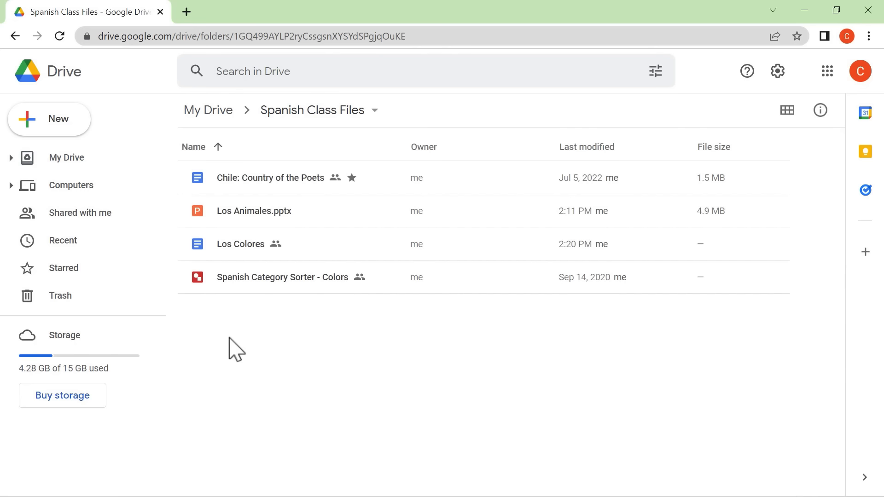
{"action": "left_click", "coordinate": [62, 129]}
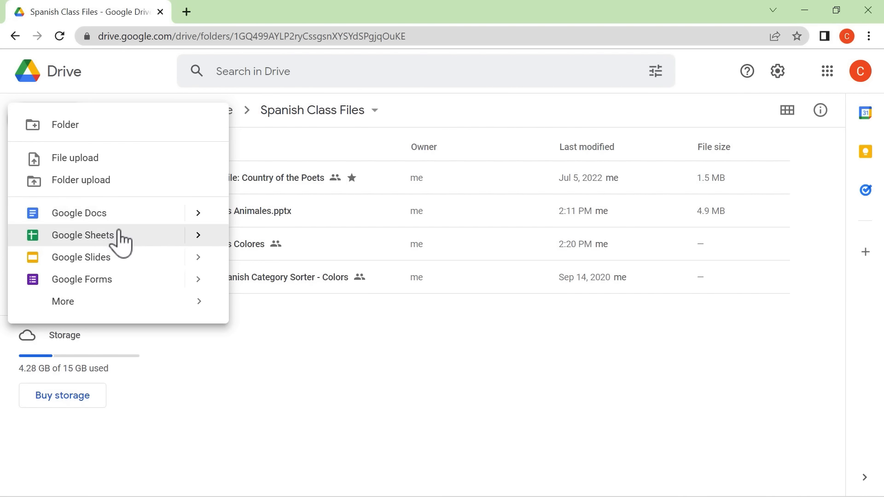
{"action": "left_click", "coordinate": [197, 257]}
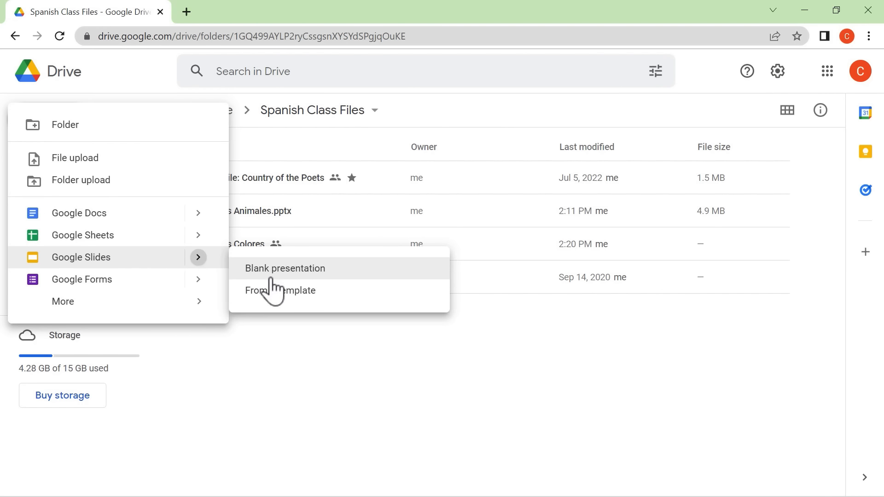
{"action": "left_click", "coordinate": [272, 272]}
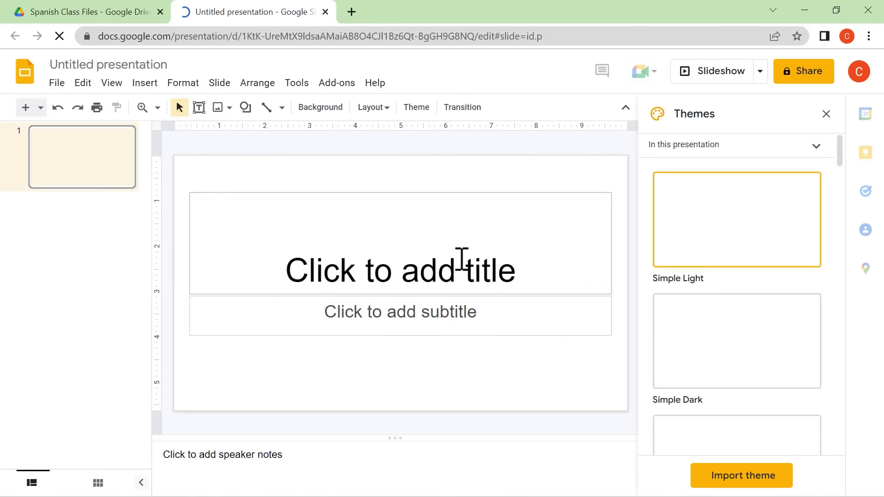
{"action": "left_click", "coordinate": [461, 261]}
{"action": "type", "text": "asdfasdf"}
{"action": "left_click", "coordinate": [325, 12]}
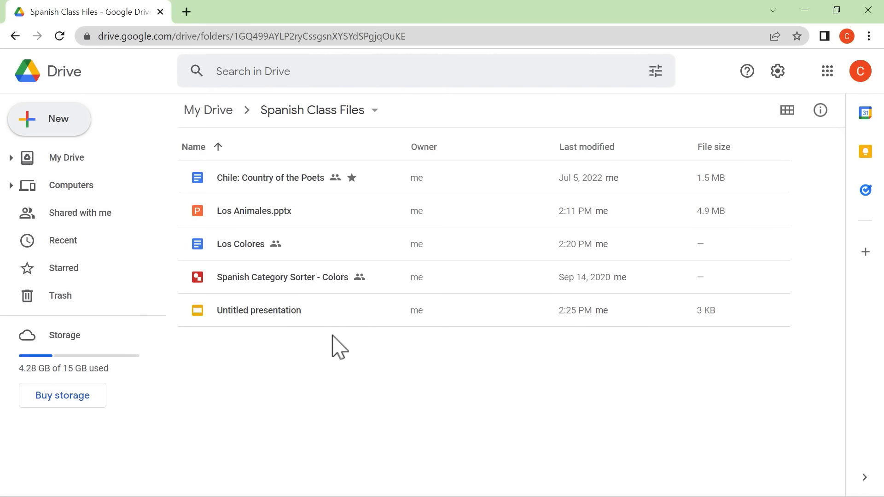
Step: Upload Vocabulary List.pdf from the computer into the Spanish Class Files folder and dismiss the upload notice
{"action": "left_click", "coordinate": [57, 122]}
{"action": "left_click", "coordinate": [75, 158]}
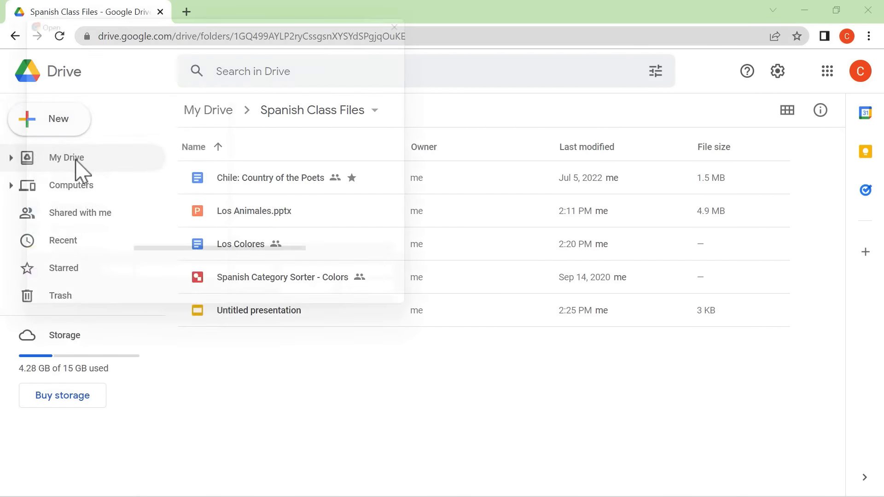
{"action": "left_click", "coordinate": [173, 211]}
{"action": "left_click", "coordinate": [325, 308]}
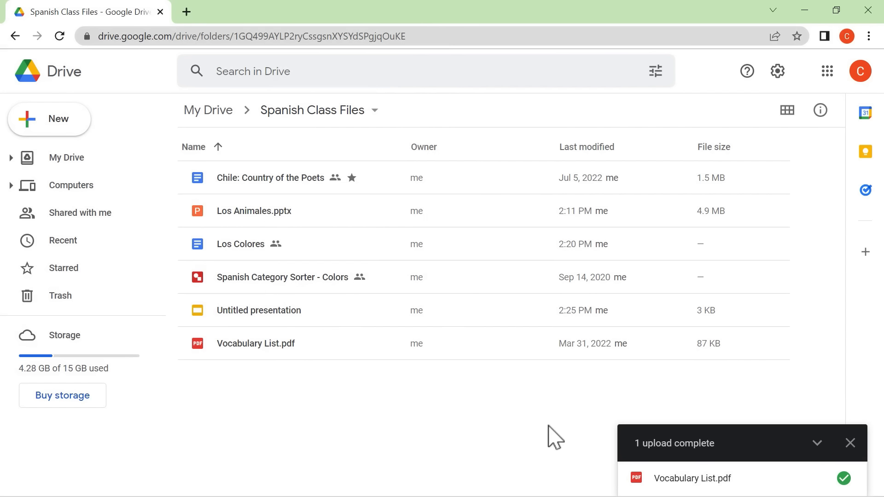
{"action": "left_click", "coordinate": [851, 444]}
Step: Return to My Drive, reopen the Spanish Class Files folder, and view the options for creating or uploading items there
{"action": "left_click", "coordinate": [220, 110]}
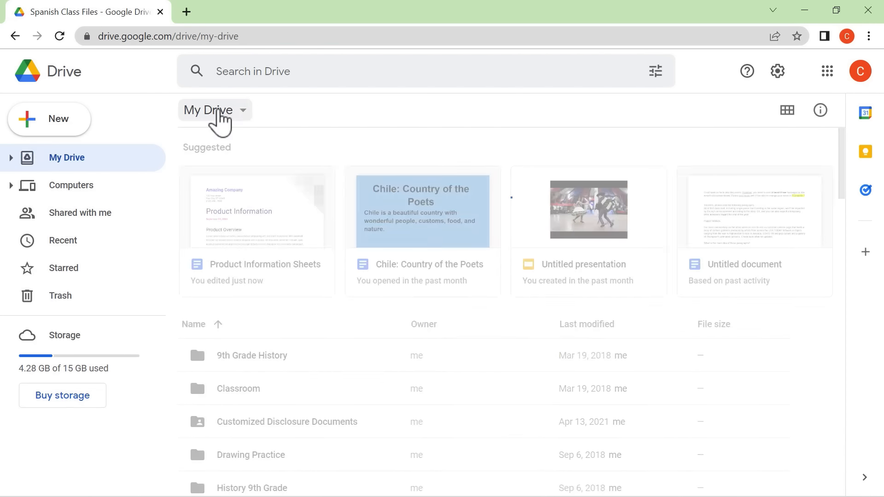
{"action": "scroll", "coordinate": [318, 382], "scroll_direction": "down", "scroll_amount": 5}
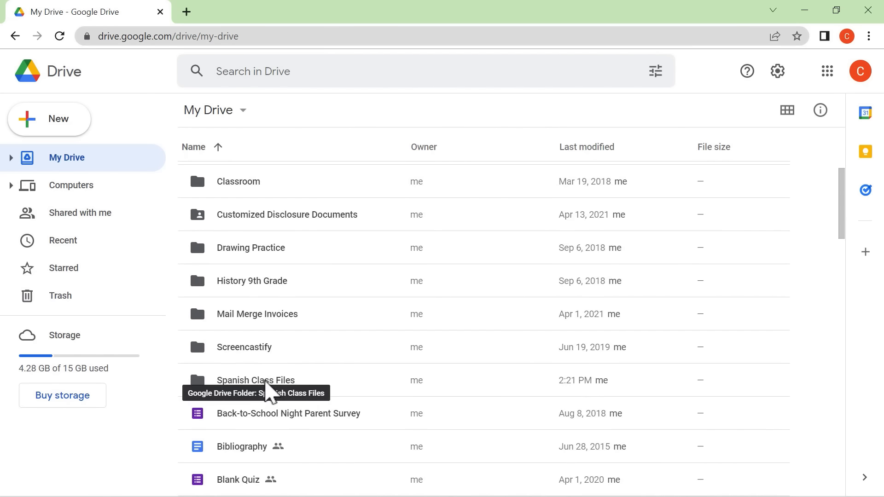
{"action": "double_click", "coordinate": [266, 381]}
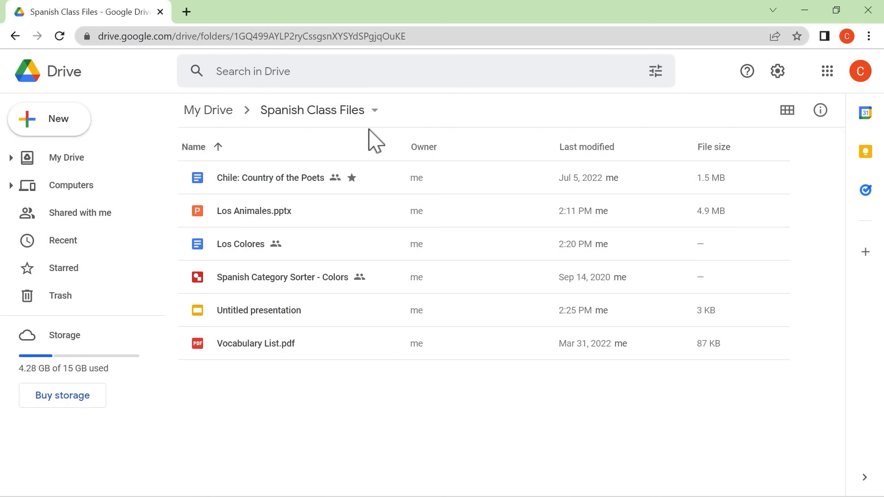
{"action": "left_click", "coordinate": [57, 127]}
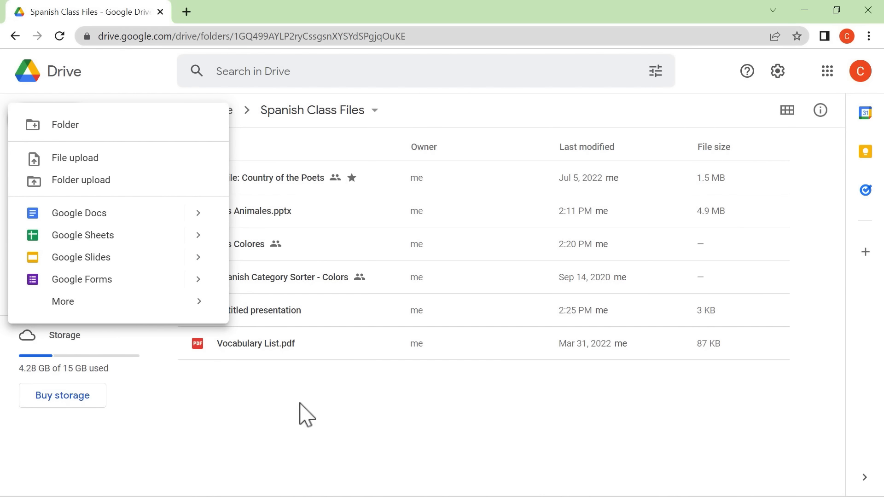
{"action": "left_click", "coordinate": [343, 428]}
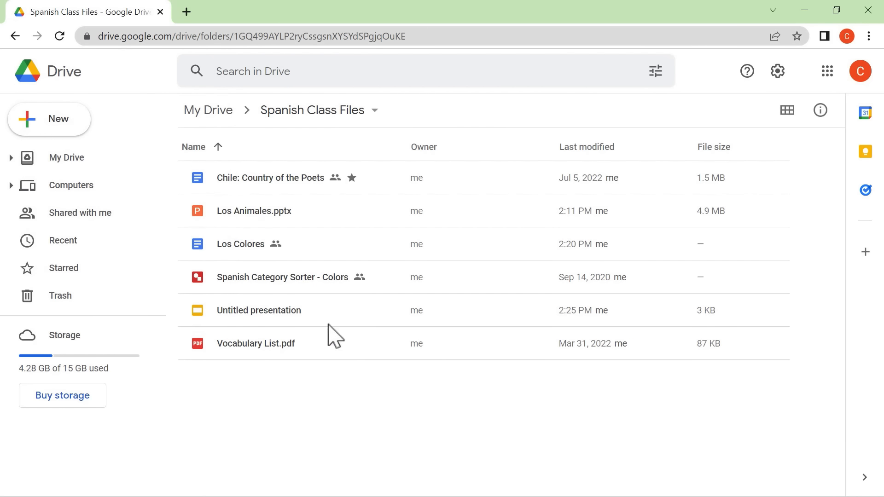
{"action": "right_click", "coordinate": [340, 414]}
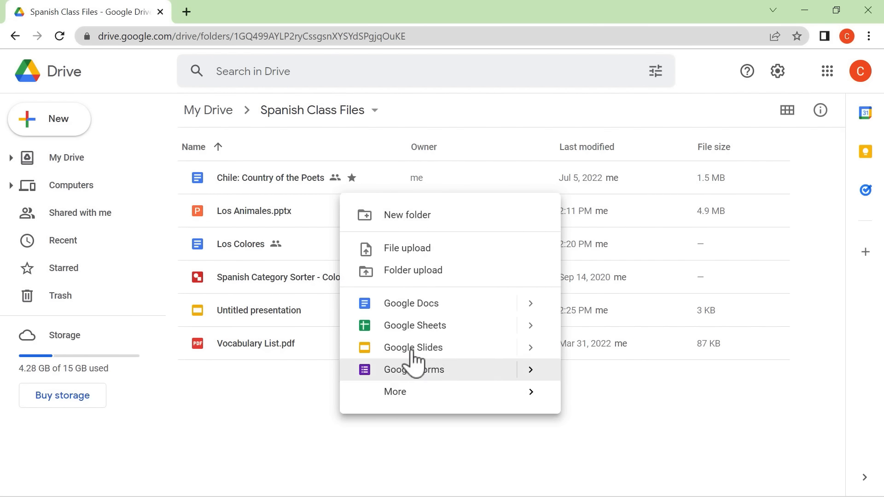
Step: Create a Presentations folder inside Spanish Class Files and move Los Animales.pptx and Untitled presentation into it
{"action": "left_click", "coordinate": [421, 217]}
{"action": "type", "text": "Pre"}
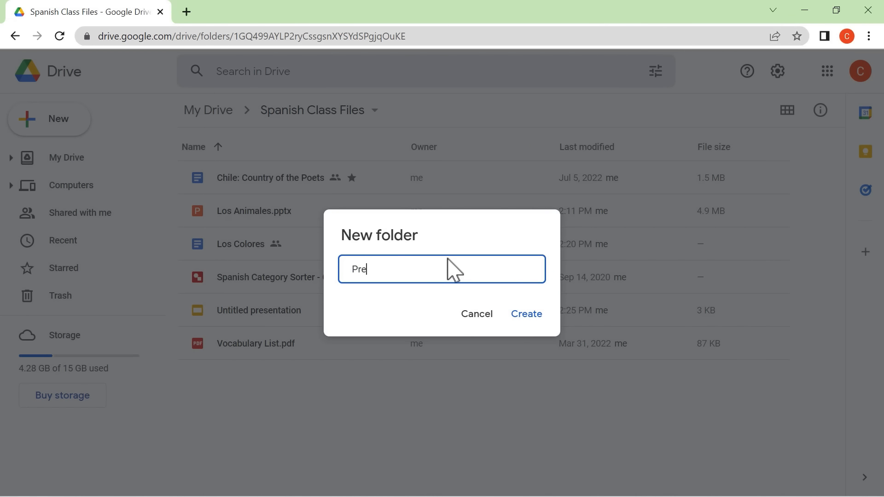
{"action": "type", "text": "sentations"}
{"action": "left_click", "coordinate": [526, 313]}
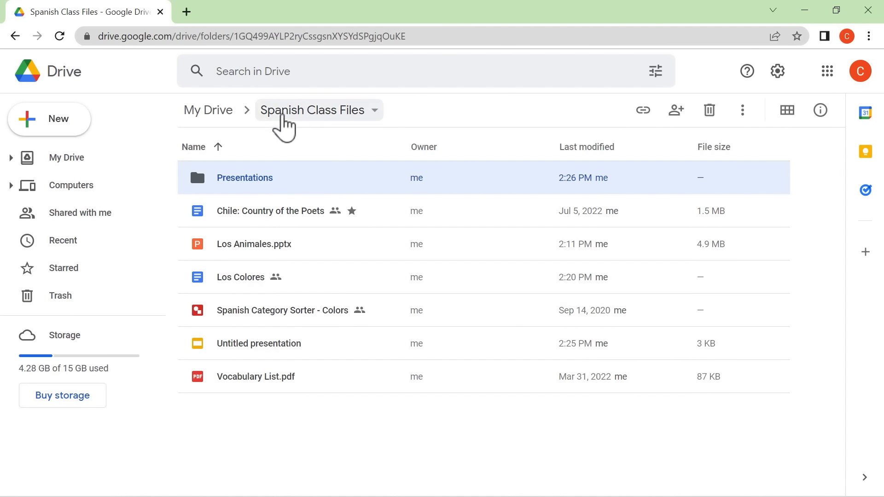
{"action": "left_click_drag", "start_coordinate": [256, 256], "coordinate": [242, 182]}
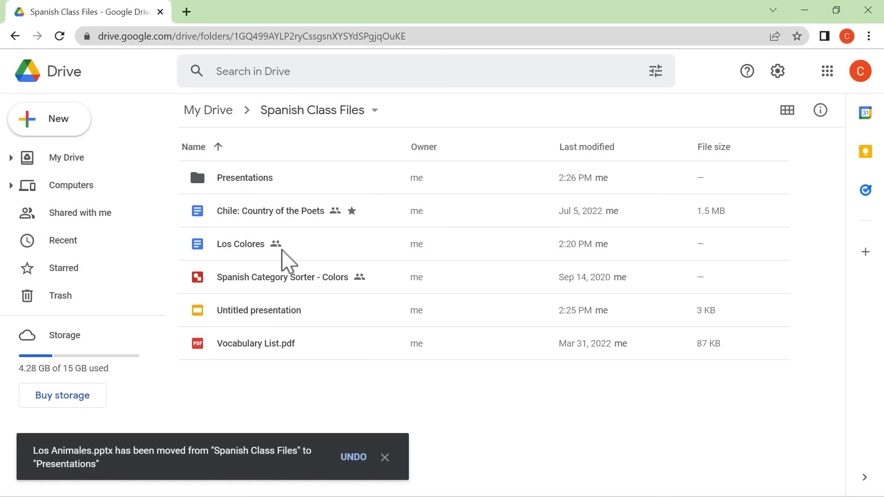
{"action": "left_click_drag", "start_coordinate": [298, 317], "coordinate": [241, 182]}
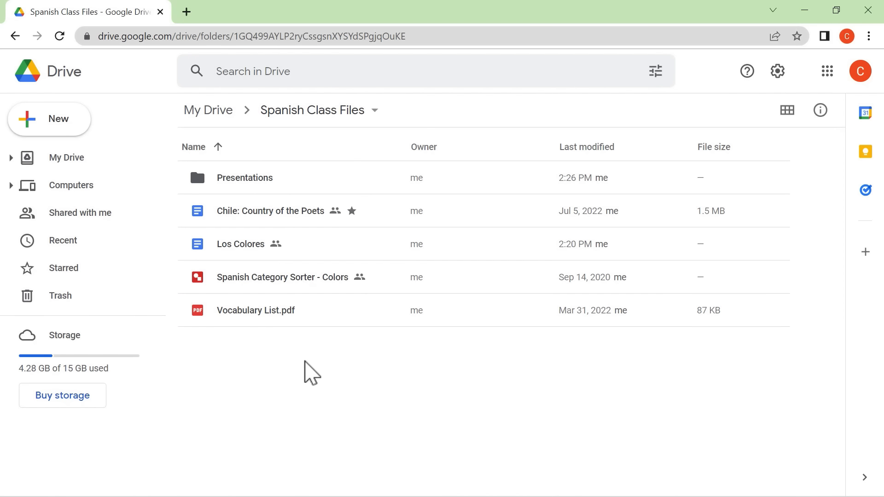
{"action": "right_click", "coordinate": [300, 375]}
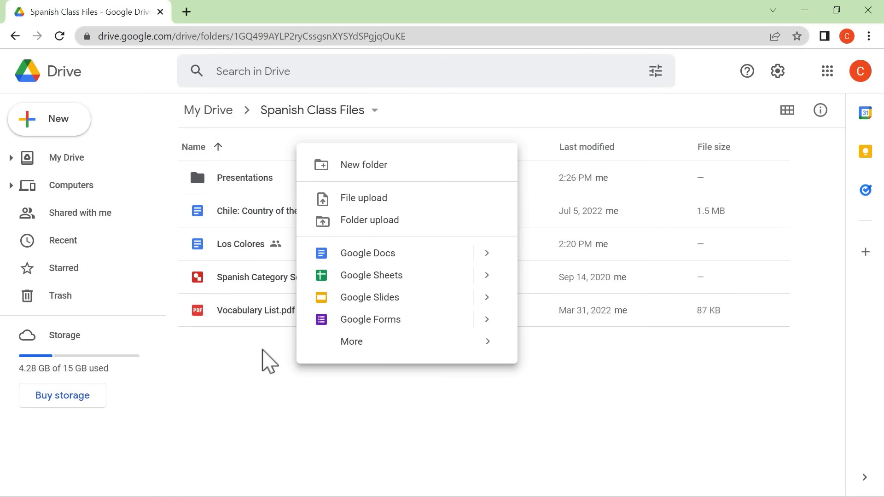
{"action": "right_click", "coordinate": [268, 377]}
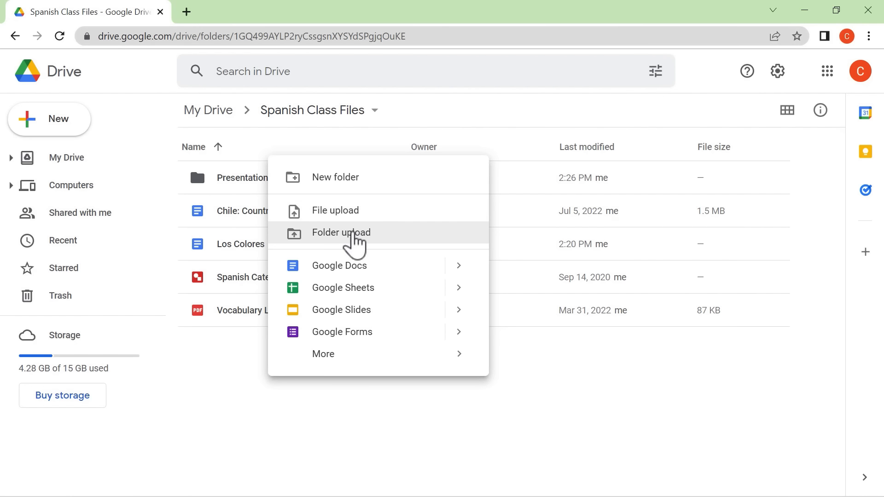
{"action": "left_click", "coordinate": [354, 240]}
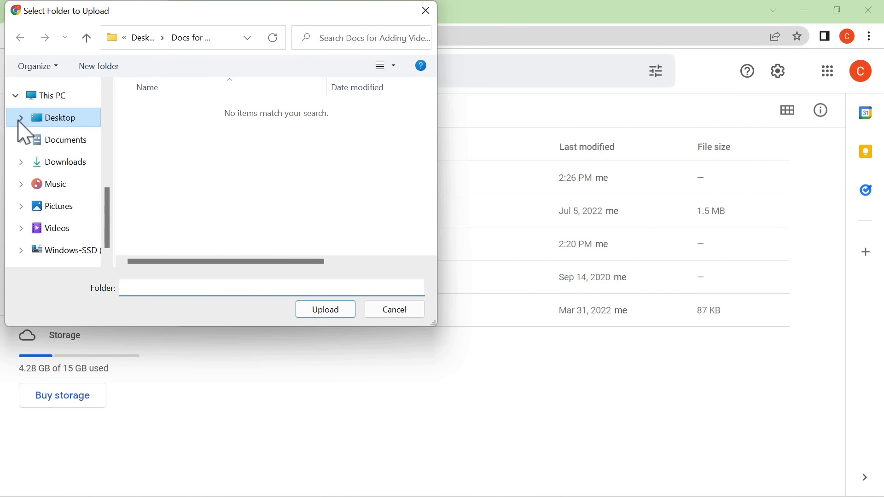
{"action": "left_click", "coordinate": [21, 138]}
{"action": "left_click", "coordinate": [140, 114]}
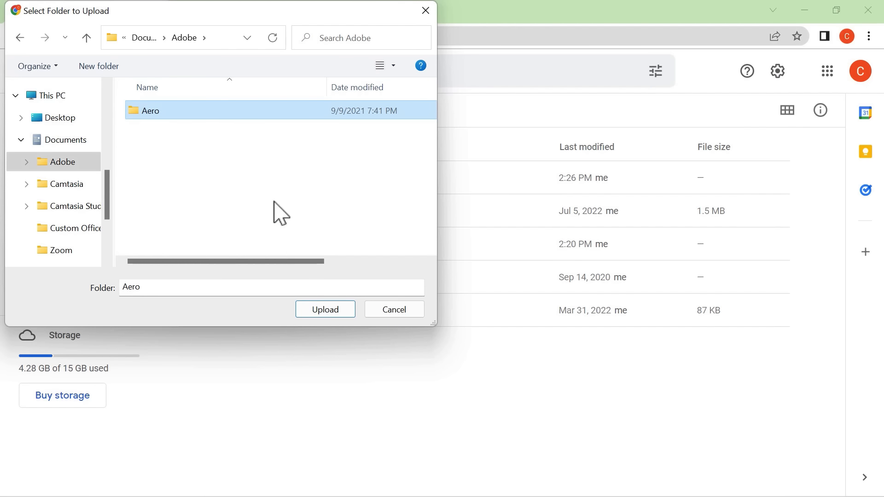
{"action": "left_click", "coordinate": [396, 309]}
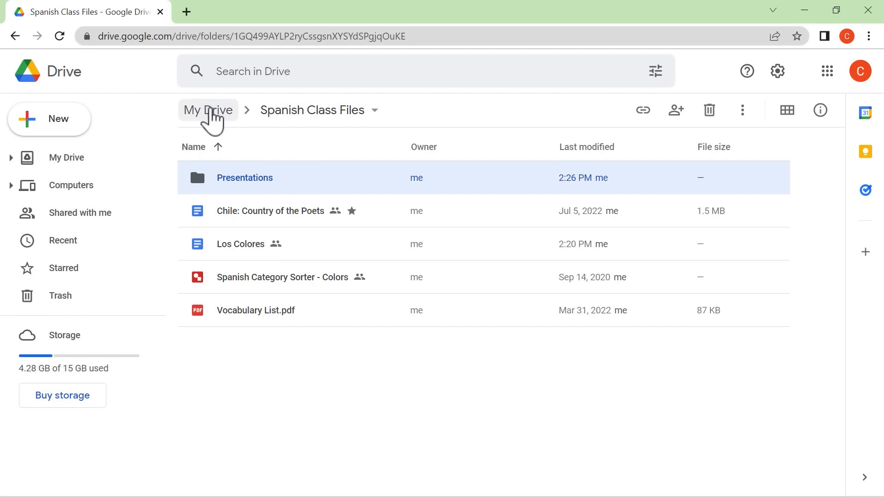
Step: Return to My Drive and select the Spanish Class Files folder
{"action": "left_click", "coordinate": [217, 119]}
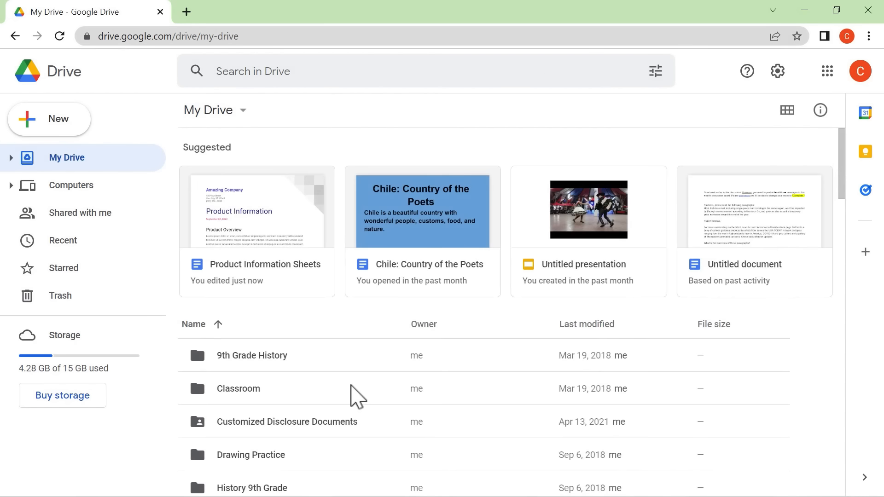
{"action": "scroll", "coordinate": [355, 396], "scroll_direction": "down", "scroll_amount": 5}
{"action": "scroll", "coordinate": [355, 396], "scroll_direction": "down", "scroll_amount": 1}
{"action": "scroll", "coordinate": [276, 346], "scroll_direction": "up", "scroll_amount": 1}
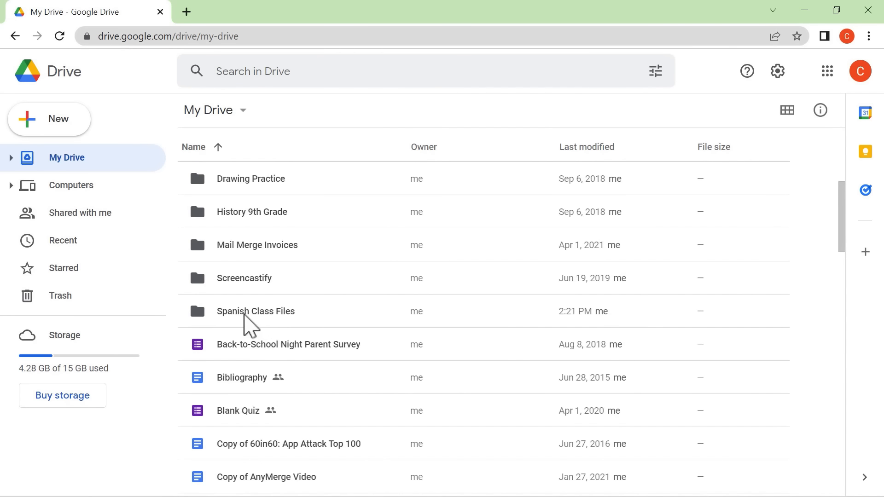
{"action": "left_click", "coordinate": [243, 313]}
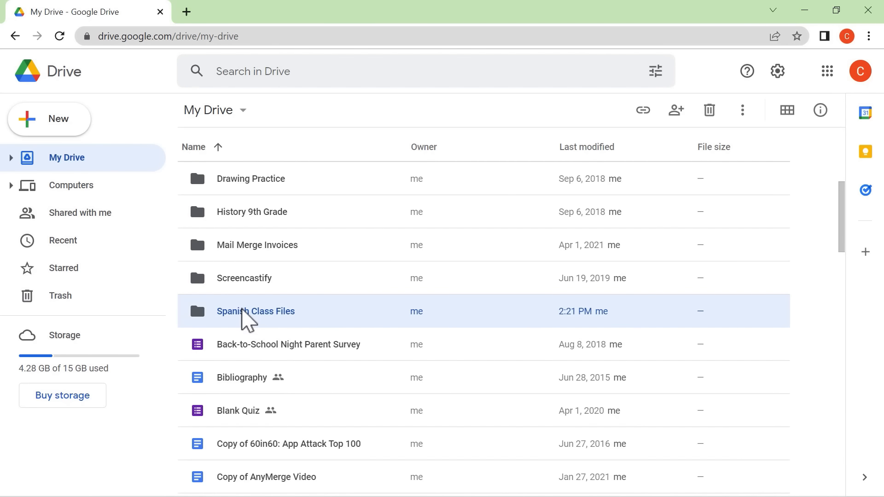
{"action": "left_click", "coordinate": [253, 356]}
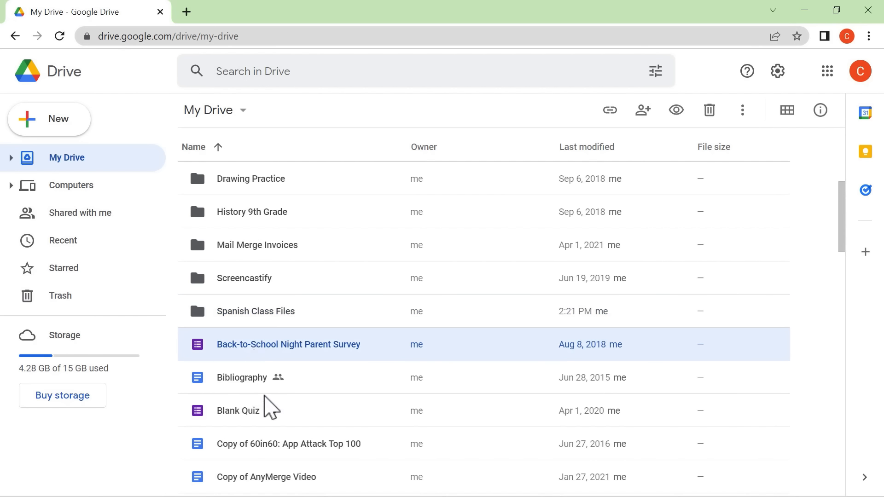
{"action": "left_click", "coordinate": [262, 416]}
{"action": "left_click", "coordinate": [256, 316]}
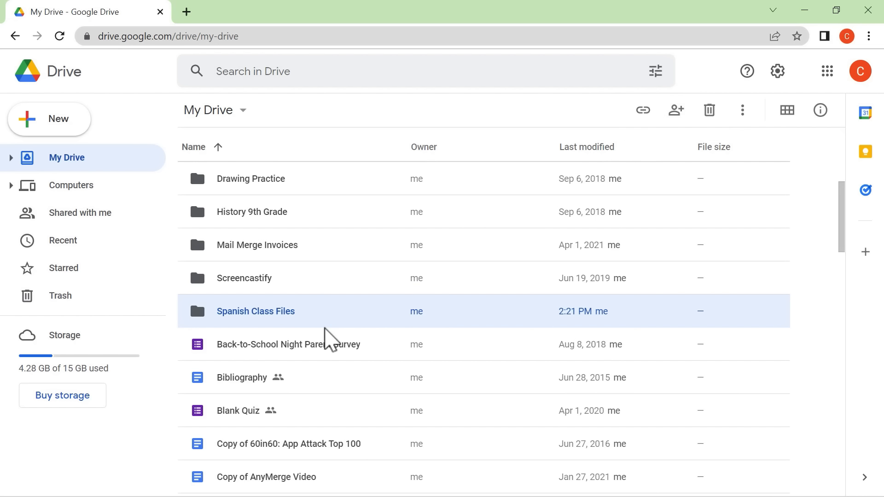
Step: Share the Spanish Class Files folder by setting general access to Anyone with the link, and copy its link
{"action": "right_click", "coordinate": [289, 307]}
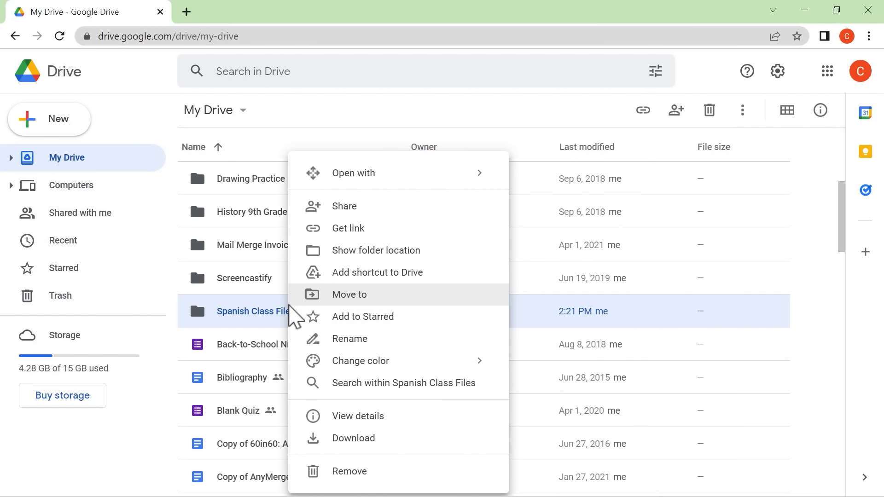
{"action": "left_click", "coordinate": [345, 206]}
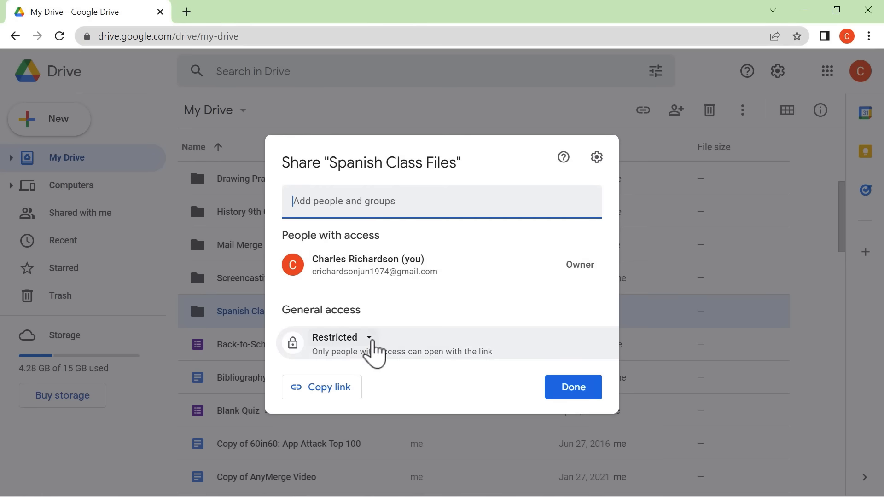
{"action": "left_click", "coordinate": [371, 344]}
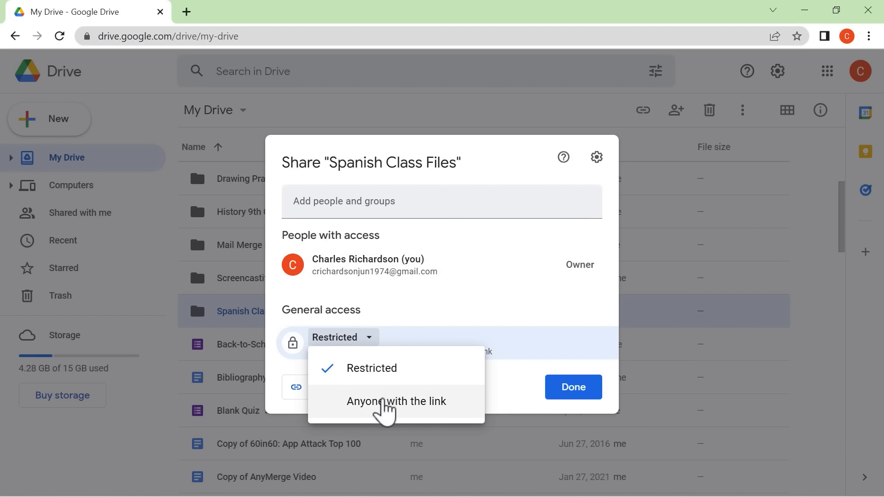
{"action": "left_click", "coordinate": [384, 403]}
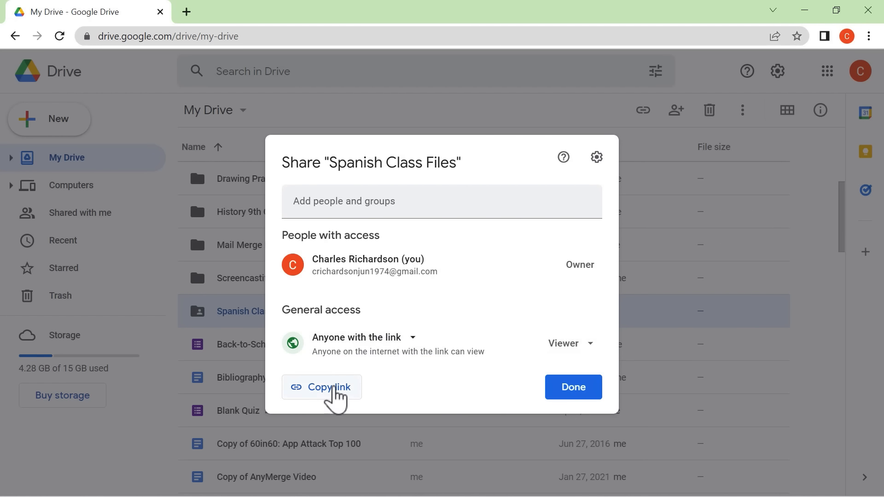
{"action": "left_click", "coordinate": [334, 395]}
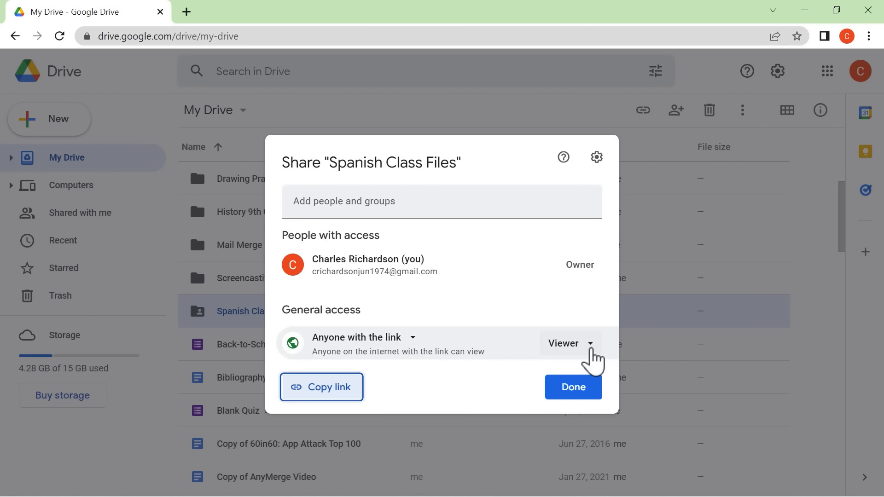
Step: Switch the link role of the Spanish Class Files folder to Editor, set it back to Viewer, and finish sharing
{"action": "left_click", "coordinate": [590, 349]}
{"action": "left_click", "coordinate": [590, 315]}
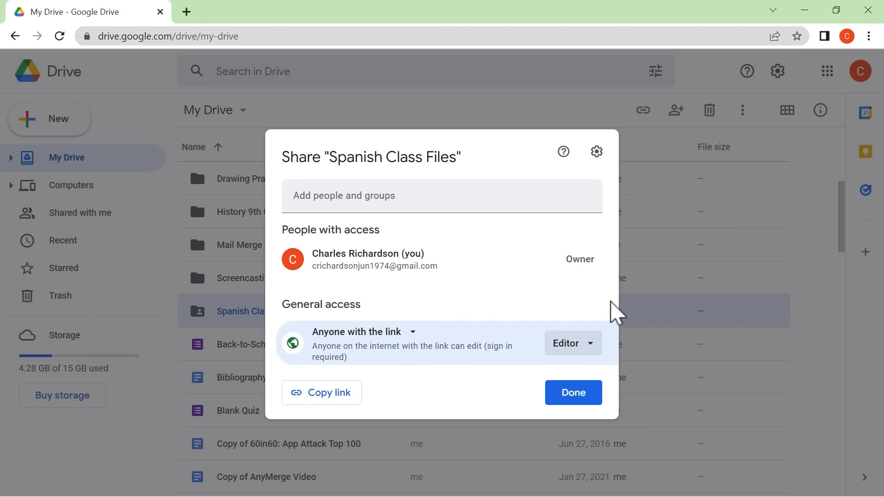
{"action": "left_click", "coordinate": [573, 387]}
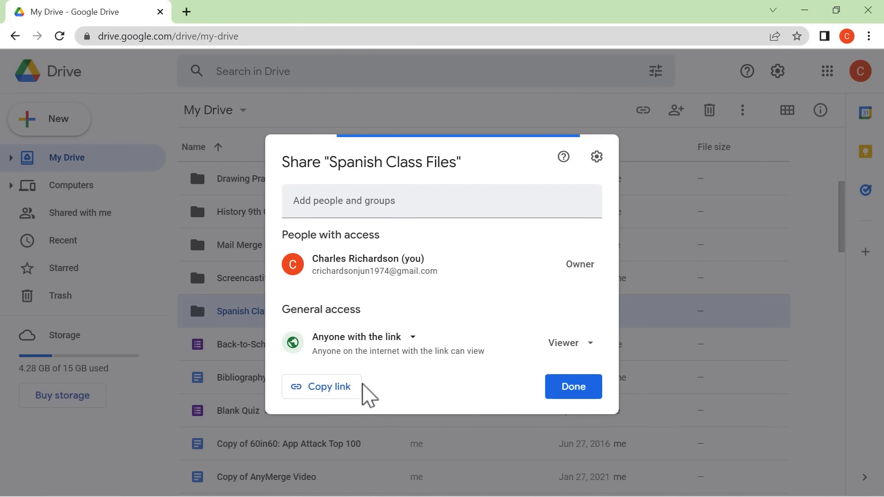
{"action": "left_click", "coordinate": [362, 390]}
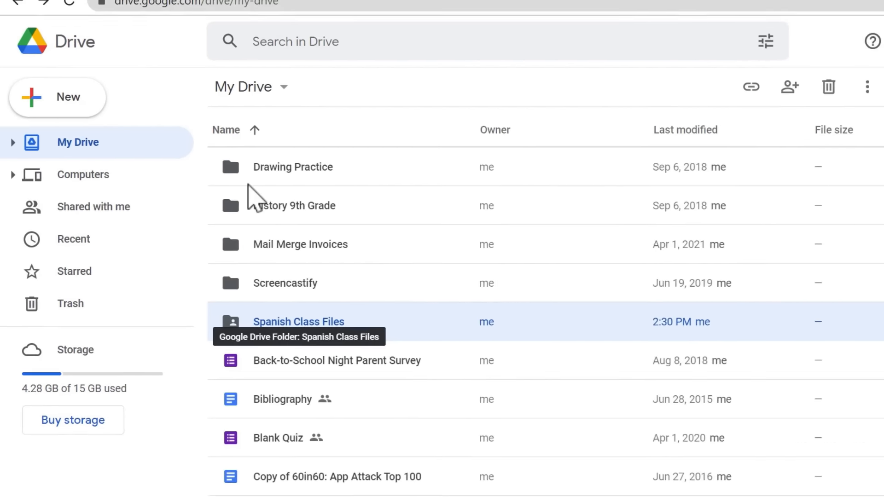
{"action": "left_click", "coordinate": [73, 126]}
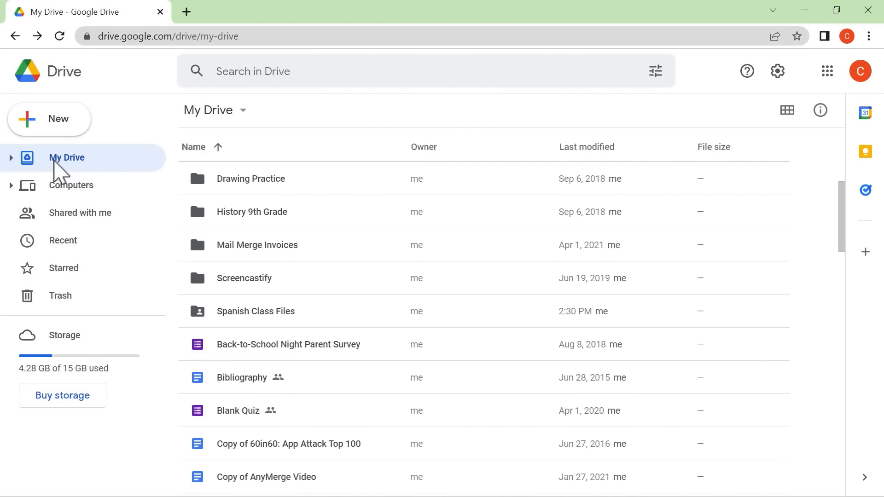
{"action": "left_click", "coordinate": [53, 120]}
{"action": "left_click", "coordinate": [276, 101]}
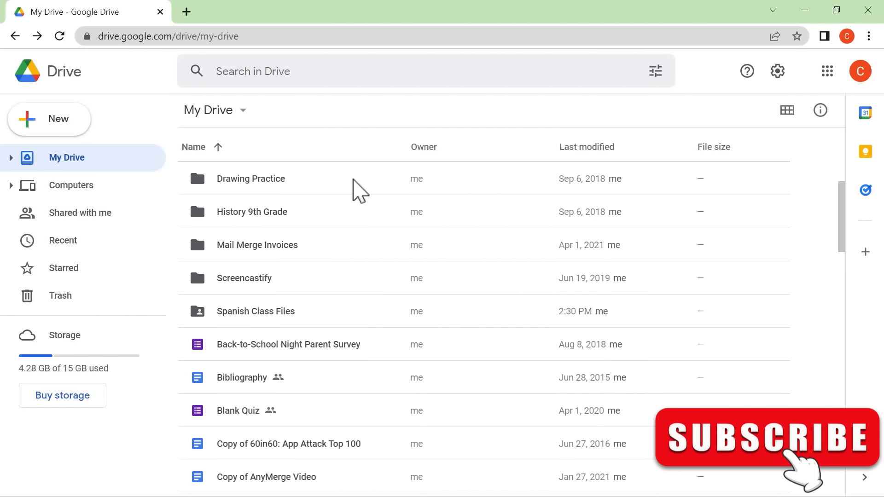
Step: Create a blank Google Docs document in My Drive
{"action": "left_click", "coordinate": [65, 120]}
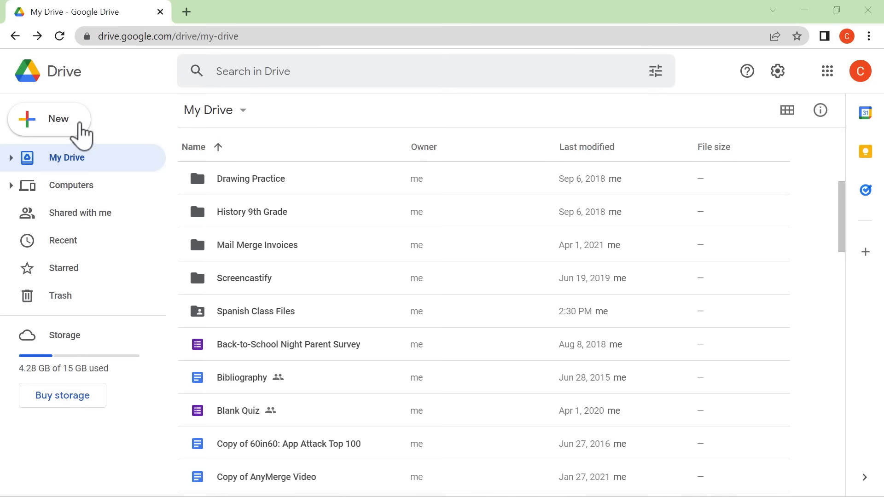
{"action": "left_click", "coordinate": [64, 125]}
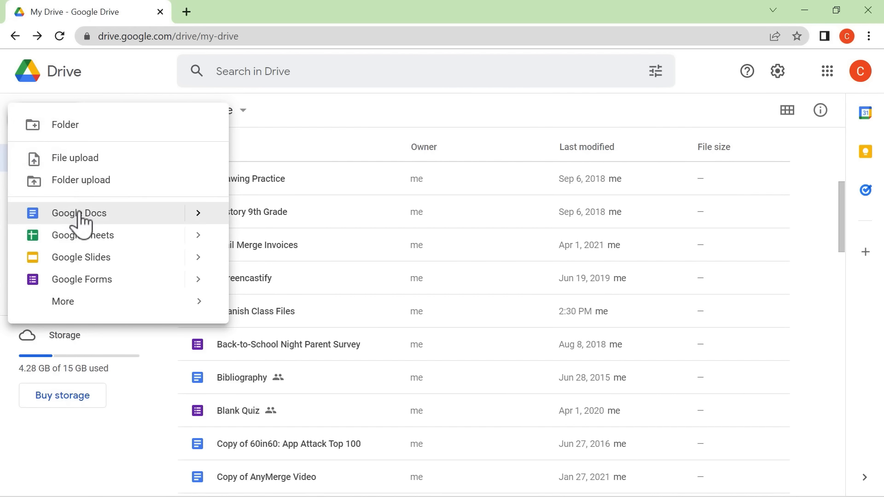
{"action": "left_click", "coordinate": [122, 216]}
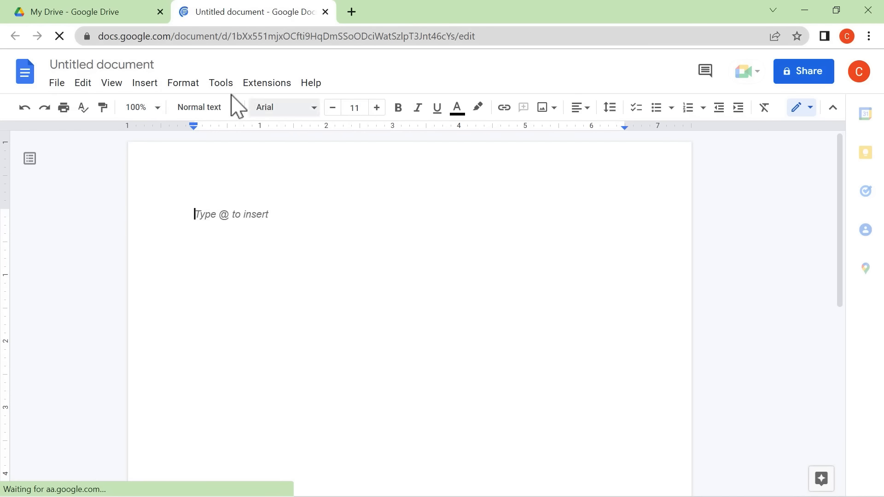
Step: Go back to Drive, open the Google Docs home page, and look over its templates and recent documents
{"action": "left_click", "coordinate": [114, 14]}
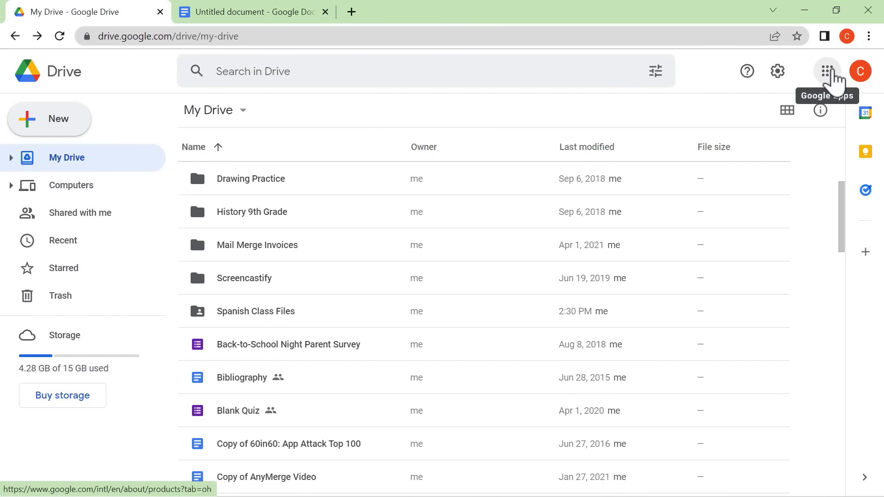
{"action": "left_click", "coordinate": [828, 71]}
{"action": "scroll", "coordinate": [862, 154], "scroll_direction": "down", "scroll_amount": 5}
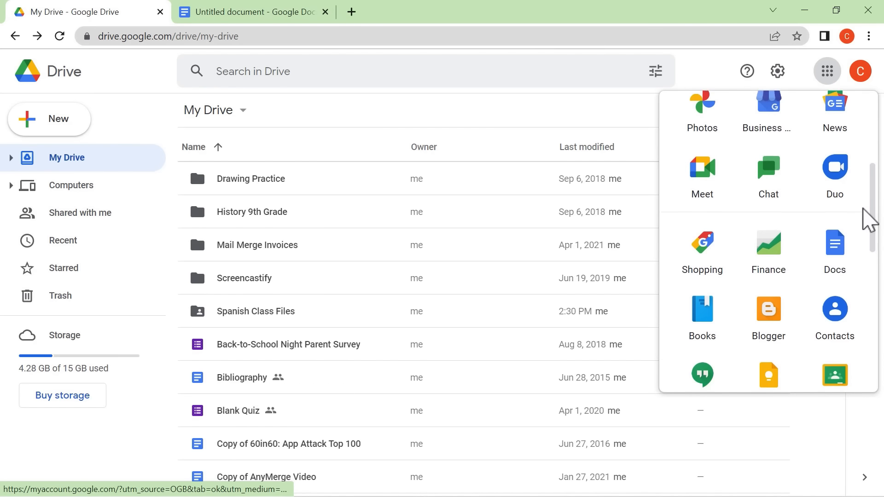
{"action": "scroll", "coordinate": [868, 226], "scroll_direction": "down", "scroll_amount": 1}
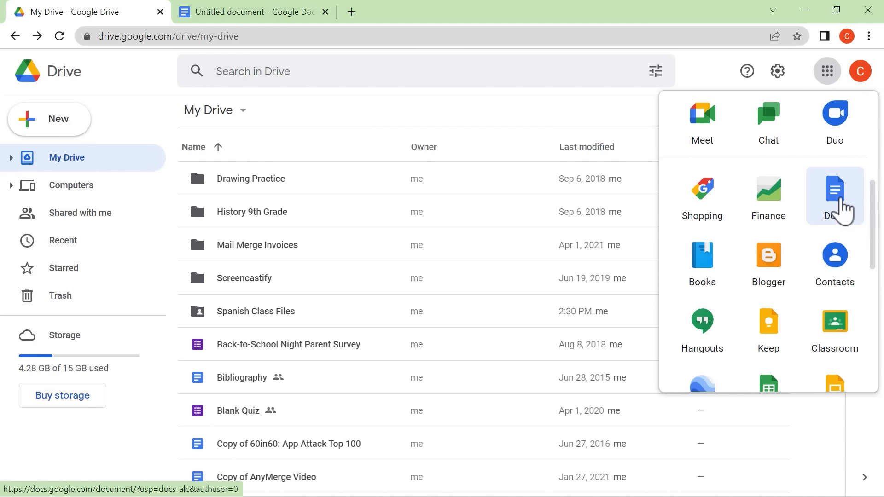
{"action": "left_click", "coordinate": [841, 199]}
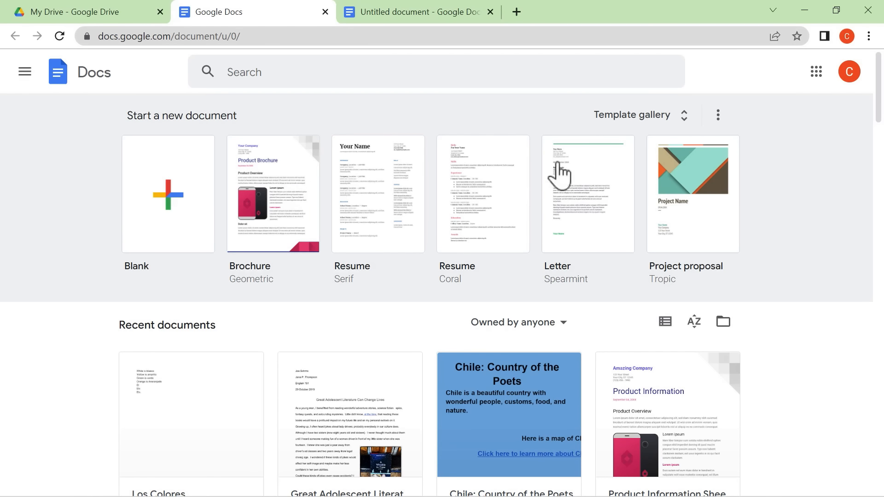
{"action": "scroll", "coordinate": [629, 263], "scroll_direction": "down", "scroll_amount": 1}
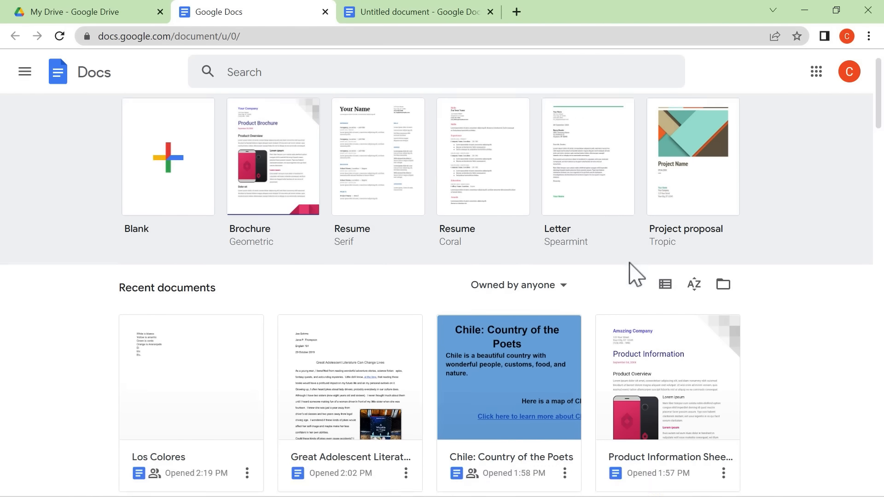
{"action": "scroll", "coordinate": [629, 263], "scroll_direction": "up", "scroll_amount": 1}
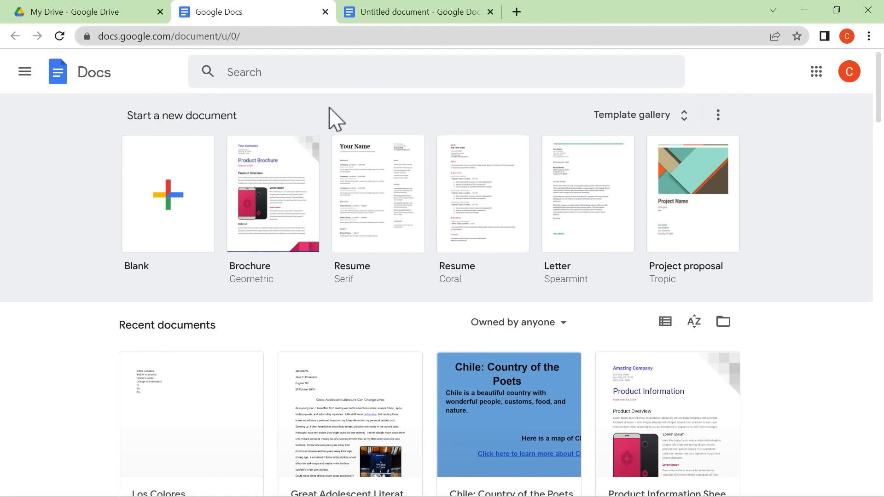
Step: Switch to the new untitled document and enter the text How I Saved the World from Certain Destruction
{"action": "left_click", "coordinate": [432, 11]}
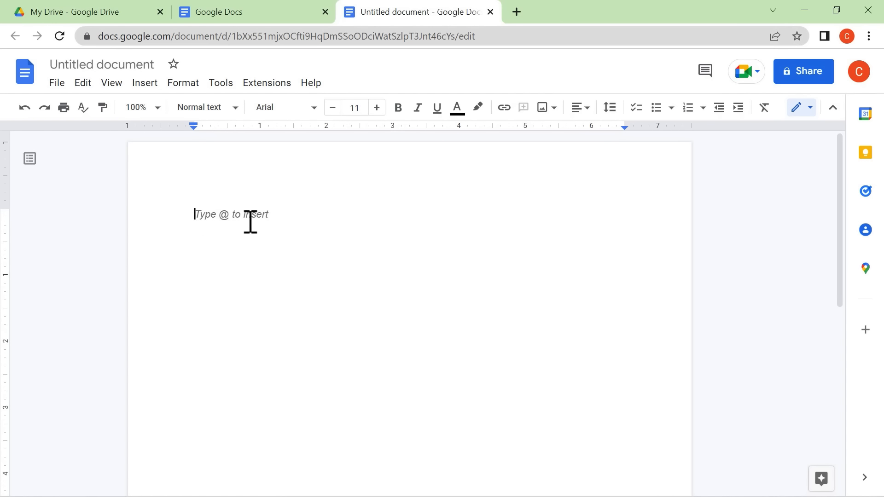
{"action": "type", "text": "How I Saved the World from Certain Destruct"}
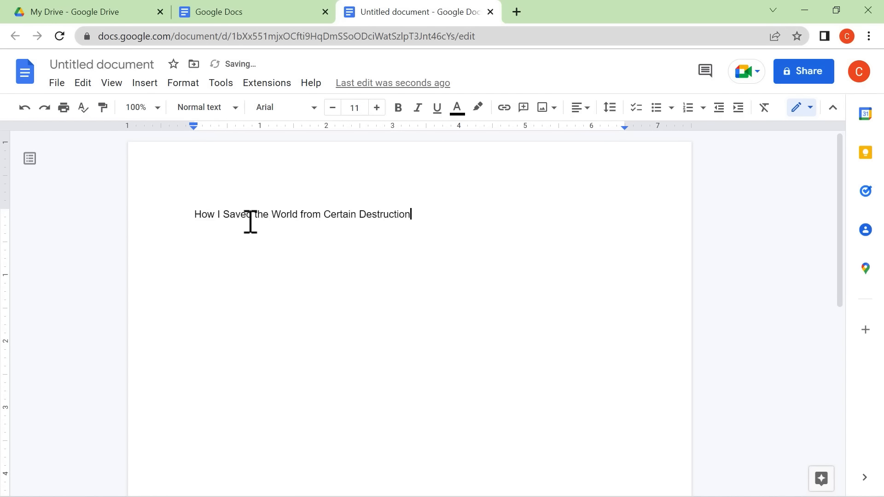
Step: Finish the first line's text and add a second line reading It all started.
{"action": "type", "text": "ion"}
{"action": "key", "text": "Return"}
{"action": "type", "text": "It all started.."}
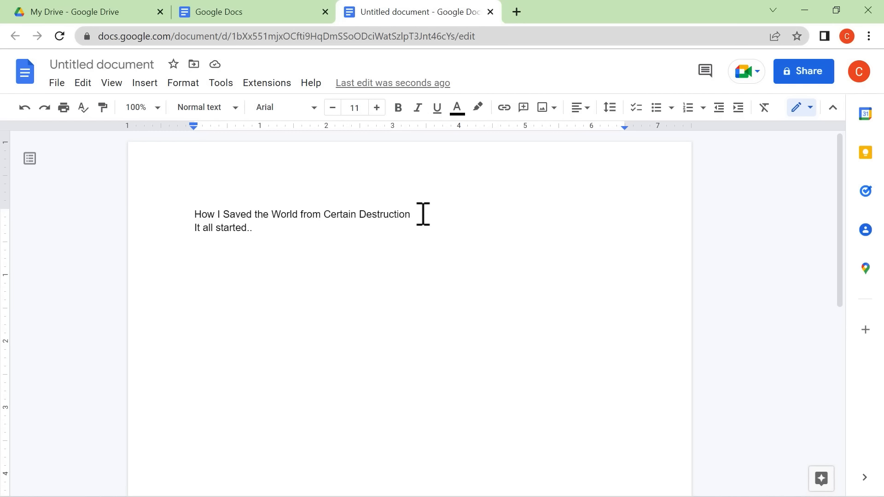
Step: Apply the Title style to the first line, and switch it to Heading 2
{"action": "left_click_drag", "start_coordinate": [423, 214], "coordinate": [200, 214]}
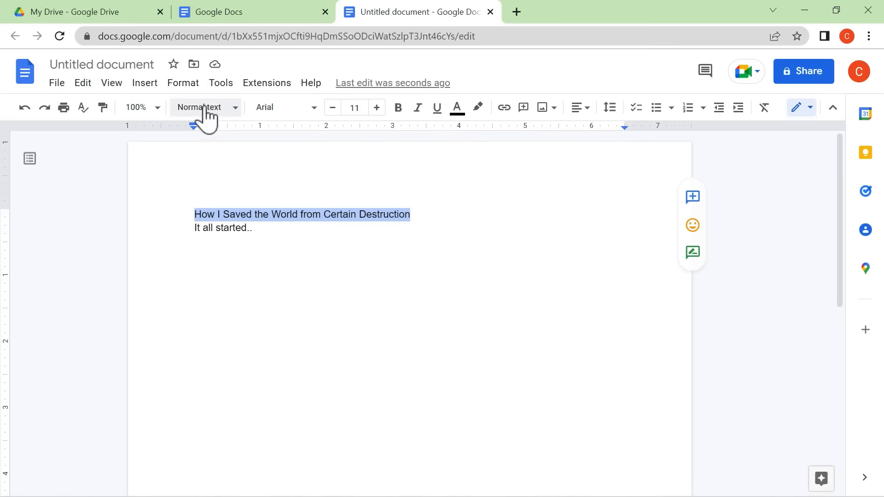
{"action": "left_click", "coordinate": [233, 119]}
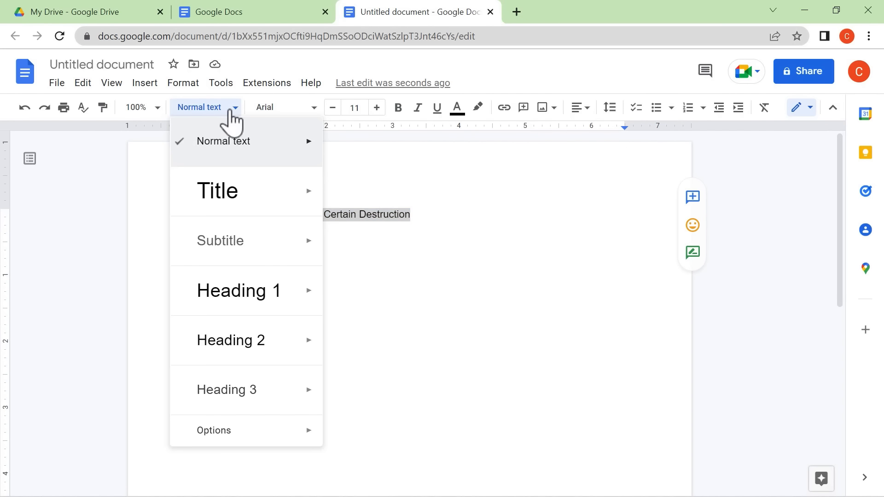
{"action": "left_click", "coordinate": [256, 201]}
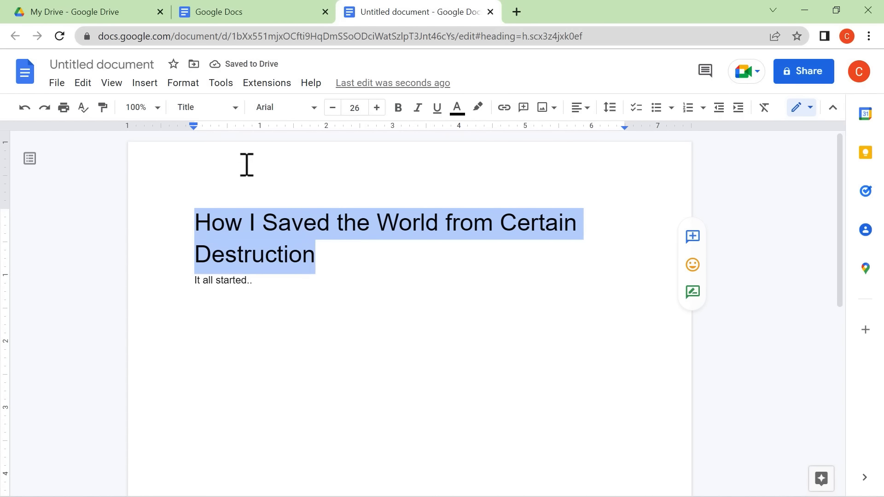
{"action": "left_click", "coordinate": [232, 109]}
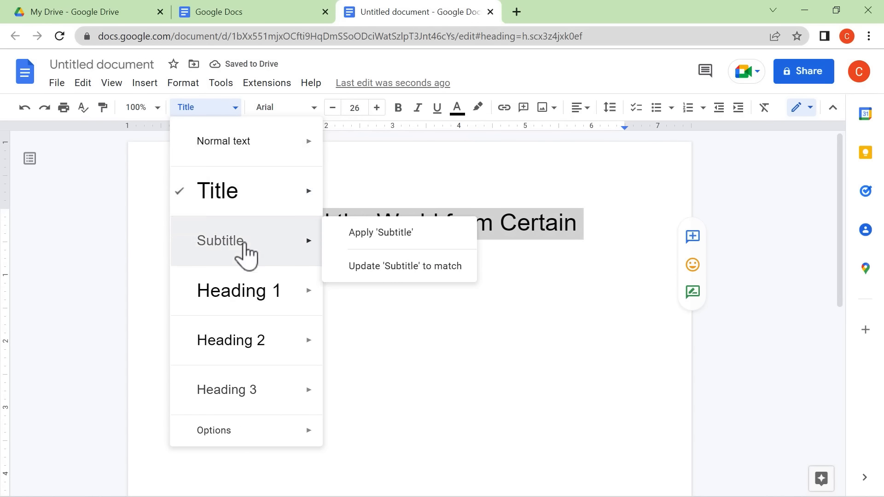
{"action": "mouse_move", "coordinate": [252, 294]}
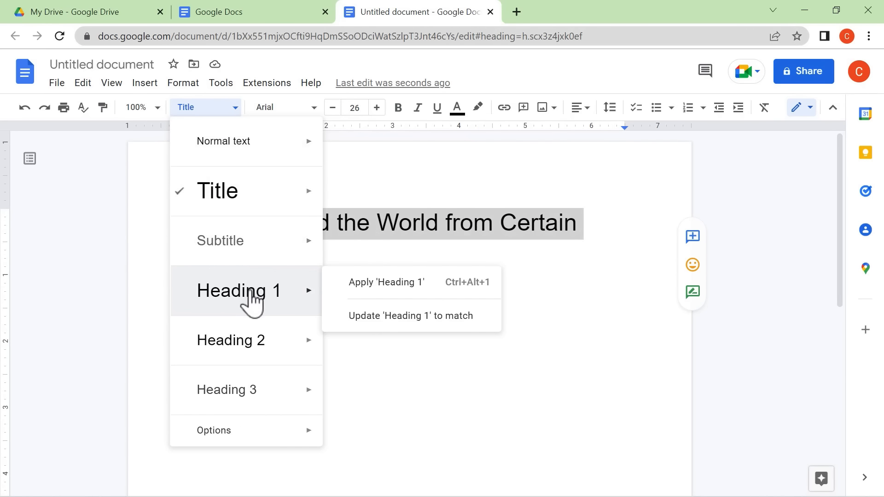
{"action": "left_click", "coordinate": [254, 345]}
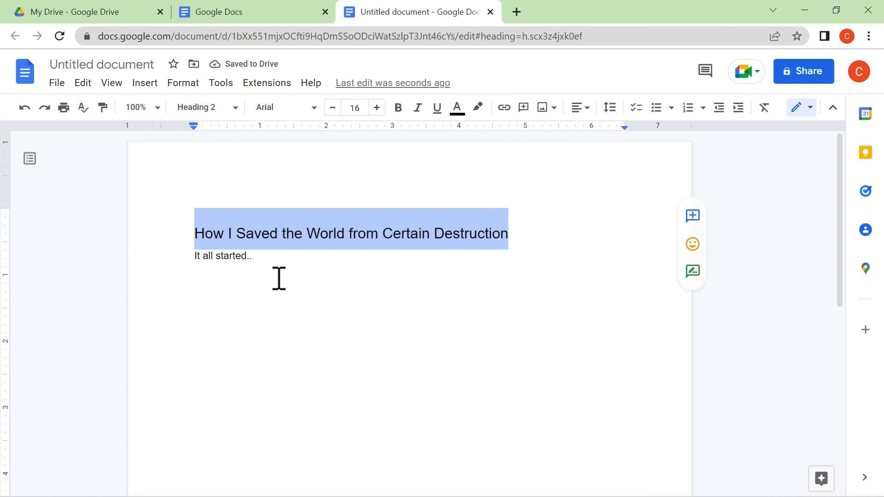
Step: Replace the trailing dots of the second line so that it reads It all started one day in June
{"action": "left_click", "coordinate": [269, 257]}
{"action": "left_click", "coordinate": [256, 233]}
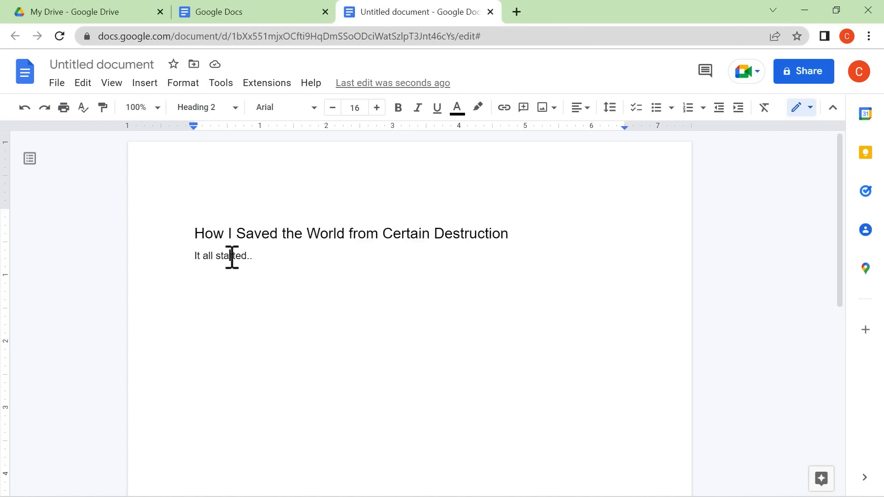
{"action": "left_click", "coordinate": [233, 257]}
{"action": "left_click", "coordinate": [256, 233]}
{"action": "left_click", "coordinate": [236, 257]}
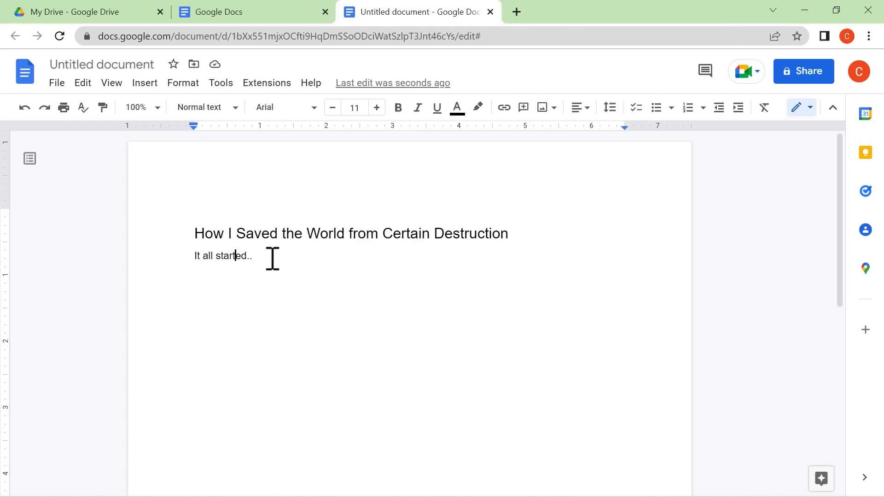
{"action": "key", "text": "BackSpace"}
{"action": "key", "text": "BackSpace"}
{"action": "type", "text": "one day in June"}
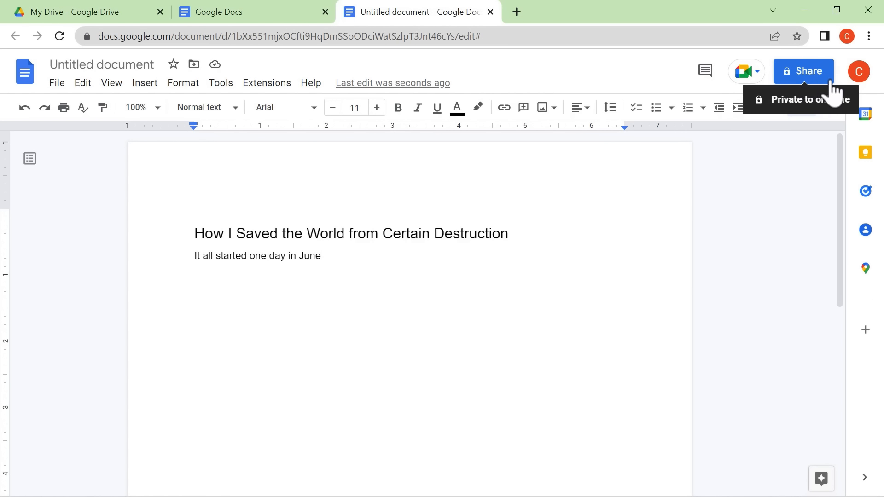
{"action": "left_click", "coordinate": [810, 76]}
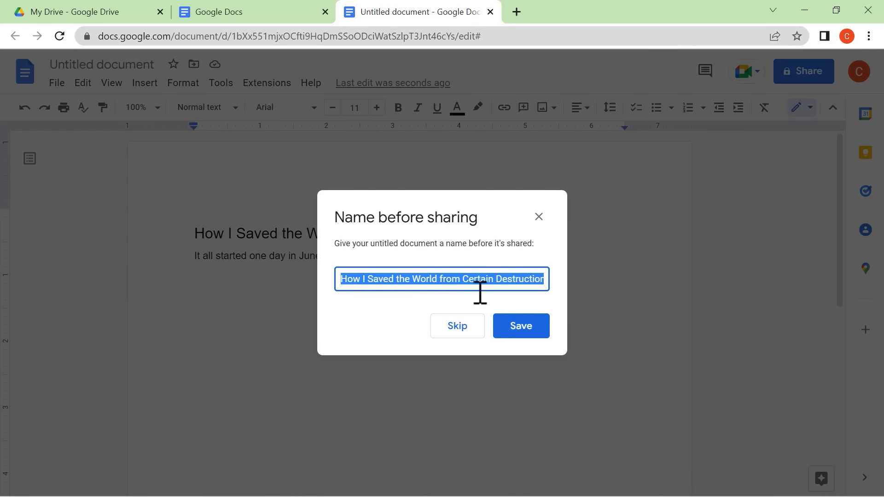
{"action": "left_click", "coordinate": [539, 218]}
{"action": "left_click", "coordinate": [670, 339]}
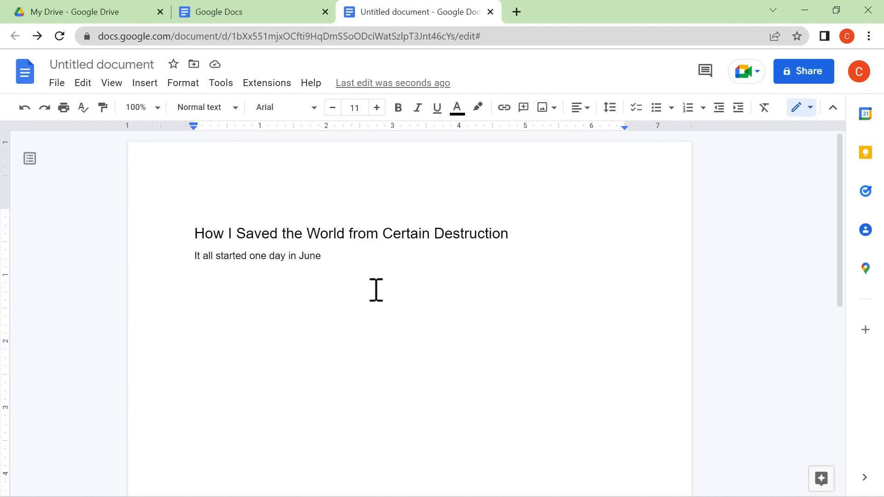
Step: Name the document How I Saved the World from Certain Destruction
{"action": "left_click", "coordinate": [74, 64]}
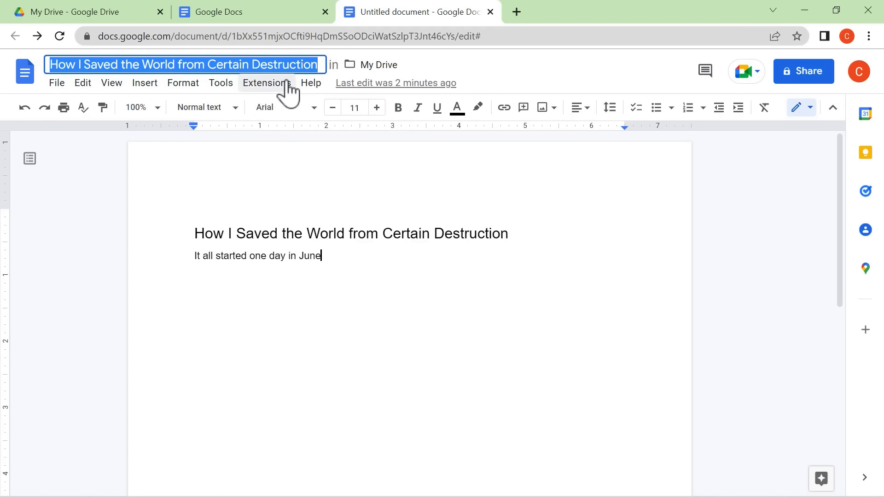
{"action": "key", "text": "Return"}
{"action": "left_click", "coordinate": [166, 64]}
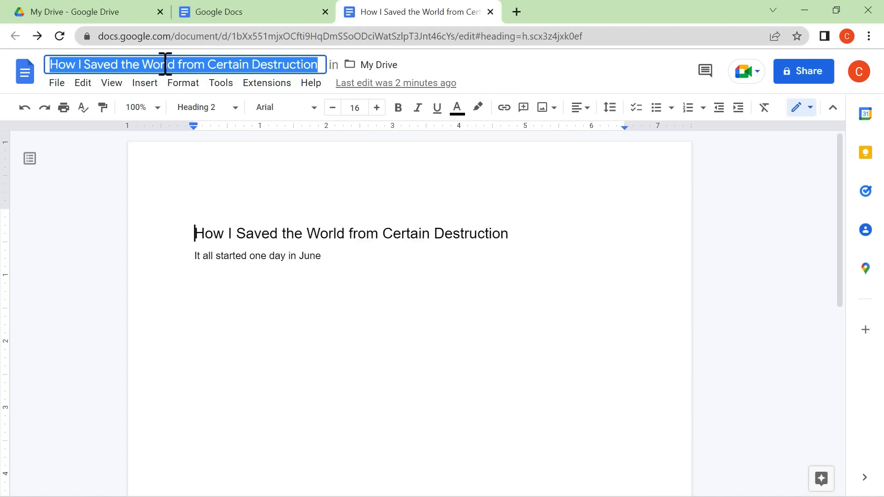
{"action": "type", "text": "SDf"}
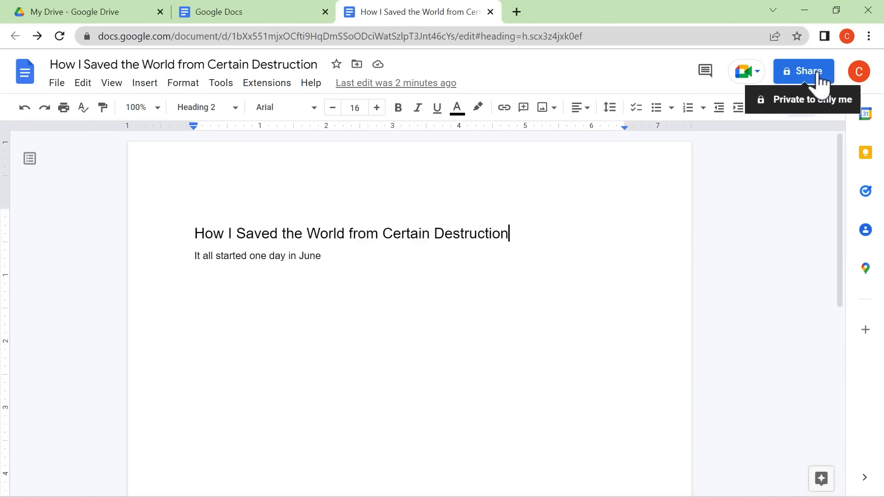
Step: Open the sharing settings of the document
{"action": "left_click", "coordinate": [812, 74]}
{"action": "left_click", "coordinate": [813, 81]}
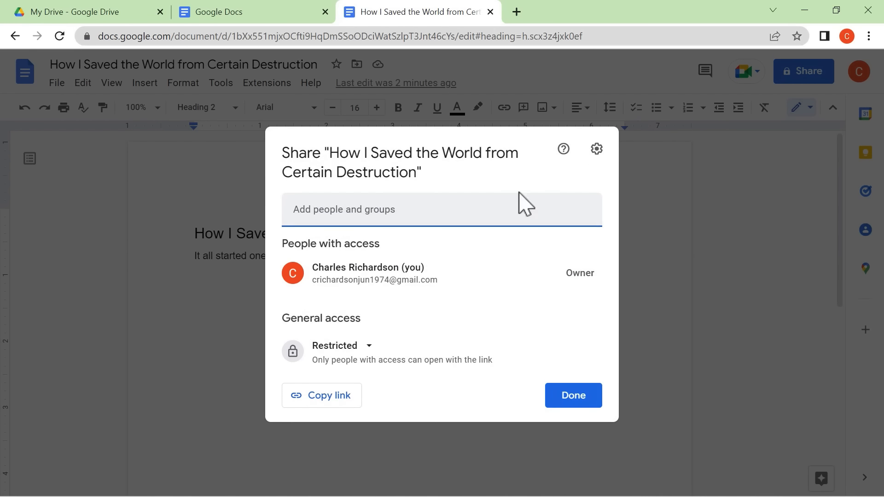
Step: Add a suggested contact as recipient, look at the available roles, and cancel the invitation
{"action": "left_click", "coordinate": [360, 212]}
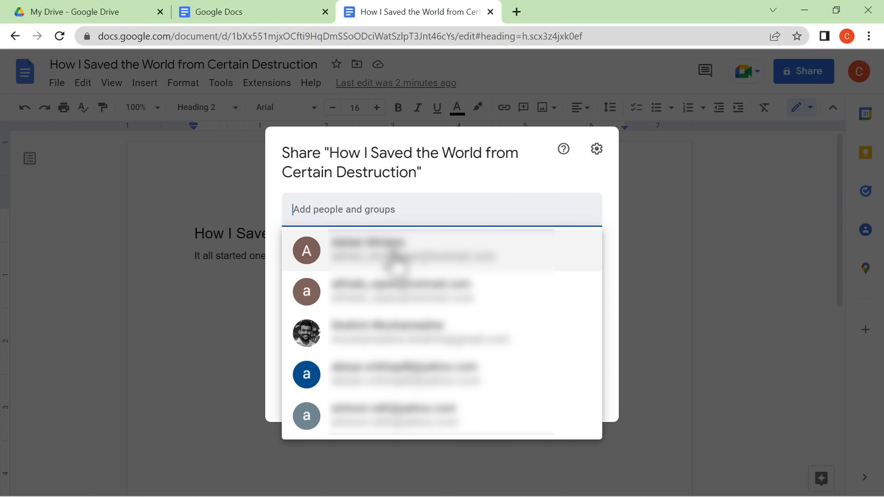
{"action": "left_click", "coordinate": [391, 251]}
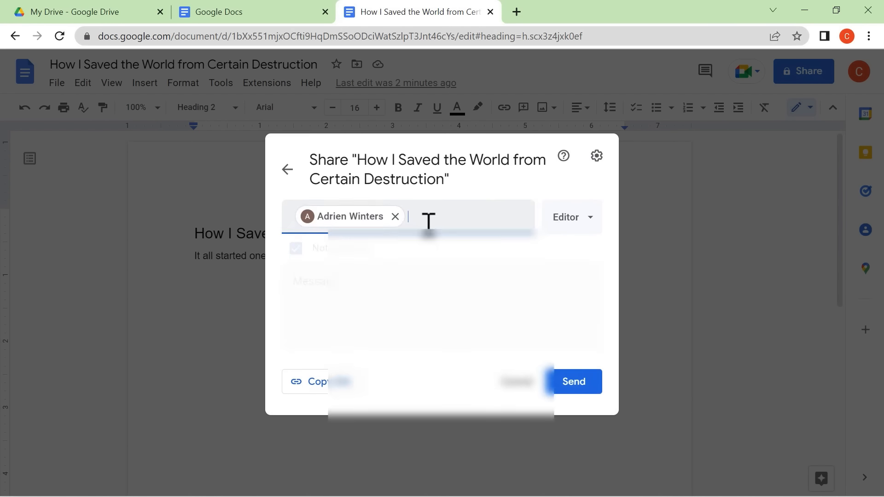
{"action": "left_click", "coordinate": [591, 236]}
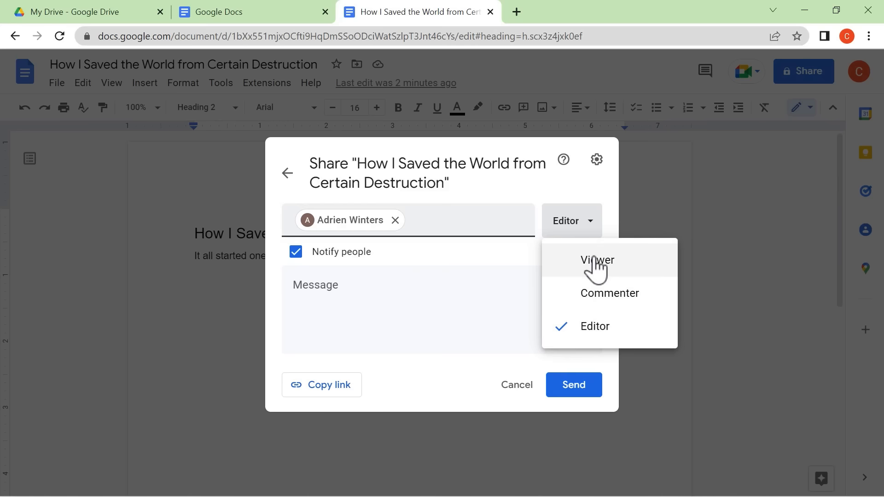
{"action": "left_click", "coordinate": [532, 188]}
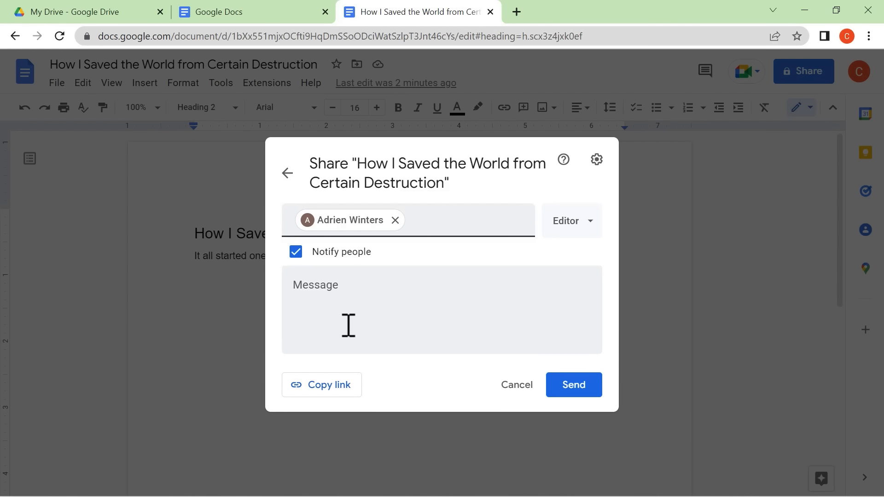
{"action": "left_click", "coordinate": [519, 388]}
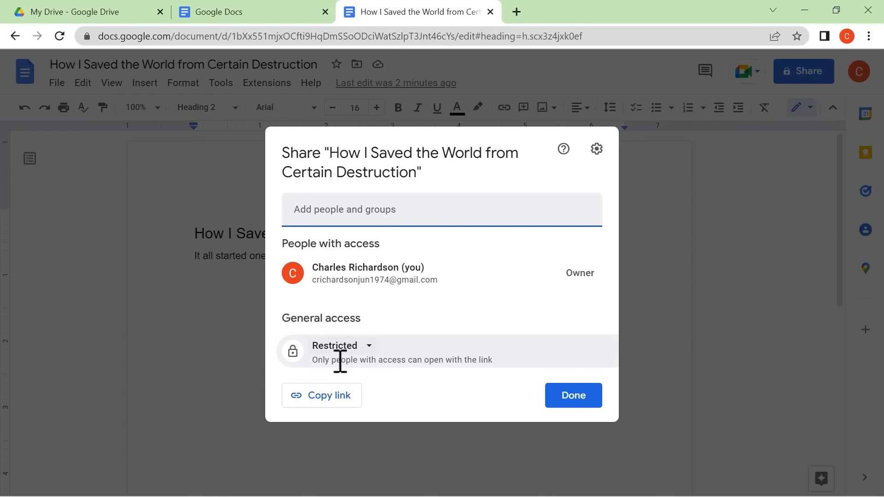
Step: Set the document's general access to Anyone with the link, look over the roles, keep Viewer, and finish sharing
{"action": "left_click", "coordinate": [366, 348]}
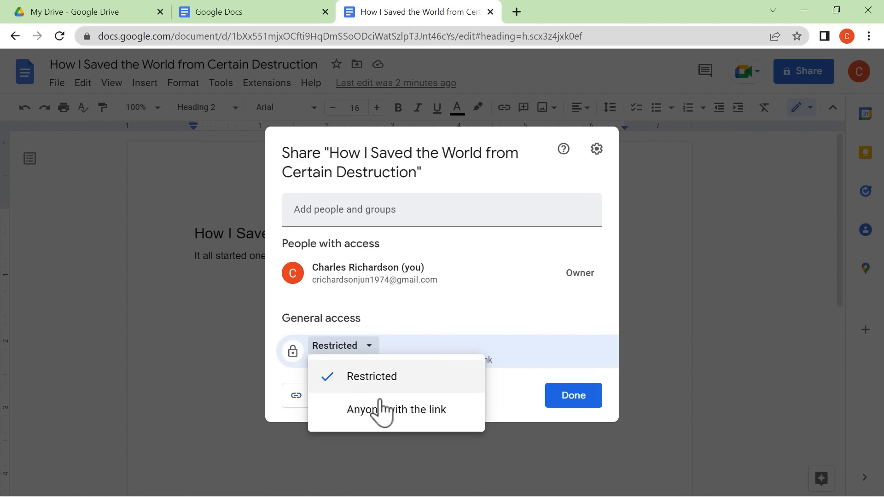
{"action": "left_click", "coordinate": [384, 411]}
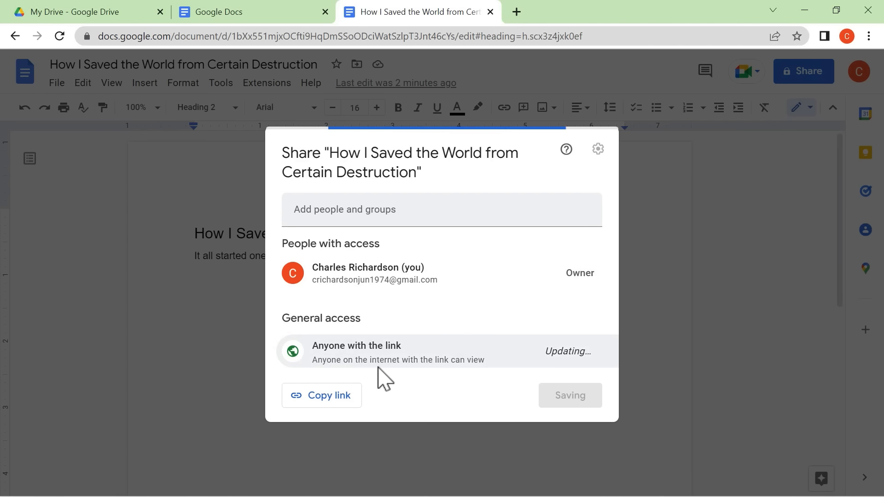
{"action": "left_click", "coordinate": [581, 358]}
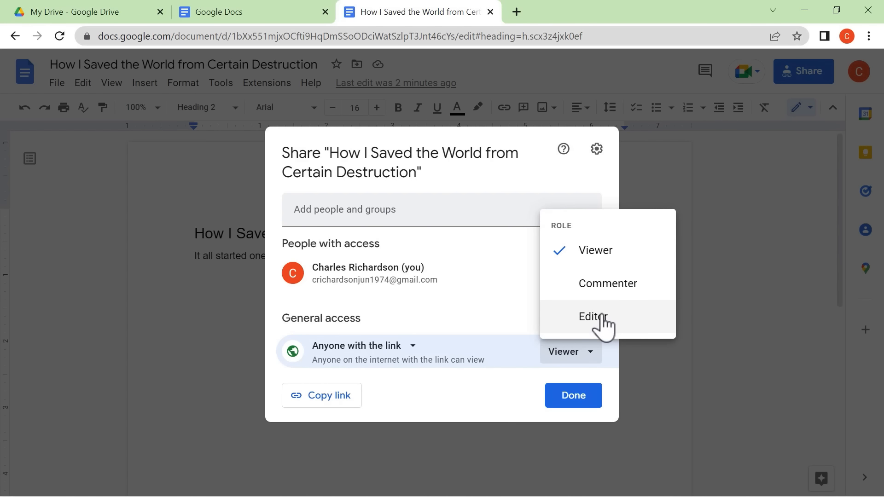
{"action": "left_click", "coordinate": [501, 289]}
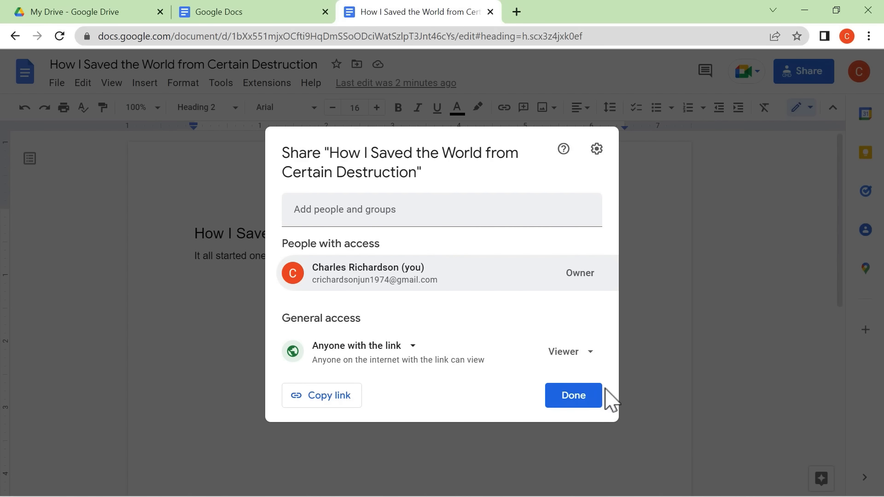
{"action": "left_click", "coordinate": [593, 402]}
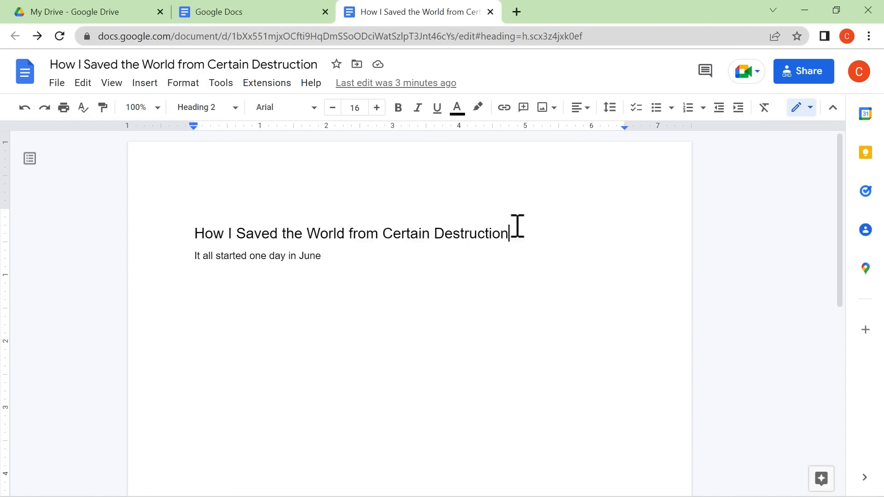
{"action": "left_click", "coordinate": [396, 275]}
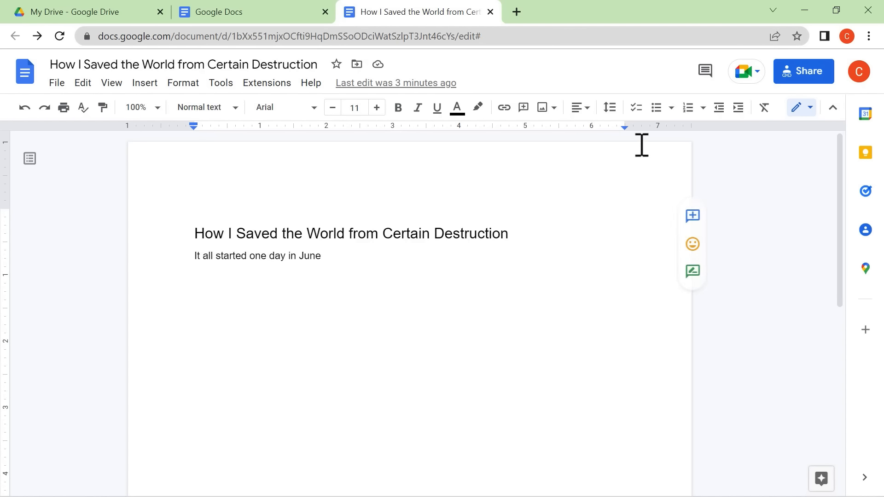
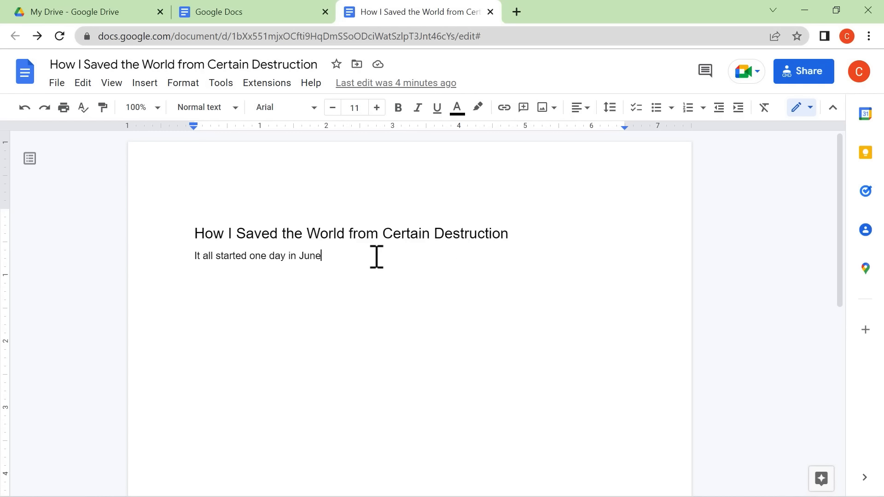
{"action": "left_click", "coordinate": [246, 234]}
{"action": "left_click", "coordinate": [318, 259]}
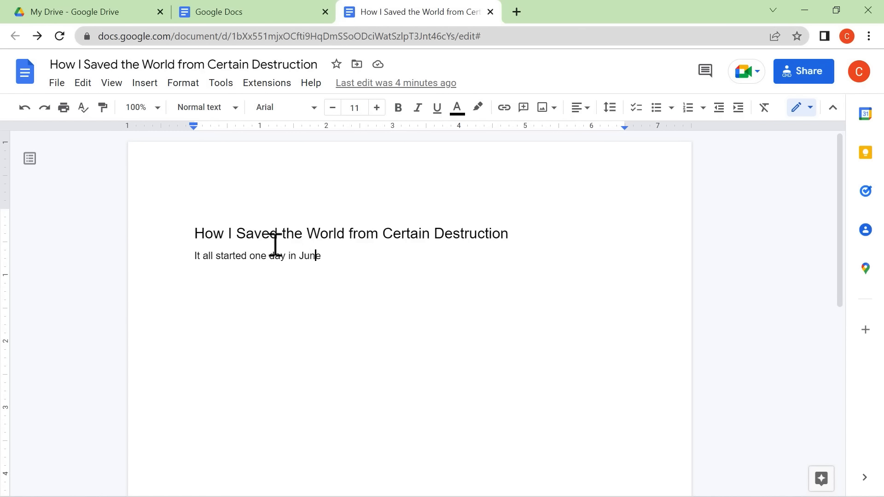
{"action": "left_click", "coordinate": [240, 232]}
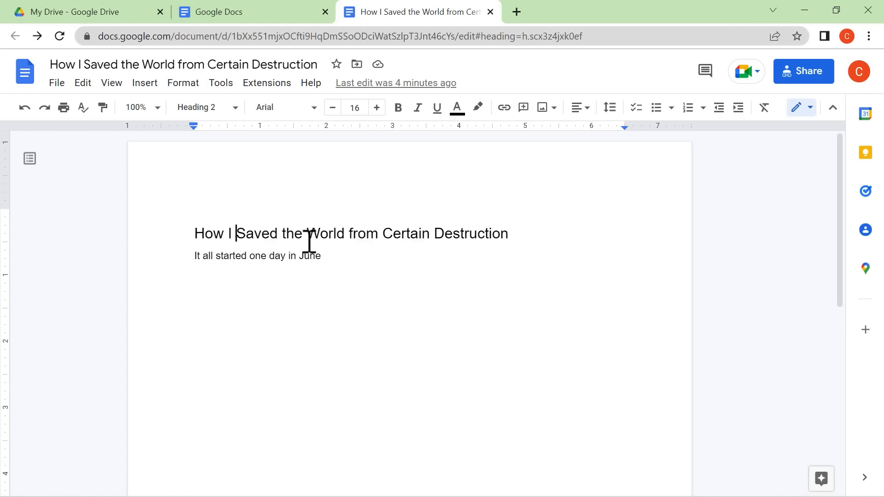
{"action": "left_click", "coordinate": [275, 258]}
{"action": "left_click", "coordinate": [233, 255]}
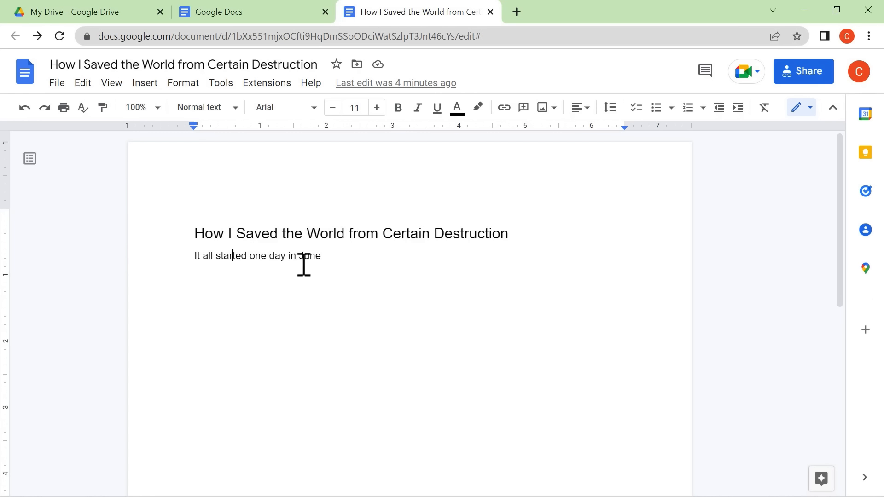
{"action": "left_click", "coordinate": [452, 235]}
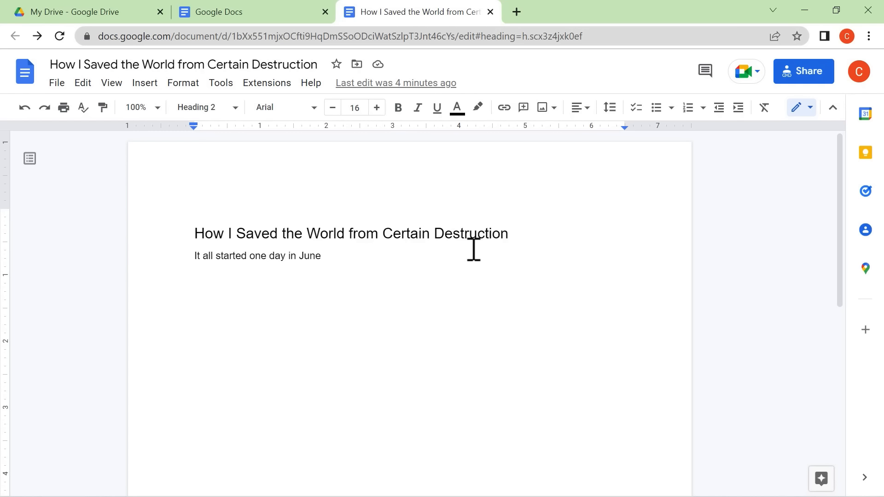
{"action": "left_click", "coordinate": [471, 234]}
{"action": "scroll", "coordinate": [416, 340], "scroll_direction": "down", "scroll_amount": 1}
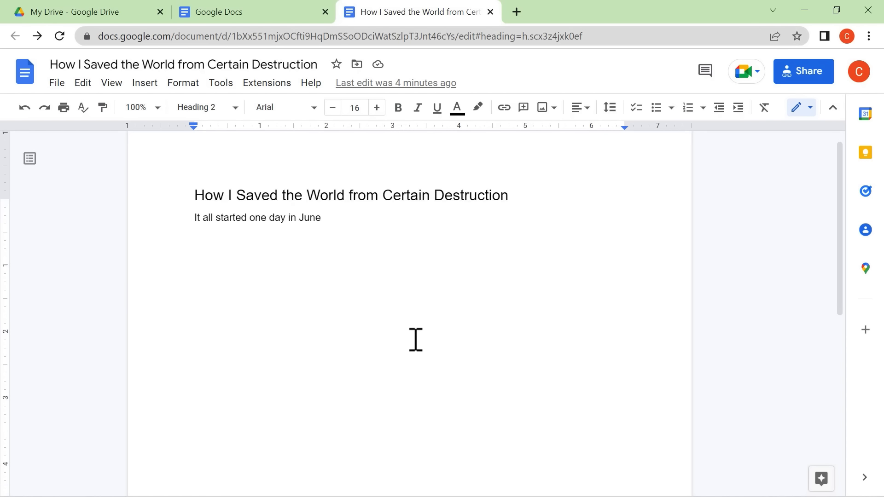
{"action": "scroll", "coordinate": [415, 339], "scroll_direction": "down", "scroll_amount": 1}
{"action": "scroll", "coordinate": [416, 337], "scroll_direction": "up", "scroll_amount": 2}
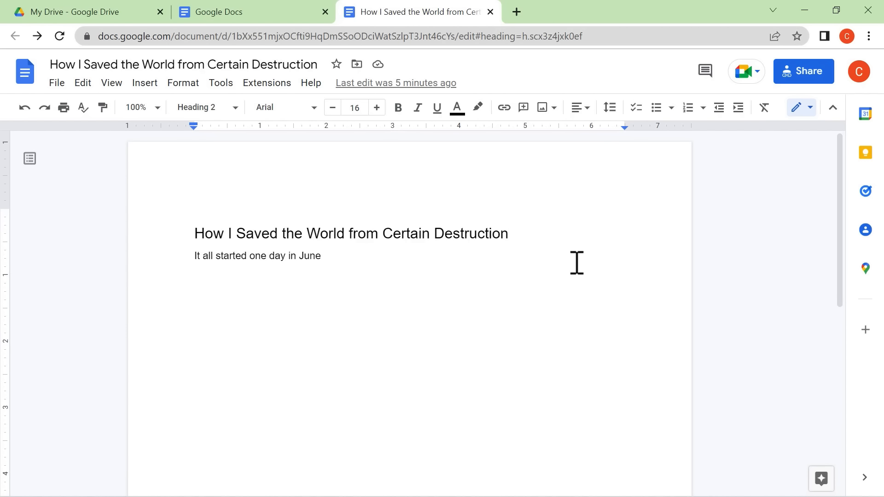
{"action": "left_click", "coordinate": [483, 270]}
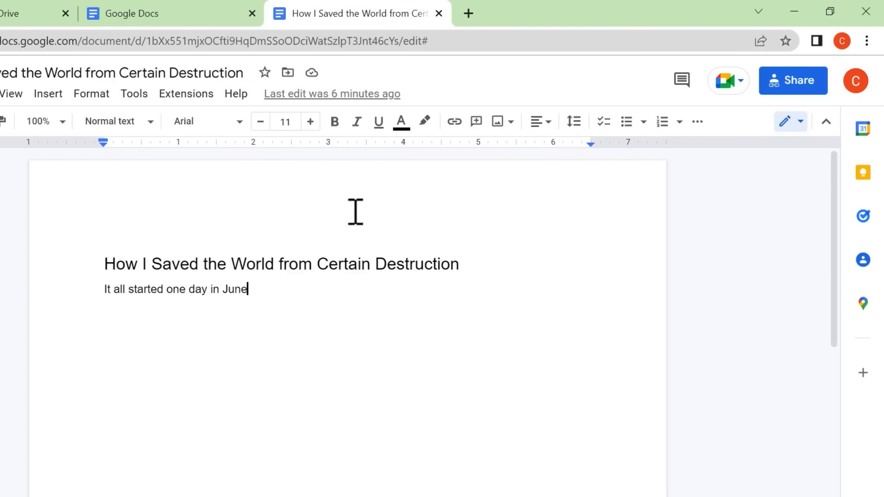
Step: Add the comment "Was it really June or was it May?" to the word June in the body text
{"action": "left_click", "coordinate": [475, 123]}
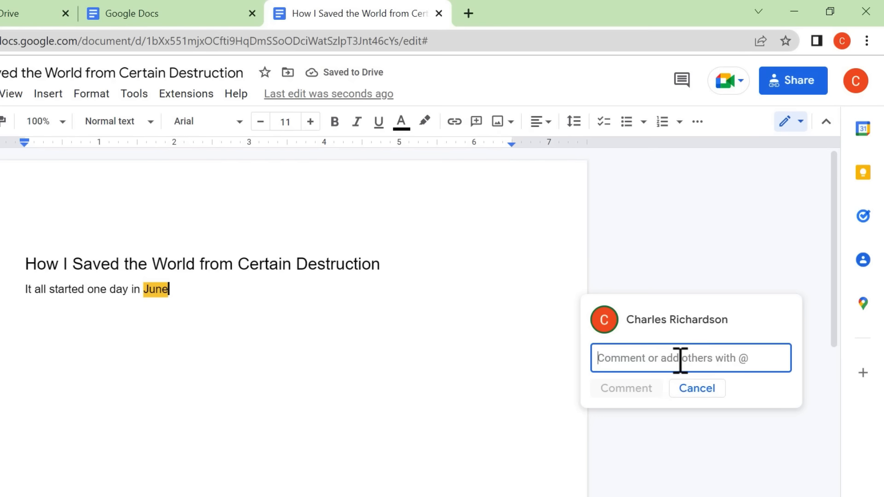
{"action": "type", "text": "Was it really June or was it May?"}
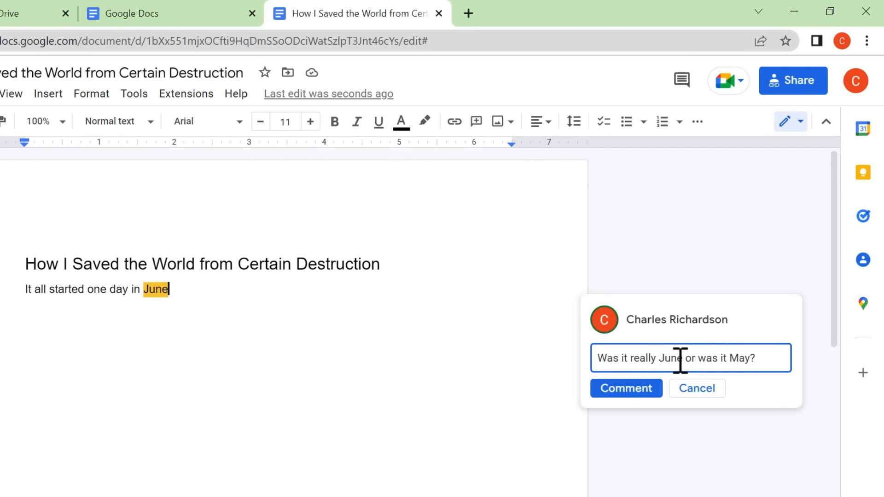
{"action": "left_click", "coordinate": [646, 392]}
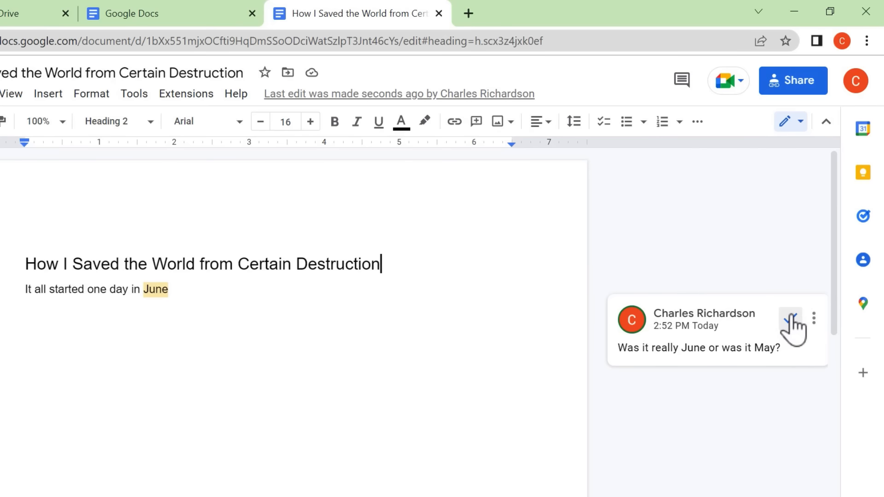
Step: Reply "It was definitely June." to the comment thread on the word June
{"action": "left_click", "coordinate": [693, 356]}
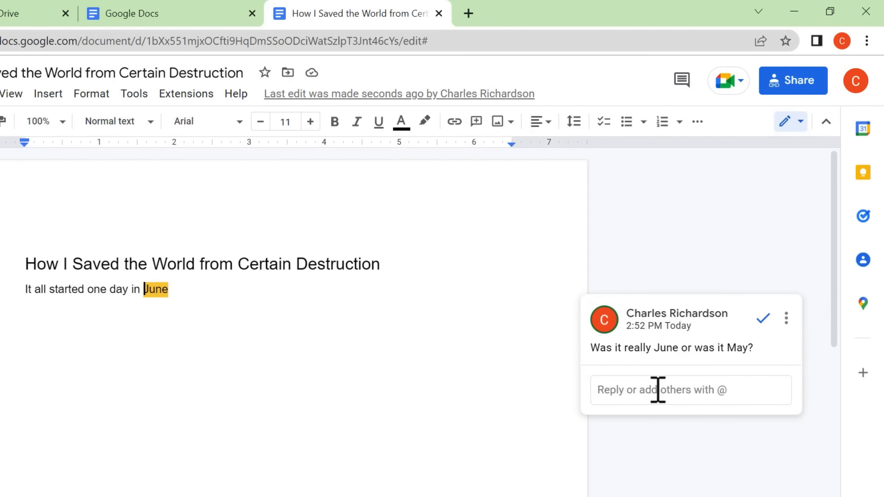
{"action": "left_click", "coordinate": [655, 396]}
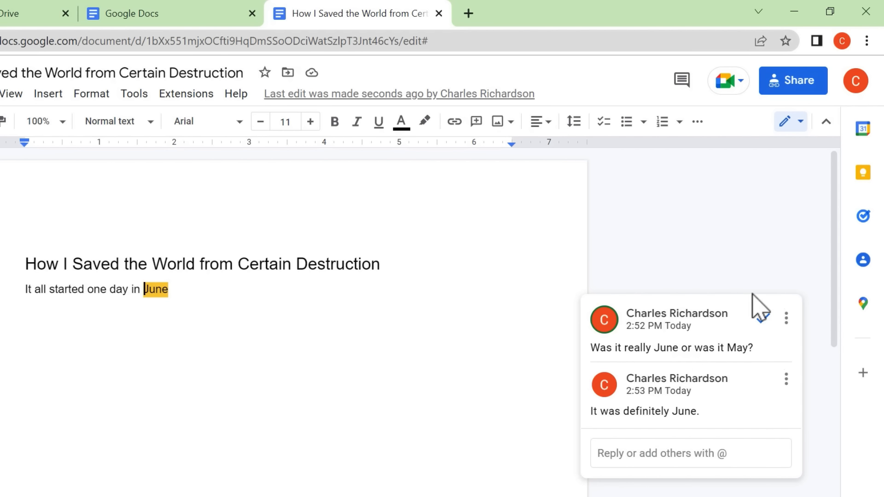
{"action": "left_click", "coordinate": [724, 283]}
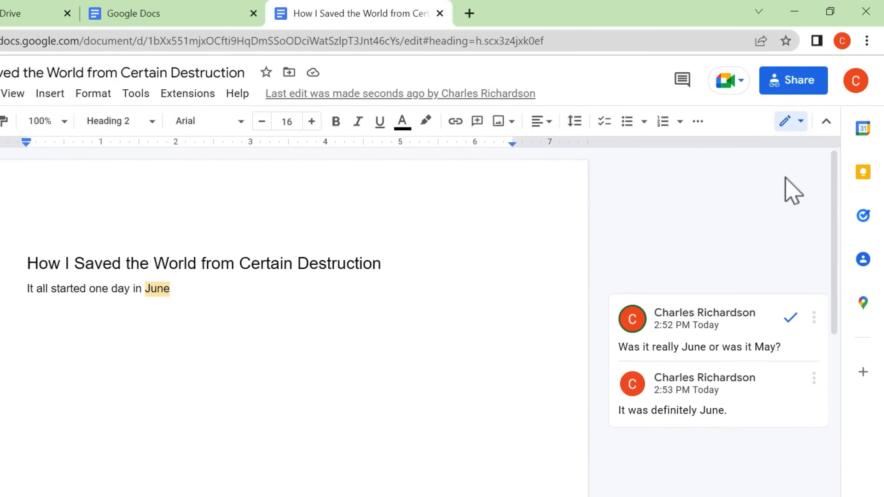
Step: Suggest deleting the word Certain from the heading using Suggesting mode, and return the document to Editing mode
{"action": "left_click", "coordinate": [800, 121]}
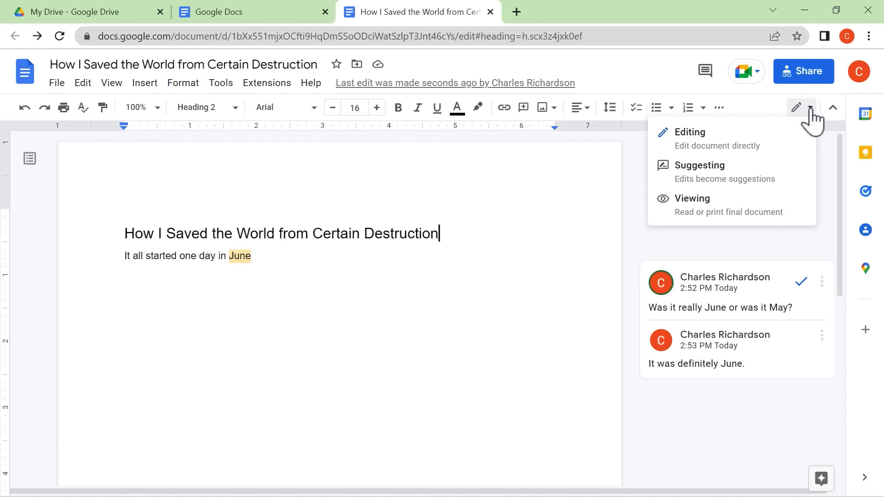
{"action": "left_click", "coordinate": [730, 181]}
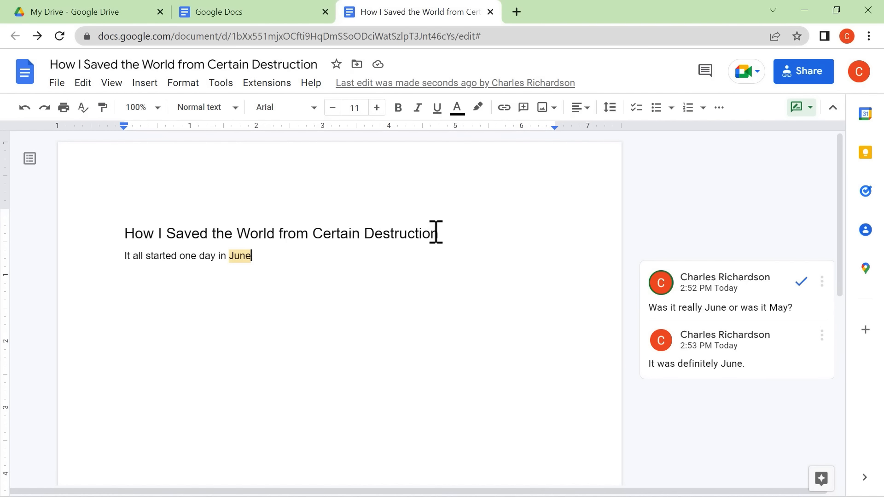
{"action": "left_click_drag", "start_coordinate": [439, 234], "coordinate": [363, 235]}
{"action": "left_click", "coordinate": [362, 234]}
{"action": "key", "text": "BackSpace"}
{"action": "key", "text": "BackSpace"}
{"action": "key", "text": "BackSpace"}
{"action": "key", "text": "BackSpace"}
{"action": "key", "text": "BackSpace"}
{"action": "key", "text": "BackSpace"}
{"action": "key", "text": "BackSpace"}
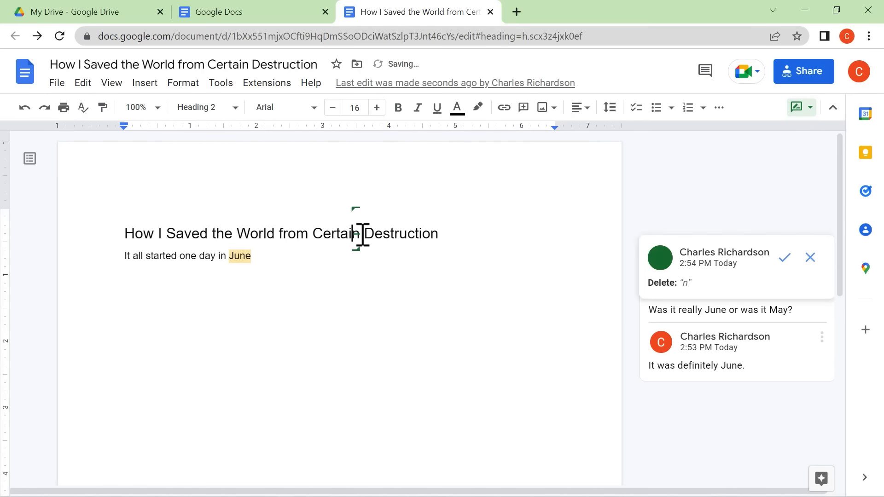
{"action": "left_click", "coordinate": [358, 304]}
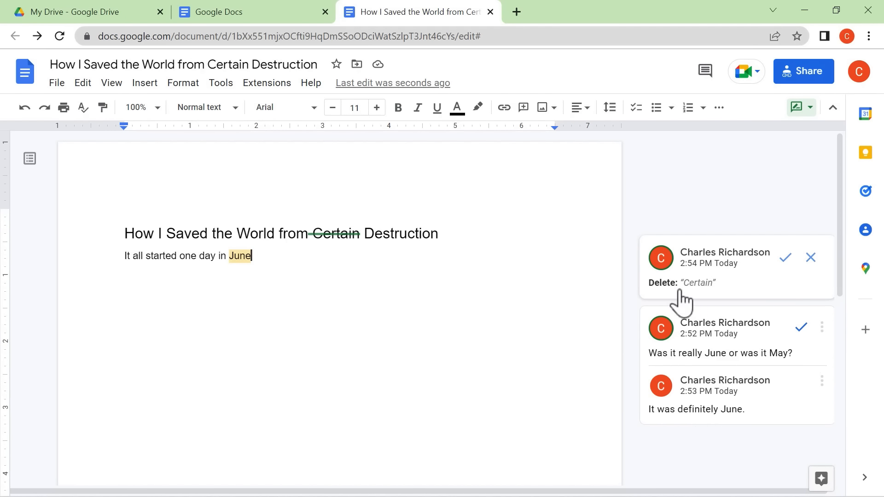
{"action": "left_click", "coordinate": [805, 113]}
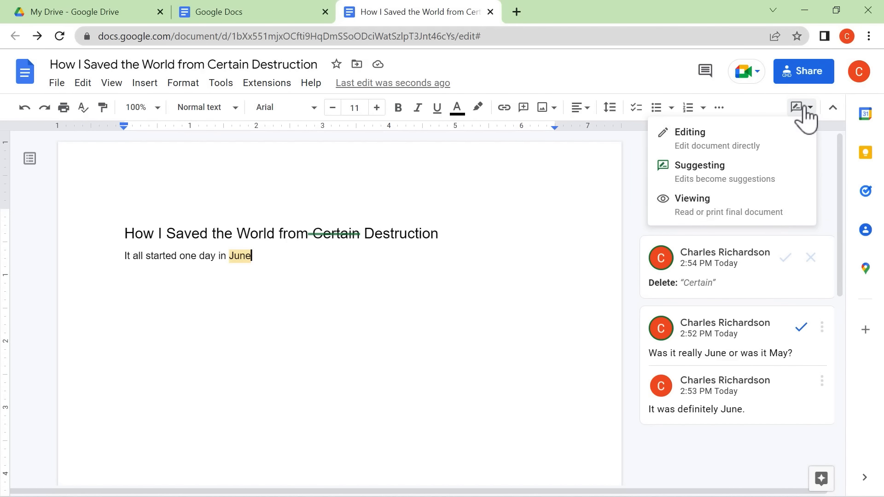
{"action": "left_click", "coordinate": [713, 135]}
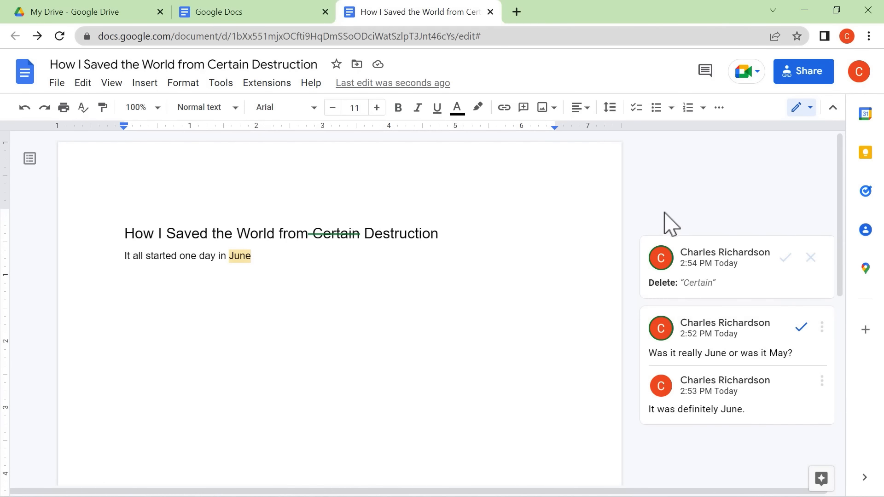
Step: Copy the direct link to the comment thread on the word June
{"action": "left_click", "coordinate": [708, 355]}
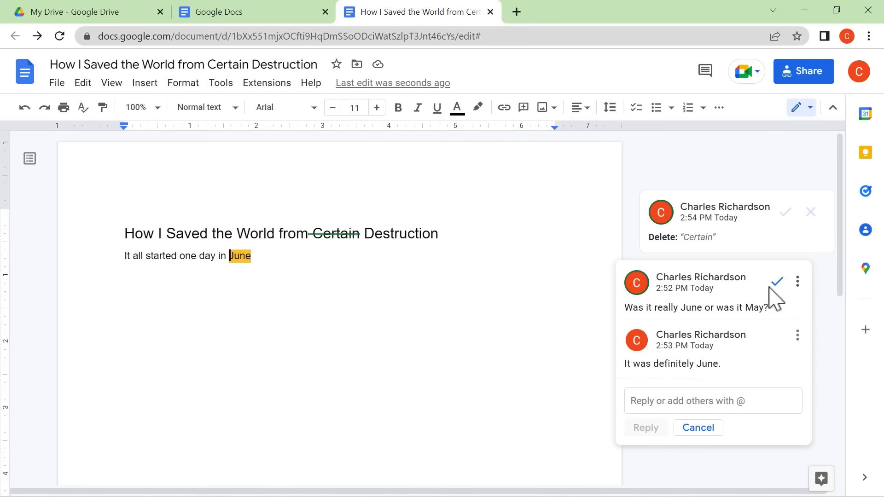
{"action": "left_click", "coordinate": [797, 282]}
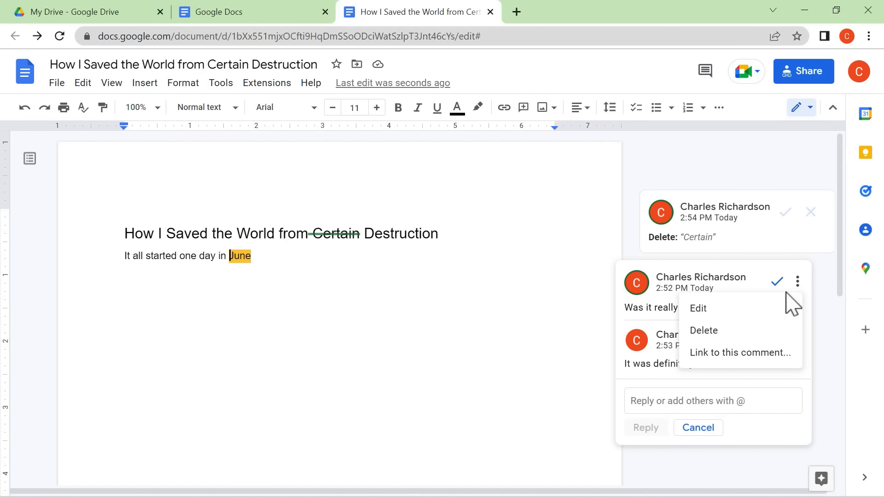
{"action": "left_click", "coordinate": [748, 358]}
{"action": "left_click", "coordinate": [585, 316]}
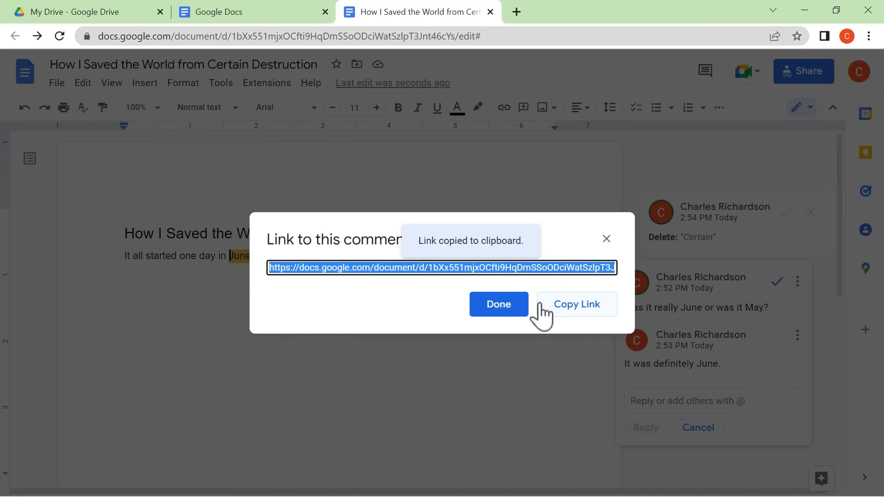
Step: Open the copied comment link in a new browser tab to check where it leads, and close that tab
{"action": "left_click", "coordinate": [516, 11]}
{"action": "key", "text": "ctrl+v"}
{"action": "key", "text": "Return"}
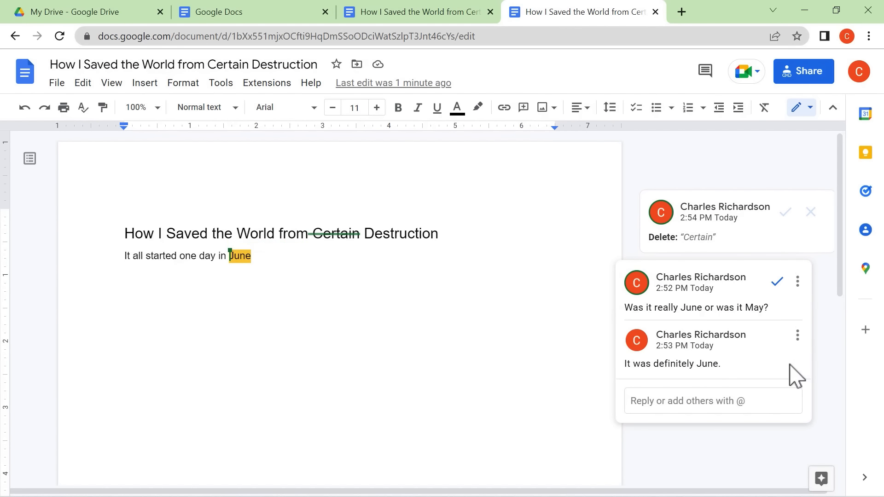
{"action": "key", "text": "ctrl+w"}
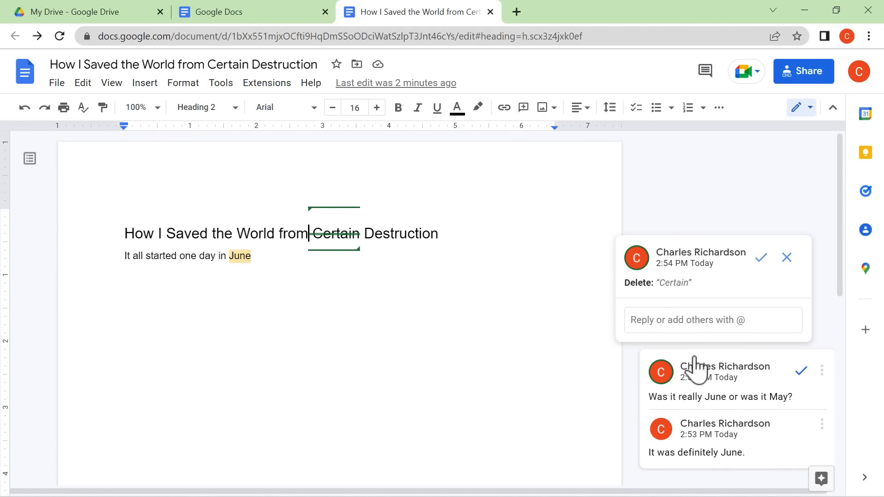
Step: Examine the suggested deletion and the comment thread with the text each refers to, and the available editing modes
{"action": "left_click", "coordinate": [692, 388]}
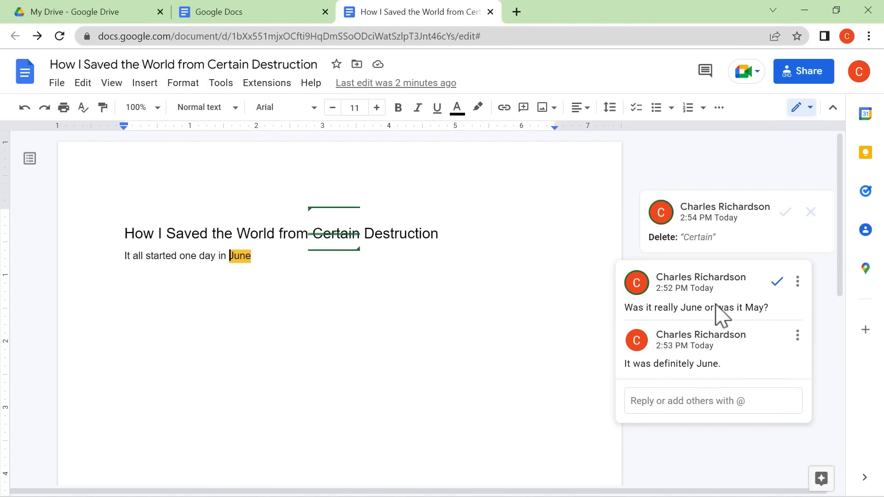
{"action": "left_click", "coordinate": [810, 109]}
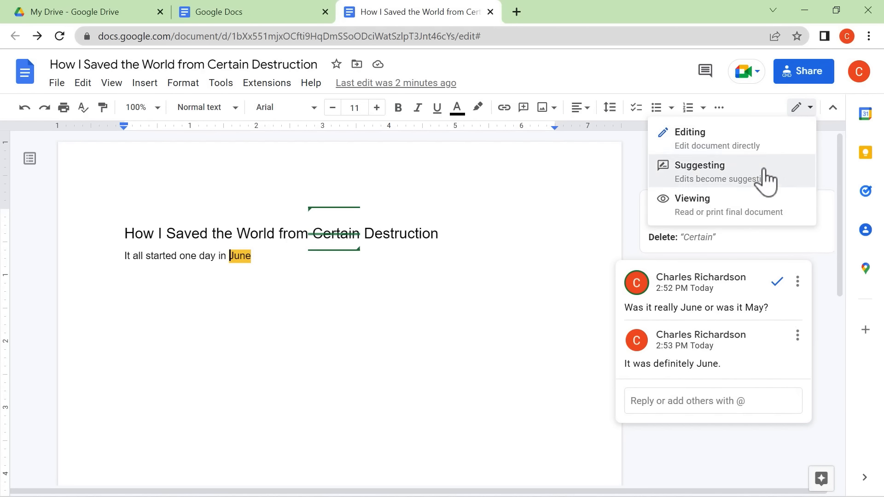
{"action": "left_click", "coordinate": [700, 324]}
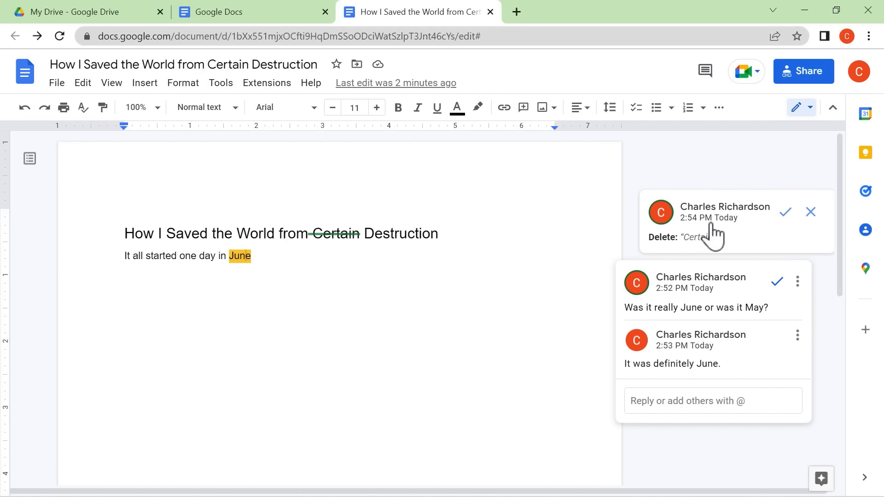
{"action": "left_click", "coordinate": [694, 223]}
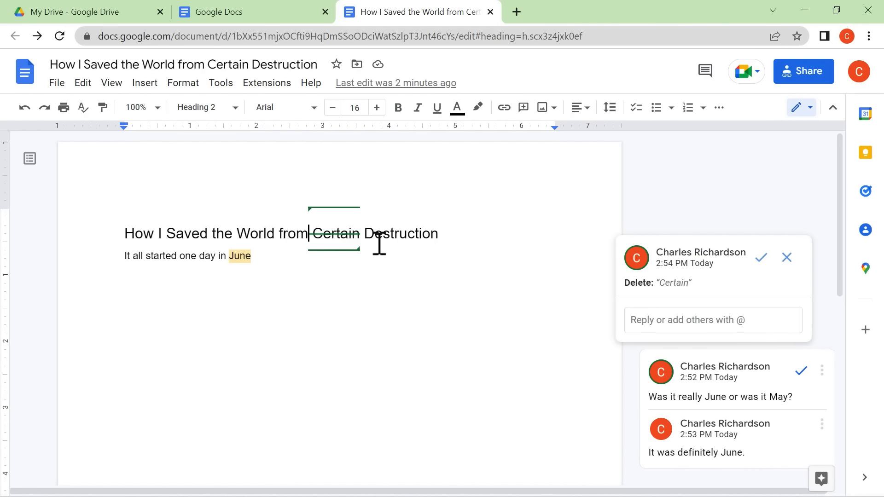
{"action": "left_click", "coordinate": [721, 400]}
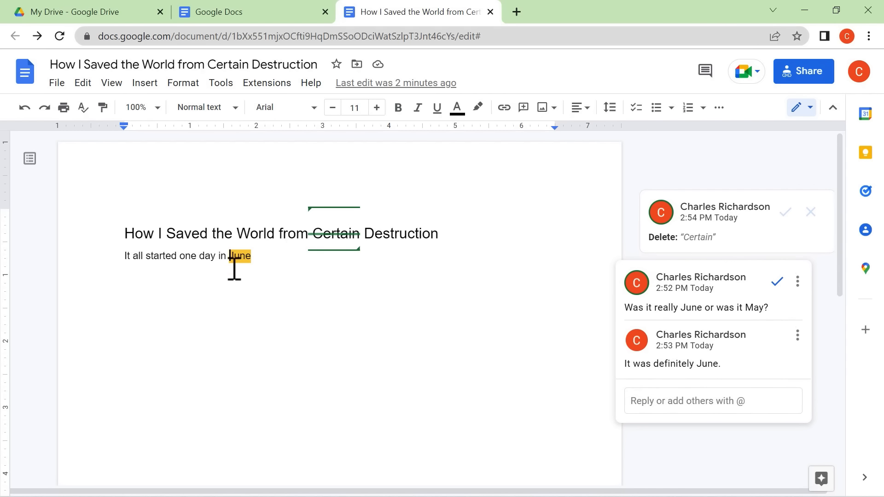
{"action": "left_click", "coordinate": [269, 272]}
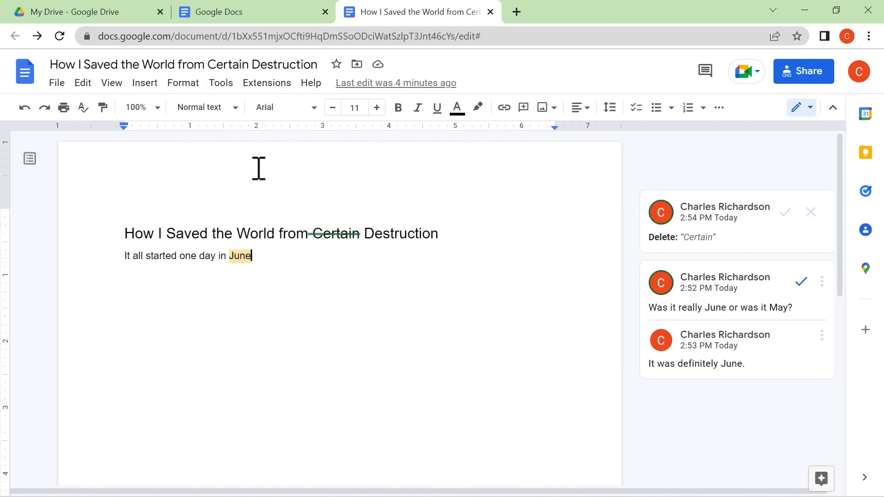
Step: Open the document's version history, expand the current version's detailed versions, and view the earlier of the two July 19, 2:45 PM versions
{"action": "left_click", "coordinate": [57, 86]}
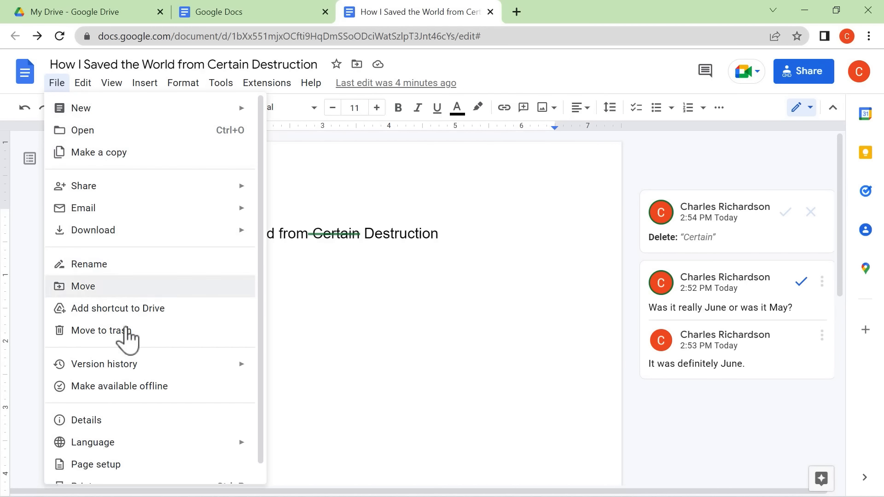
{"action": "mouse_move", "coordinate": [118, 366]}
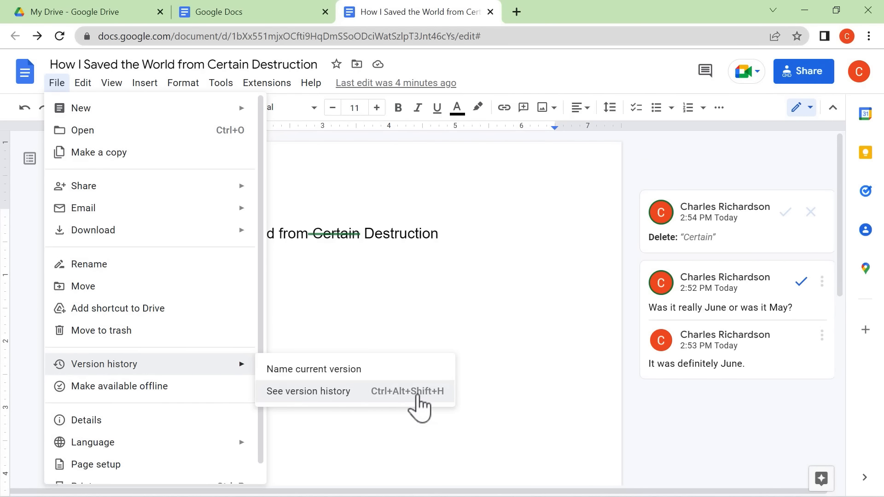
{"action": "left_click", "coordinate": [316, 393]}
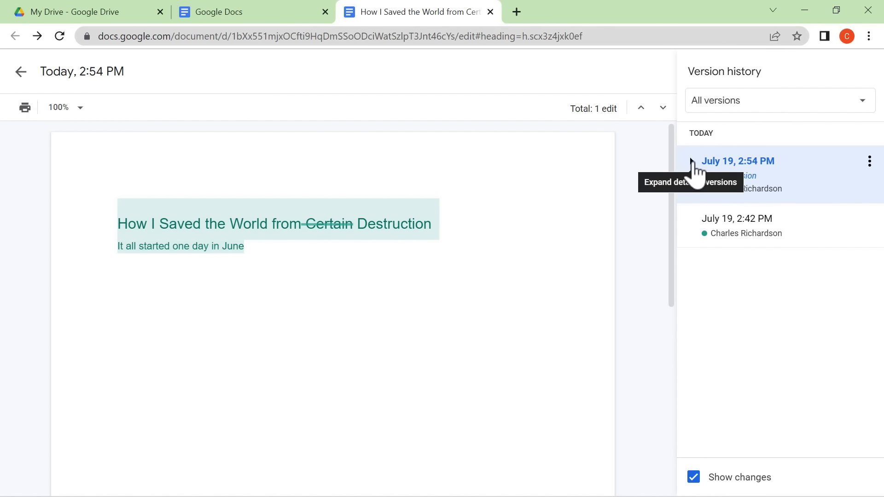
{"action": "left_click", "coordinate": [692, 161]}
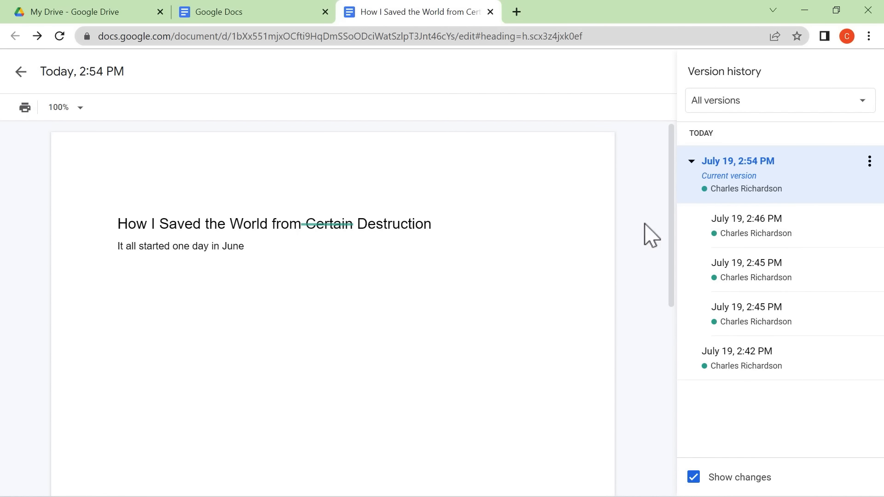
{"action": "left_click", "coordinate": [756, 321]}
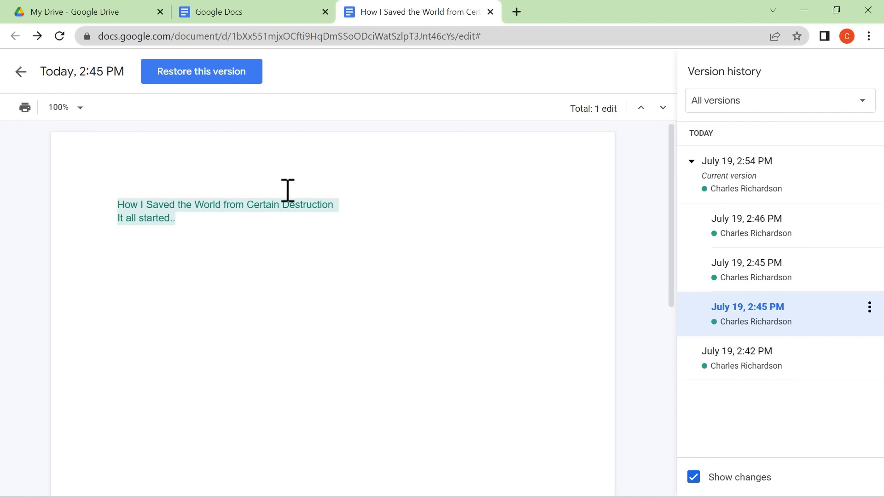
Step: Start restoring the displayed 2:45 PM version, cancel the restore, and return to the document
{"action": "left_click", "coordinate": [219, 74]}
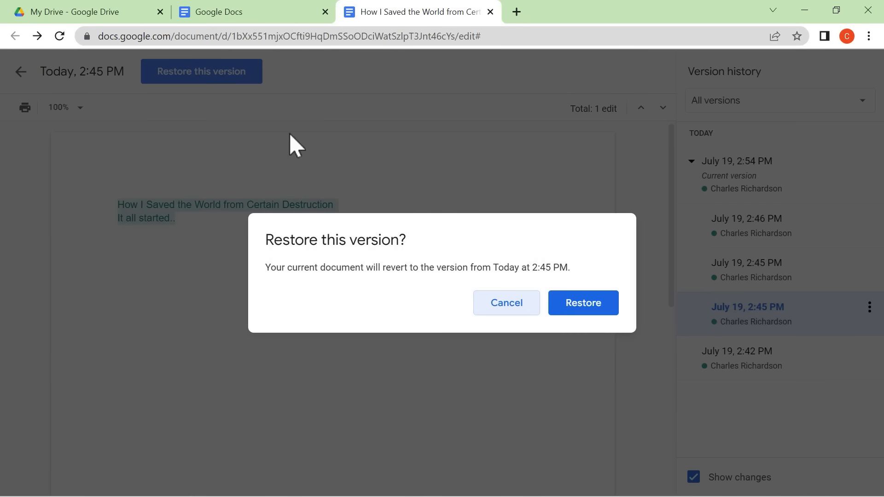
{"action": "left_click", "coordinate": [508, 302]}
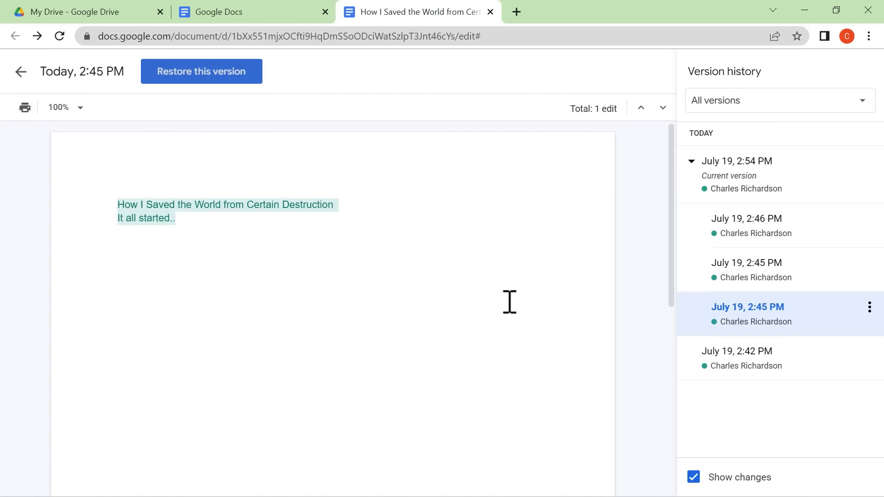
{"action": "left_click", "coordinate": [21, 73]}
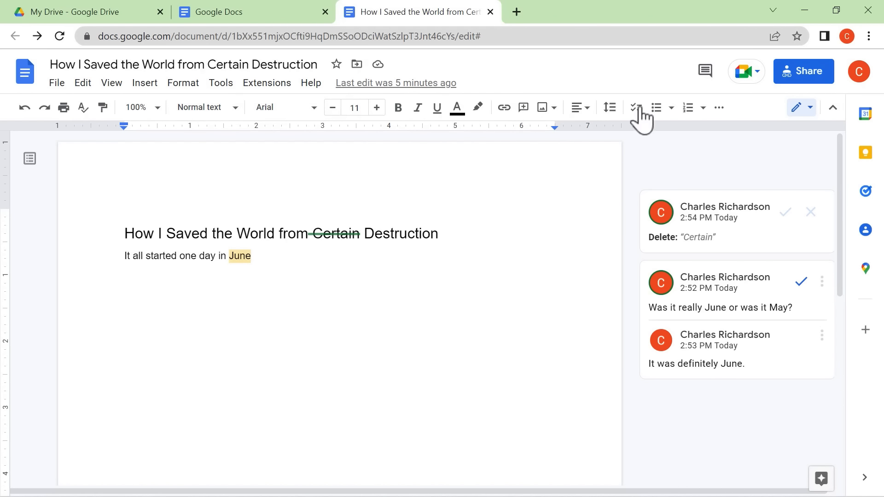
Step: Mark the comment thread on June as resolved, checking the document's full comment history before and after
{"action": "left_click", "coordinate": [707, 74]}
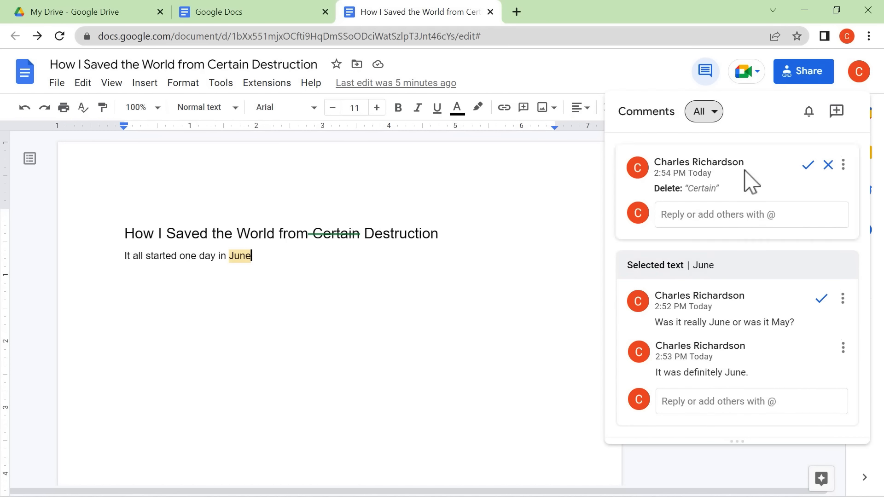
{"action": "left_click", "coordinate": [706, 74]}
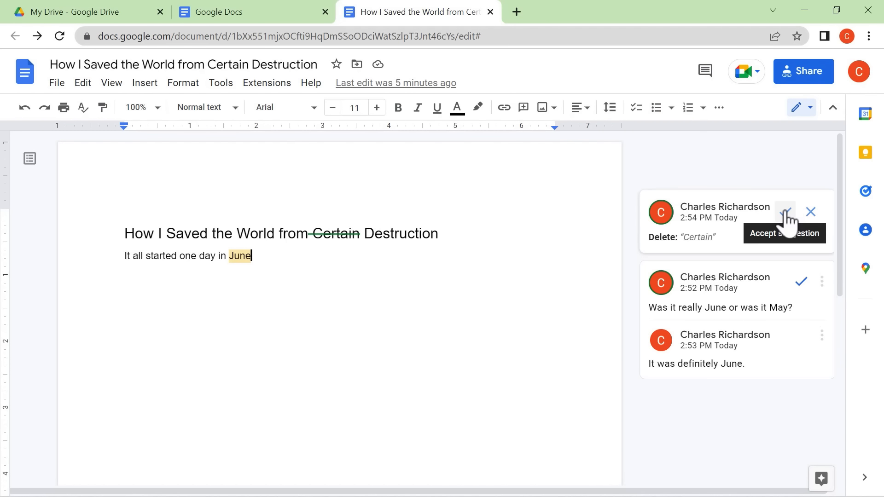
{"action": "left_click", "coordinate": [801, 281]}
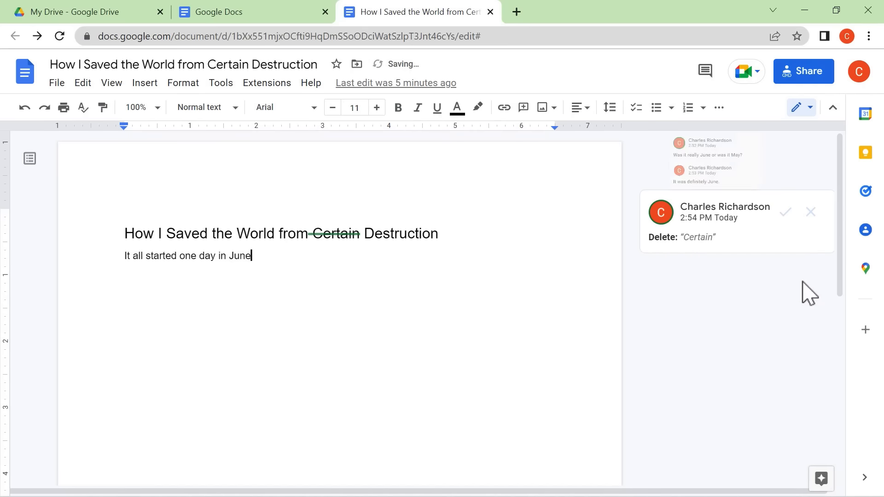
{"action": "left_click", "coordinate": [707, 71]}
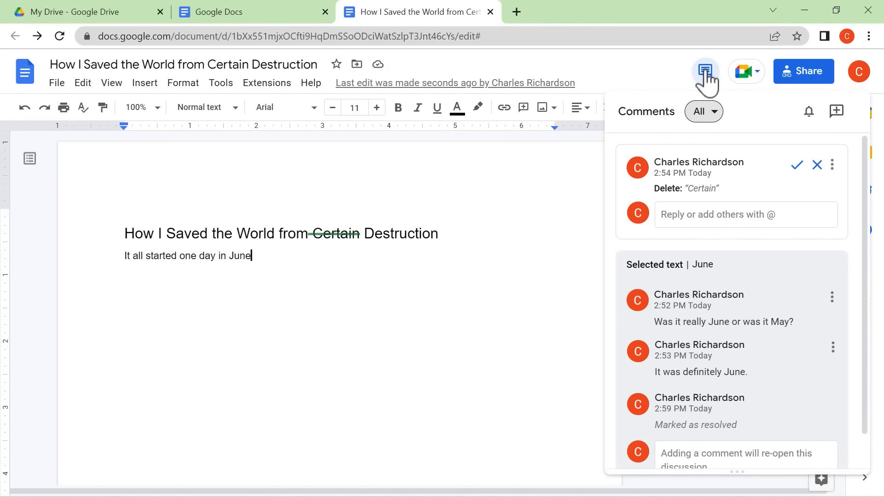
Step: Close the comment history, and start adding a citation source to the document in MLA (8th ed.) style
{"action": "left_click", "coordinate": [706, 74]}
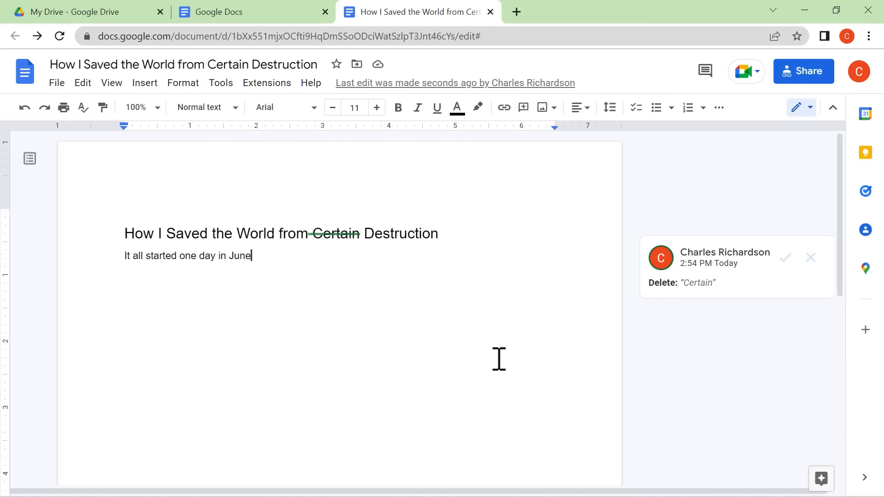
{"action": "left_click", "coordinate": [222, 83]}
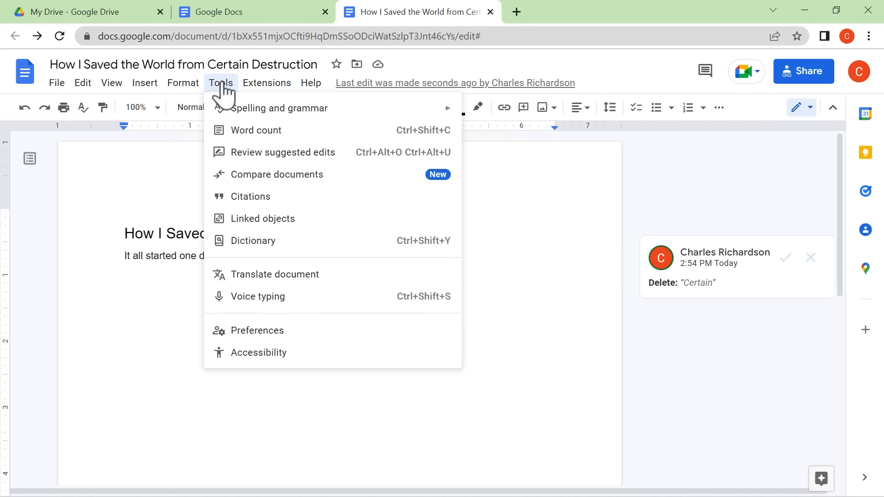
{"action": "mouse_move", "coordinate": [274, 113]}
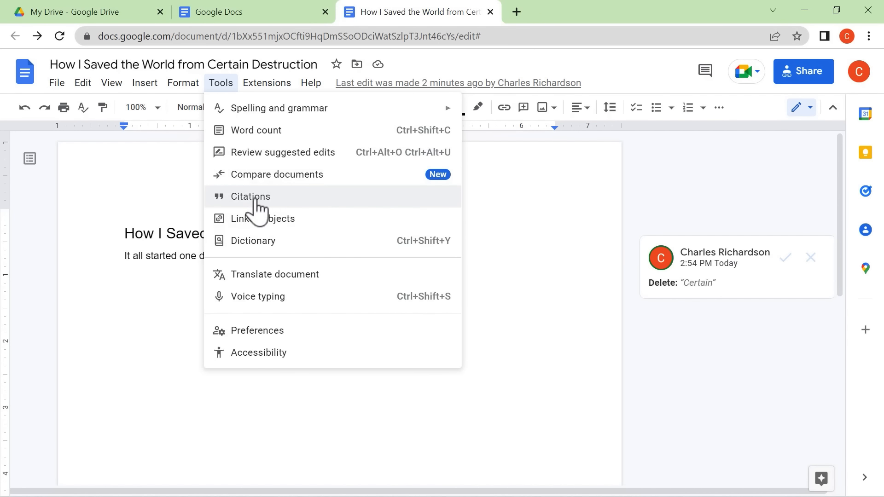
{"action": "left_click", "coordinate": [254, 199]}
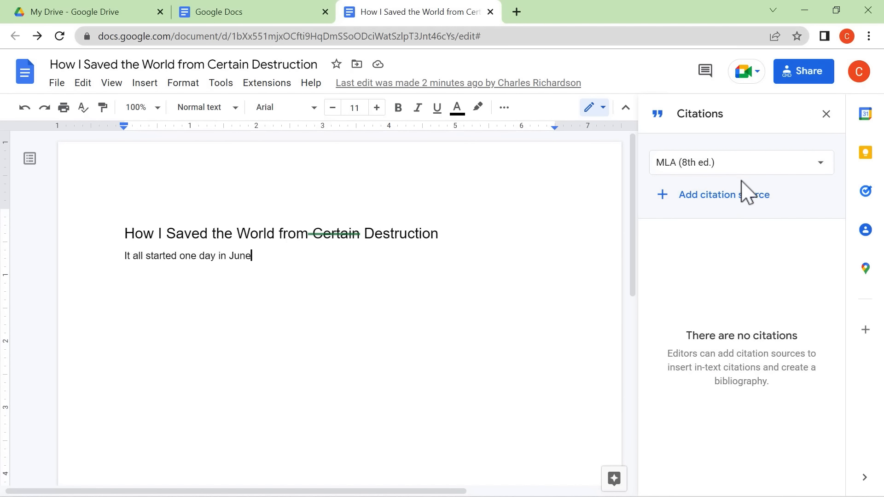
{"action": "left_click", "coordinate": [768, 169]}
{"action": "left_click", "coordinate": [769, 168]}
{"action": "left_click", "coordinate": [771, 168]}
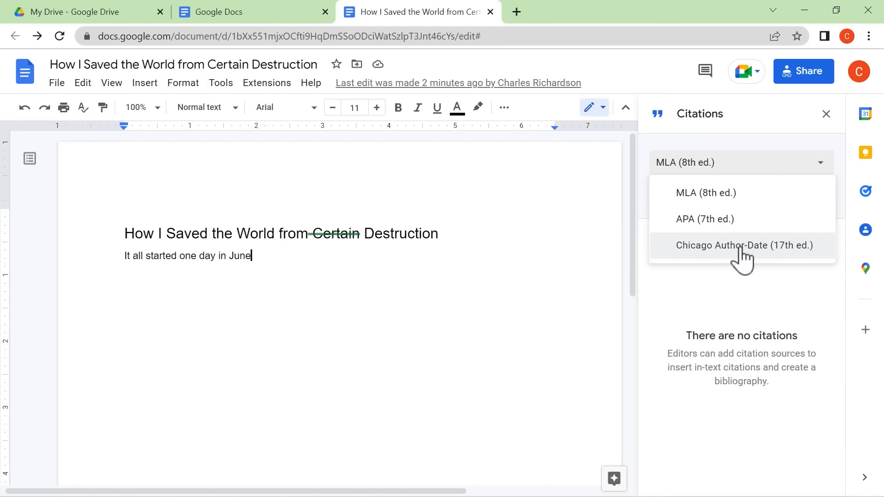
{"action": "left_click", "coordinate": [705, 196]}
{"action": "left_click", "coordinate": [699, 196]}
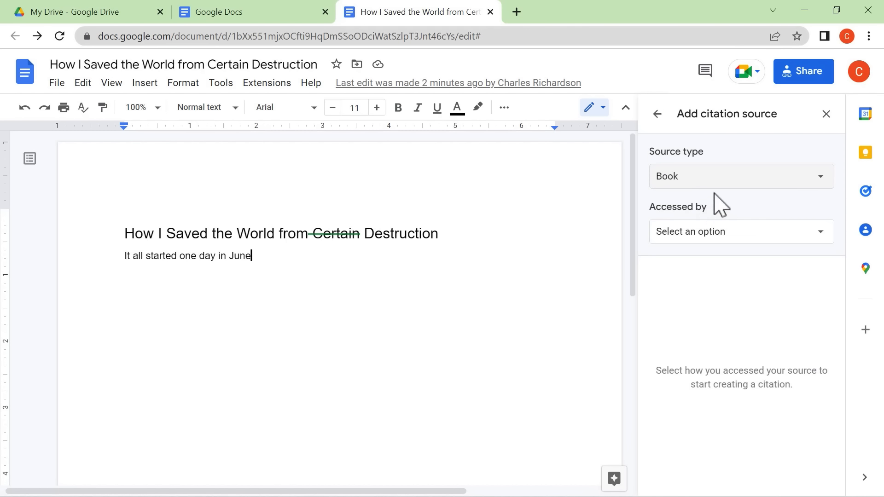
{"action": "left_click", "coordinate": [699, 182]}
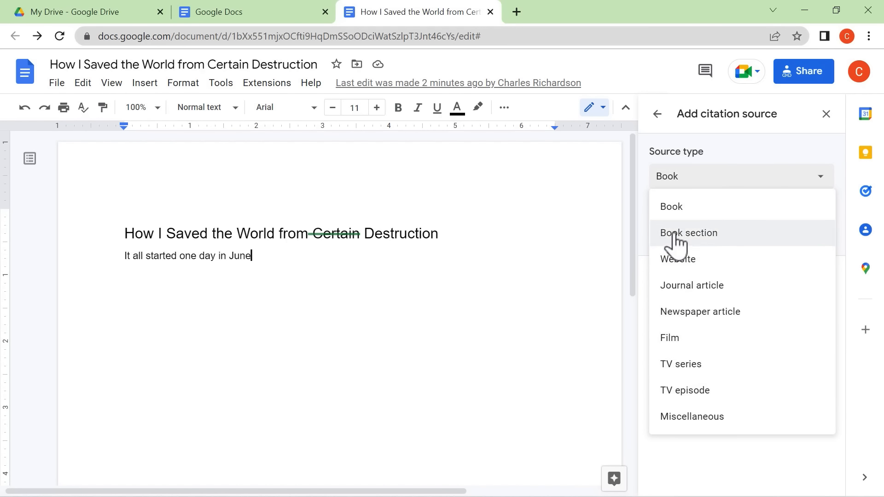
{"action": "left_click", "coordinate": [674, 211]}
{"action": "left_click", "coordinate": [729, 236]}
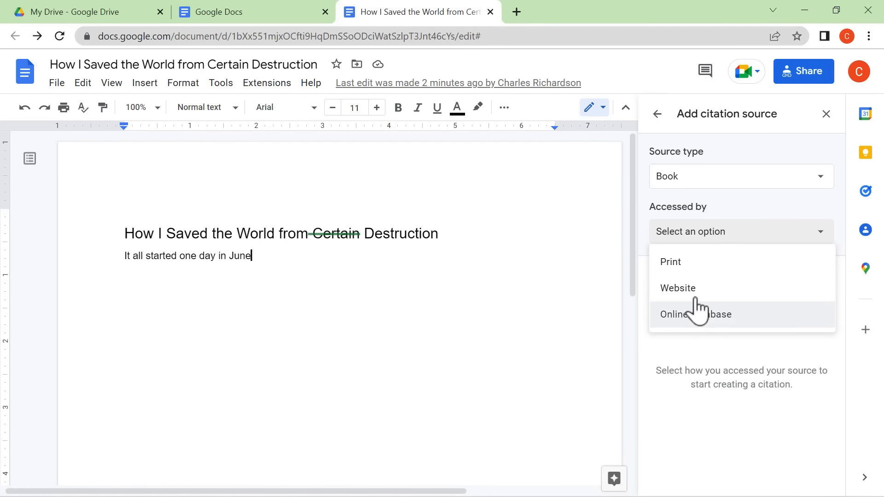
{"action": "left_click", "coordinate": [683, 263]}
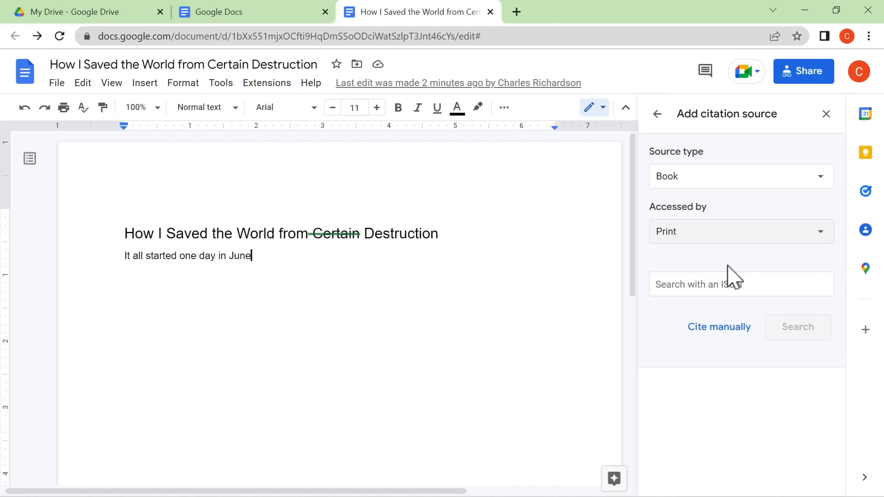
{"action": "left_click", "coordinate": [753, 289]}
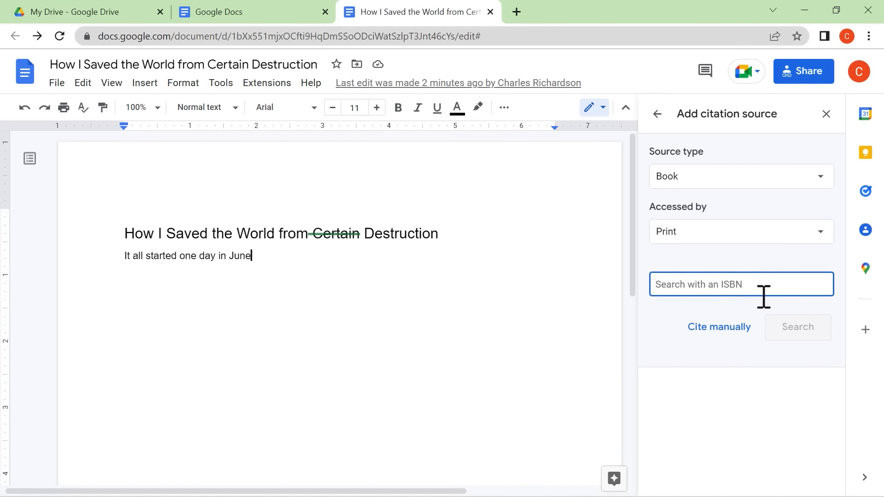
{"action": "key", "text": "ctrl+v"}
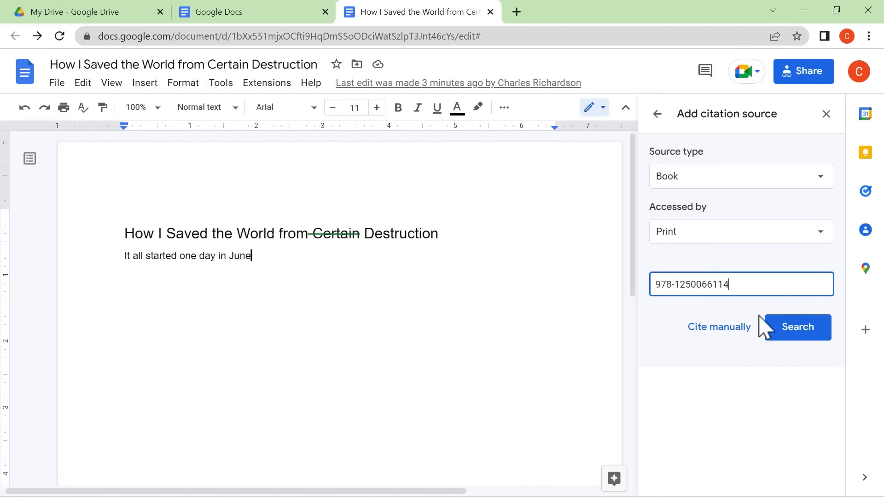
{"action": "left_click", "coordinate": [801, 326]}
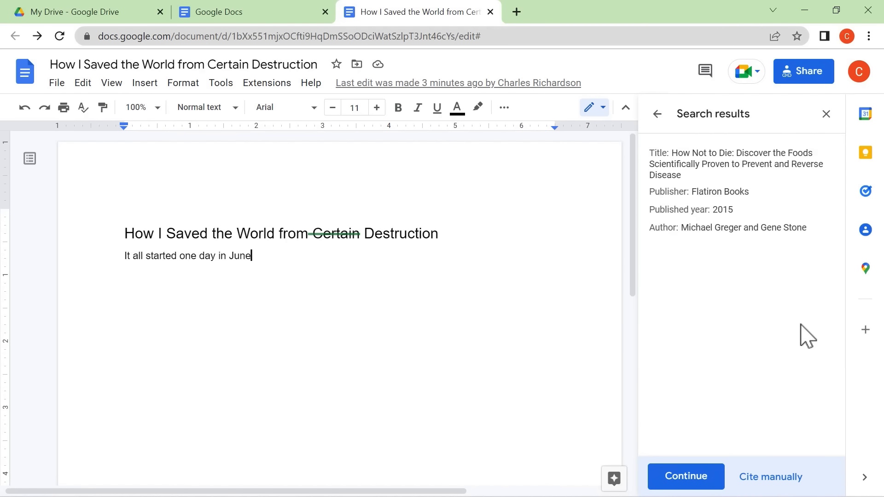
Step: Add the found book, How Not to Die, to the citations list using its prefilled publication details
{"action": "left_click", "coordinate": [699, 480]}
{"action": "scroll", "coordinate": [746, 294], "scroll_direction": "down", "scroll_amount": 10}
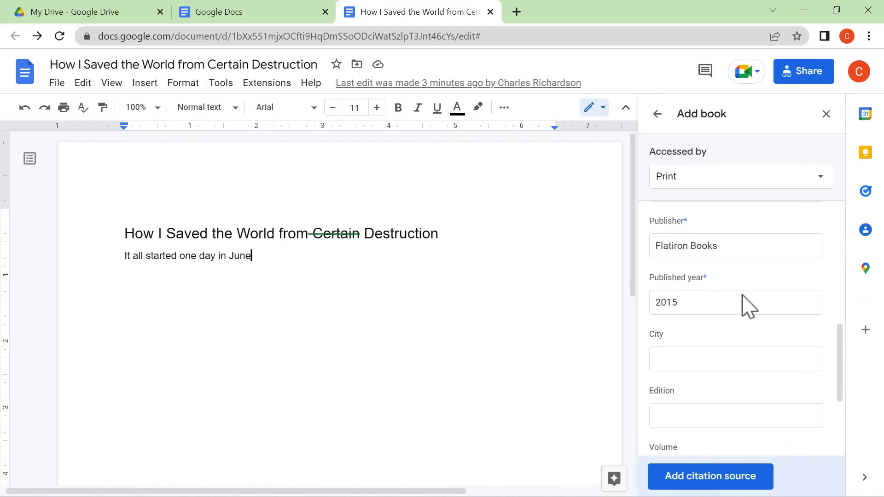
{"action": "left_click", "coordinate": [705, 476]}
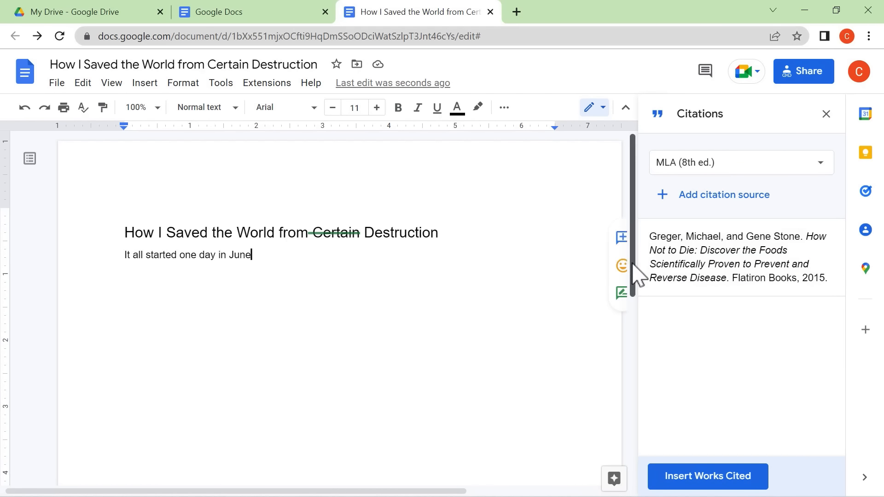
{"action": "left_click_drag", "start_coordinate": [631, 276], "coordinate": [631, 466]}
{"action": "scroll", "coordinate": [619, 311], "scroll_direction": "up", "scroll_amount": 6}
{"action": "mouse_move", "coordinate": [765, 286]}
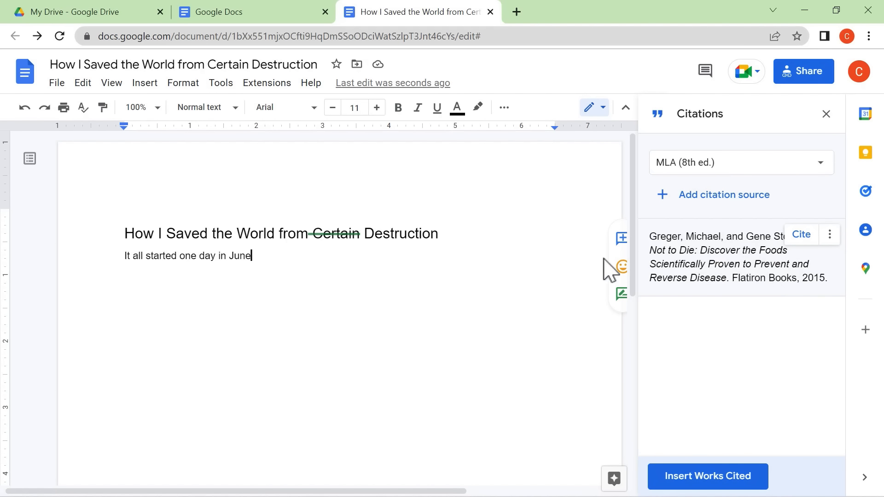
Step: View the options for comparing documents, close them without comparing, and place the cursor in the document's heading
{"action": "left_click", "coordinate": [220, 86]}
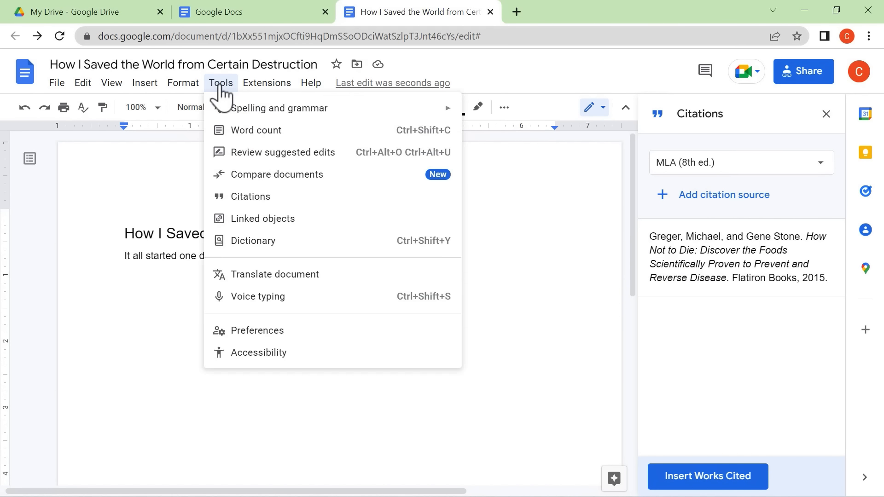
{"action": "left_click", "coordinate": [229, 180]}
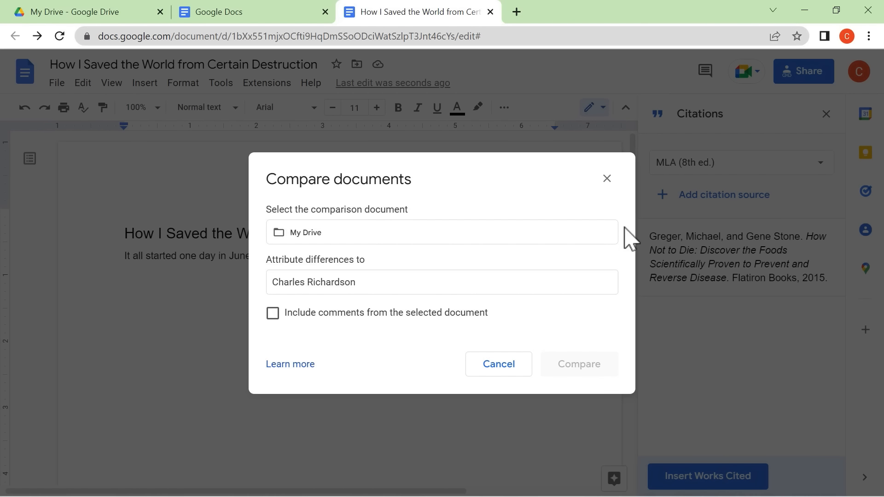
{"action": "left_click", "coordinate": [606, 180]}
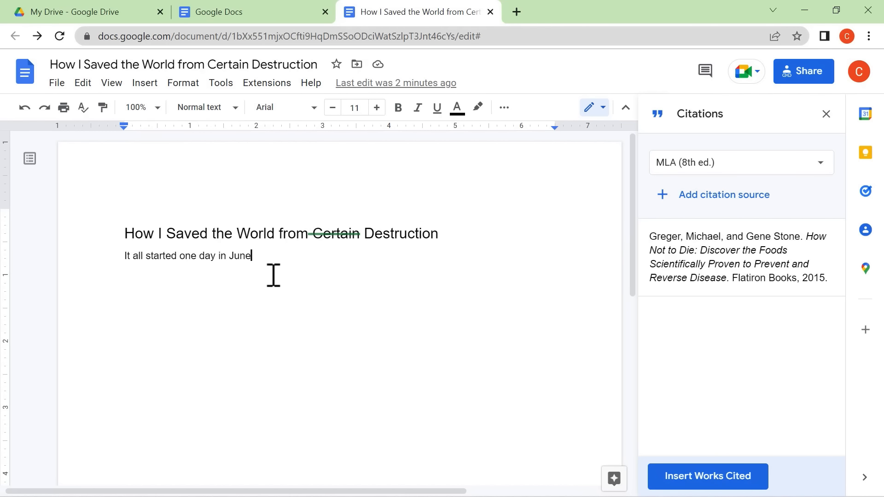
{"action": "left_click", "coordinate": [225, 234]}
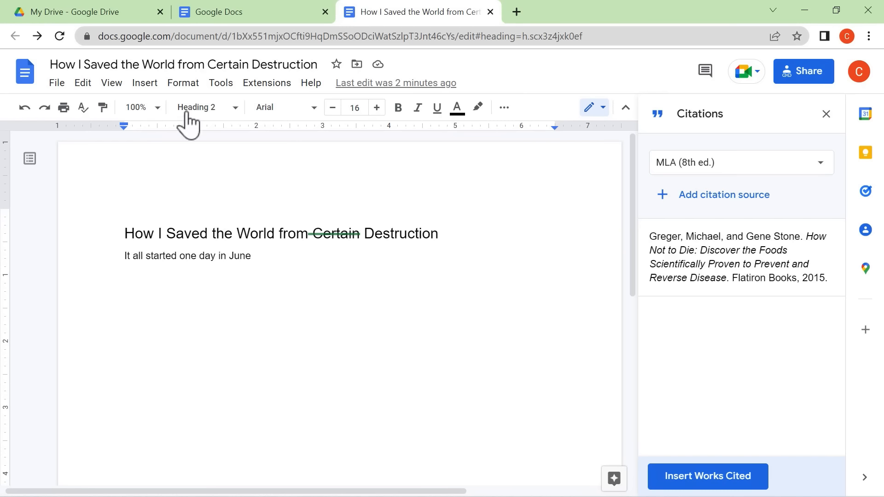
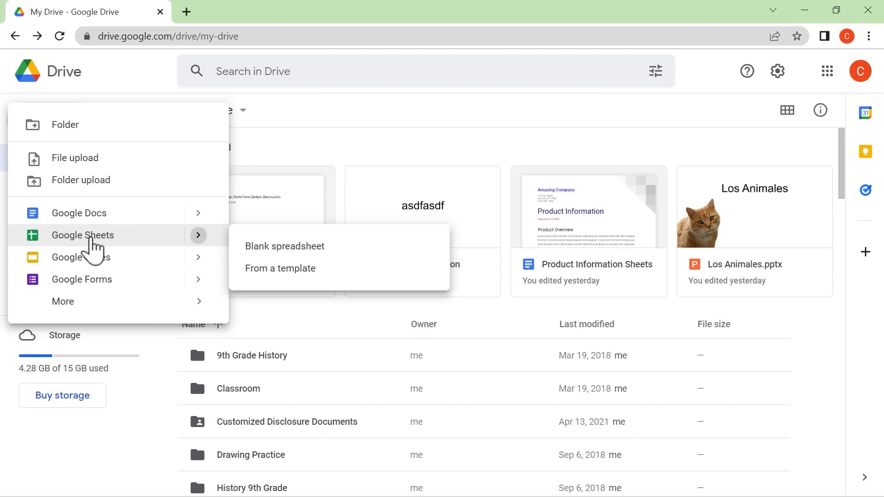
Step: Create a new blank Google Sheets spreadsheet from My Drive, and open the Sheets home page from Drive's list of Google apps
{"action": "left_click", "coordinate": [91, 239]}
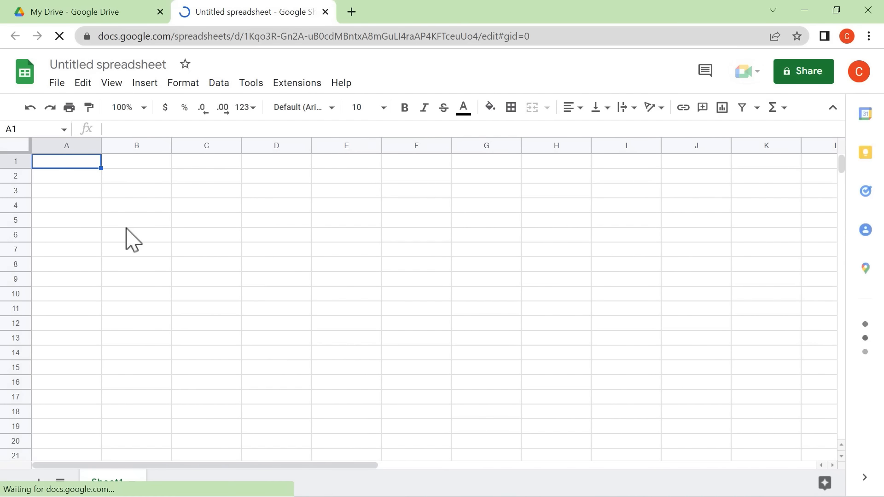
{"action": "left_click", "coordinate": [123, 13]}
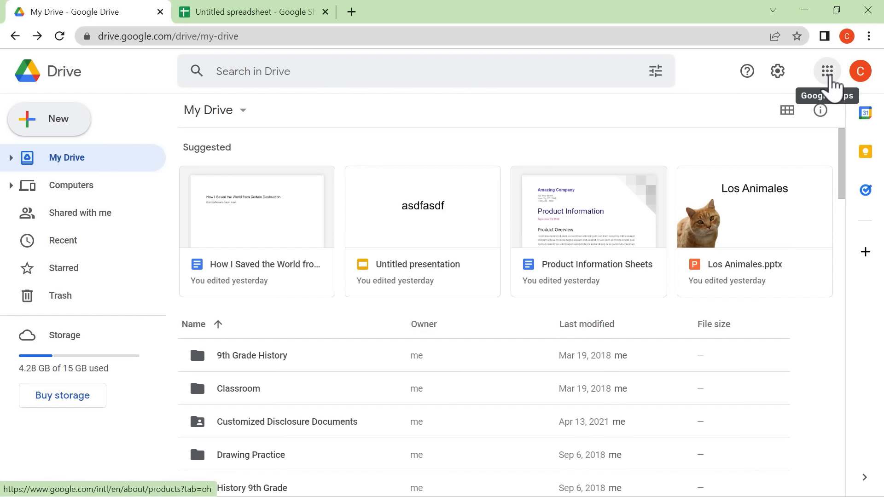
{"action": "left_click", "coordinate": [827, 73]}
{"action": "scroll", "coordinate": [870, 168], "scroll_direction": "down", "scroll_amount": 2}
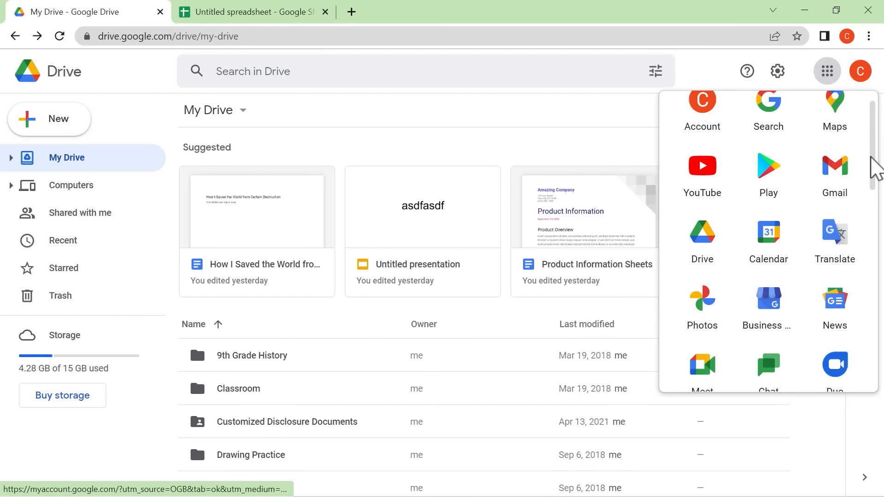
{"action": "left_click_drag", "start_coordinate": [869, 183], "coordinate": [846, 294]}
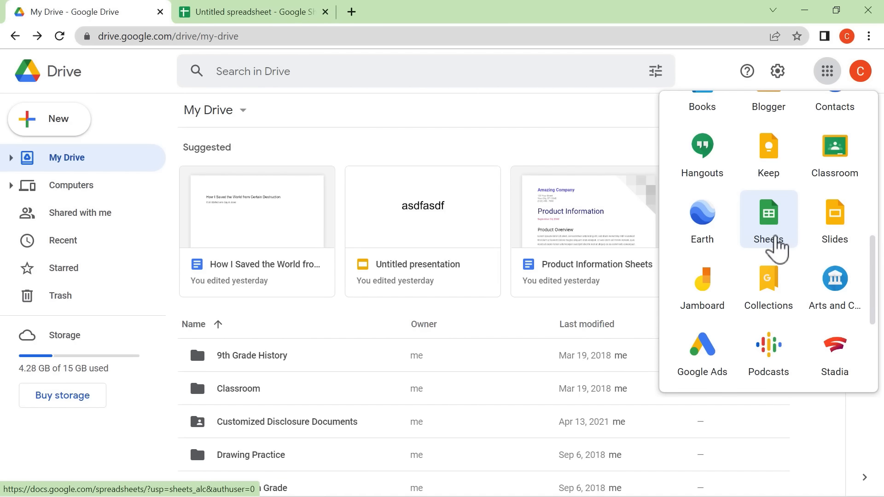
{"action": "left_click", "coordinate": [777, 239]}
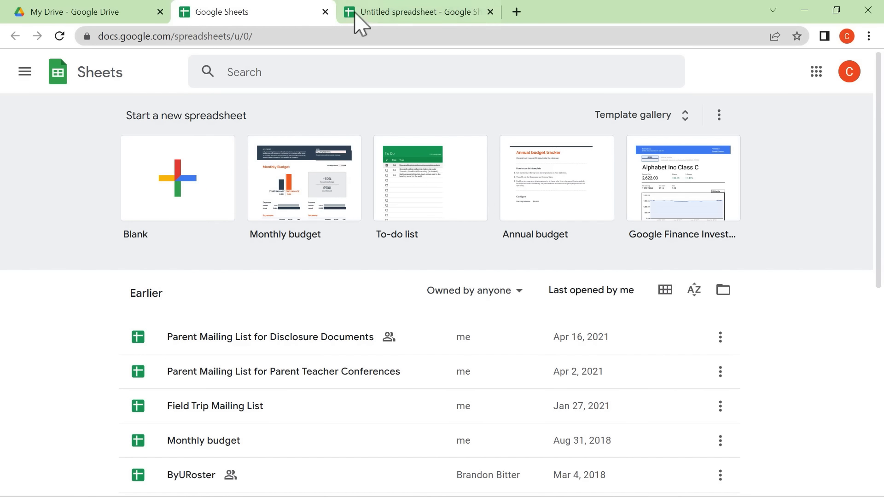
Step: Return to the untitled spreadsheet and rename it National Spanish Exam Scores 2023
{"action": "left_click", "coordinate": [405, 12]}
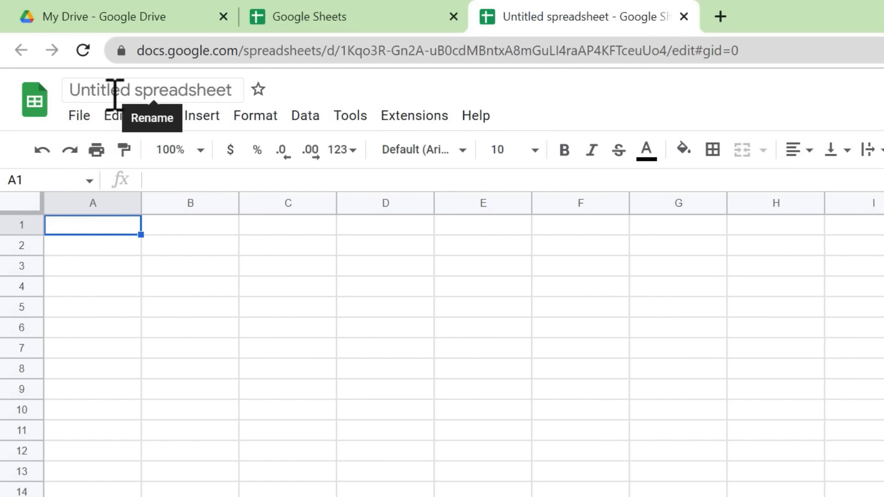
{"action": "left_click", "coordinate": [115, 91]}
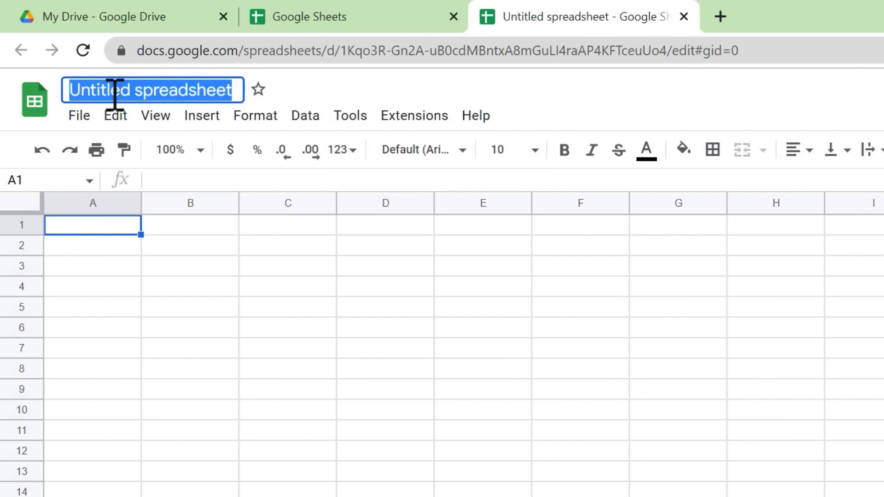
{"action": "type", "text": "National Spanish Exam Scores 2023"}
{"action": "key", "text": "Return"}
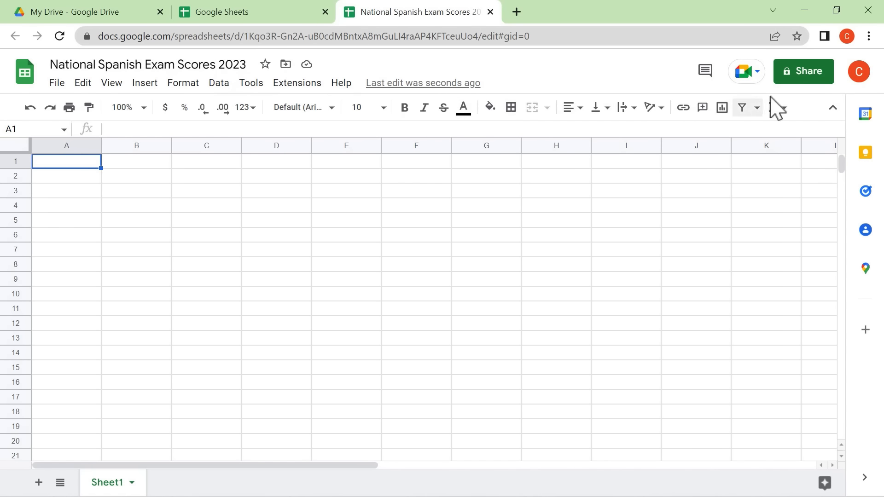
Step: Share the spreadsheet with anyone who has the link, in the Editor role, and copy the sharing link
{"action": "left_click", "coordinate": [810, 73]}
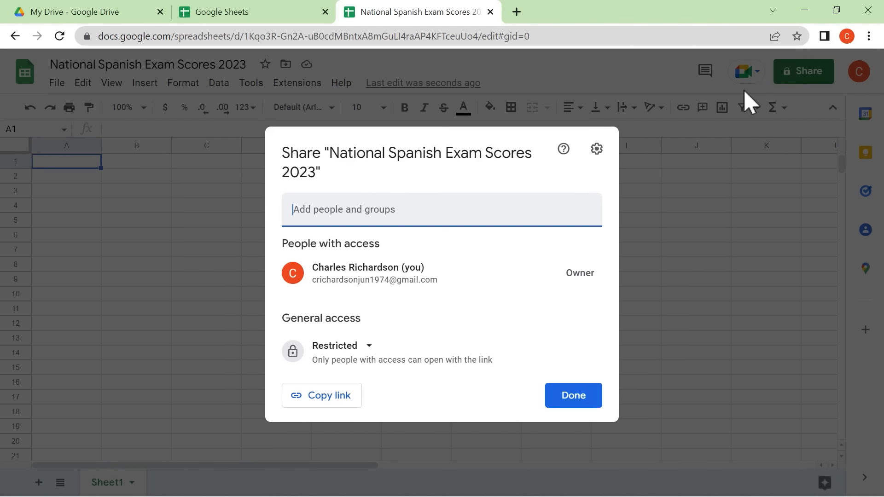
{"action": "left_click", "coordinate": [322, 216]}
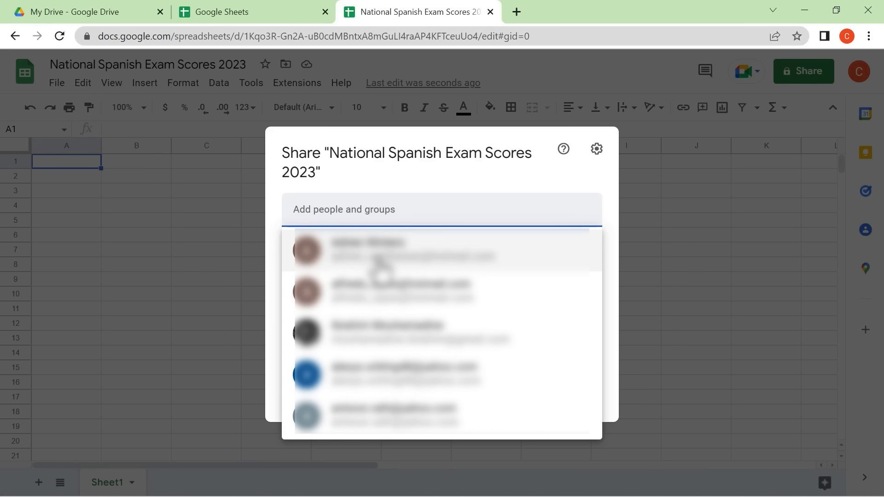
{"action": "left_click", "coordinate": [388, 186]}
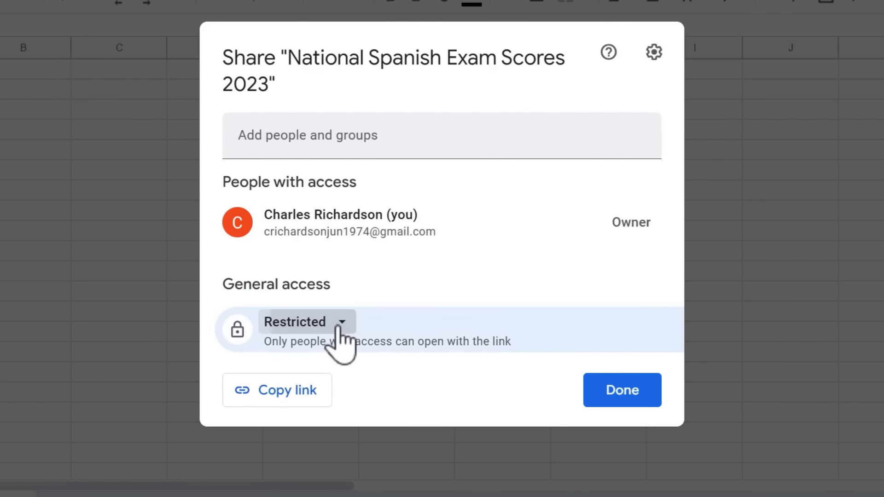
{"action": "left_click", "coordinate": [344, 338]}
{"action": "left_click", "coordinate": [356, 412]}
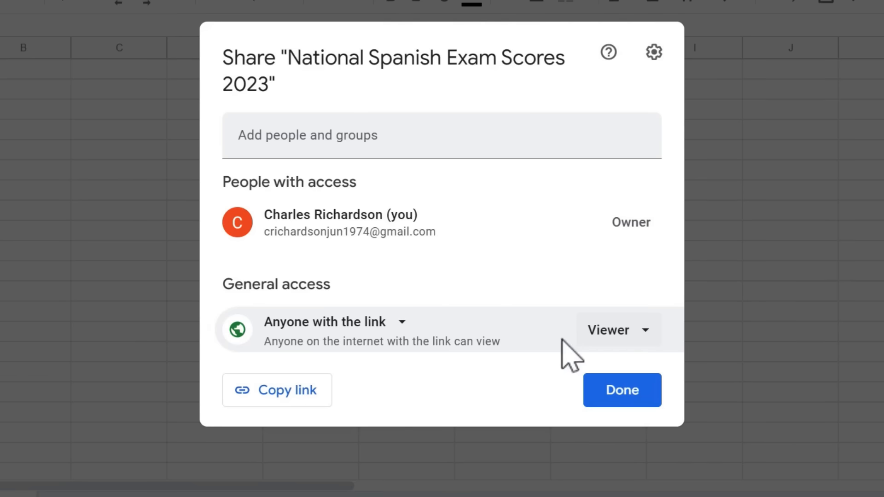
{"action": "left_click", "coordinate": [646, 341]}
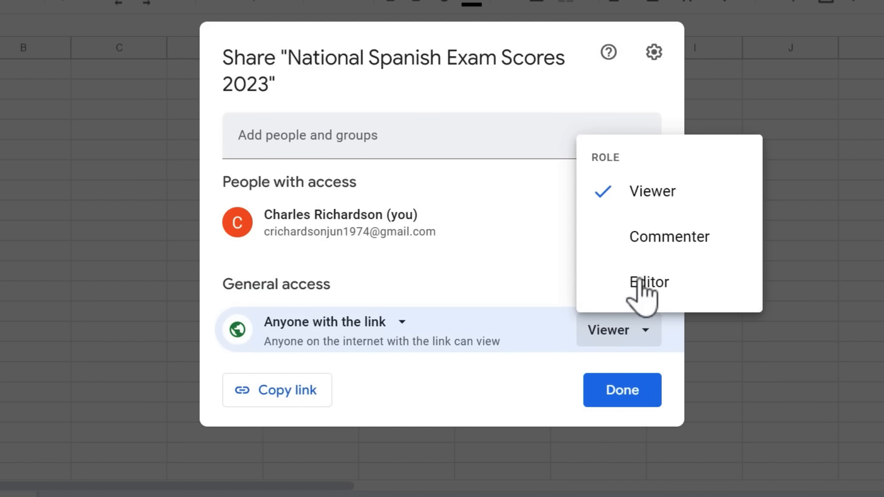
{"action": "left_click", "coordinate": [679, 281]}
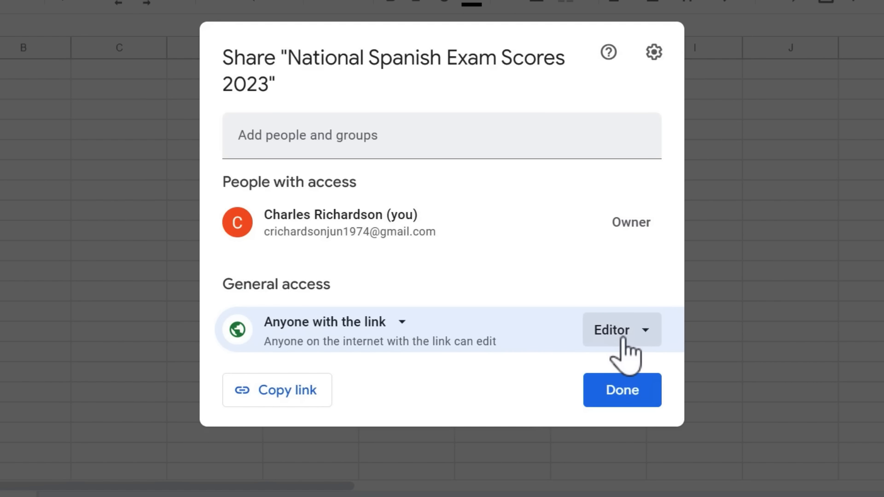
{"action": "left_click", "coordinate": [285, 396]}
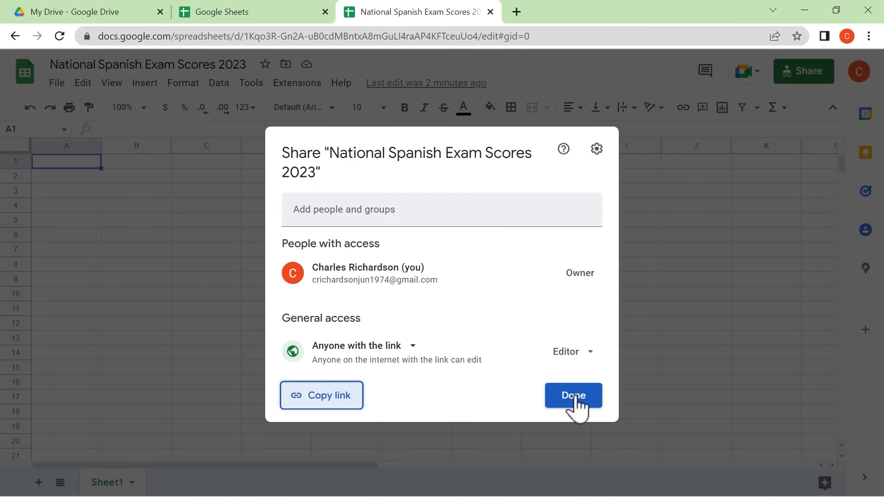
Step: Close the sharing settings, and select columns B, F and J and rows 2 and 16 one at a time
{"action": "left_click", "coordinate": [574, 396]}
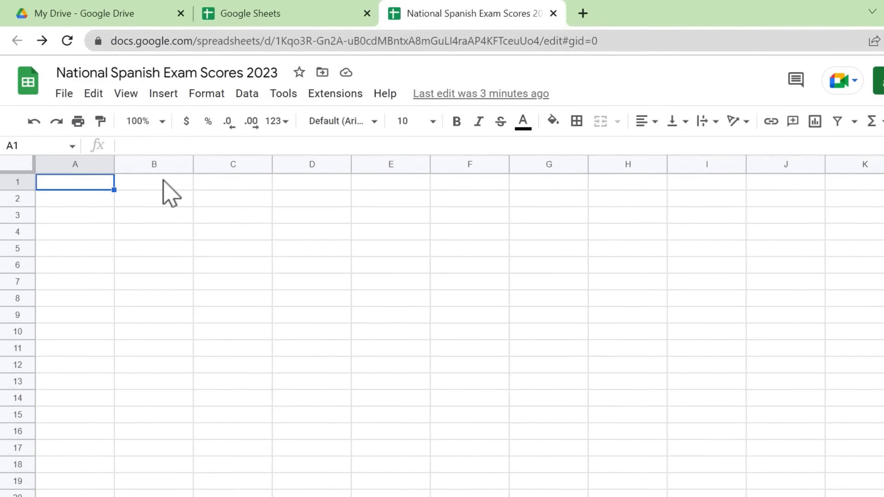
{"action": "left_click", "coordinate": [99, 170]}
{"action": "left_click", "coordinate": [175, 170]}
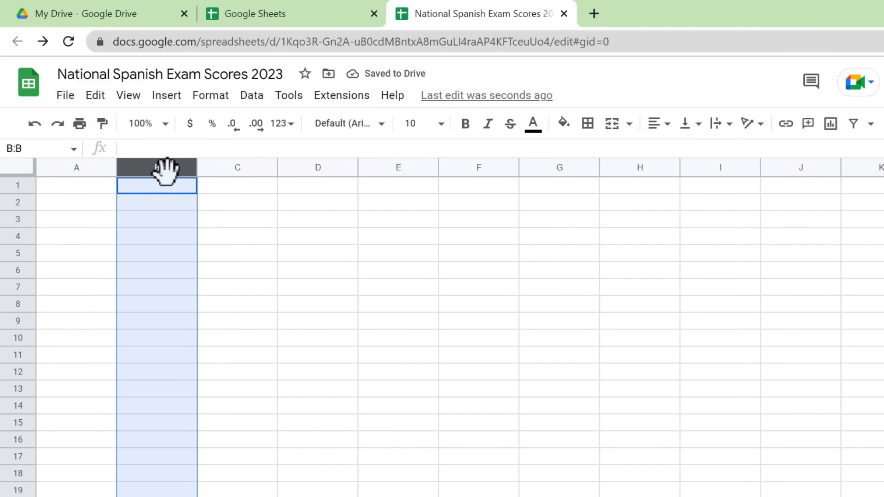
{"action": "left_click", "coordinate": [483, 169]}
{"action": "left_click", "coordinate": [791, 168]}
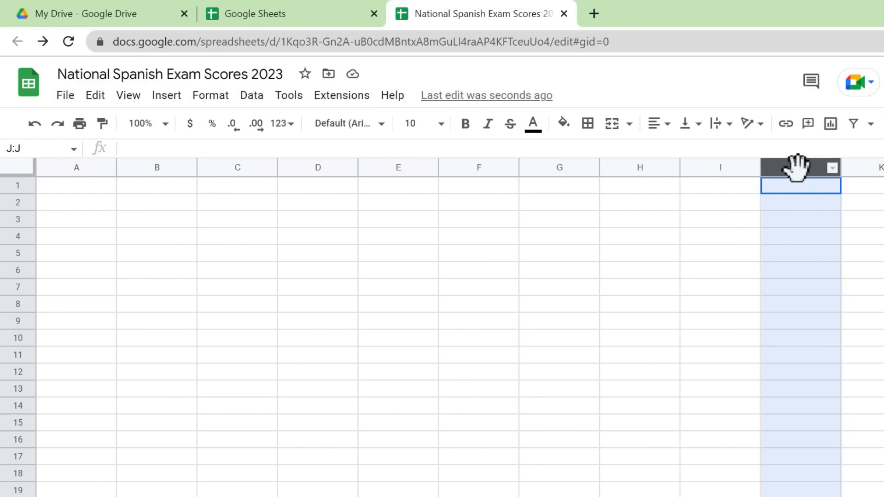
{"action": "left_click", "coordinate": [17, 202]}
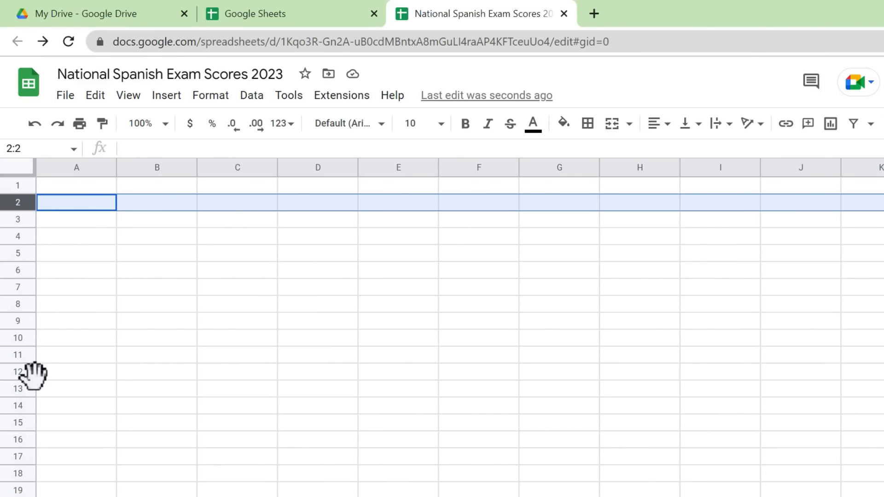
{"action": "left_click", "coordinate": [18, 440]}
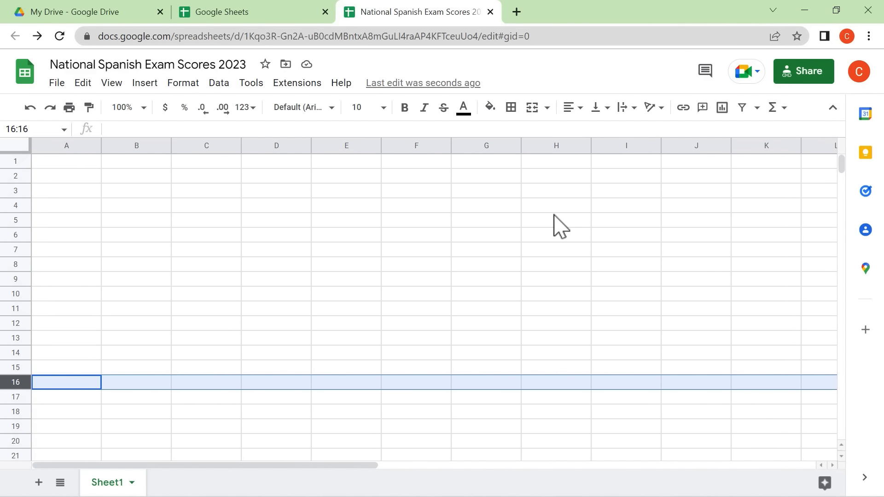
Step: Examine how far the sheet extends down to its last row and across to its last column, and select cell Z1
{"action": "scroll", "coordinate": [555, 216], "scroll_direction": "down", "scroll_amount": 10}
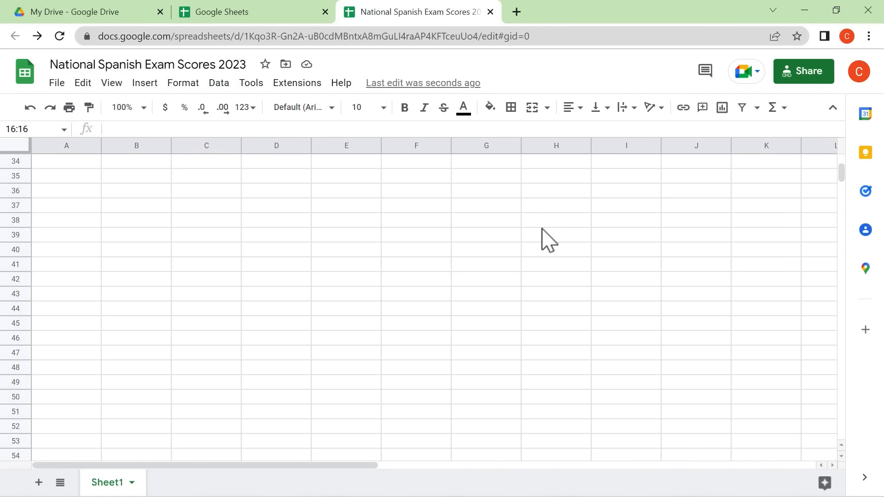
{"action": "scroll", "coordinate": [548, 240], "scroll_direction": "down", "scroll_amount": 4}
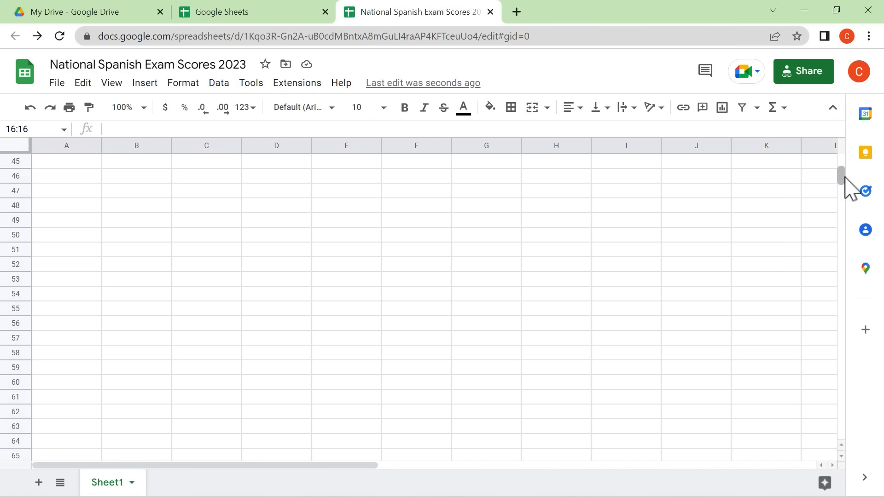
{"action": "left_click_drag", "start_coordinate": [841, 176], "coordinate": [837, 460]}
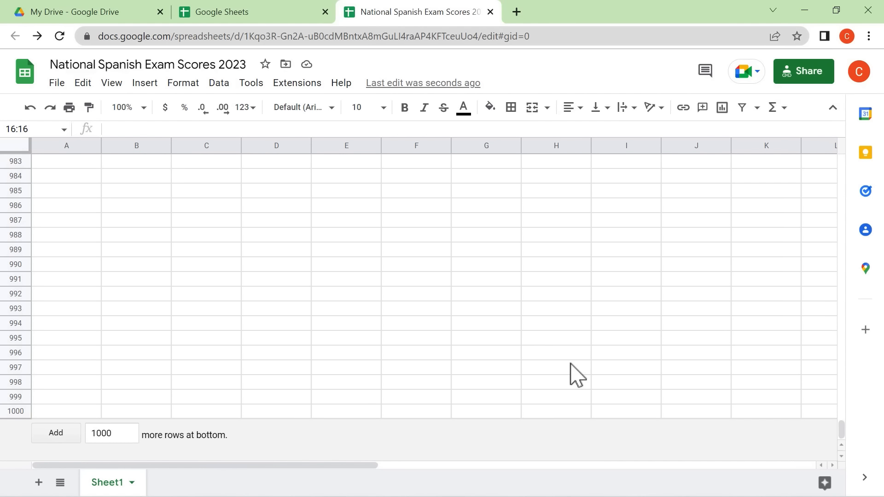
{"action": "scroll", "coordinate": [571, 364], "scroll_direction": "up", "scroll_amount": 20}
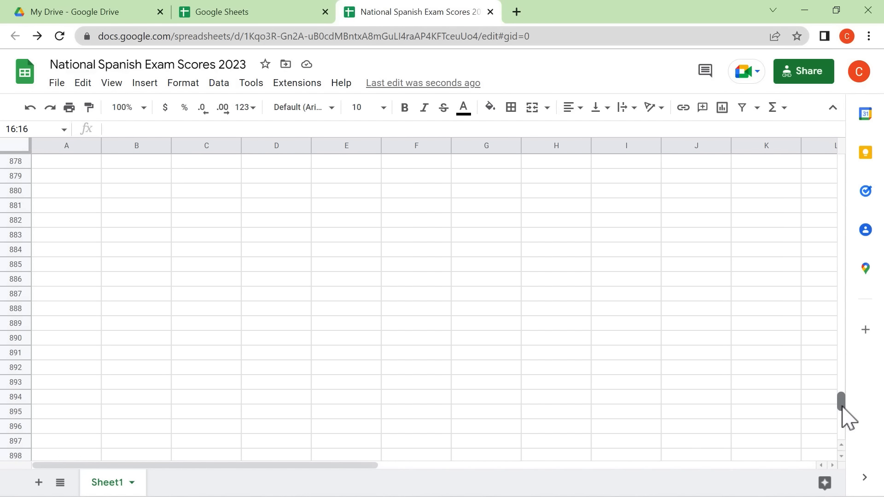
{"action": "left_click_drag", "start_coordinate": [841, 406], "coordinate": [876, 142]}
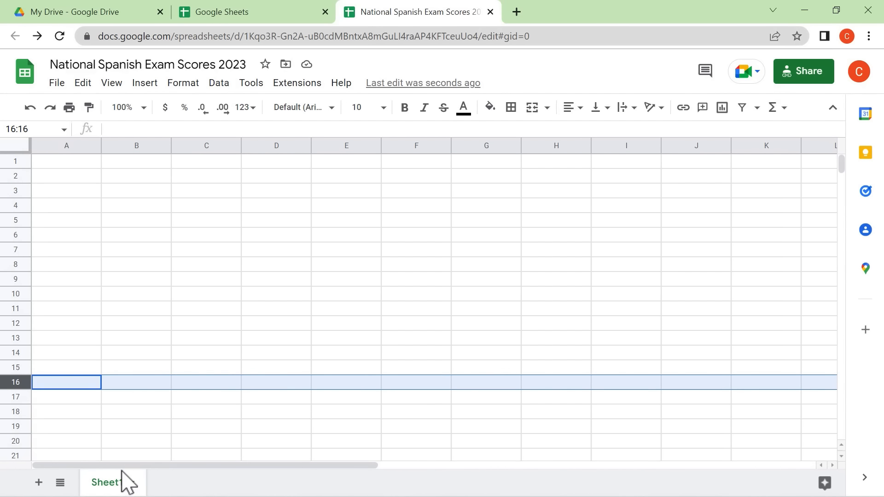
{"action": "left_click_drag", "start_coordinate": [113, 466], "coordinate": [735, 486]}
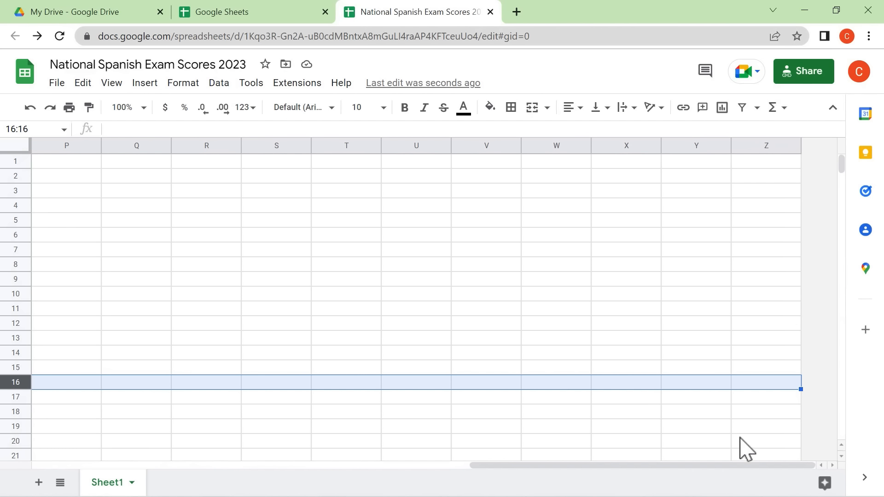
{"action": "left_click", "coordinate": [783, 163]}
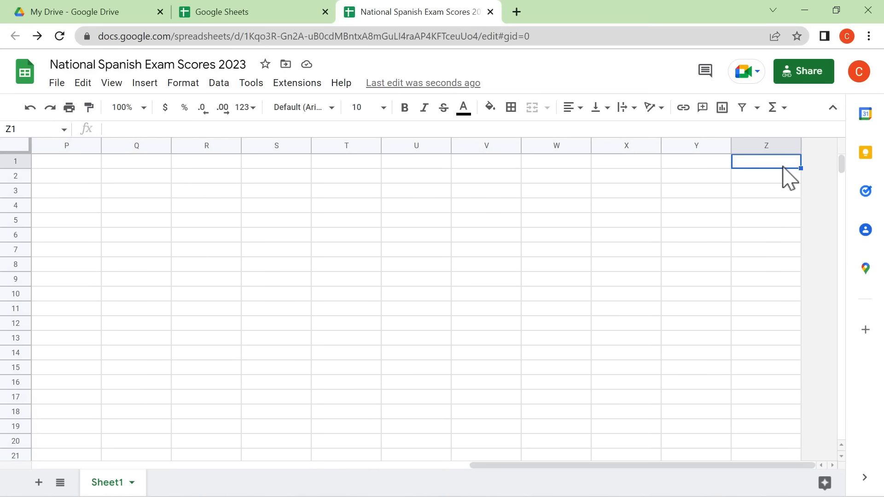
Step: Insert one column to the right of column W, check the sheet's last column, and return to column A
{"action": "right_click", "coordinate": [550, 146]}
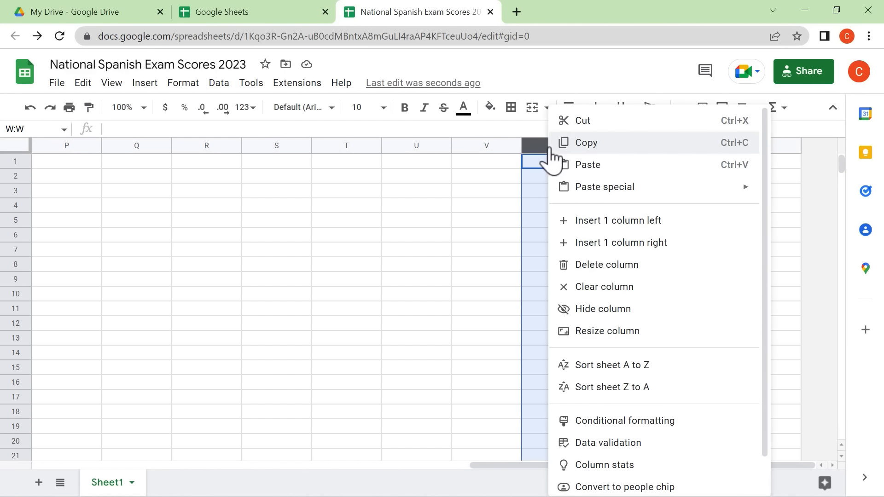
{"action": "left_click", "coordinate": [613, 245]}
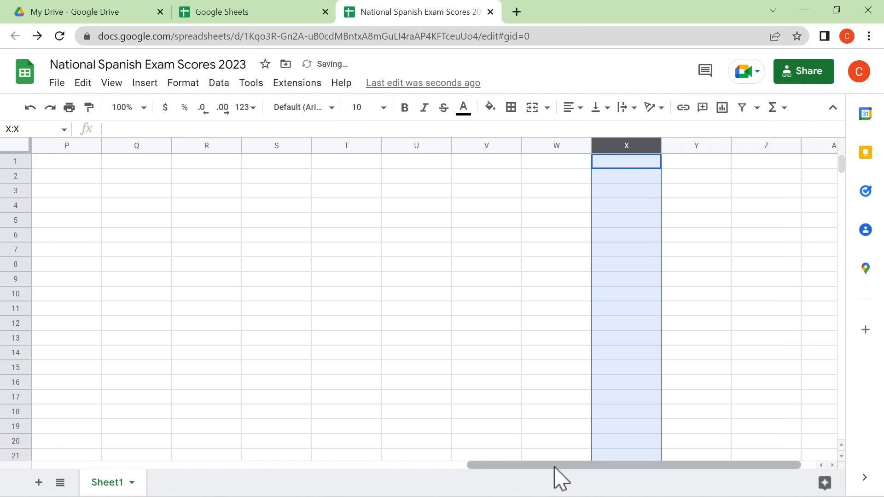
{"action": "left_click_drag", "start_coordinate": [554, 466], "coordinate": [611, 465]}
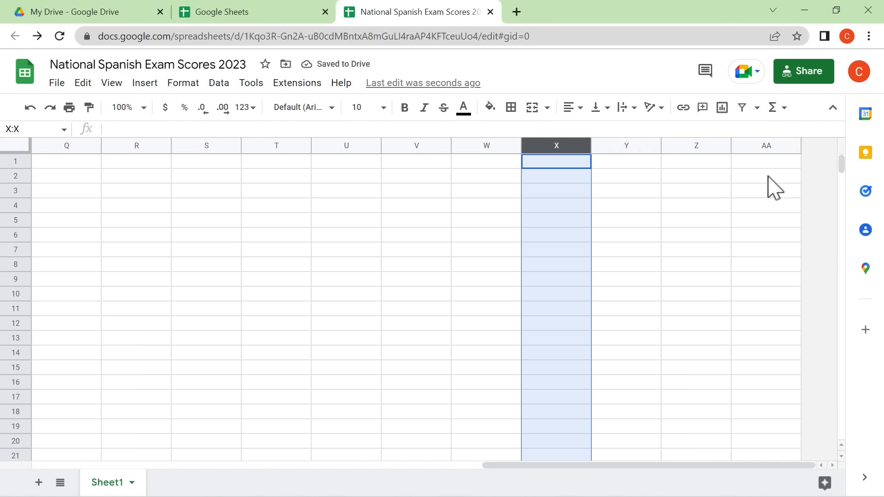
{"action": "left_click_drag", "start_coordinate": [759, 466], "coordinate": [297, 465]}
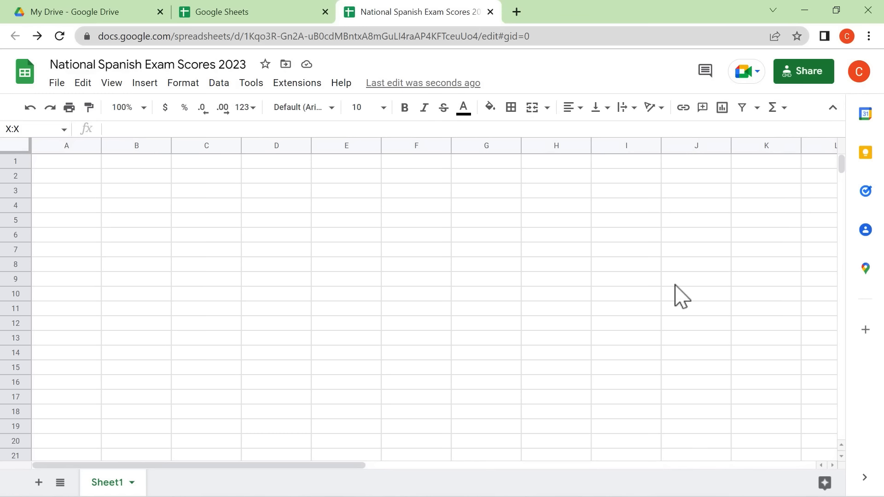
Step: Select column D, row 4, and the cell where they meet, D4, one after another
{"action": "left_click", "coordinate": [278, 145]}
{"action": "left_click", "coordinate": [16, 205]}
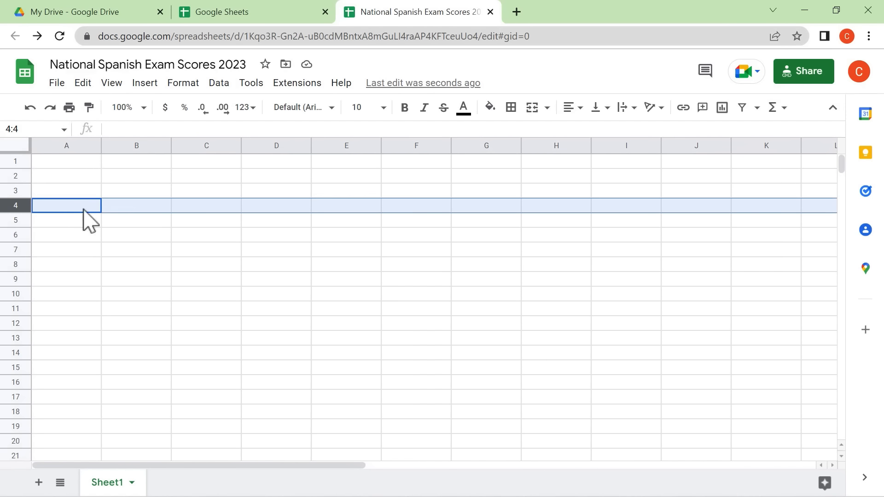
{"action": "left_click", "coordinate": [278, 207]}
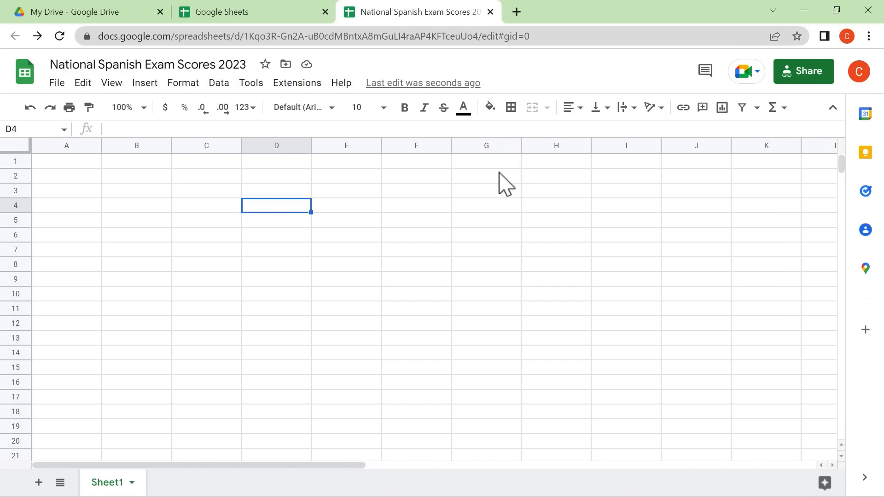
Step: Select cells G10, K13 and D12 one at a time, followed by the cell ranges C3:G13 and H2:I4
{"action": "left_click", "coordinate": [486, 292]}
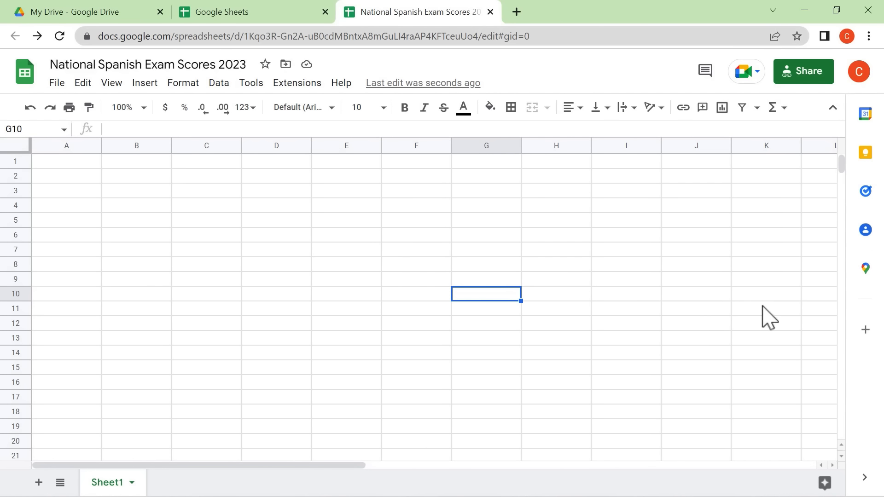
{"action": "left_click", "coordinate": [764, 341]}
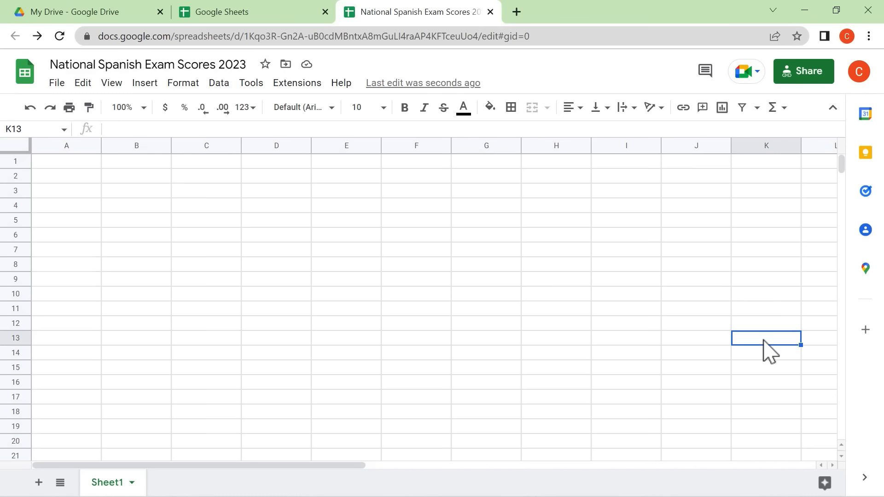
{"action": "left_click", "coordinate": [267, 324]}
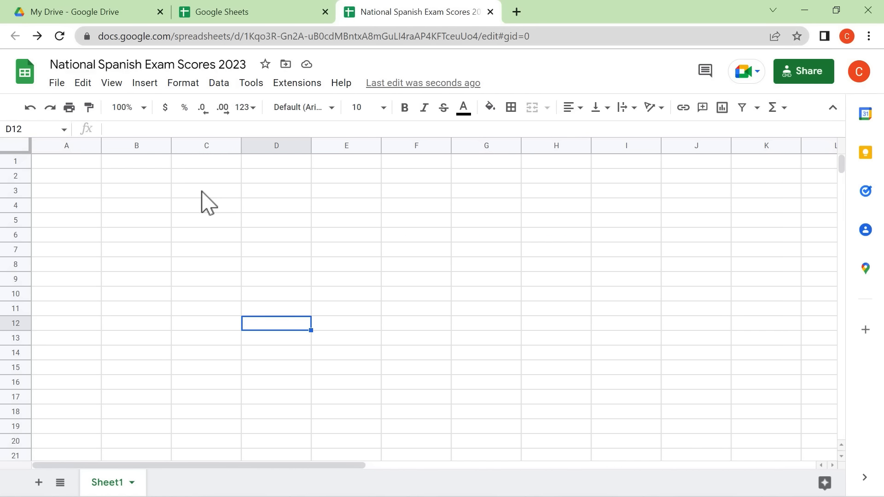
{"action": "mouse_move", "coordinate": [203, 191]}
{"action": "left_mouse_down"}
{"action": "mouse_move", "coordinate": [238, 220]}
{"action": "mouse_move", "coordinate": [514, 350]}
{"action": "left_mouse_up"}
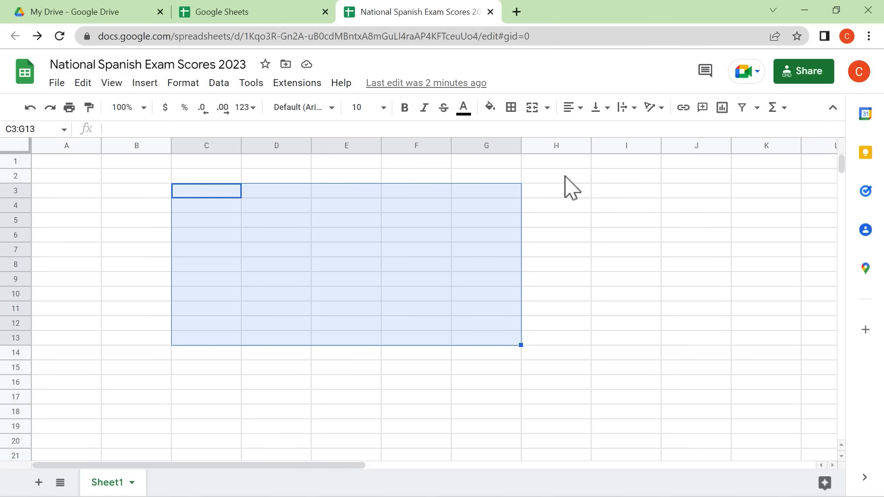
{"action": "left_click_drag", "start_coordinate": [568, 177], "coordinate": [650, 213]}
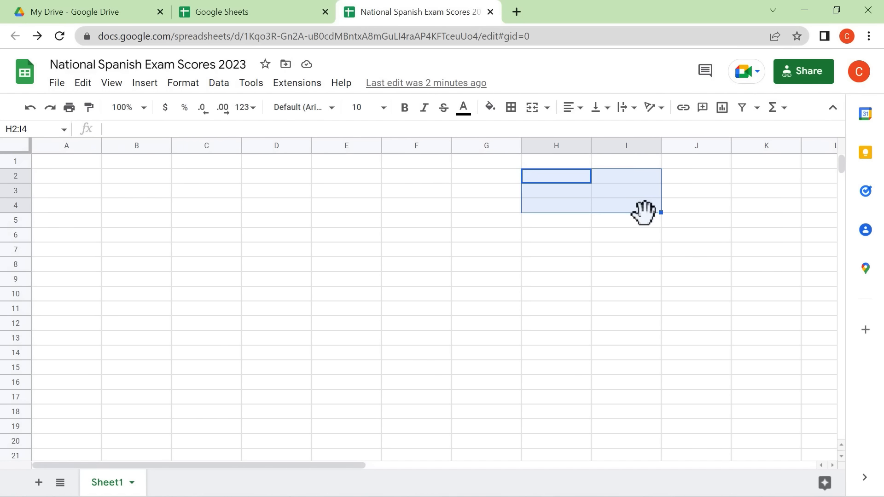
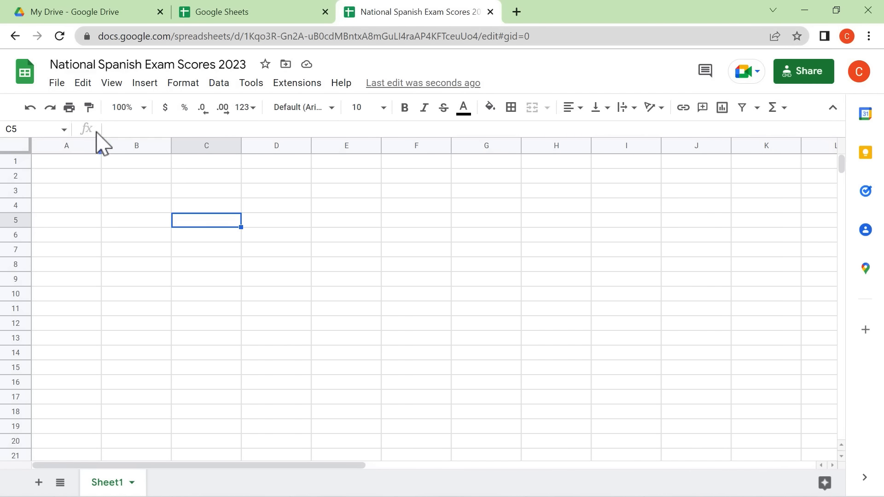
Step: Open the empty cell C5 for editing and leave it, and select cell F4, range G2:I10, column C and row 4 in turn
{"action": "left_click", "coordinate": [127, 131]}
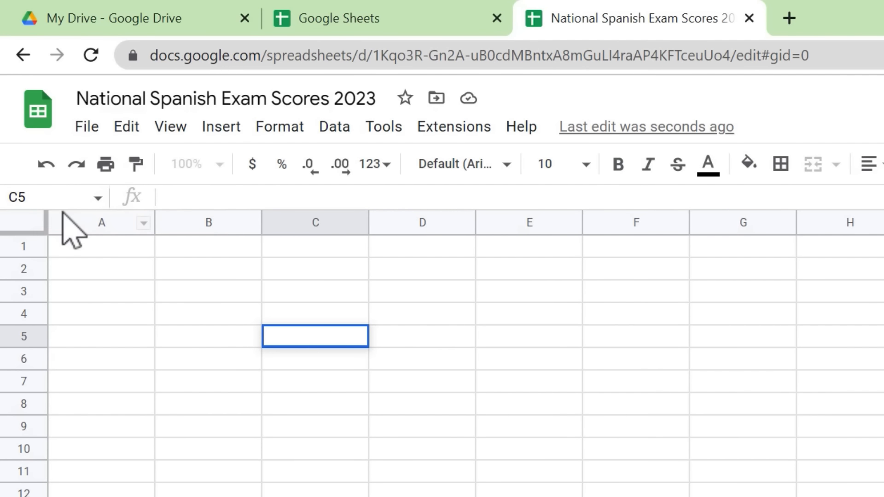
{"action": "left_click", "coordinate": [657, 318]}
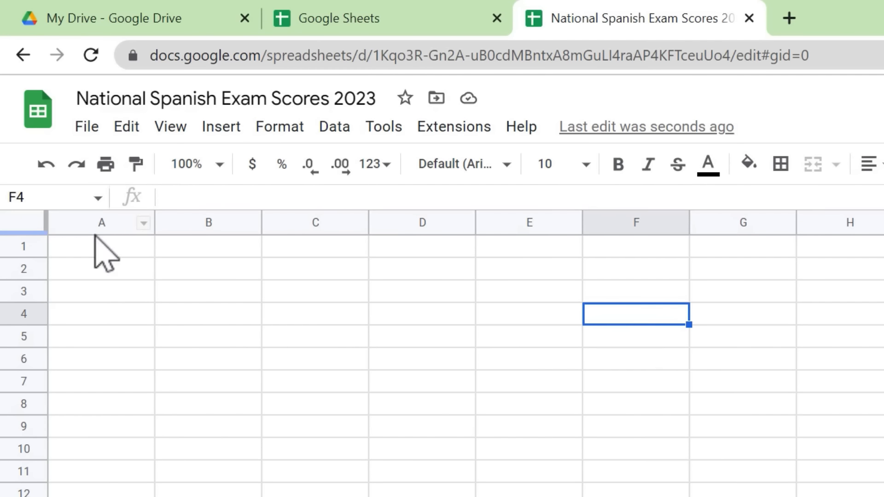
{"action": "left_click_drag", "start_coordinate": [743, 268], "coordinate": [850, 336]}
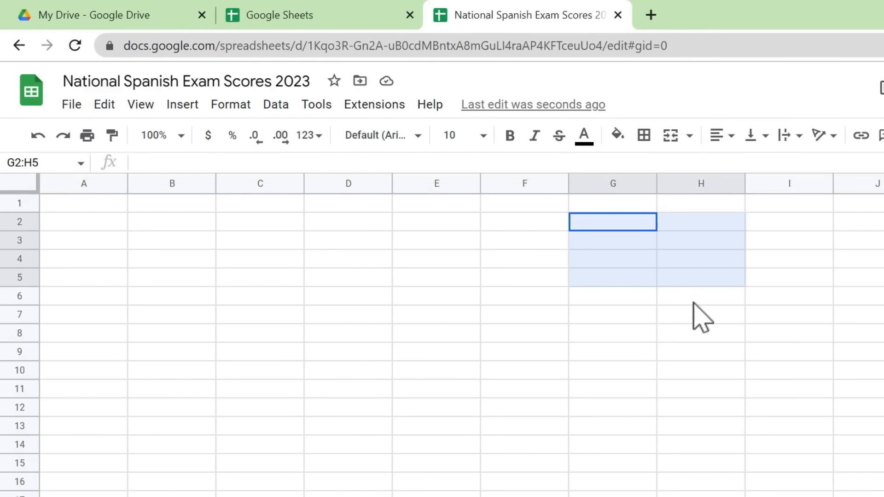
{"action": "left_click_drag", "start_coordinate": [693, 302], "coordinate": [756, 365]}
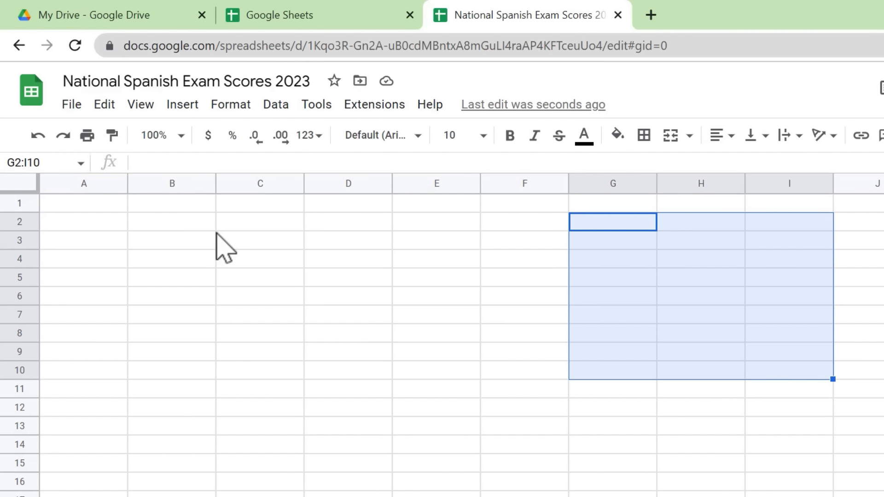
{"action": "left_click", "coordinate": [260, 177]}
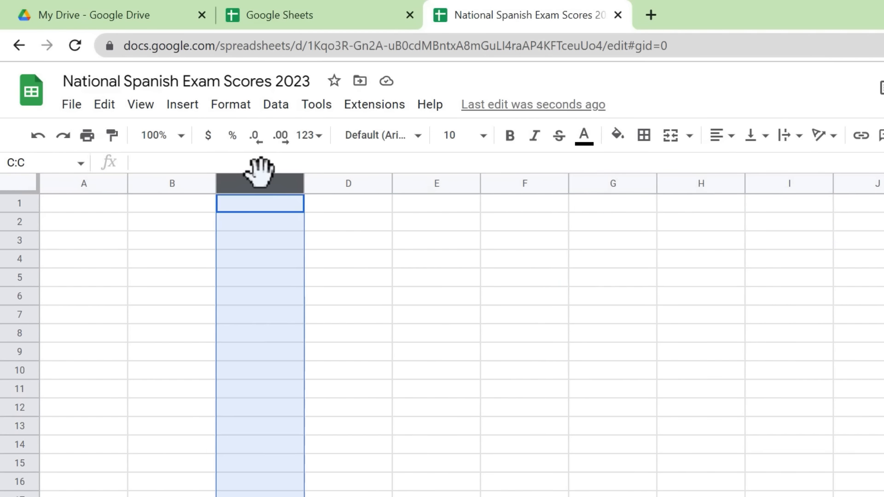
{"action": "left_click", "coordinate": [17, 258]}
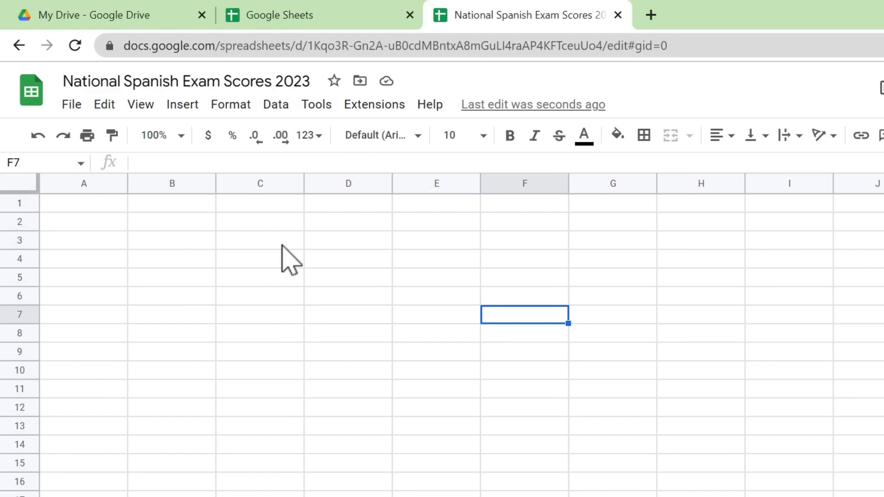
Step: Give cell I3 the name HighScore and select that cell again
{"action": "left_click", "coordinate": [773, 241]}
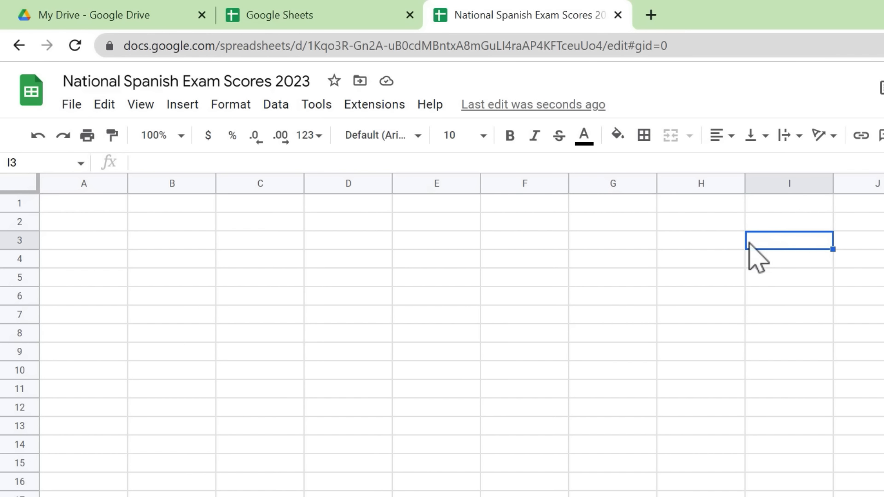
{"action": "left_click", "coordinate": [40, 162]}
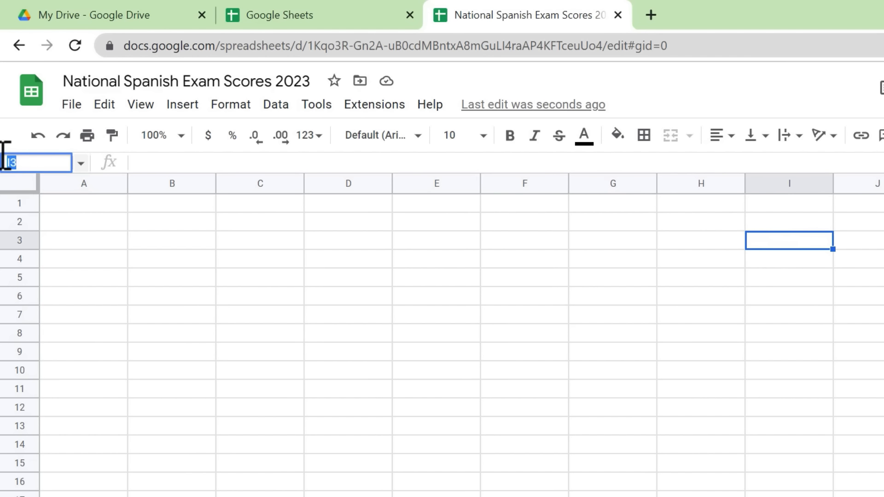
{"action": "type", "text": "HighScore"}
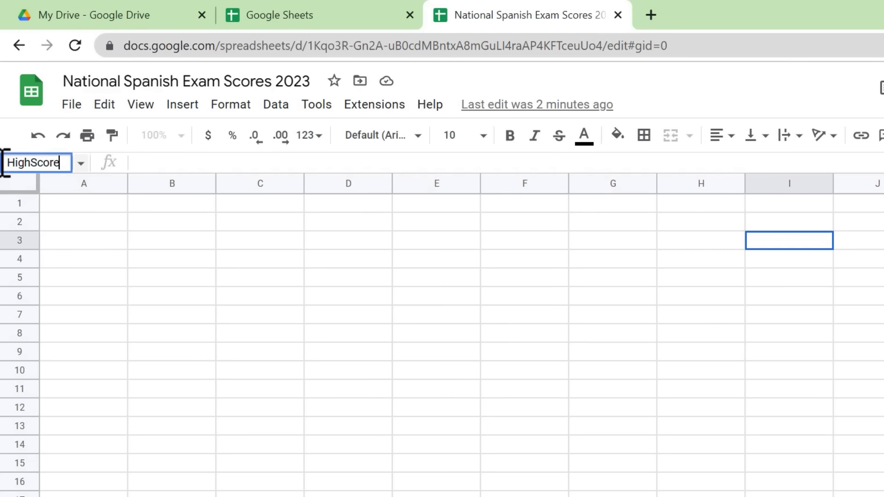
{"action": "key", "text": "Return"}
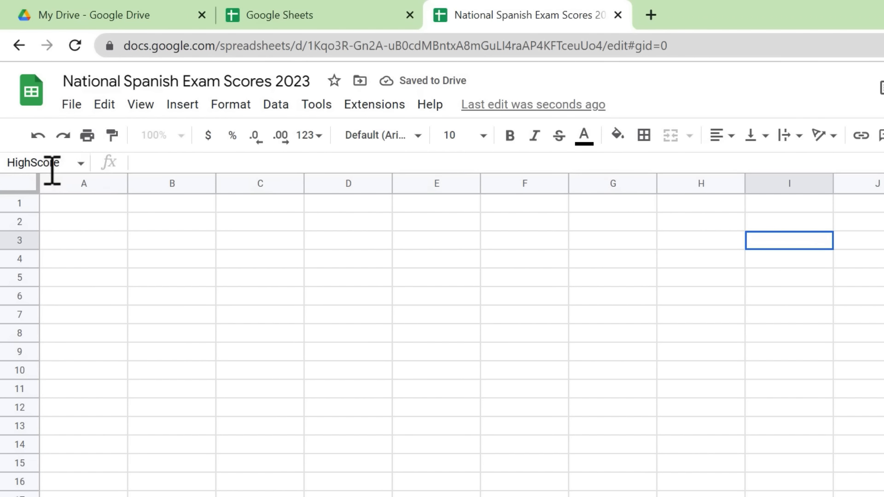
{"action": "left_click", "coordinate": [777, 238]}
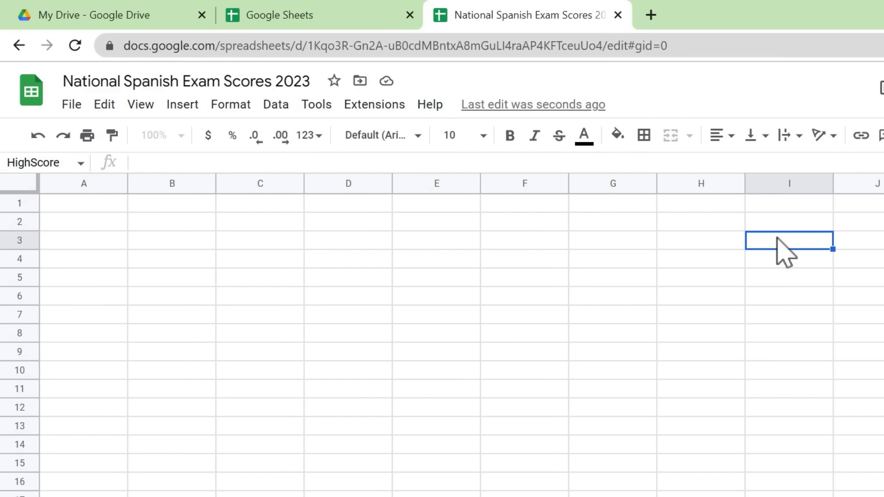
Step: Select cell J4 and return to cell I3, named HighScore
{"action": "left_click", "coordinate": [859, 254]}
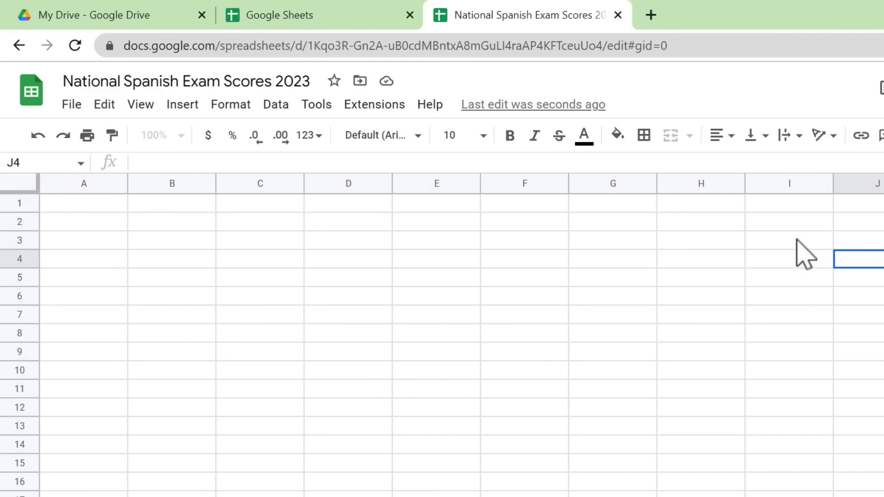
{"action": "left_click", "coordinate": [801, 240]}
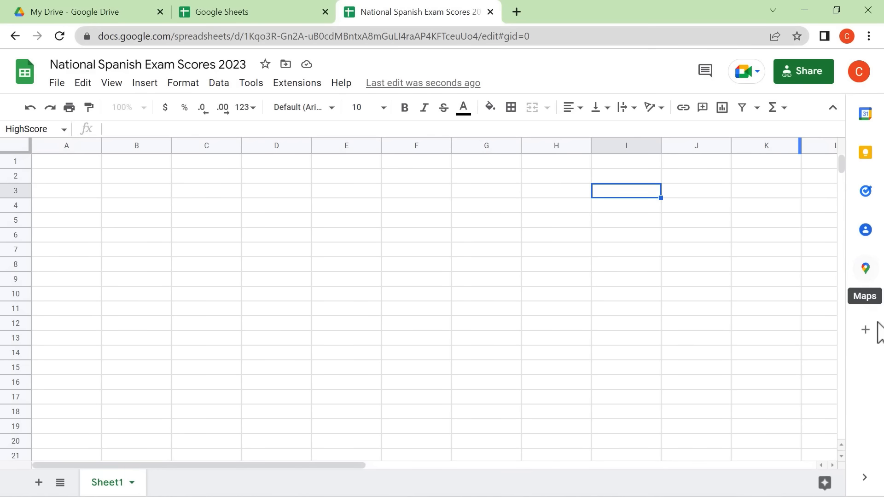
Step: Show the Keep notes beside the spreadsheet and open the note "Thoughts on Creative Writing Course" for editing
{"action": "left_click", "coordinate": [865, 153]}
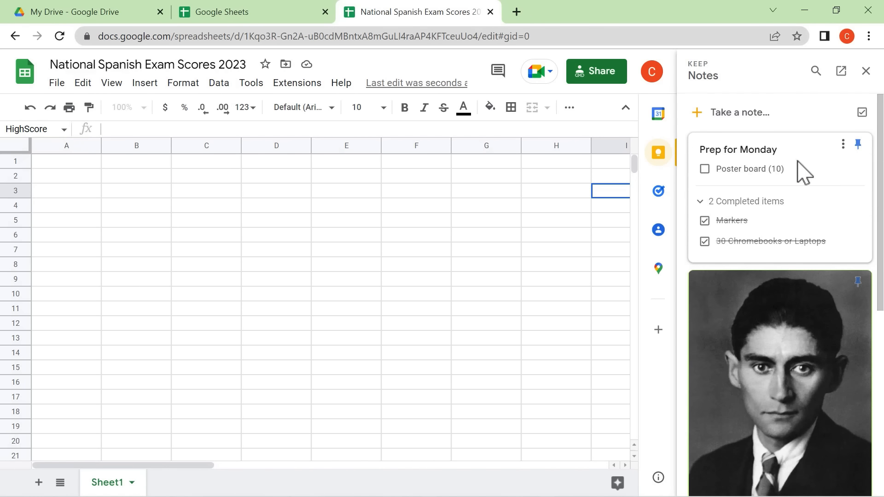
{"action": "scroll", "coordinate": [874, 207], "scroll_direction": "down", "scroll_amount": 4}
{"action": "scroll", "coordinate": [873, 206], "scroll_direction": "down", "scroll_amount": 5}
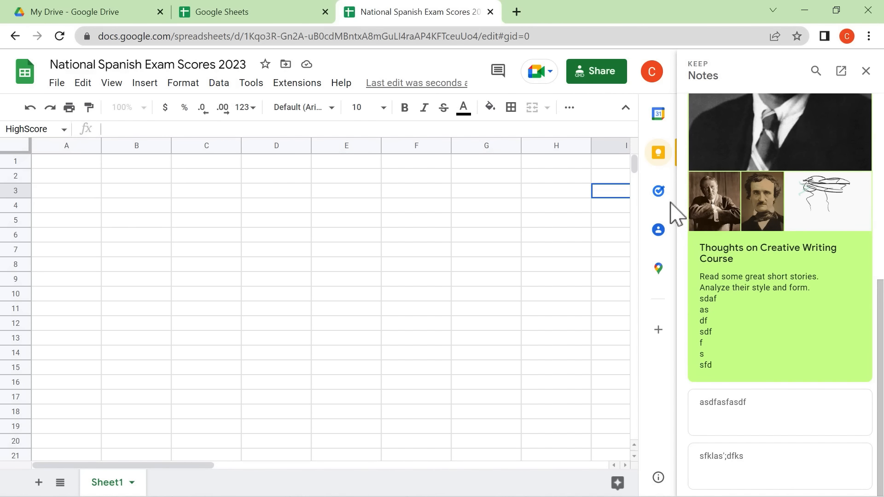
{"action": "left_click", "coordinate": [809, 274]}
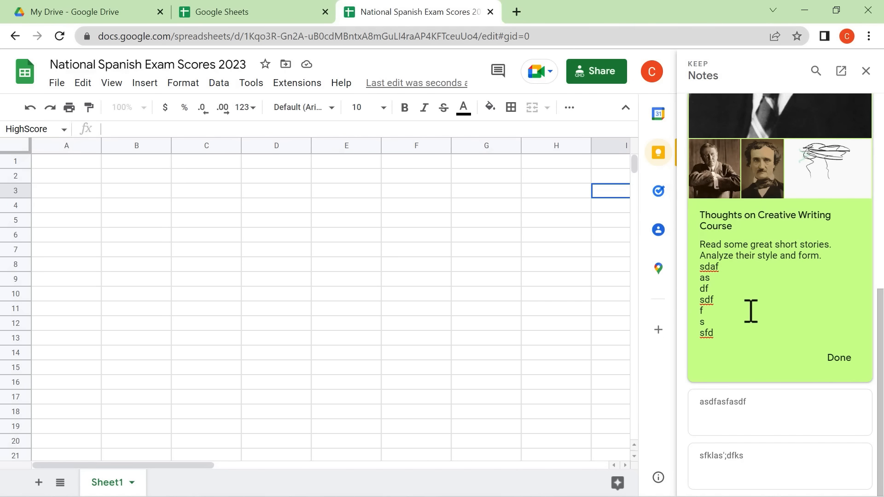
Step: Copy the lines "Read some great short stories." and "Analyze their style and form." from the note into the sheet, starting at cell C3
{"action": "triple_click", "coordinate": [831, 253]}
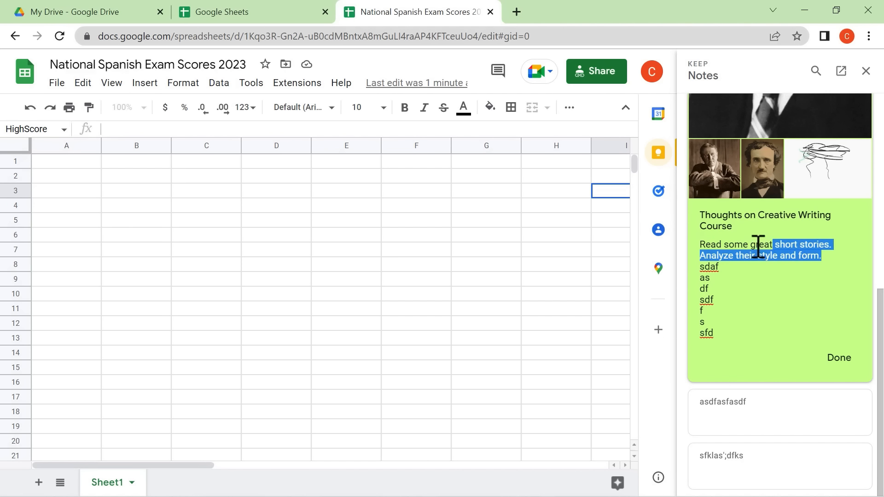
{"action": "right_click", "coordinate": [737, 242]}
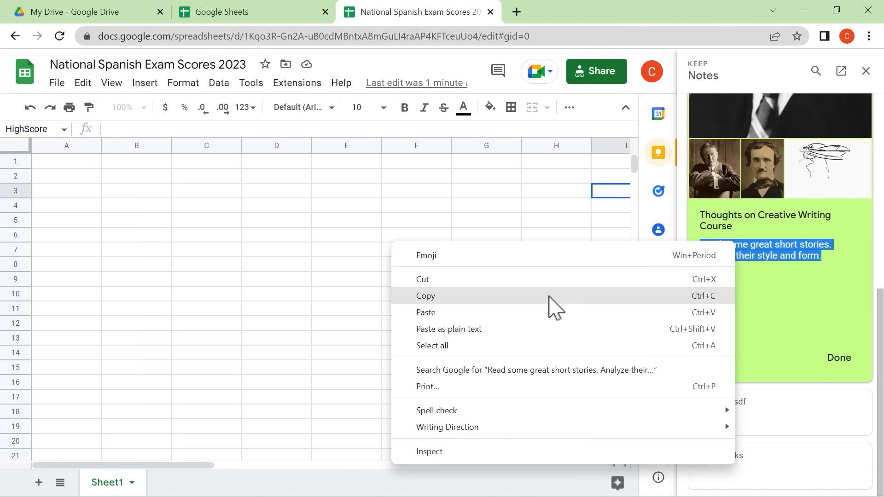
{"action": "left_click", "coordinate": [548, 295]}
{"action": "right_click", "coordinate": [193, 189]}
{"action": "left_click", "coordinate": [258, 164]}
{"action": "left_click", "coordinate": [364, 251]}
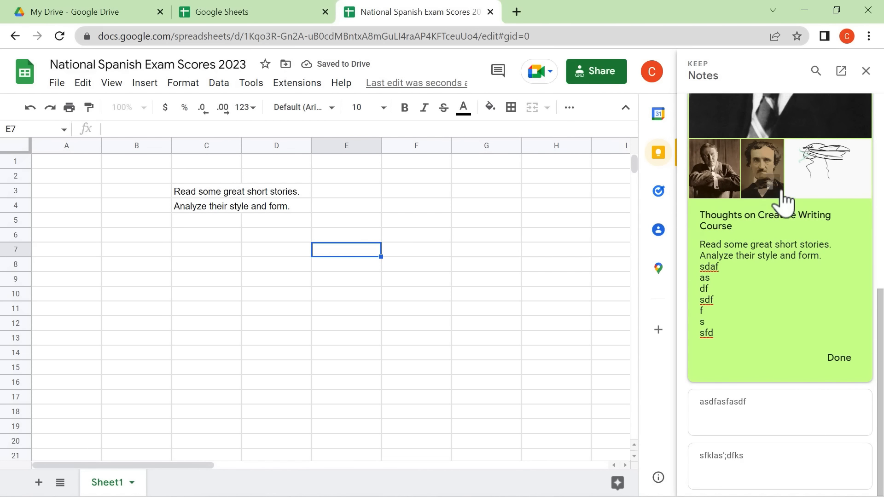
Step: Undo the insertion of the note text into the sheet and close the Keep notes
{"action": "key", "text": "ctrl+z"}
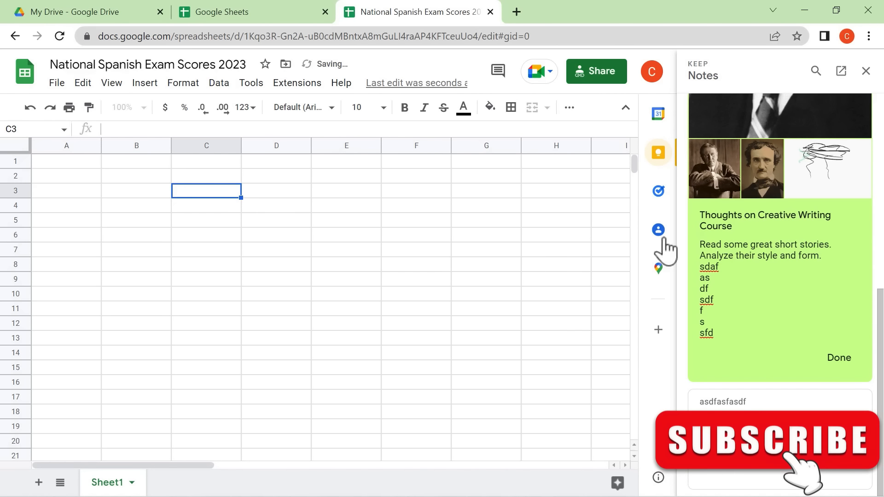
{"action": "left_click", "coordinate": [866, 71]}
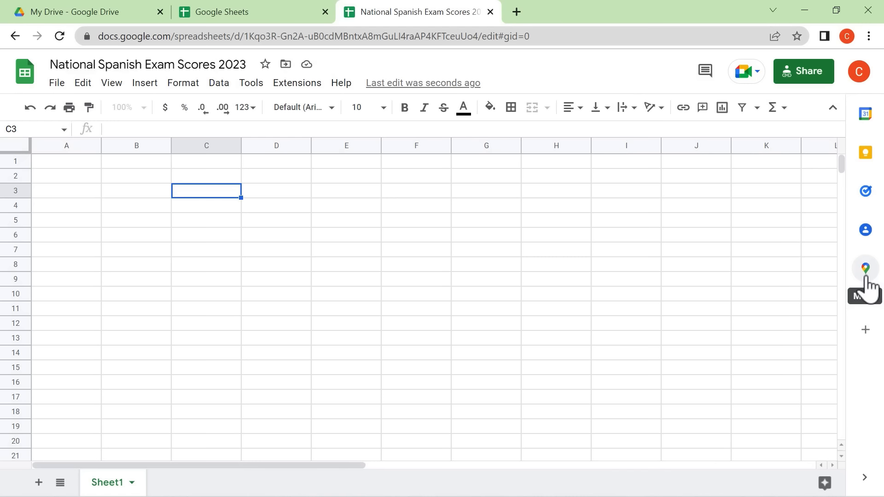
{"action": "left_click", "coordinate": [448, 222]}
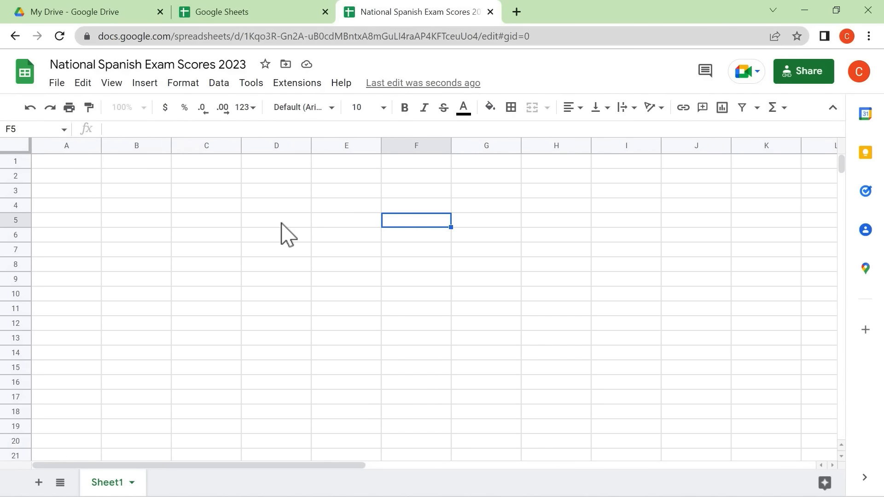
Step: Enter the table title "Test Scores" in cell A1
{"action": "left_click", "coordinate": [60, 165]}
{"action": "type", "text": "Tes"}
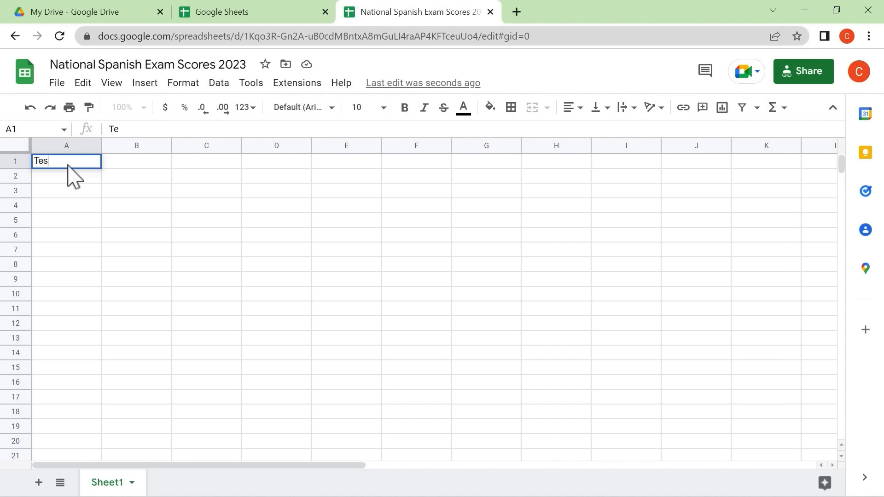
{"action": "type", "text": "t Scores"}
{"action": "key", "text": "Return"}
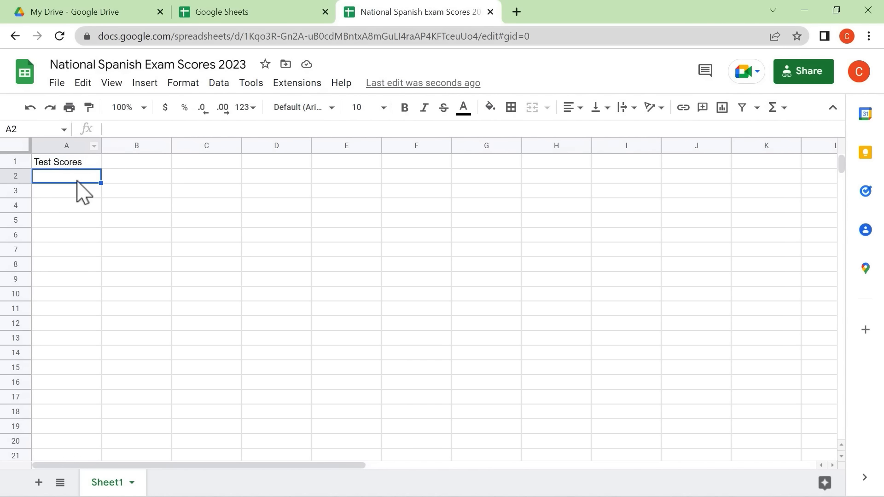
Step: Enter the column headings Name, Grade, 2022 and 2023 in cells A2 through D2
{"action": "type", "text": "Name"}
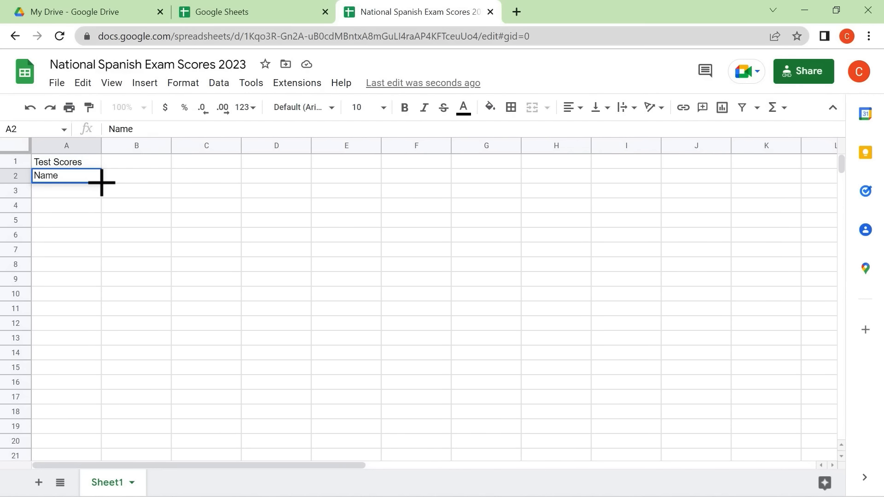
{"action": "key", "text": "Tab"}
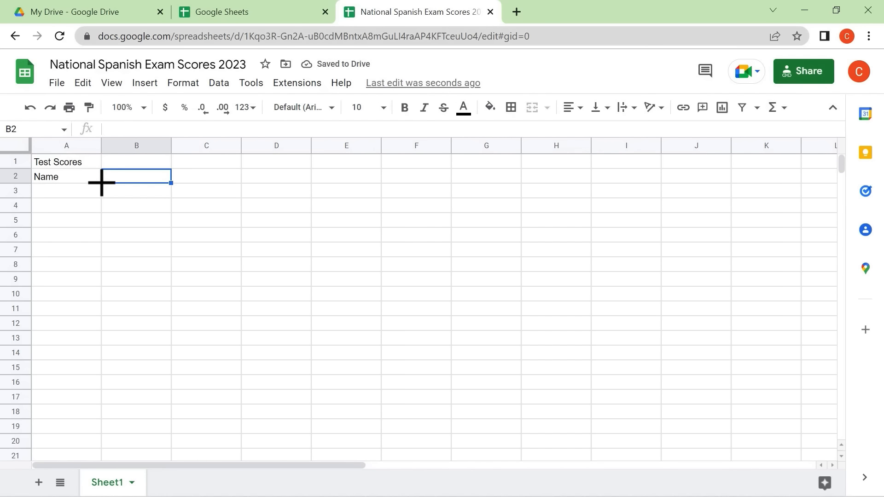
{"action": "type", "text": "Grade"}
{"action": "key", "text": "Tab"}
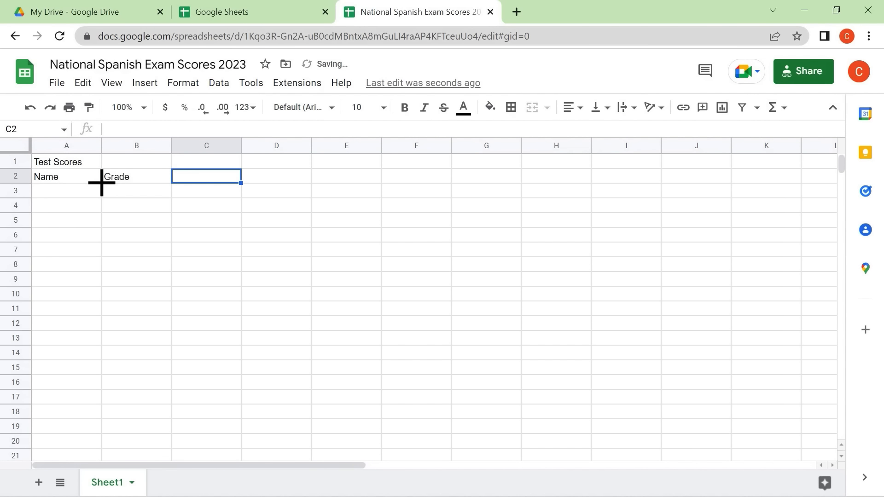
{"action": "type", "text": "2022"}
{"action": "key", "text": "Tab"}
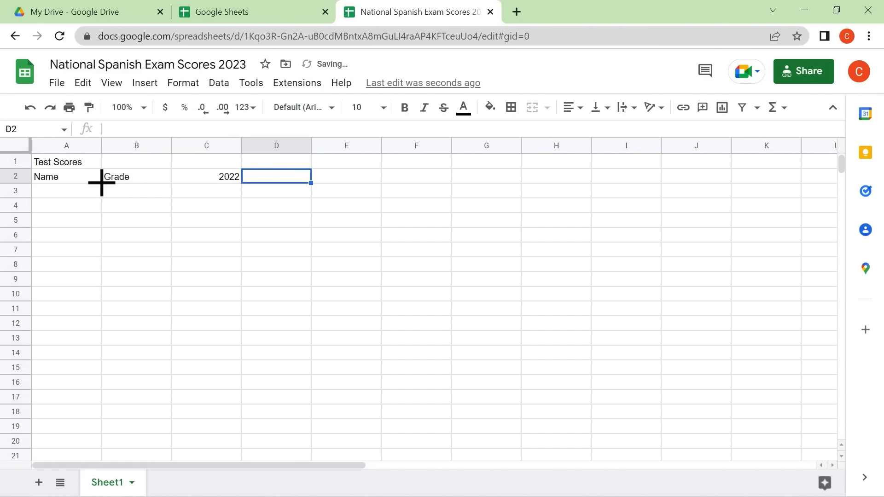
{"action": "type", "text": "20"}
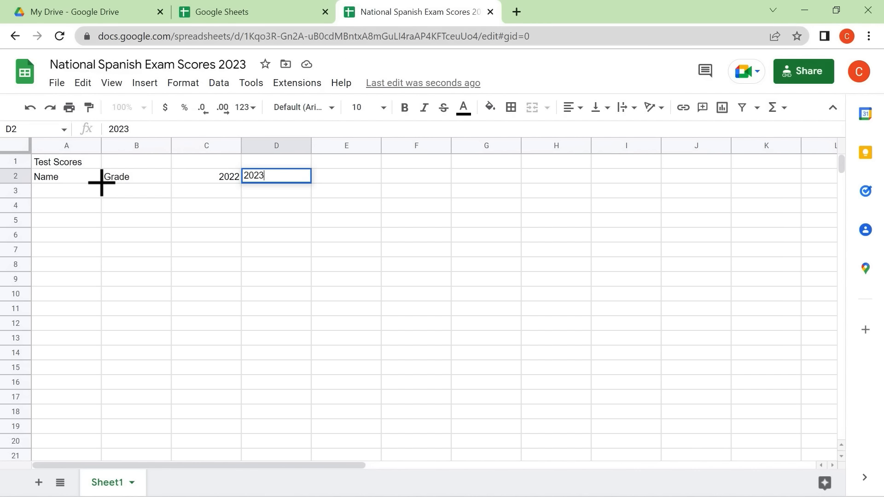
{"action": "type", "text": "23"}
{"action": "key", "text": "Return"}
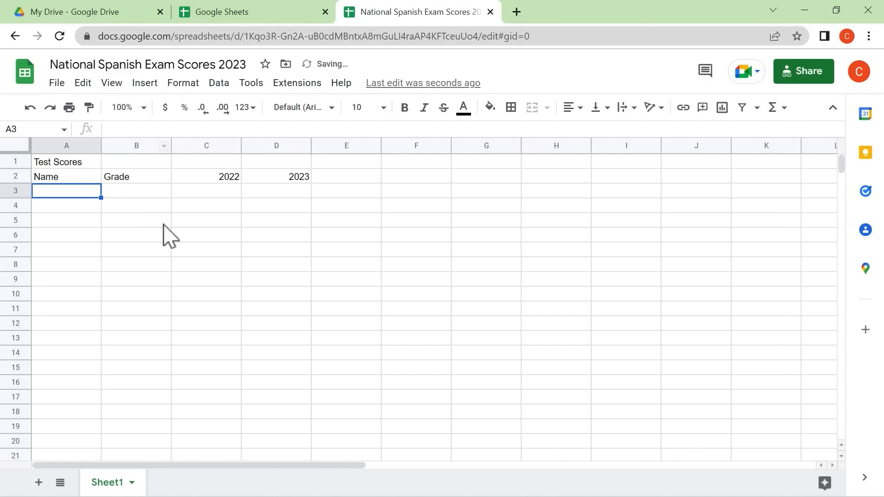
Step: Enter the first student's name in A3 and grade 8 in B3
{"action": "type", "text": "Adam"}
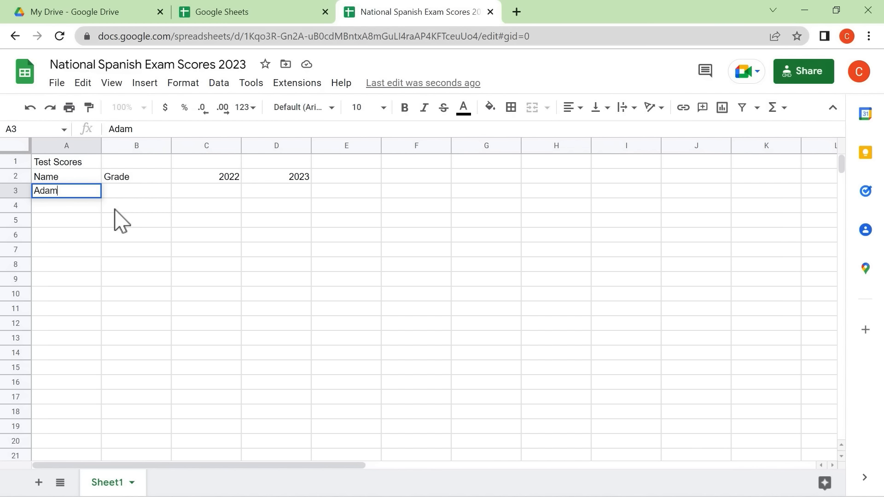
{"action": "key", "text": "Tab"}
{"action": "type", "text": "8"}
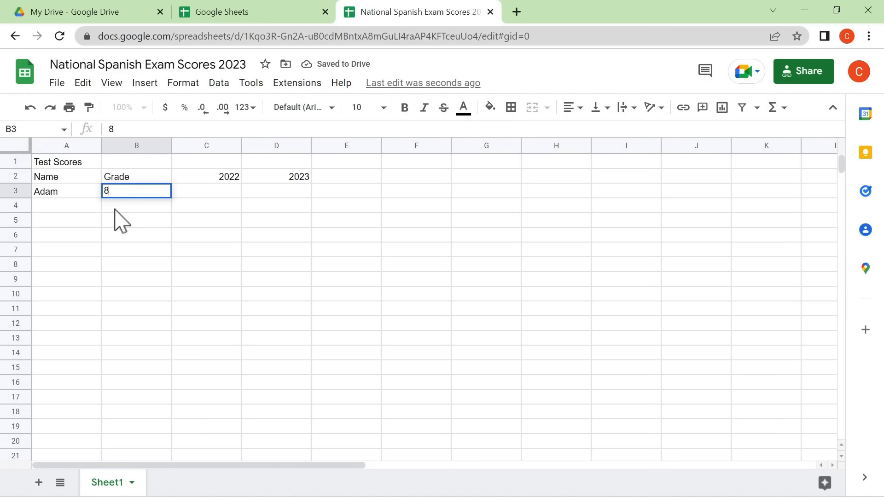
{"action": "key", "text": "Return"}
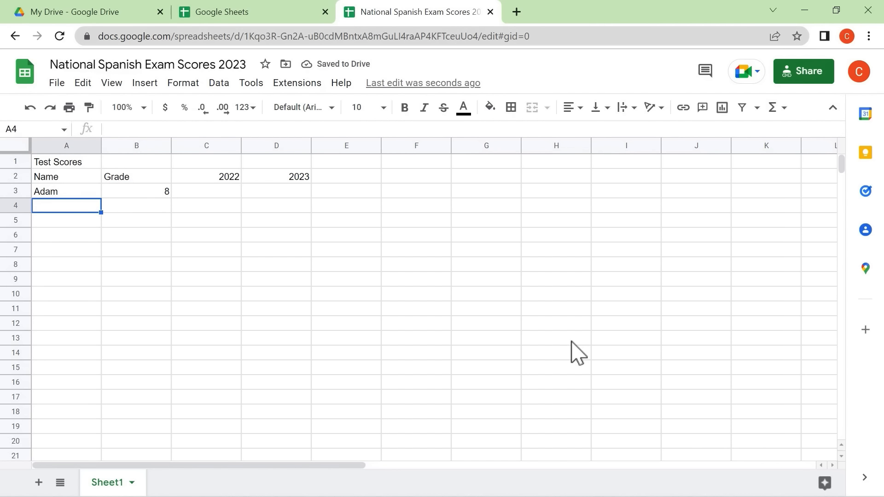
Step: Enter the first student's scores in row 3: 92 for 2022 and 95 for 2023
{"action": "key", "text": "Up"}
{"action": "key", "text": "Right"}
{"action": "key", "text": "Right"}
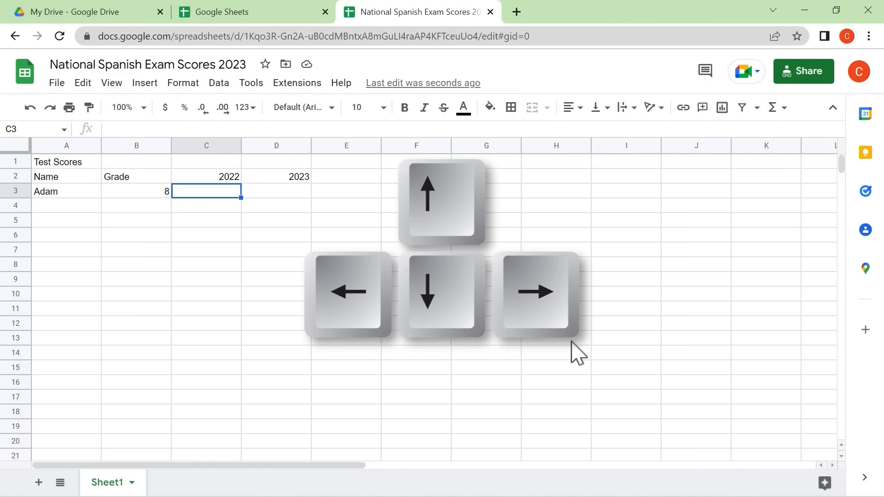
{"action": "type", "text": "92"}
{"action": "key", "text": "Tab"}
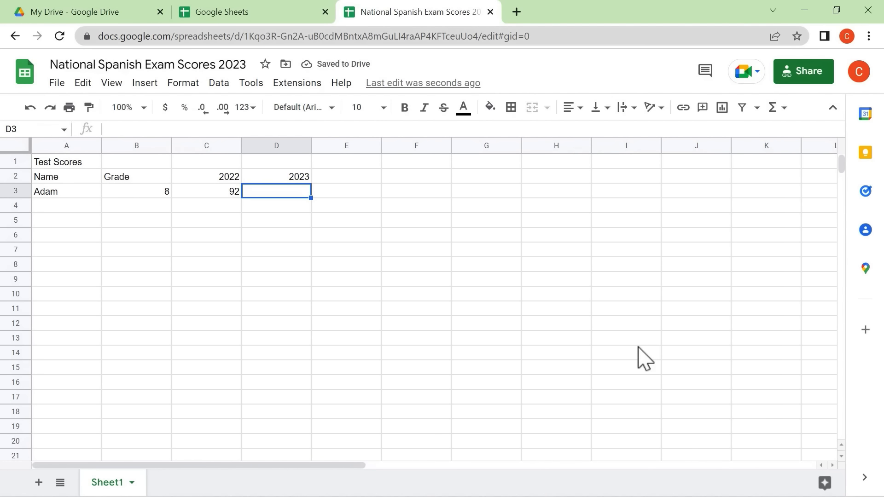
{"action": "type", "text": "9"}
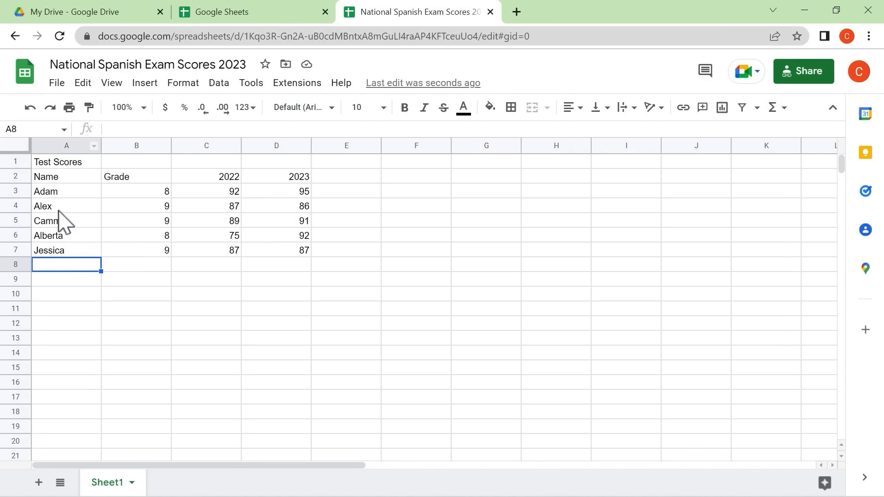
Step: Merge cells A1 through D1 so the Test Scores title spans the whole table
{"action": "left_click", "coordinate": [50, 167]}
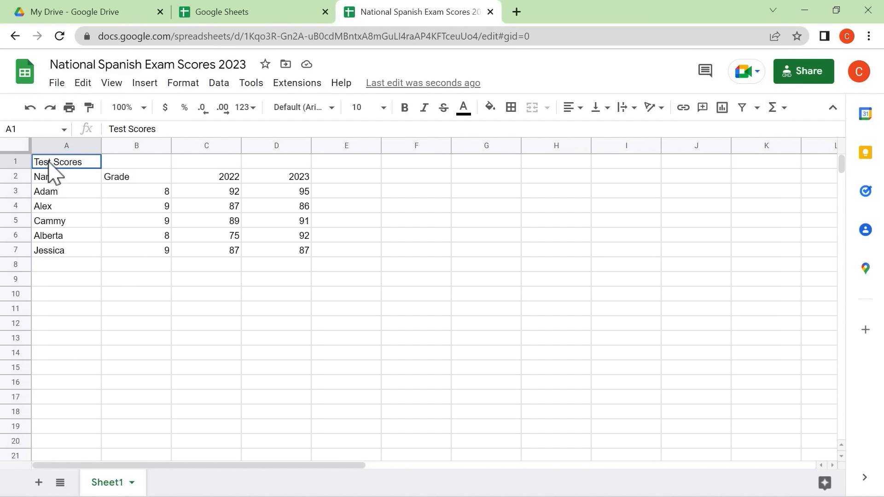
{"action": "left_click_drag", "start_coordinate": [53, 167], "coordinate": [288, 159]}
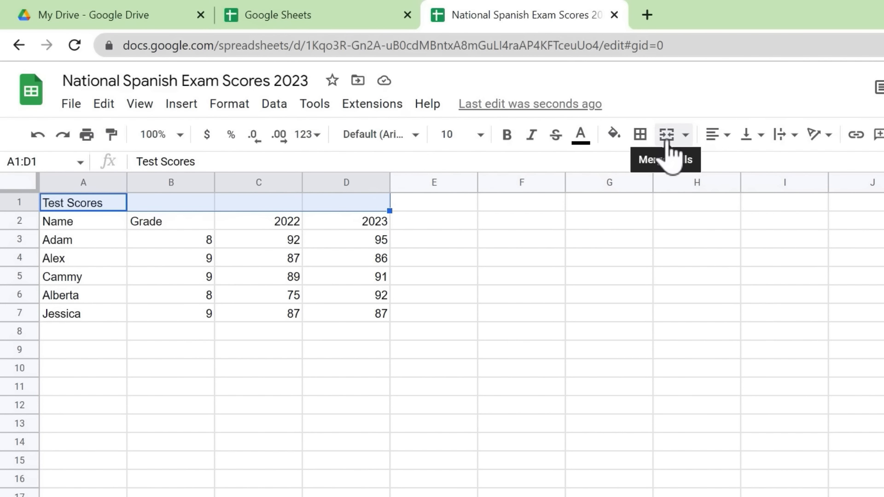
{"action": "left_click", "coordinate": [667, 137]}
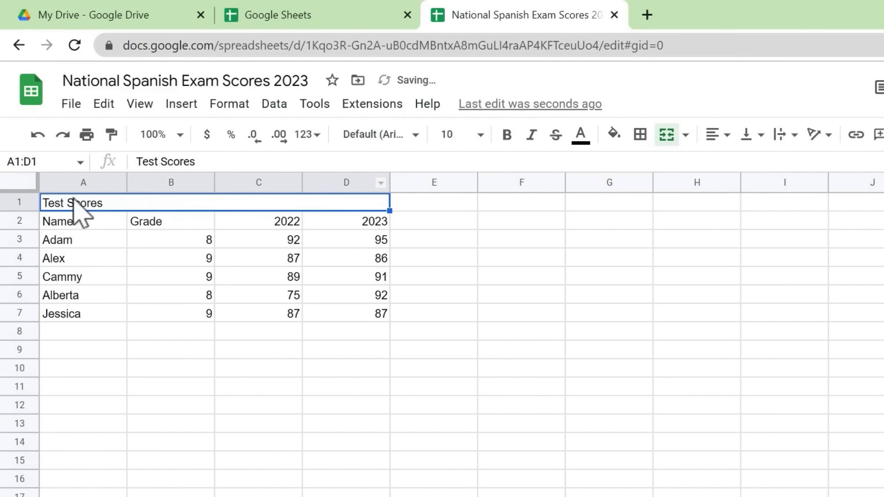
{"action": "key", "text": "Return"}
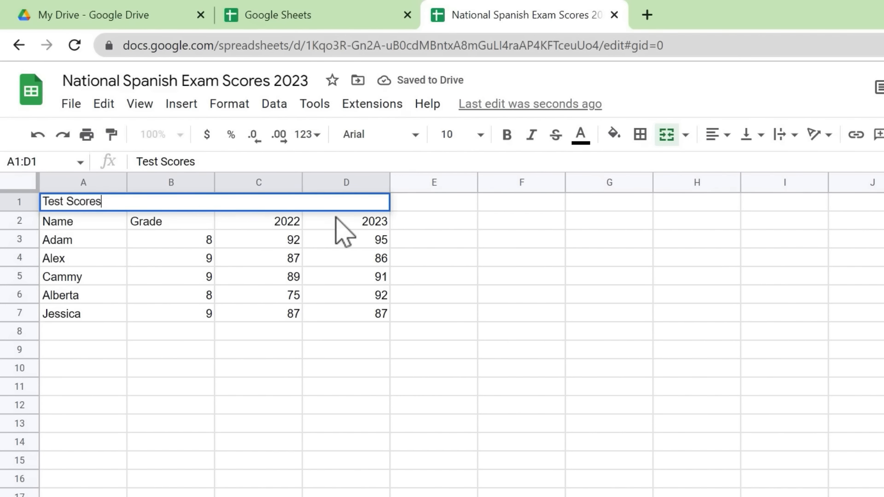
{"action": "key", "text": "Return"}
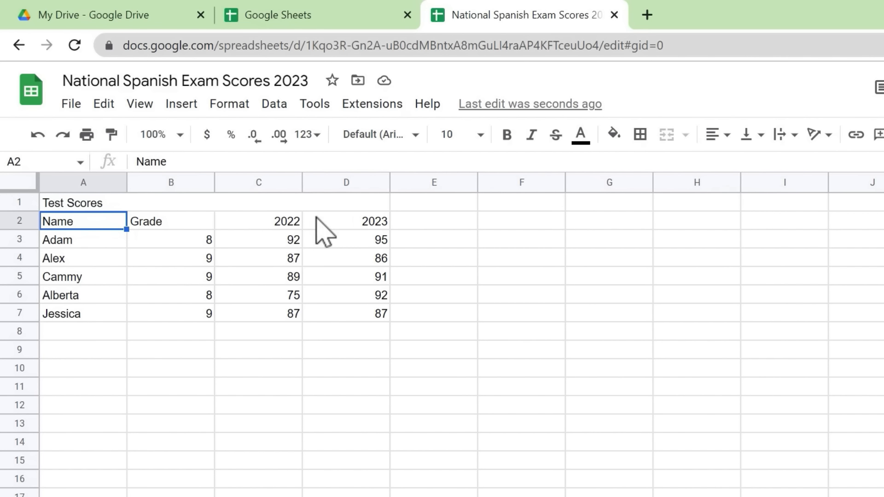
Step: Center the merged Test Scores title, make it bold and set its font size to 12
{"action": "left_click", "coordinate": [138, 205]}
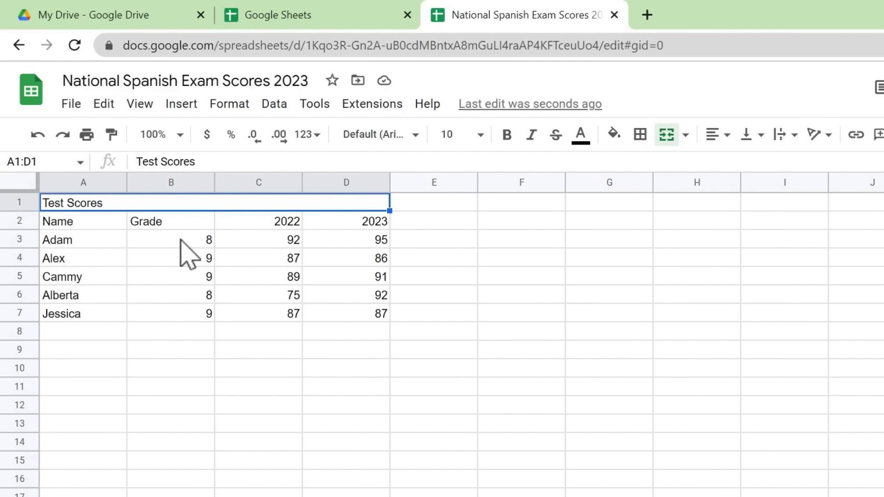
{"action": "left_click", "coordinate": [716, 138]}
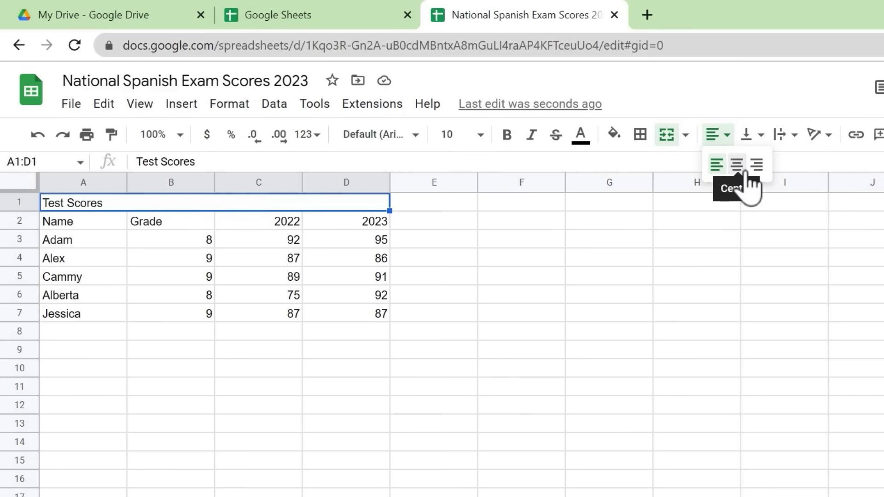
{"action": "left_click", "coordinate": [736, 165]}
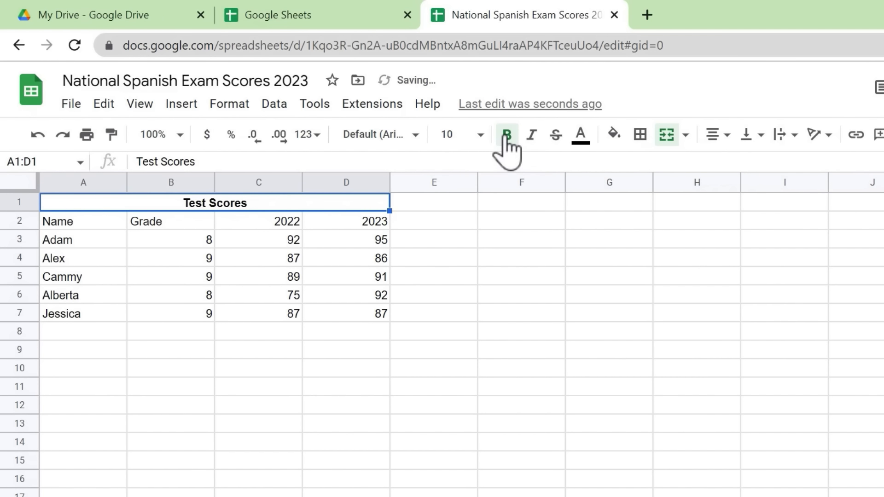
{"action": "left_click", "coordinate": [480, 134]}
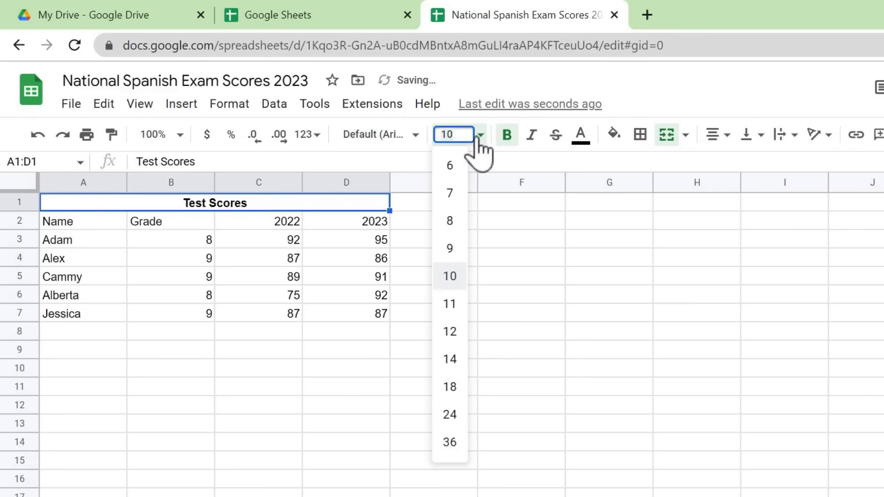
{"action": "left_click", "coordinate": [452, 331]}
{"action": "left_click", "coordinate": [251, 352]}
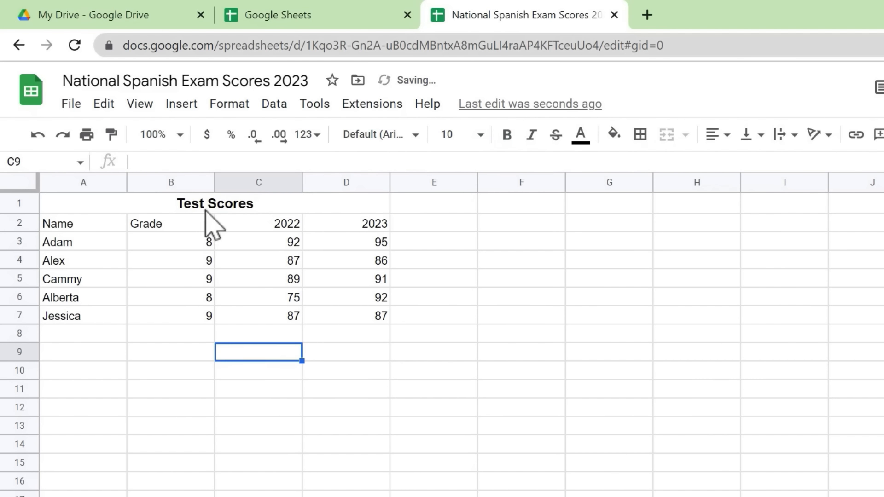
{"action": "left_click", "coordinate": [255, 205]}
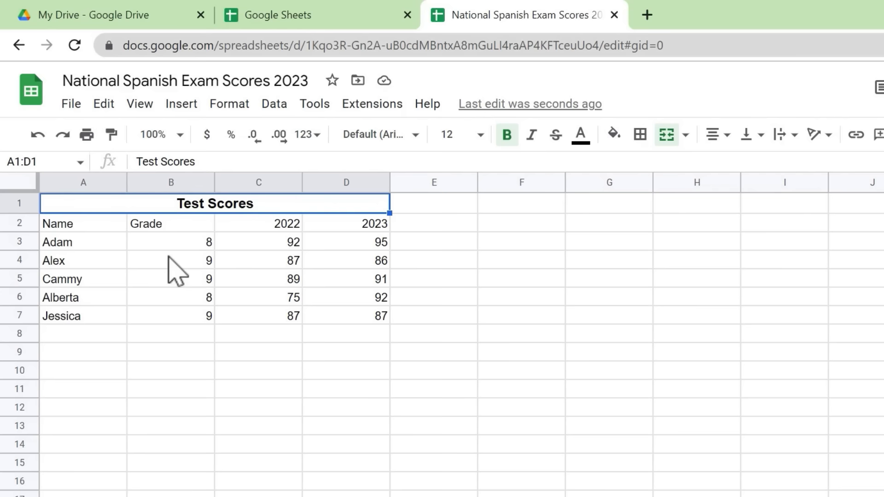
Step: Make the column headings in A2:D2 bold and center them
{"action": "left_click_drag", "start_coordinate": [62, 221], "coordinate": [349, 233]}
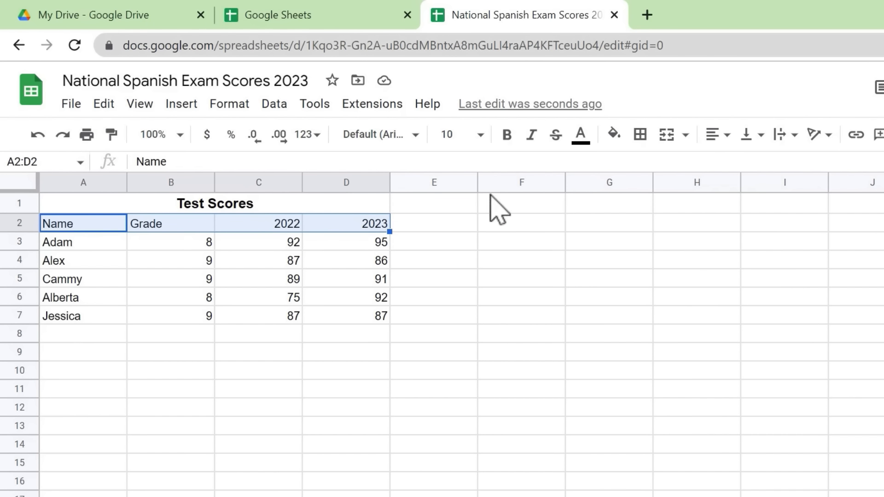
{"action": "left_click", "coordinate": [508, 136]}
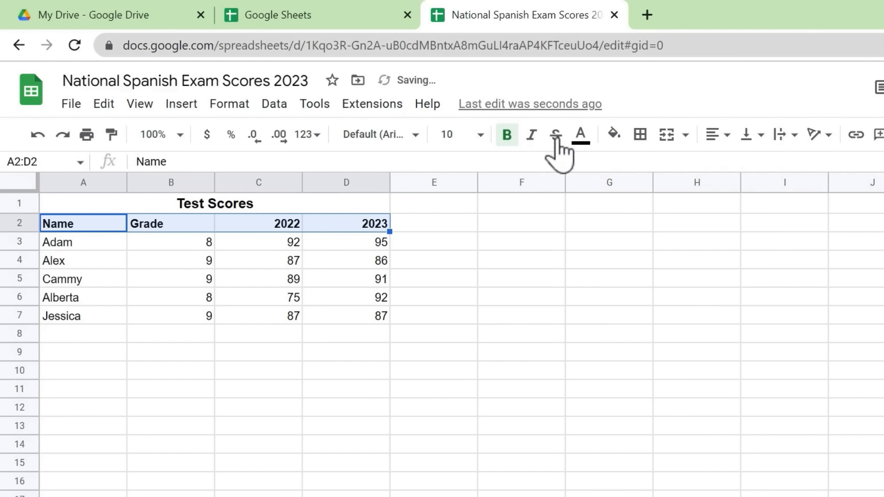
{"action": "left_click", "coordinate": [720, 135]}
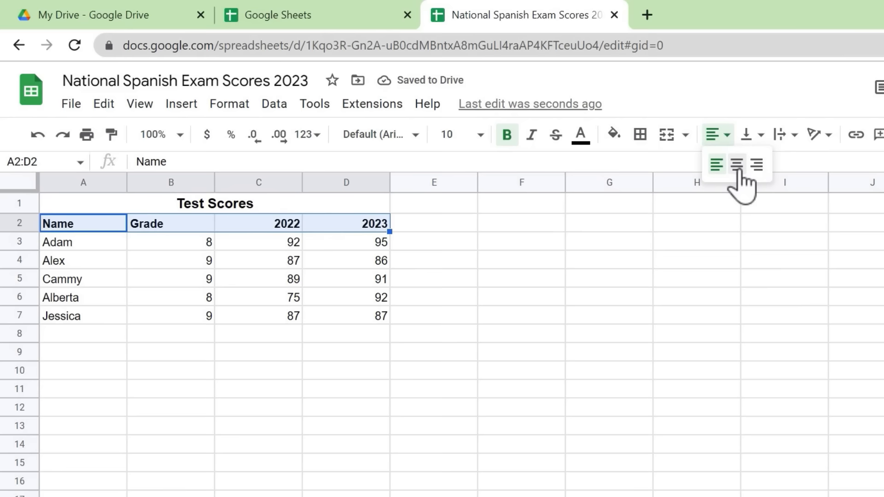
{"action": "left_click", "coordinate": [735, 165]}
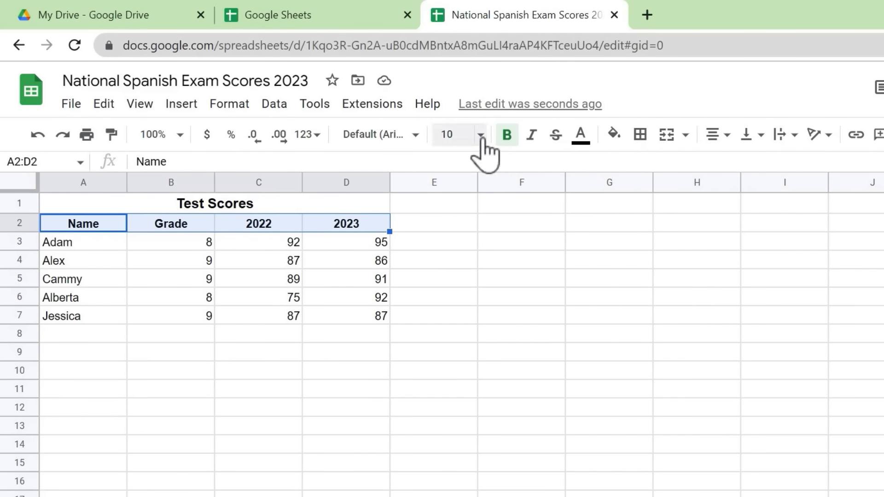
Step: Color the column heading text in A2:D2 blue, and try italic on it before turning italic off again
{"action": "left_click", "coordinate": [584, 139]}
{"action": "left_click", "coordinate": [626, 188]}
{"action": "left_click", "coordinate": [532, 135]}
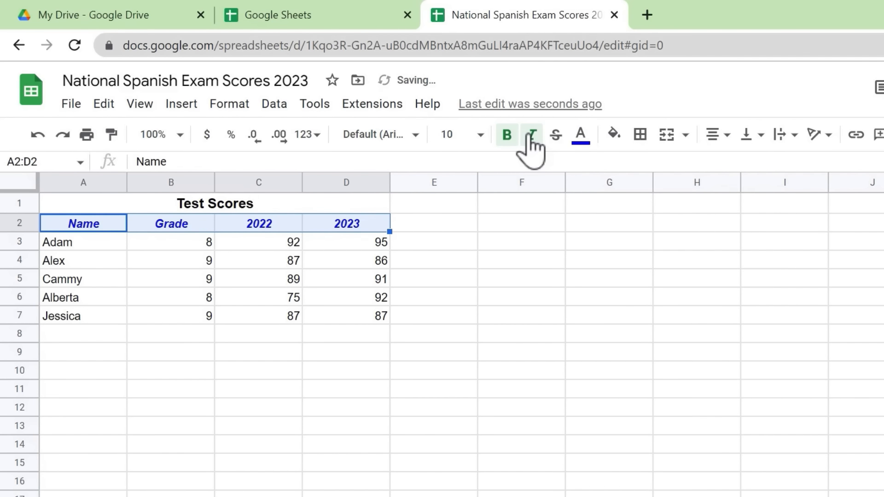
{"action": "left_click", "coordinate": [532, 137]}
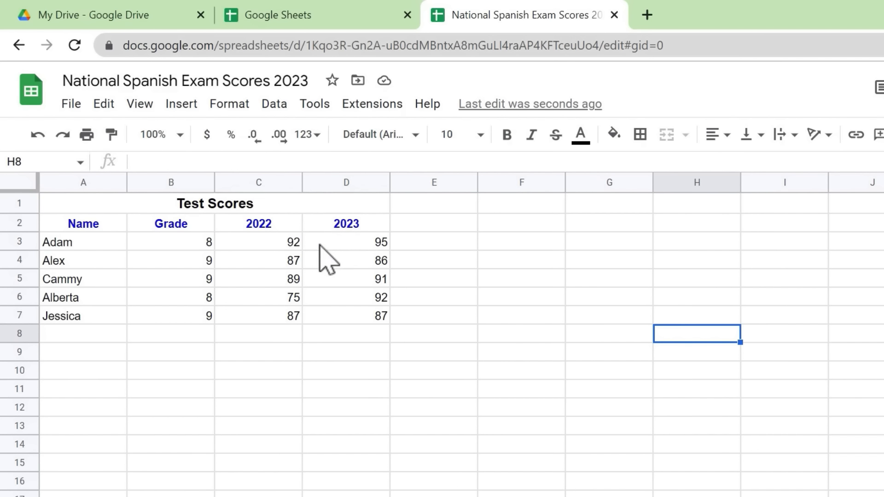
Step: Try the Currency number format on the 2023 scores in D3:D7, and undo it
{"action": "left_click", "coordinate": [393, 237]}
{"action": "left_click", "coordinate": [365, 248]}
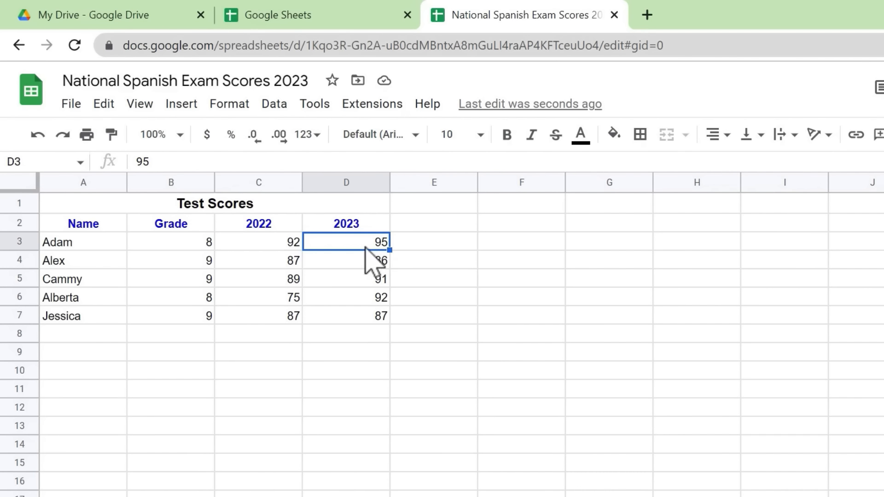
{"action": "left_click_drag", "start_coordinate": [357, 248], "coordinate": [365, 318]}
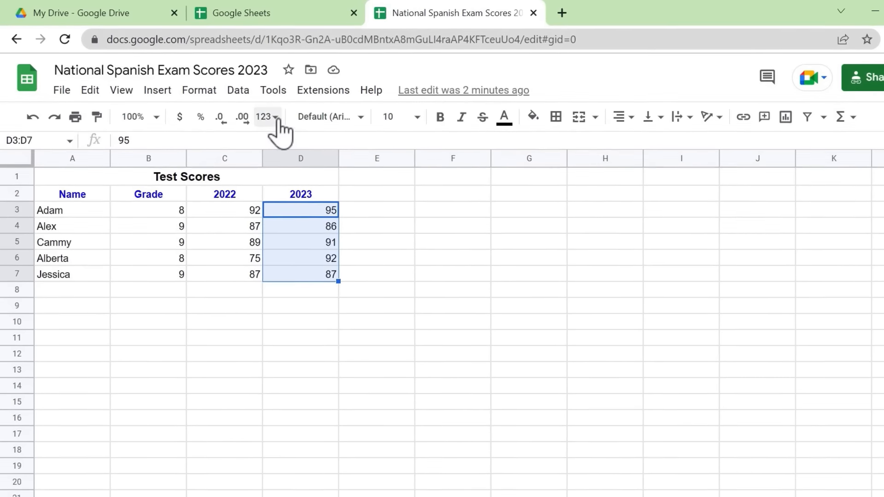
{"action": "left_click", "coordinate": [314, 134]}
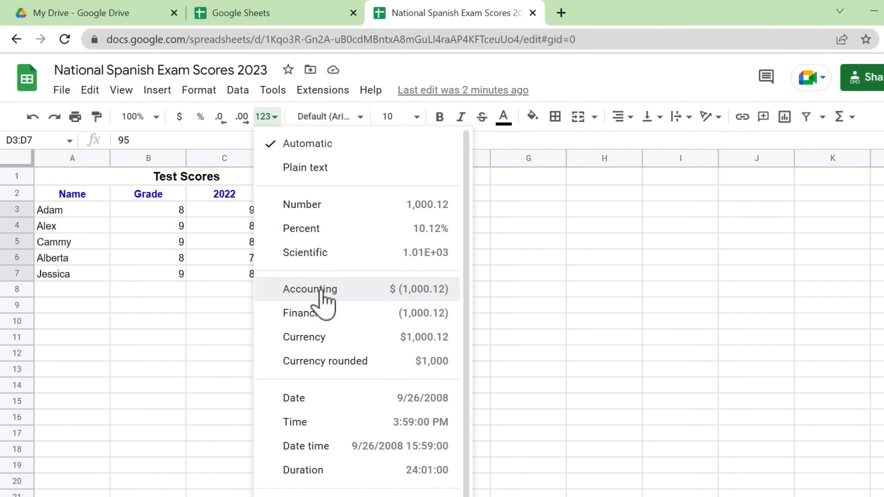
{"action": "left_click", "coordinate": [304, 337]}
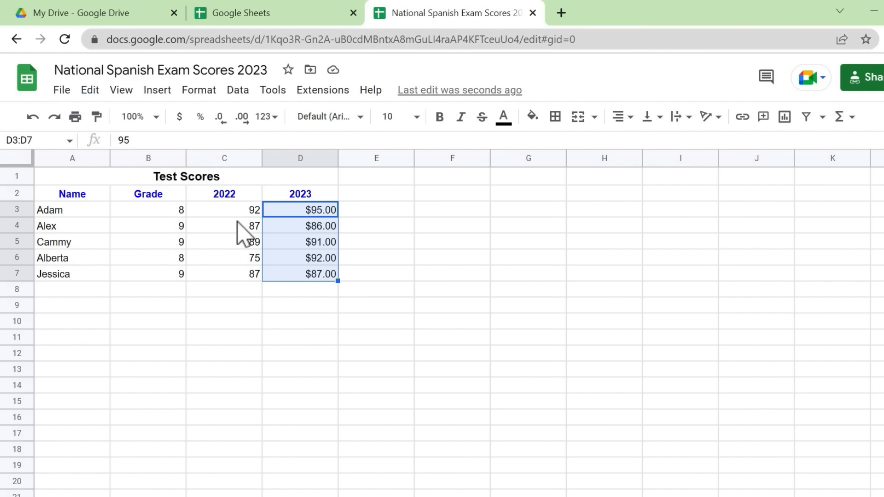
{"action": "left_click", "coordinate": [32, 117]}
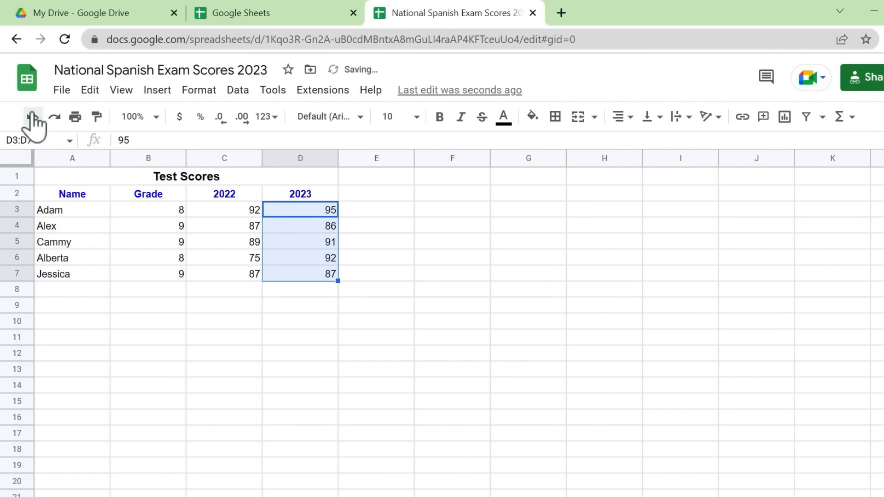
{"action": "left_click", "coordinate": [268, 116]}
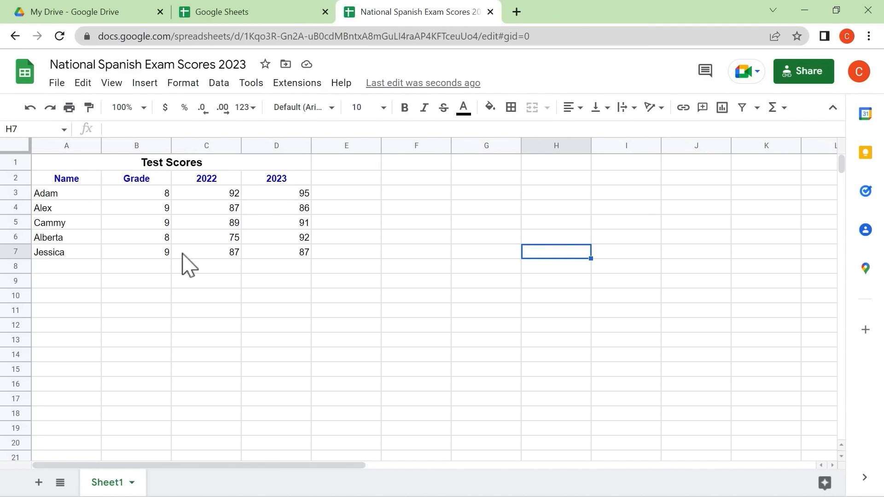
Step: Sort the student rows A3:D7 alphabetically by column A, A to Z
{"action": "key", "text": "Left"}
{"action": "key", "text": "Left"}
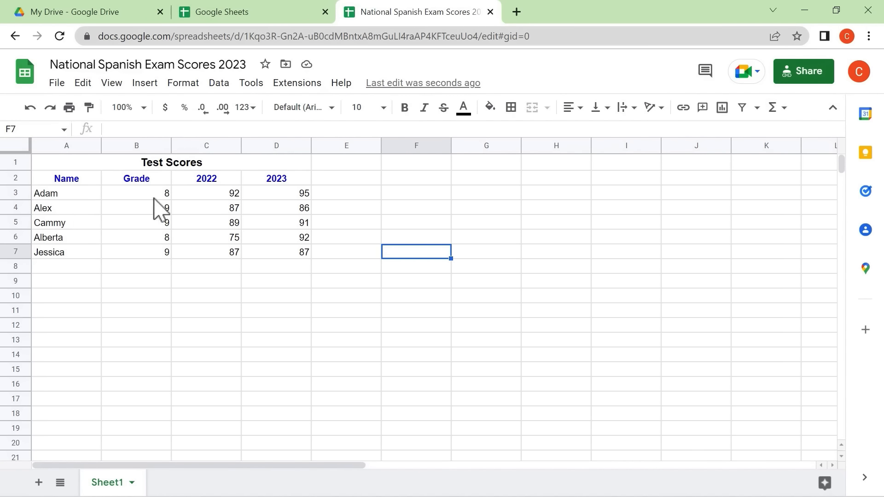
{"action": "left_click_drag", "start_coordinate": [54, 194], "coordinate": [297, 267]}
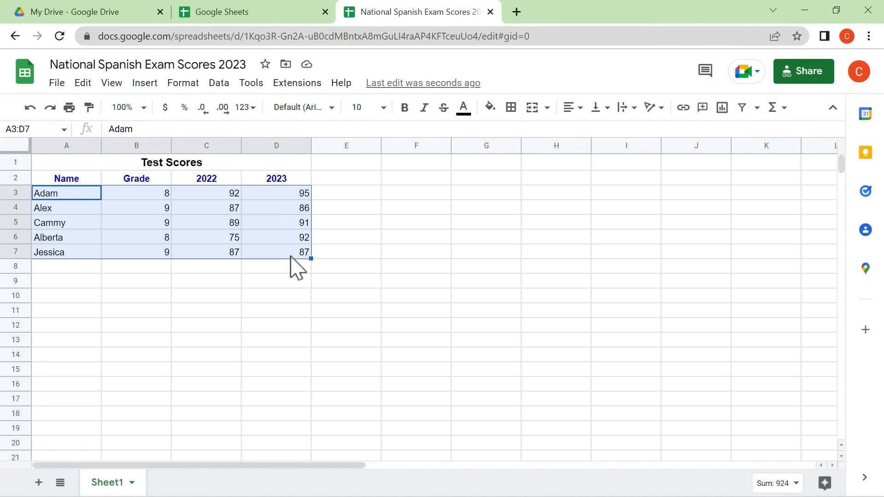
{"action": "left_click", "coordinate": [217, 84]}
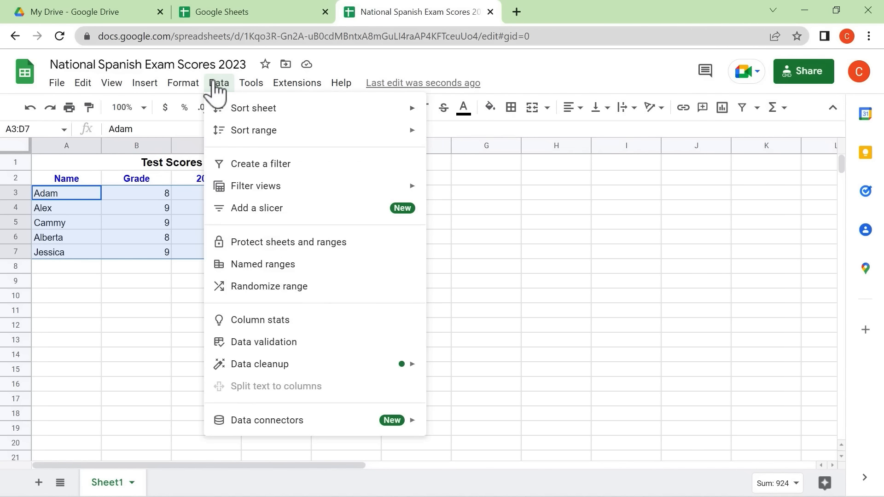
{"action": "mouse_move", "coordinate": [253, 134]}
{"action": "mouse_move", "coordinate": [355, 134]}
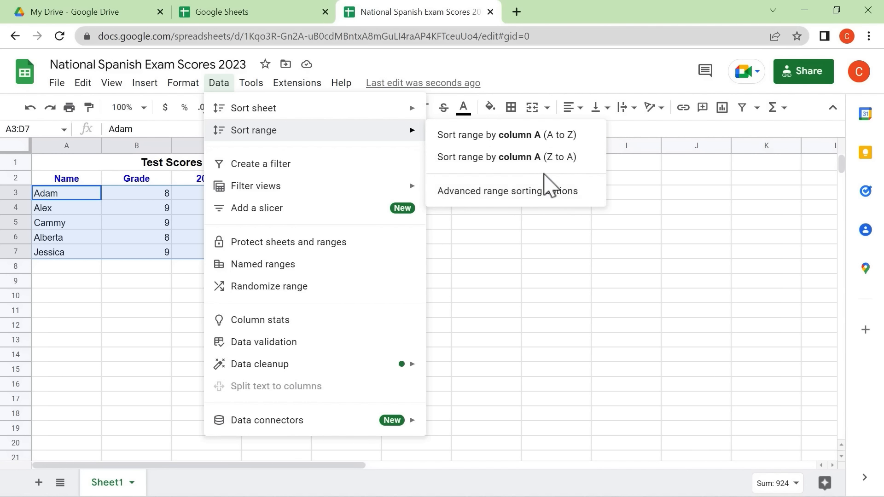
{"action": "left_click", "coordinate": [511, 138]}
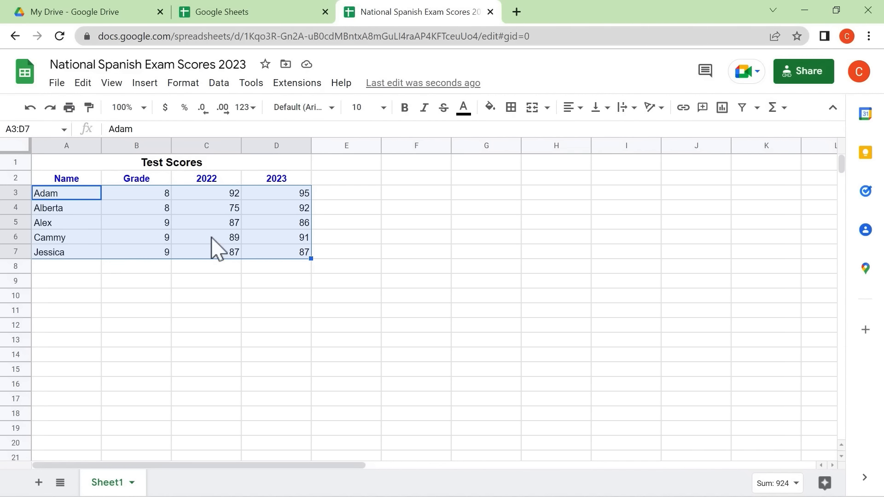
Step: Sort the range A3:D7 by the 2023 scores in column D in ascending order (A to Z)
{"action": "left_click", "coordinate": [288, 189]}
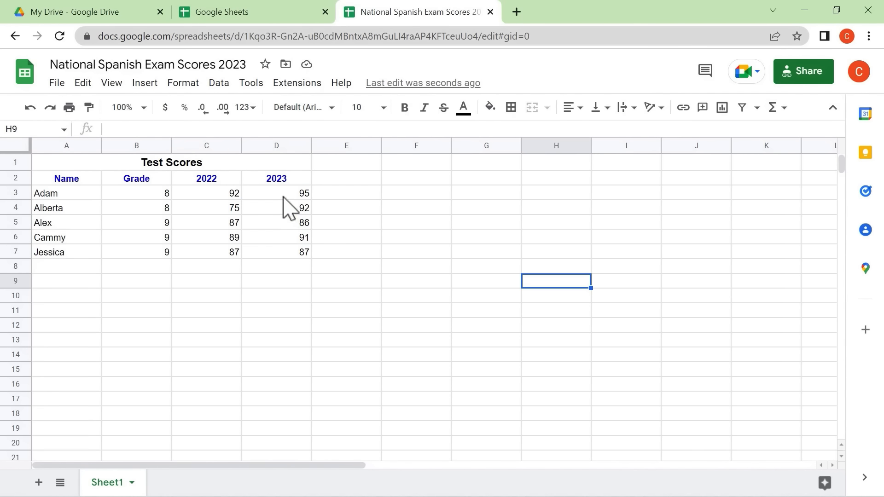
{"action": "left_click_drag", "start_coordinate": [283, 195], "coordinate": [59, 263]}
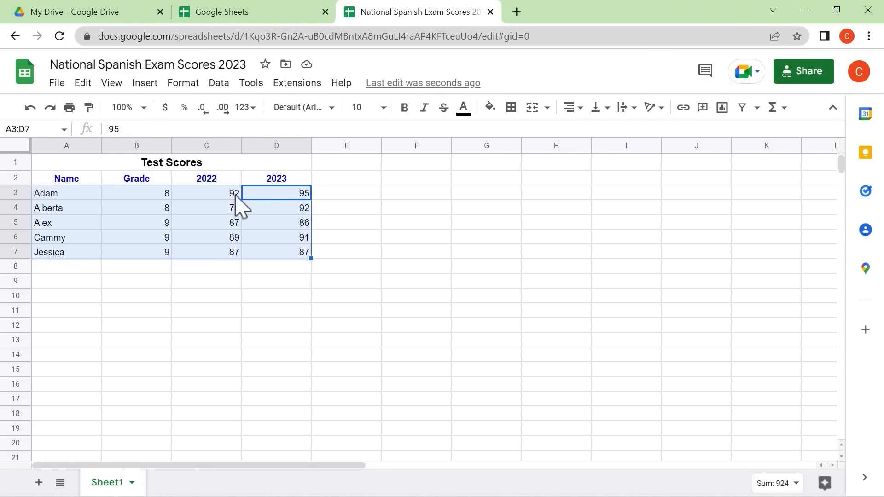
{"action": "left_click", "coordinate": [218, 83]}
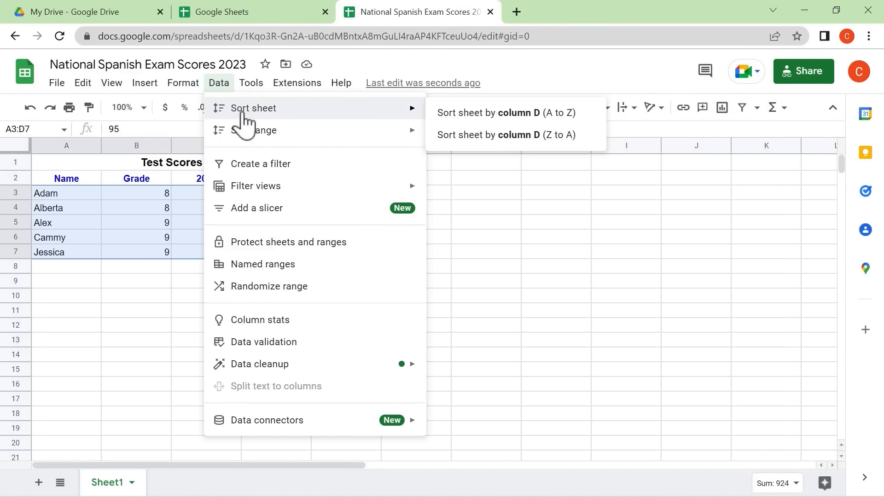
{"action": "mouse_move", "coordinate": [211, 134]}
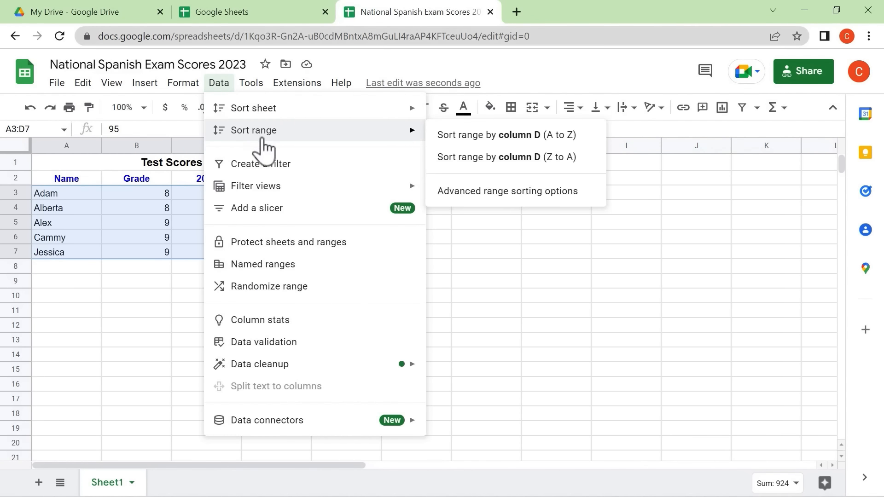
{"action": "left_click", "coordinate": [573, 139]}
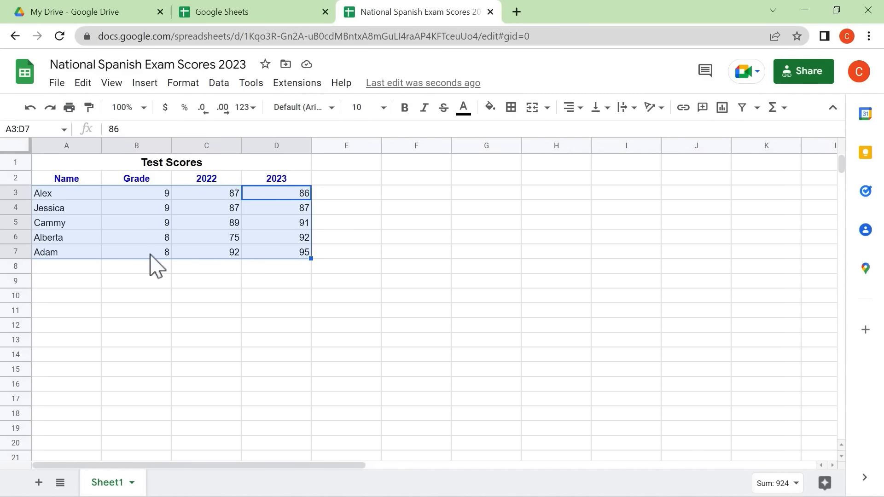
Step: Re-sort the range A3:D7 by column D in descending order (Z to A)
{"action": "left_click", "coordinate": [219, 83]}
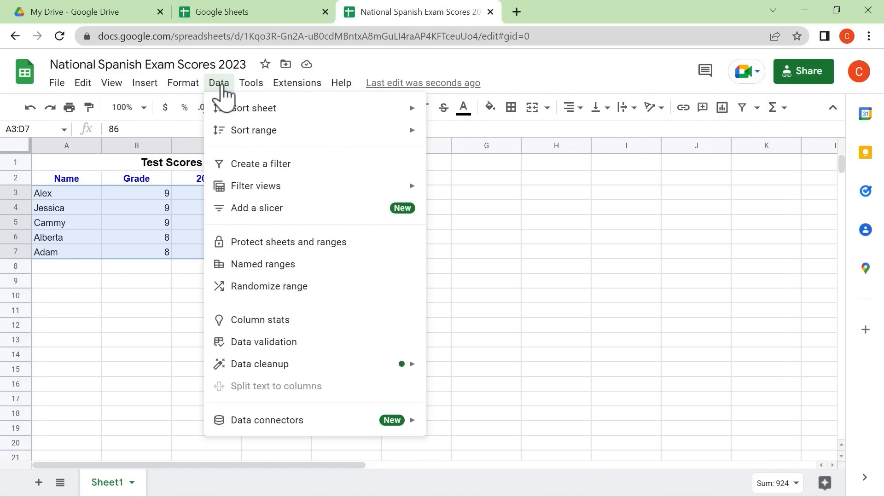
{"action": "mouse_move", "coordinate": [309, 145]}
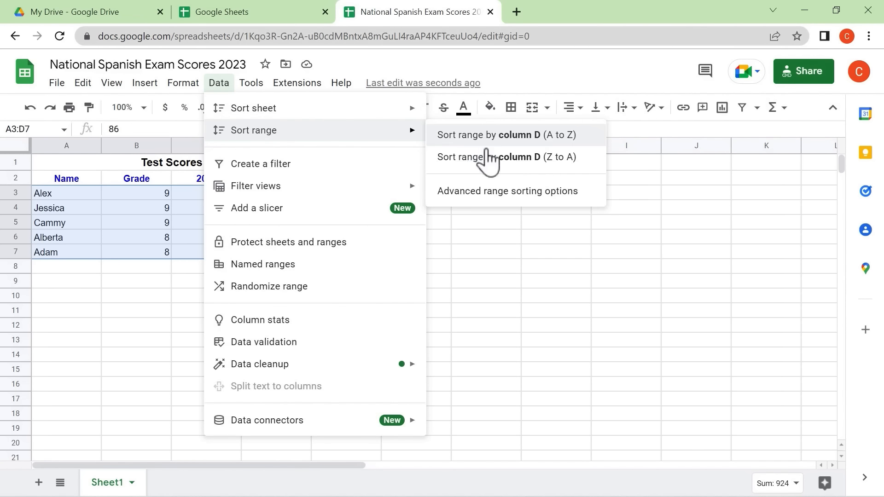
{"action": "left_click", "coordinate": [570, 166]}
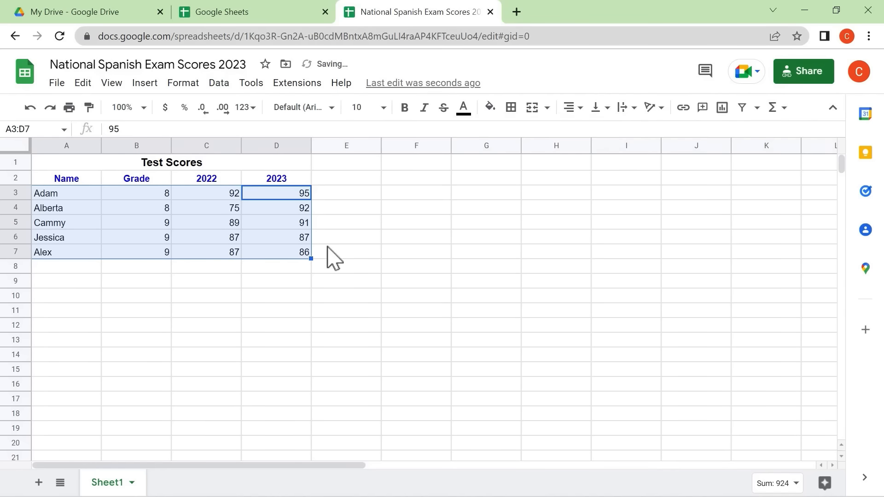
Step: Sort the range A3:D7 by grade in column B, A to Z, using the advanced range sorting options
{"action": "left_click", "coordinate": [198, 194]}
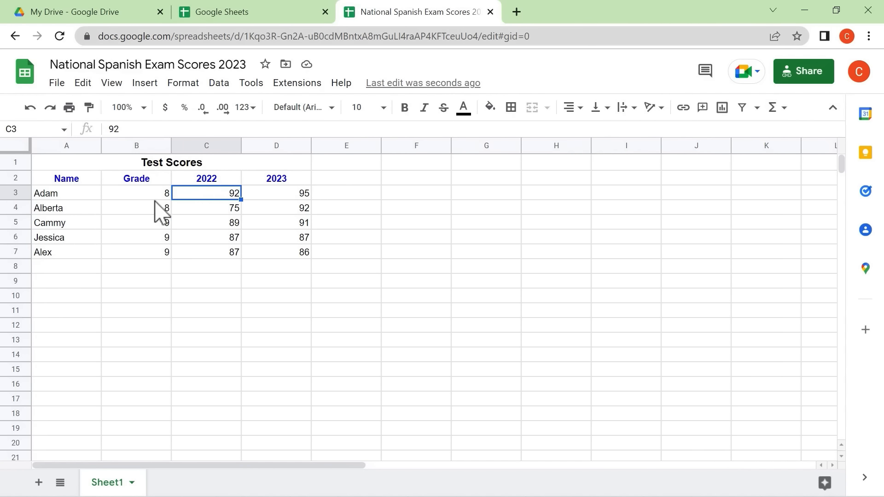
{"action": "left_click", "coordinate": [90, 198]}
{"action": "left_click", "coordinate": [62, 222]}
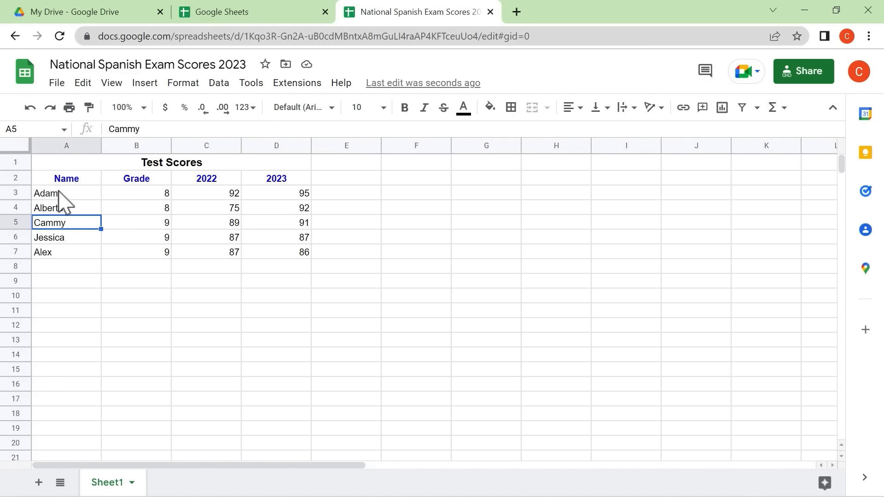
{"action": "left_click", "coordinate": [59, 196]}
{"action": "left_click", "coordinate": [301, 253], "text": "shift"}
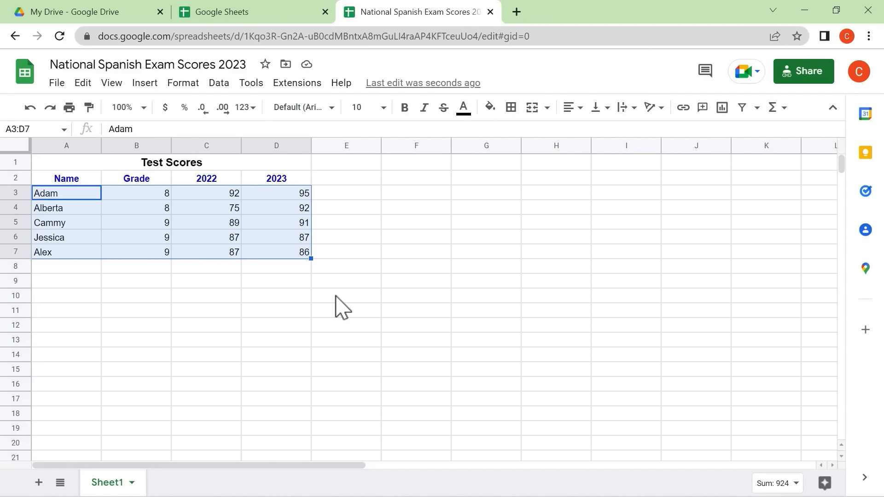
{"action": "left_click", "coordinate": [218, 83]}
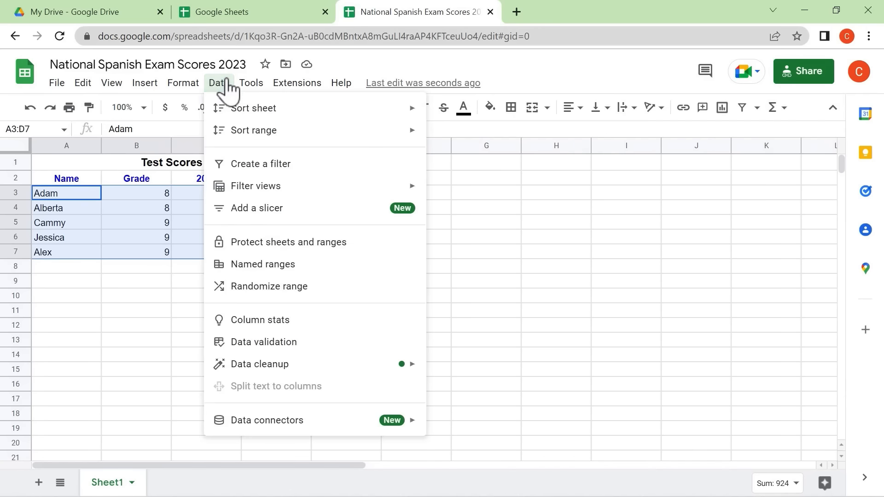
{"action": "mouse_move", "coordinate": [236, 132]}
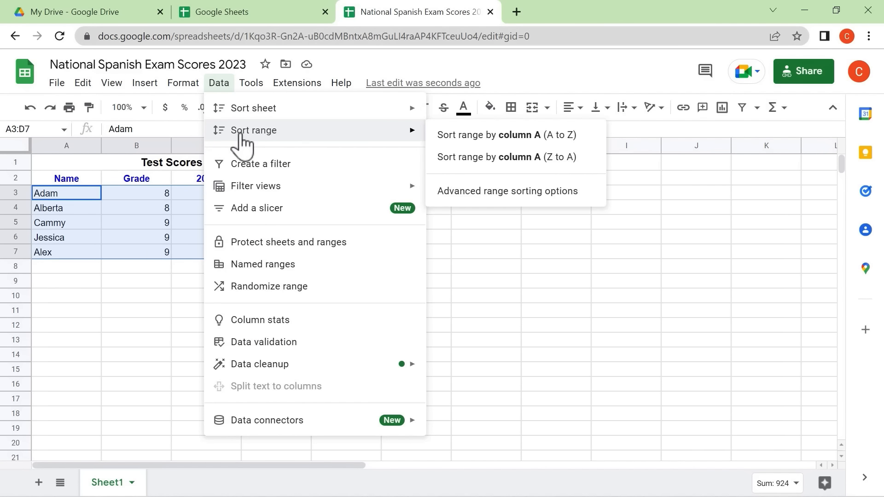
{"action": "left_click", "coordinate": [478, 206]}
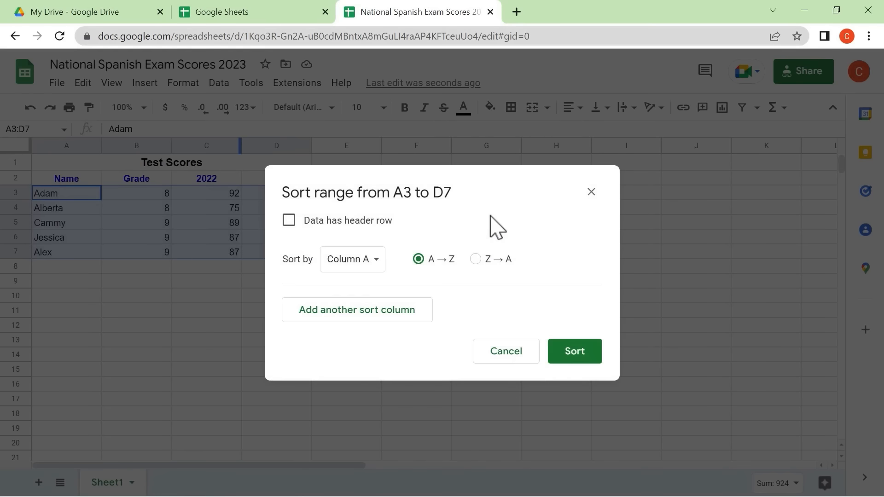
{"action": "left_click", "coordinate": [371, 260]}
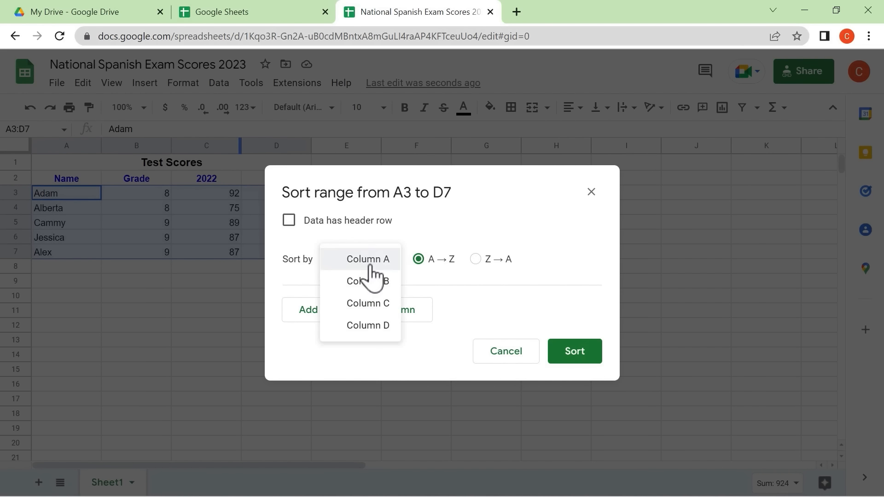
{"action": "left_click", "coordinate": [381, 286]}
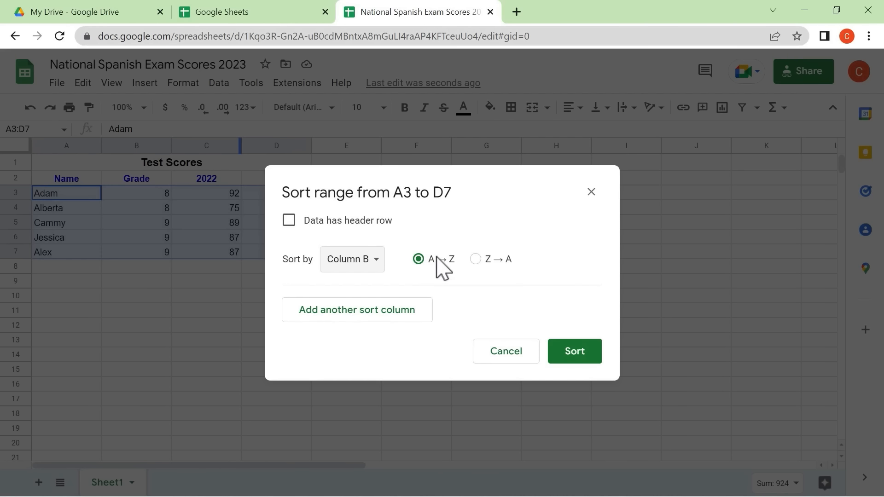
{"action": "left_click", "coordinate": [573, 359]}
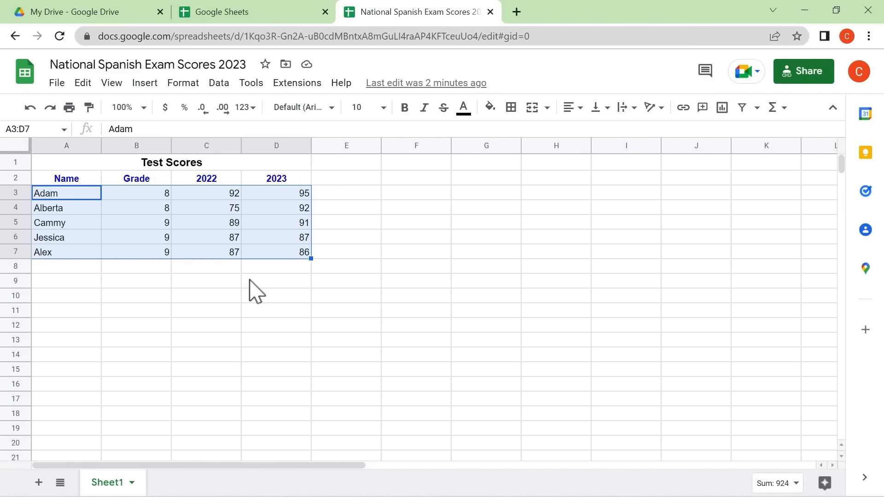
Step: Insert one column to the right of column D and enter the heading Fee Paid in E2
{"action": "left_click", "coordinate": [342, 182]}
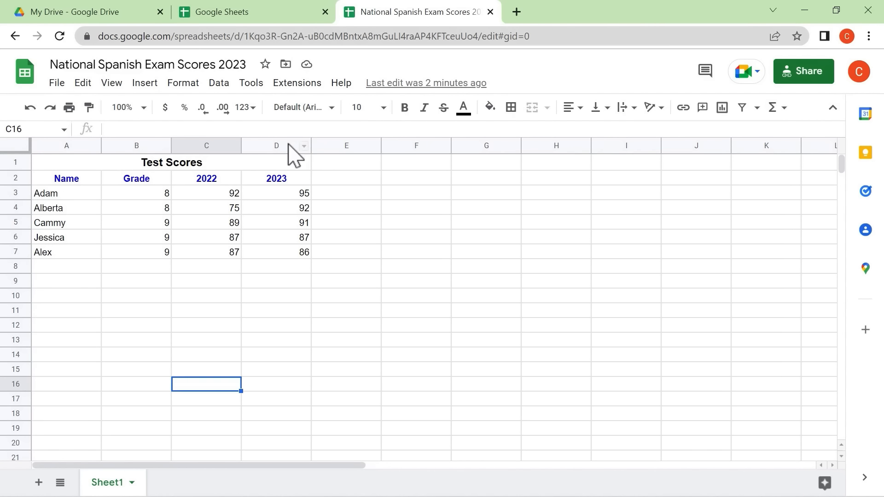
{"action": "left_click", "coordinate": [288, 145]}
{"action": "right_click", "coordinate": [287, 144]}
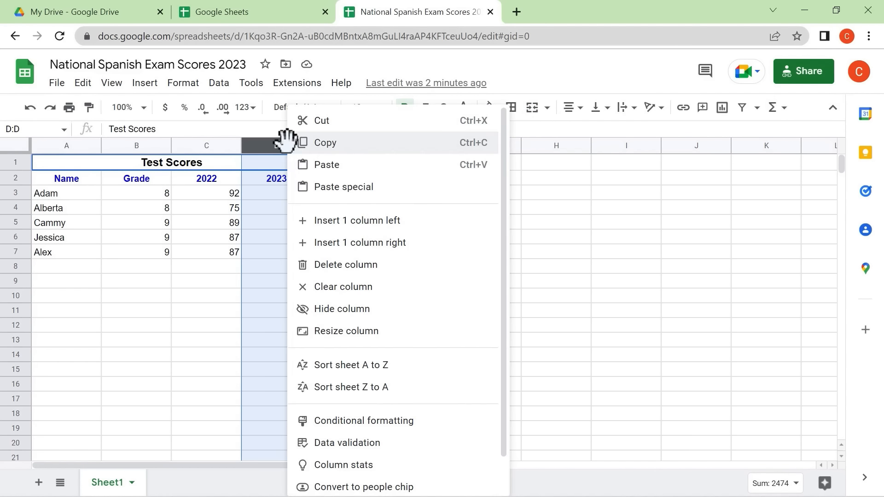
{"action": "left_click", "coordinate": [353, 251]}
{"action": "left_click", "coordinate": [350, 181]}
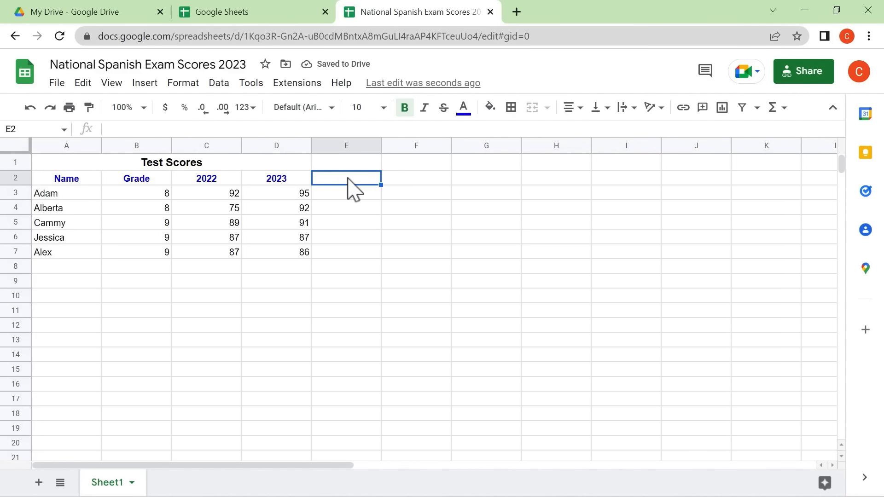
{"action": "type", "text": "Fee Paid"}
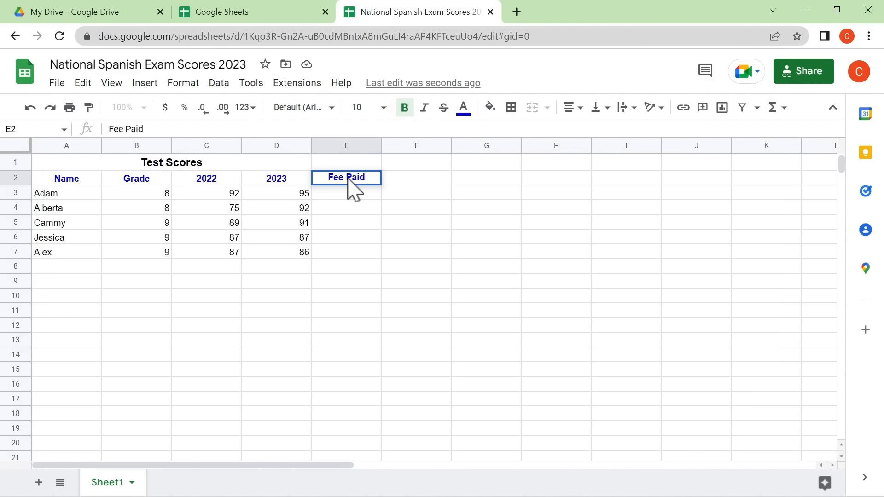
{"action": "key", "text": "Return"}
Step: Enter the fee amounts 6, 4, 3, 6 and 6 in cells E3 through E7
{"action": "type", "text": "6"}
{"action": "key", "text": "Return"}
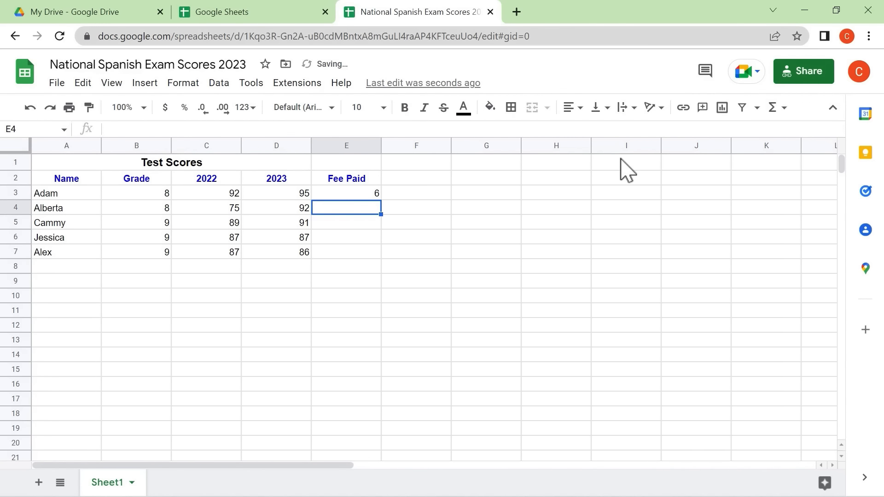
{"action": "type", "text": "4"}
{"action": "key", "text": "Return"}
{"action": "type", "text": "3"}
{"action": "key", "text": "Return"}
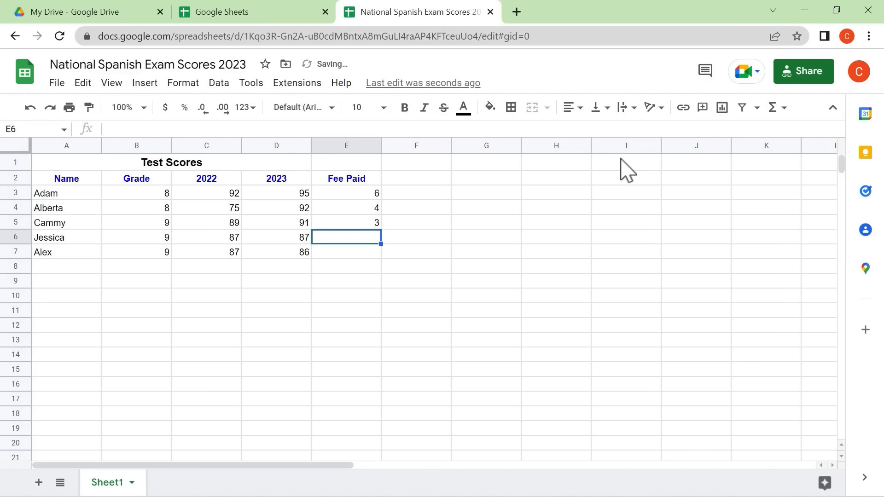
{"action": "type", "text": "6"}
{"action": "key", "text": "Return"}
{"action": "type", "text": "6"}
{"action": "key", "text": "Return"}
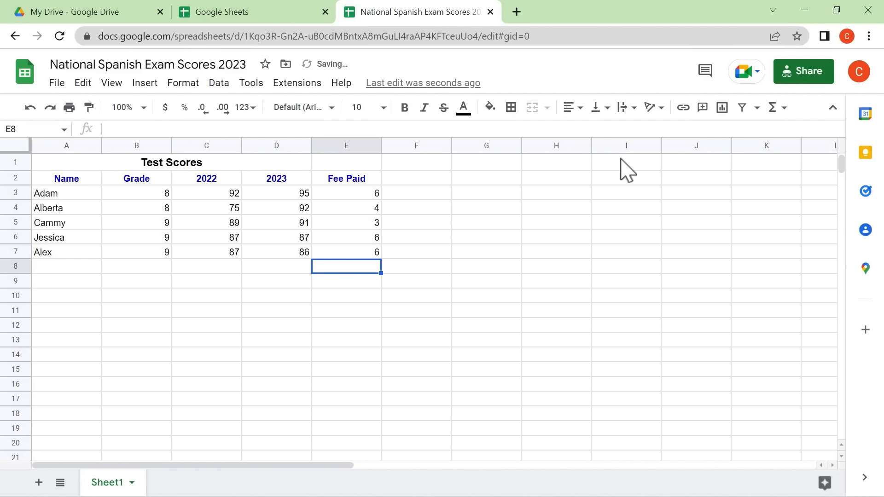
Step: Format the fee amounts in E3:E7 as currency
{"action": "left_click_drag", "start_coordinate": [347, 194], "coordinate": [344, 256]}
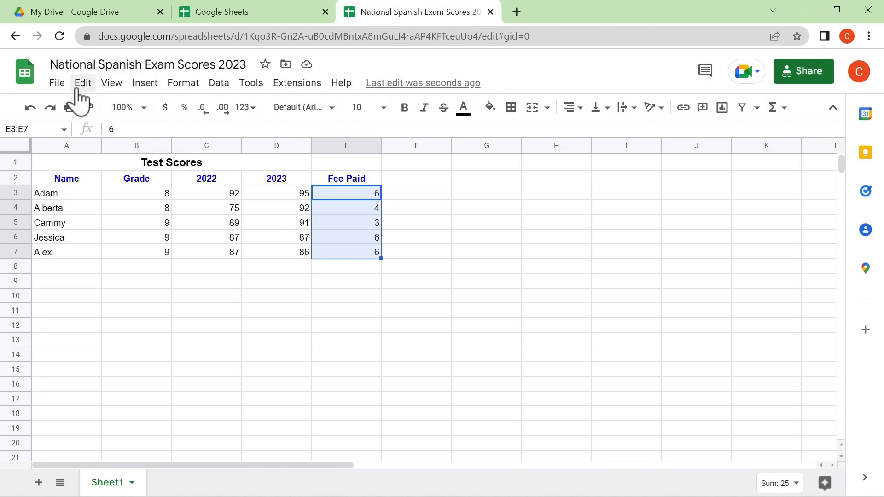
{"action": "left_click", "coordinate": [251, 110]}
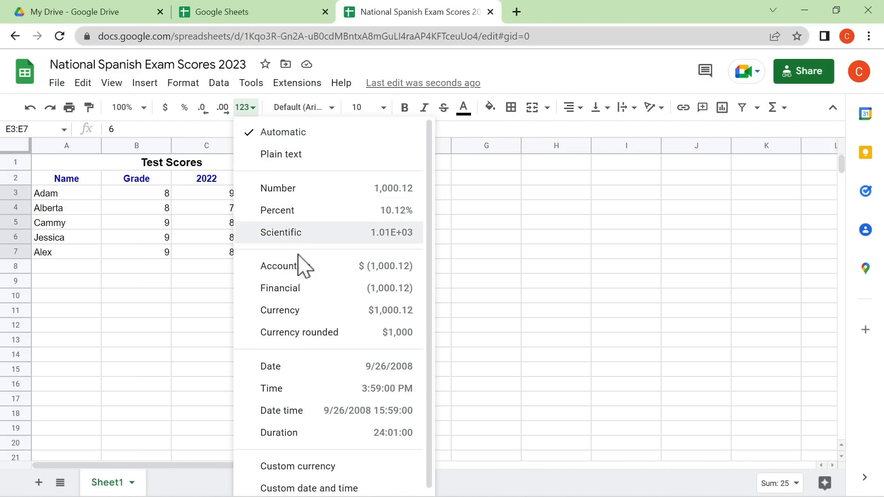
{"action": "left_click", "coordinate": [295, 310]}
{"action": "left_click", "coordinate": [445, 327]}
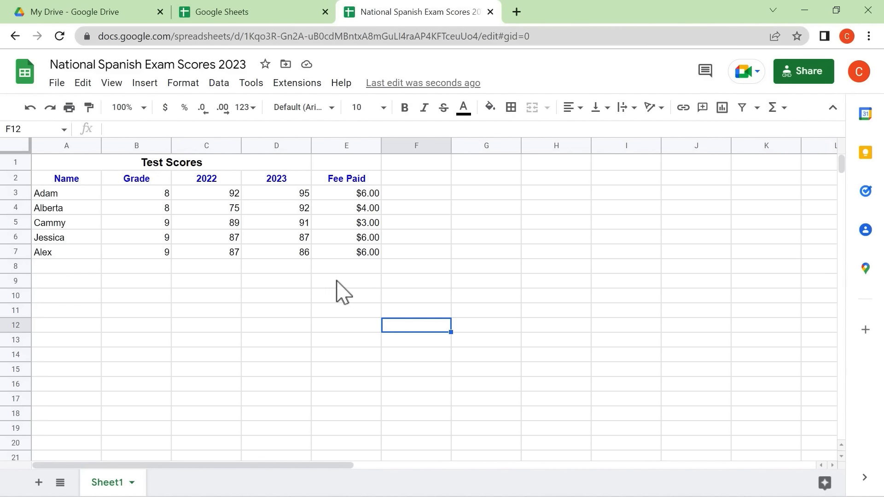
Step: Enter the label "Total:" in cell D9, below the 2023 scores
{"action": "left_click", "coordinate": [281, 282]}
{"action": "type", "text": "Total:"}
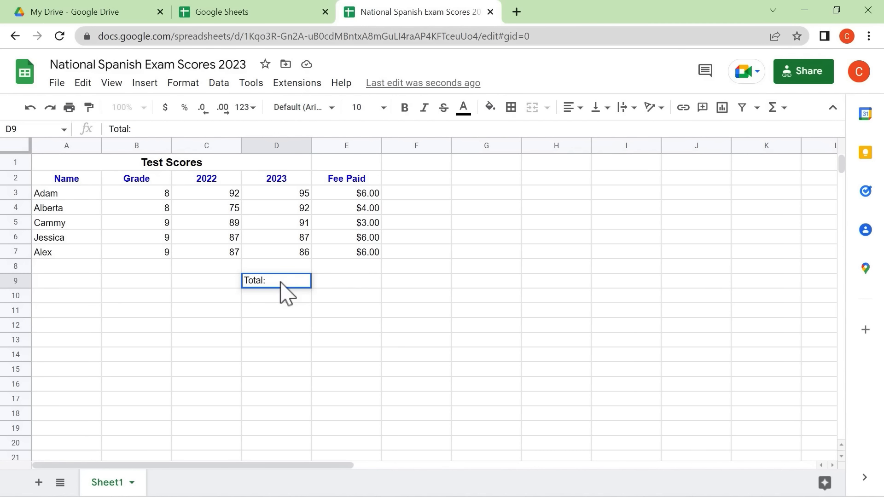
{"action": "key", "text": "Tab"}
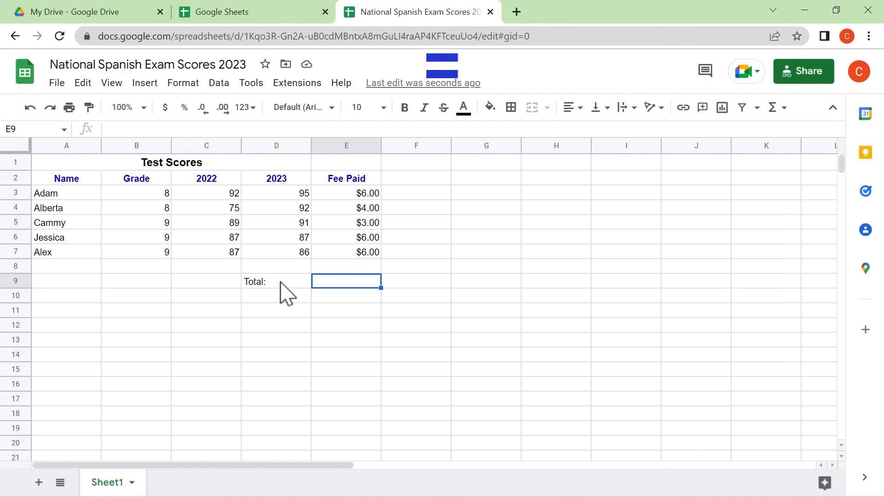
{"action": "type", "text": "="}
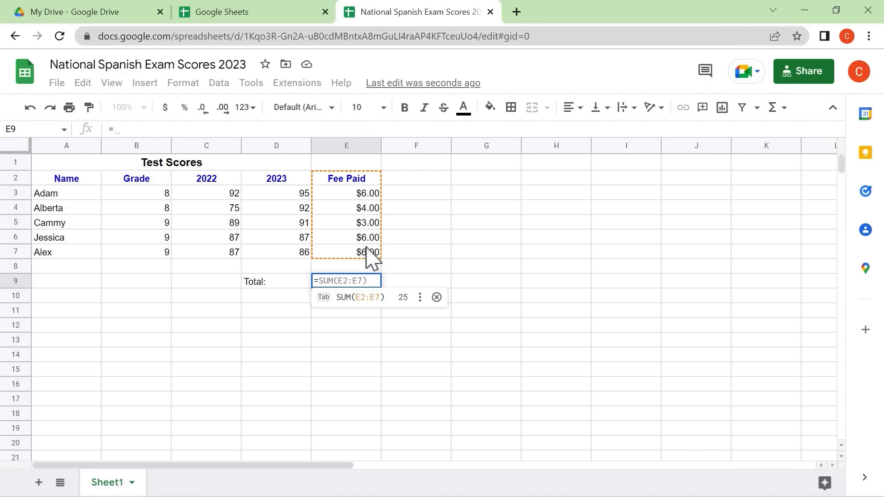
{"action": "key", "text": "Tab"}
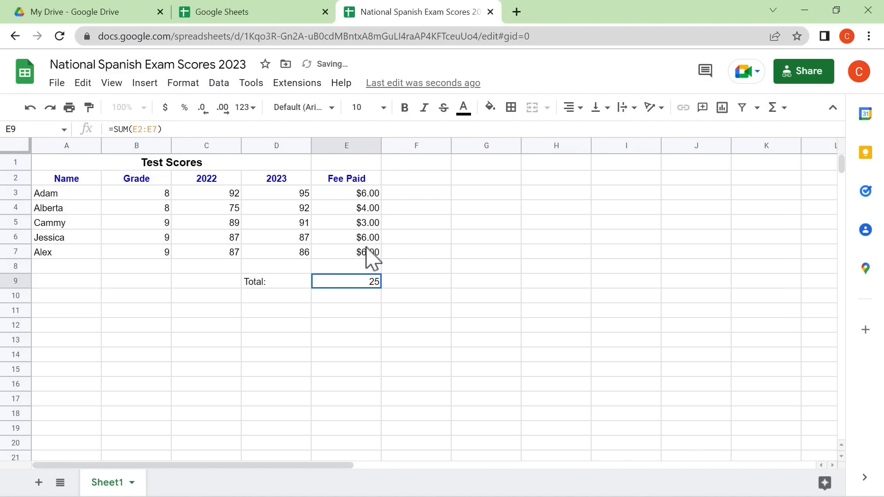
{"action": "key", "text": "Delete"}
Step: Start a SUM formula in cell E9 with =sum( beside the Total: label
{"action": "type", "text": "="}
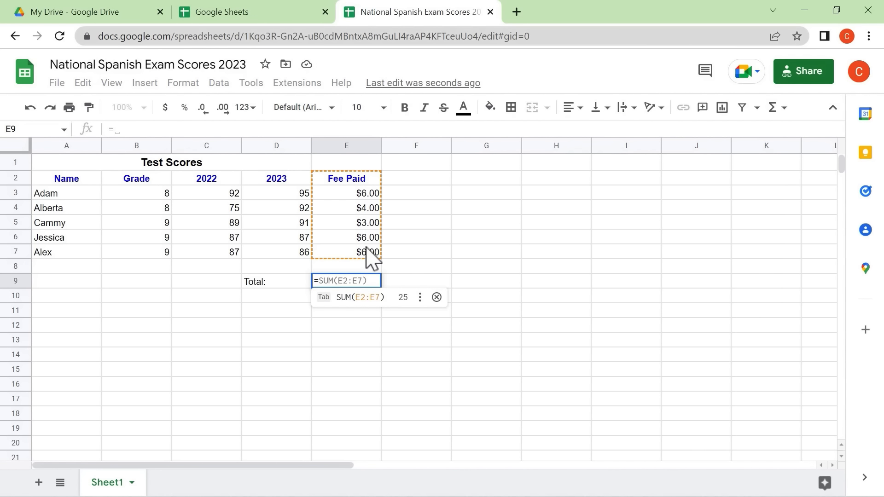
{"action": "type", "text": "sum"}
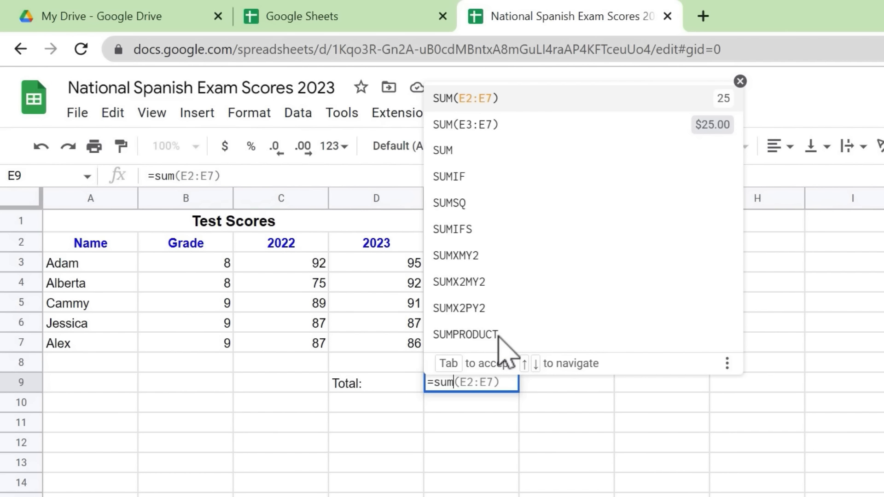
{"action": "type", "text": "("}
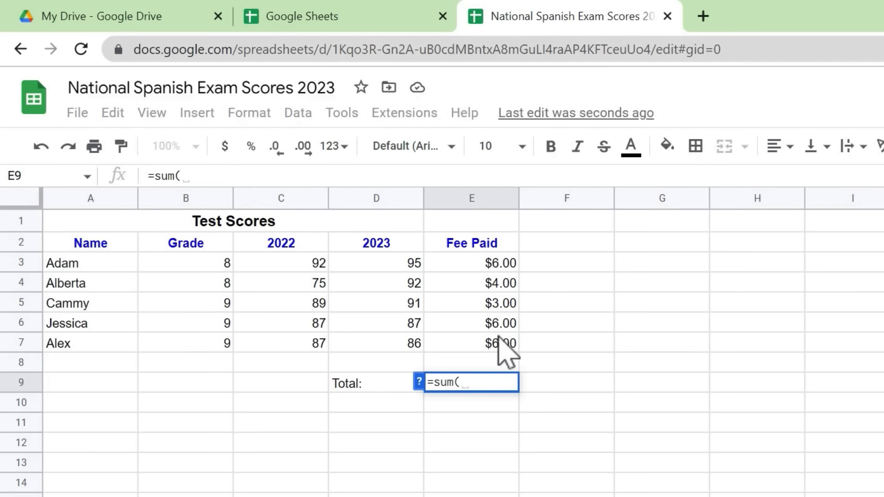
{"action": "type", "text": "6+4+"}
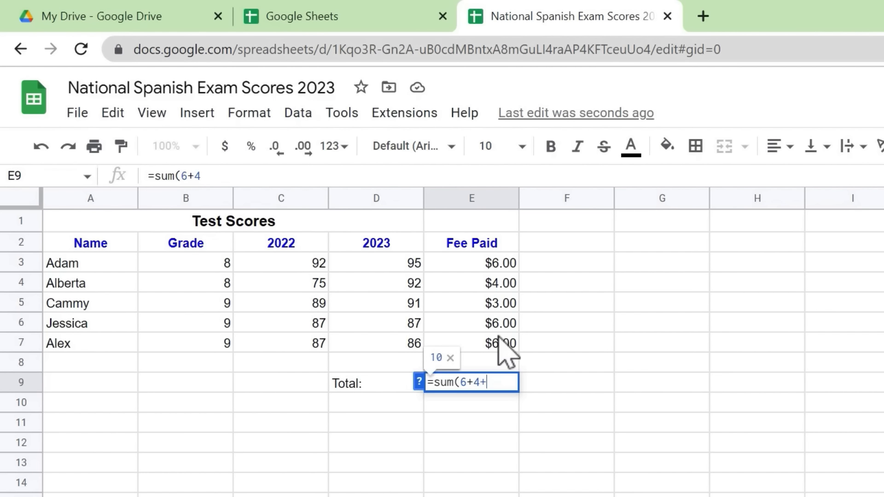
{"action": "type", "text": "3"}
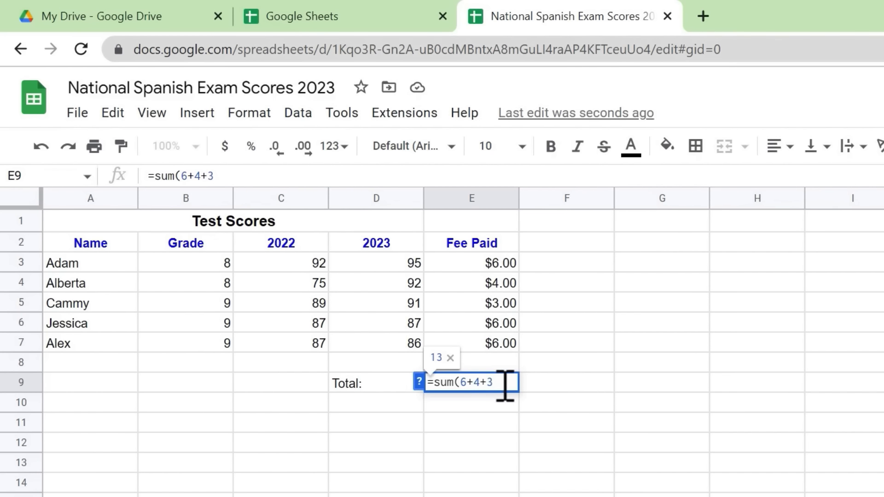
{"action": "key", "text": "BackSpace"}
{"action": "key", "text": "BackSpace"}
{"action": "key", "text": "BackSpace"}
{"action": "key", "text": "BackSpace"}
{"action": "key", "text": "BackSpace"}
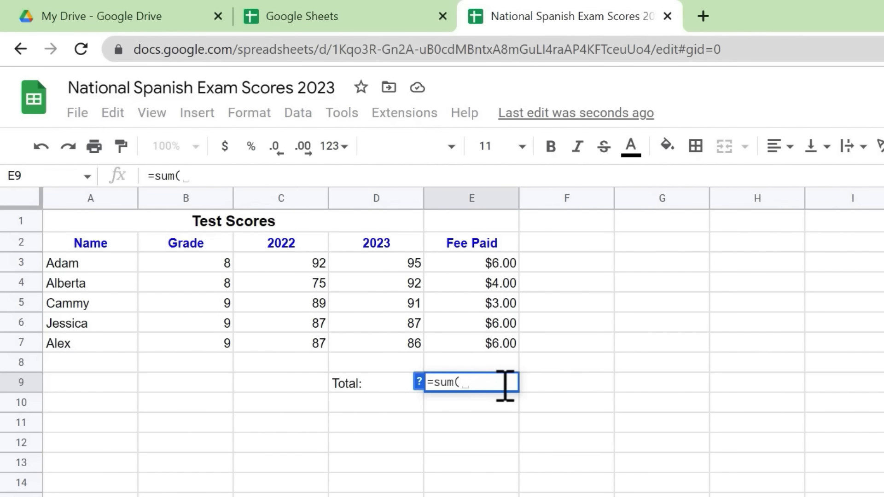
Step: Complete the SUM formula in E9 with the fee range E3:E7
{"action": "left_click_drag", "start_coordinate": [484, 270], "coordinate": [490, 345]}
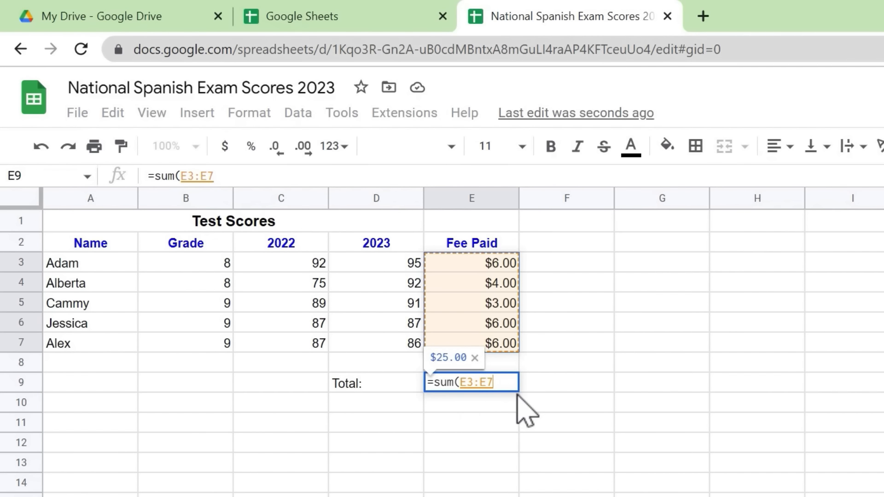
{"action": "type", "text": ")"}
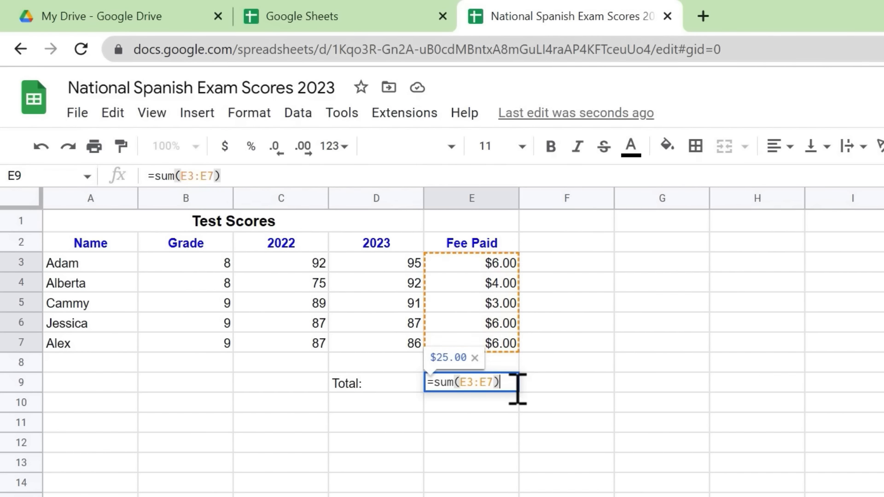
{"action": "key", "text": "BackSpace"}
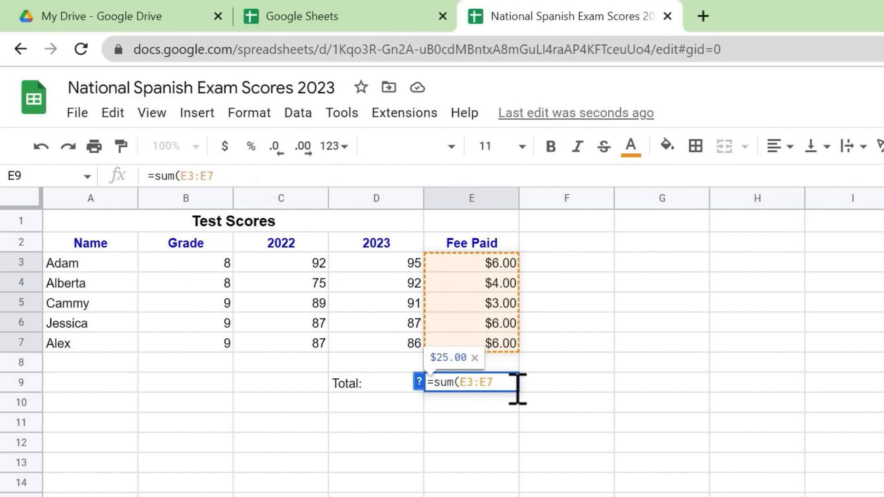
{"action": "key", "text": "Return"}
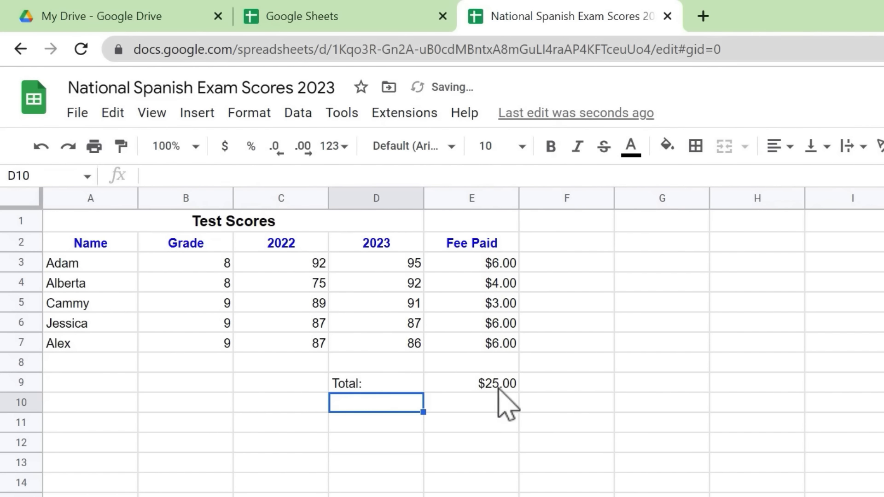
{"action": "left_click", "coordinate": [498, 388]}
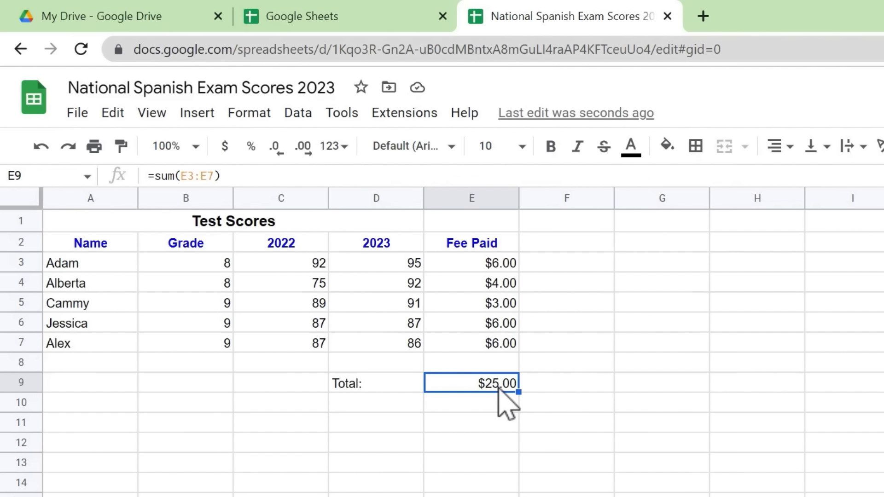
Step: Enter the label "Average:" in cell D10, below the Total: label
{"action": "left_click", "coordinate": [351, 409]}
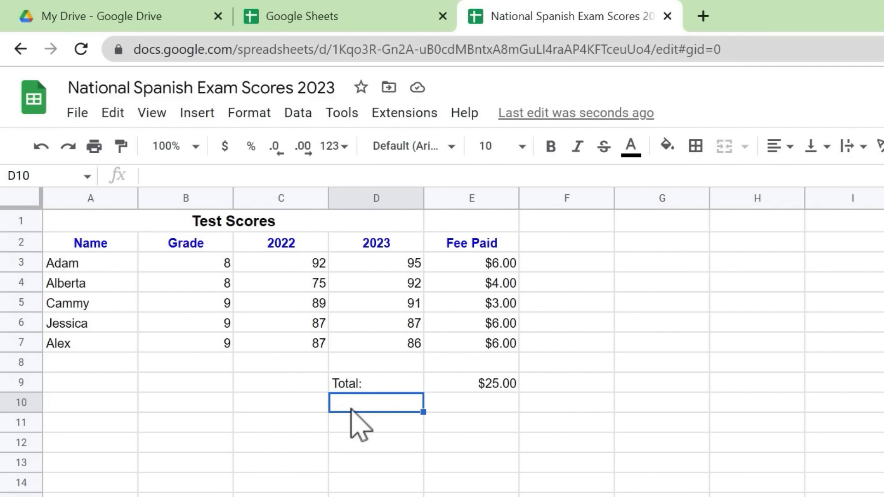
{"action": "type", "text": "A"}
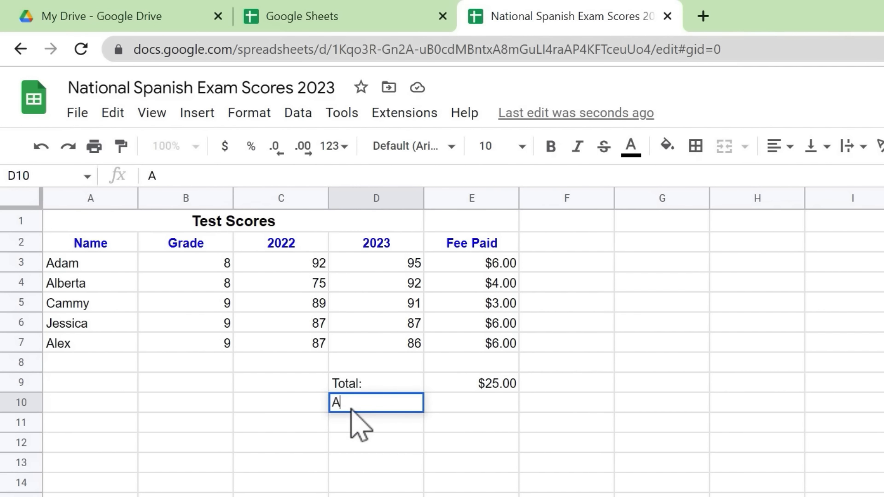
{"action": "type", "text": "verage"}
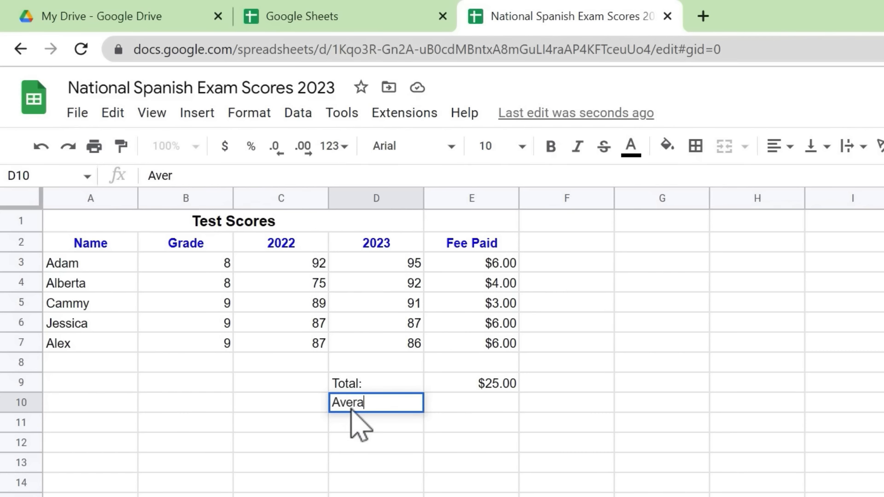
{"action": "type", "text": ":"}
{"action": "key", "text": "Tab"}
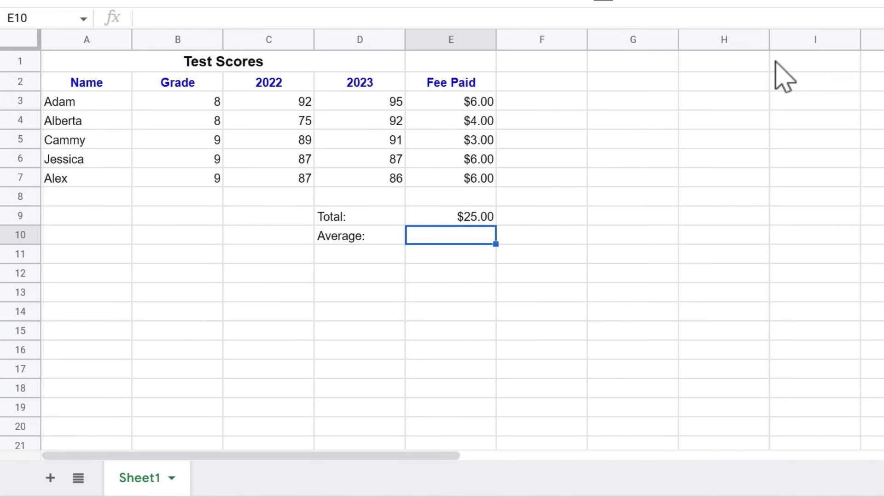
Step: Calculate the average of the 2023 scores in E10 with an AVERAGE formula over D3:D7
{"action": "type", "text": "="}
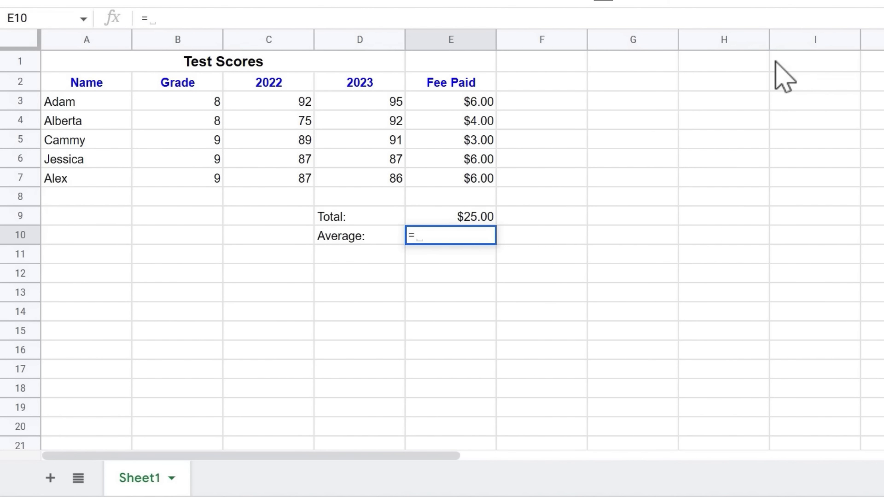
{"action": "type", "text": "average("}
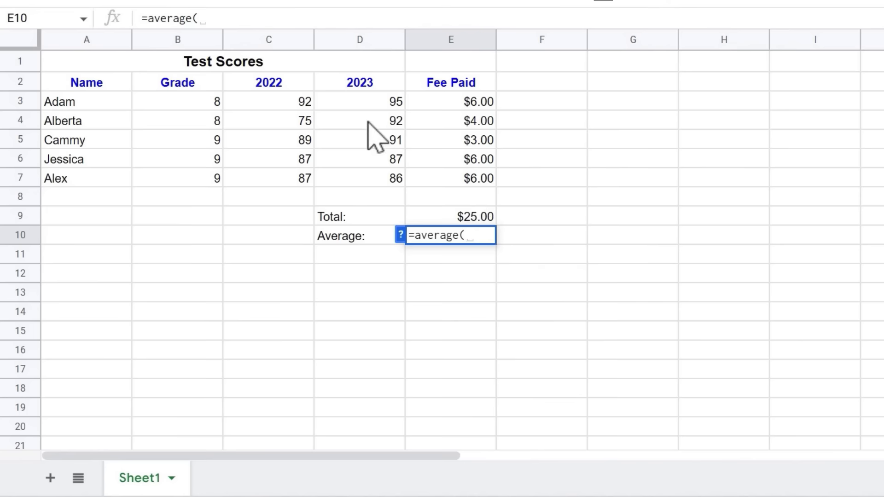
{"action": "left_click_drag", "start_coordinate": [364, 101], "coordinate": [369, 185]}
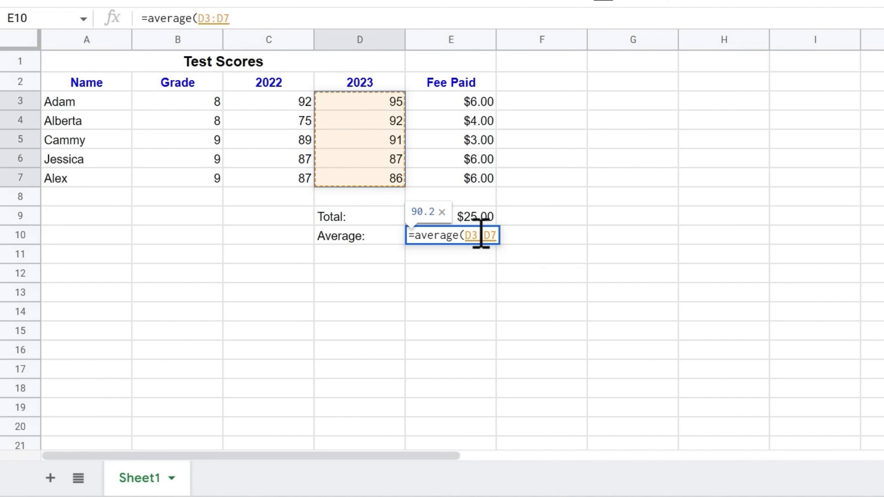
{"action": "key", "text": "Return"}
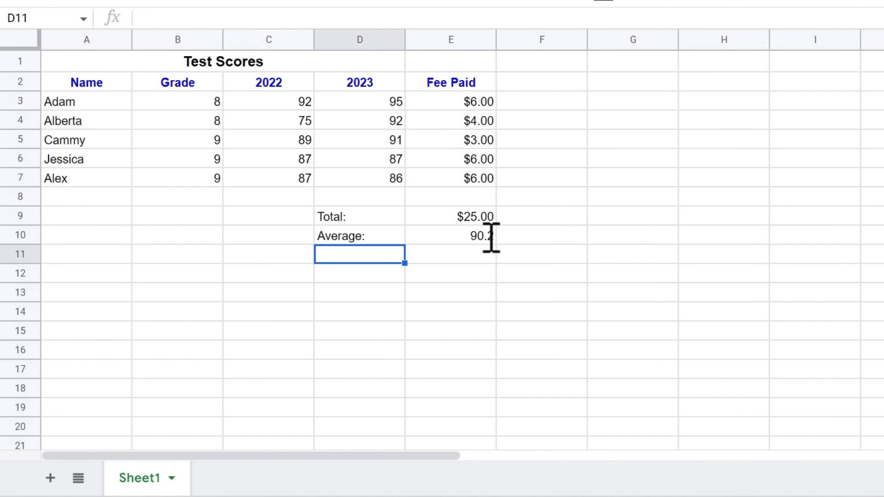
{"action": "left_click", "coordinate": [481, 238]}
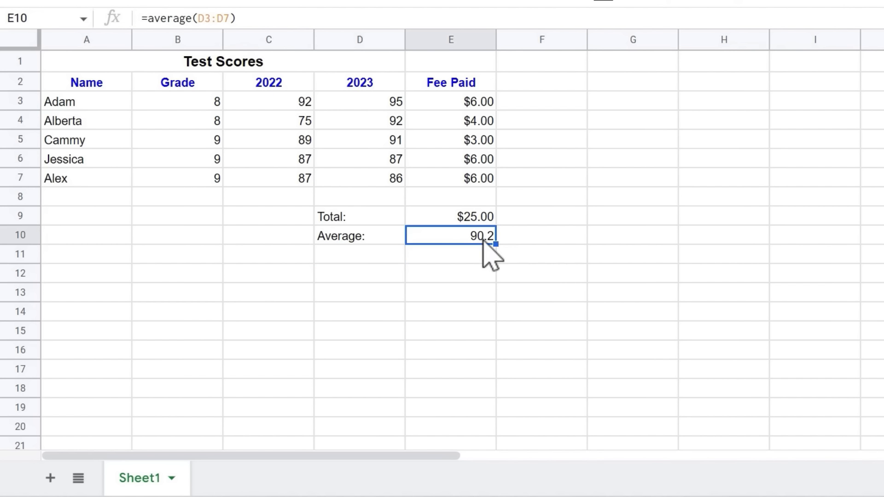
Step: Enter the label "High score:" in D11 and calculate the maximum of D3:D7 in E11 with a MAX formula
{"action": "left_click", "coordinate": [377, 253]}
{"action": "type", "text": "High score:"}
{"action": "key", "text": "Tab"}
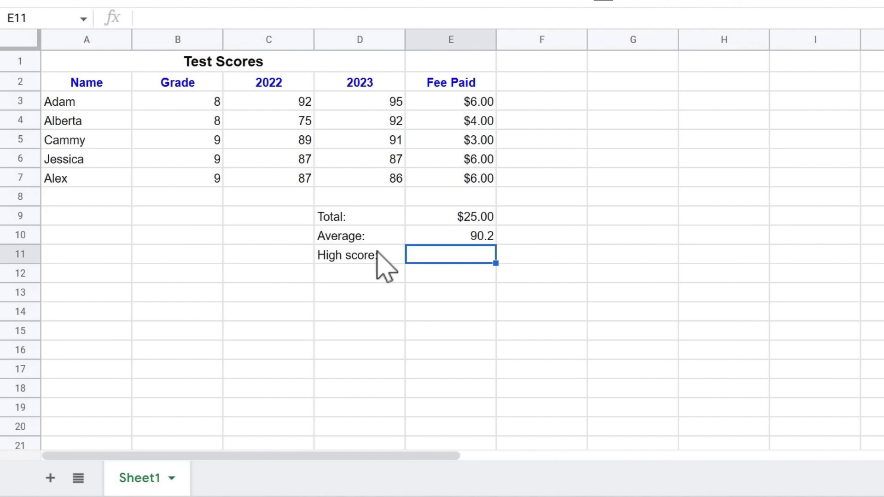
{"action": "type", "text": "="}
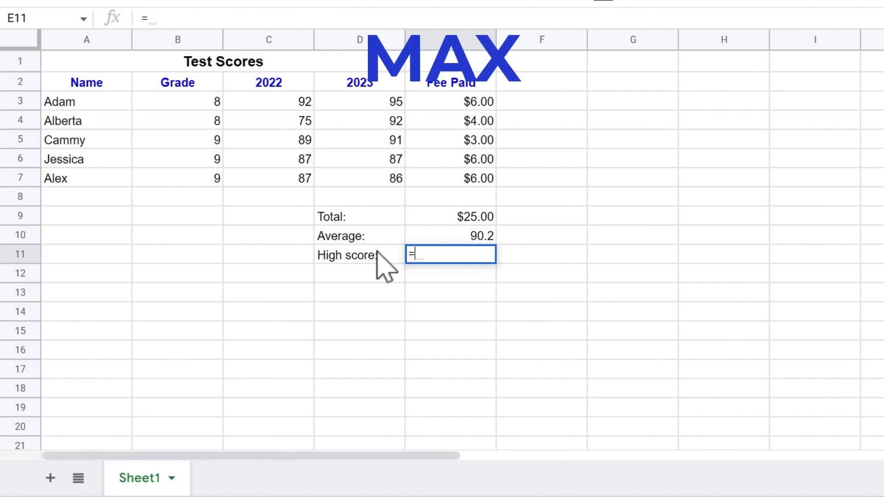
{"action": "type", "text": "max("}
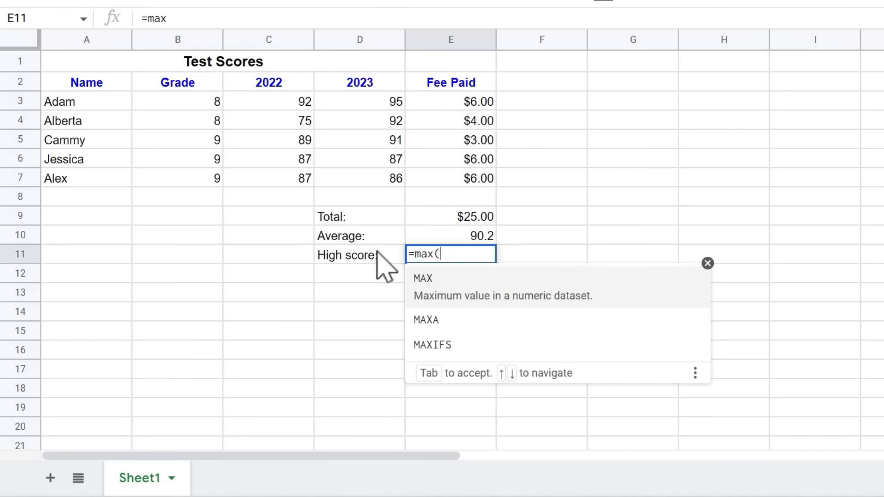
{"action": "left_click_drag", "start_coordinate": [363, 102], "coordinate": [361, 182]}
{"action": "key", "text": "Return"}
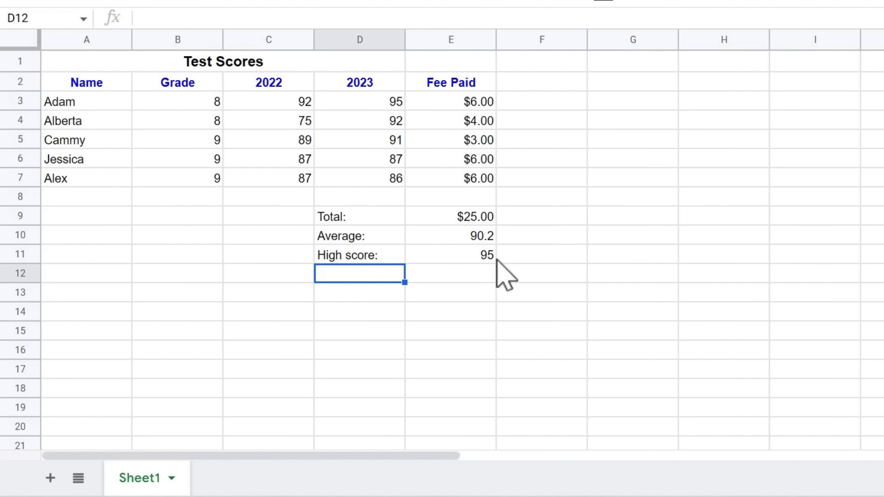
Step: Enter the label "Low score:" in D12 and calculate the minimum of D3:D7 in E12 with a MIN formula
{"action": "type", "text": "Low score:"}
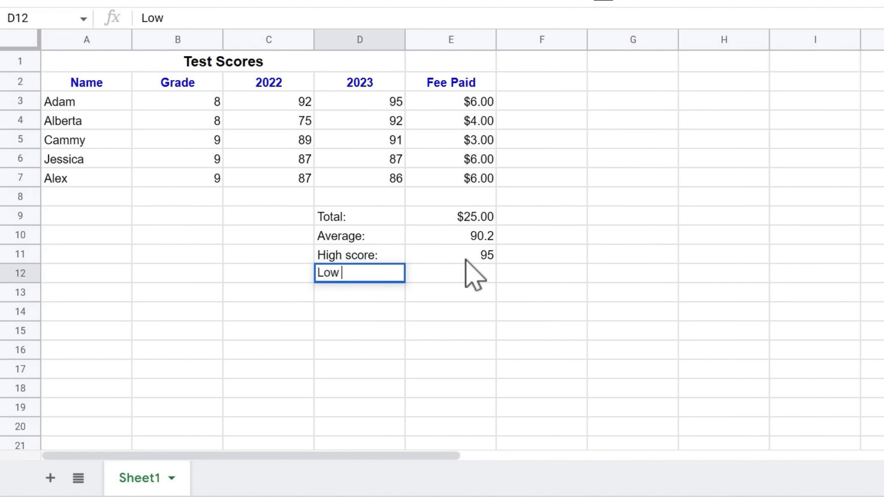
{"action": "key", "text": "Tab"}
{"action": "type", "text": "="}
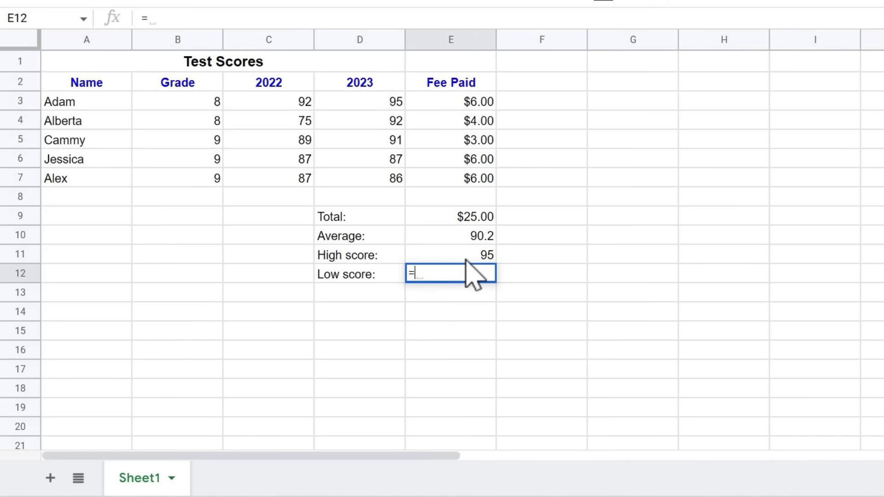
{"action": "type", "text": "mi"}
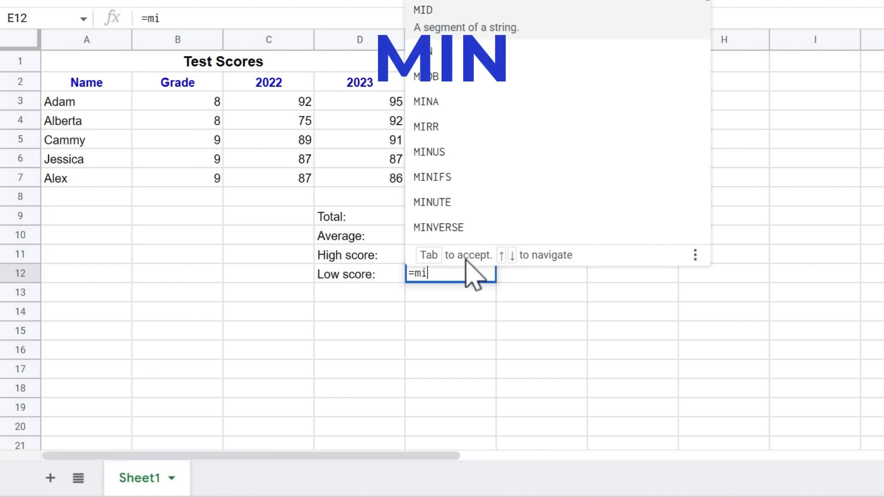
{"action": "type", "text": "n("}
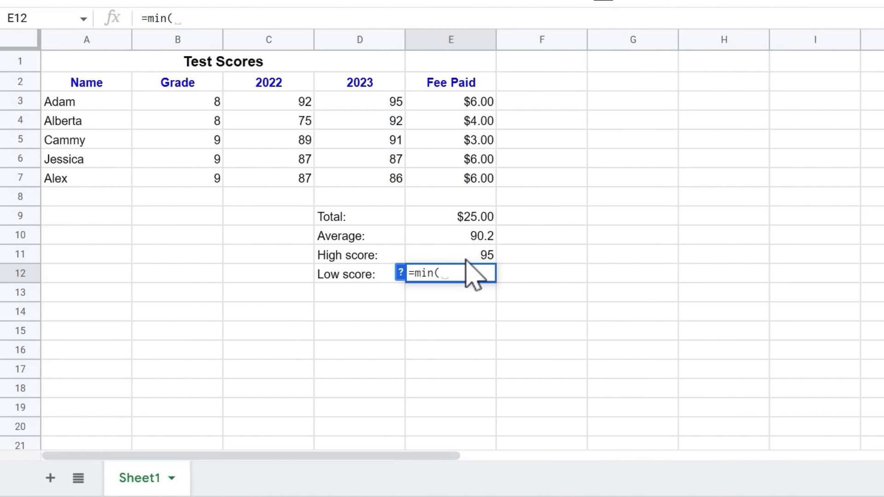
{"action": "left_click_drag", "start_coordinate": [392, 102], "coordinate": [386, 175]}
{"action": "key", "text": "Return"}
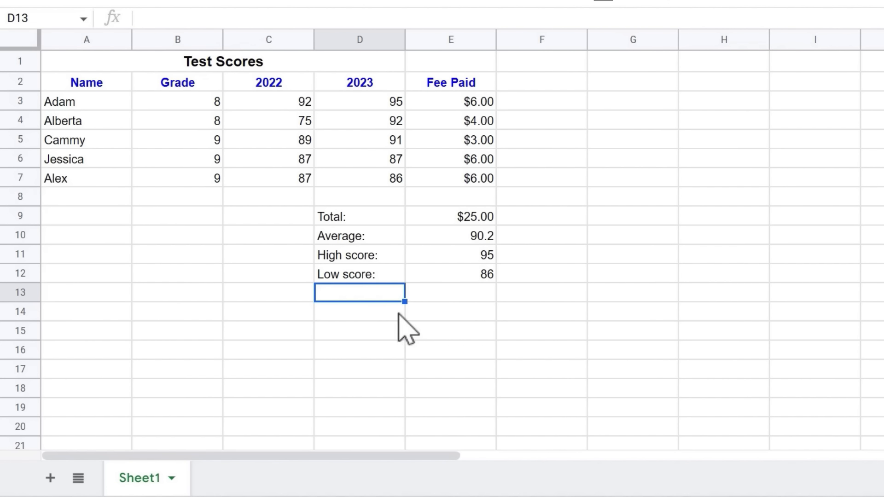
Step: Enter the label "Total students:" in D13 and count the 2023 scores D3:D7 in E13 with a COUNT formula
{"action": "type", "text": "Total"}
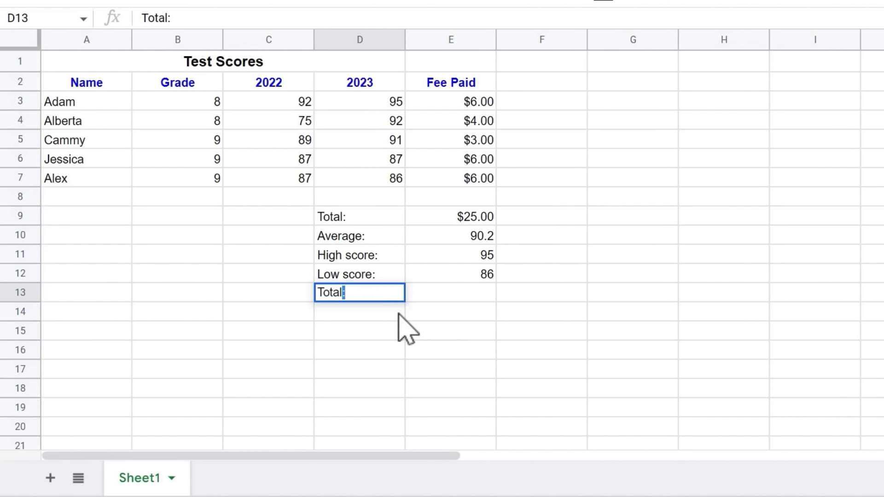
{"action": "type", "text": " students:"}
{"action": "key", "text": "Tab"}
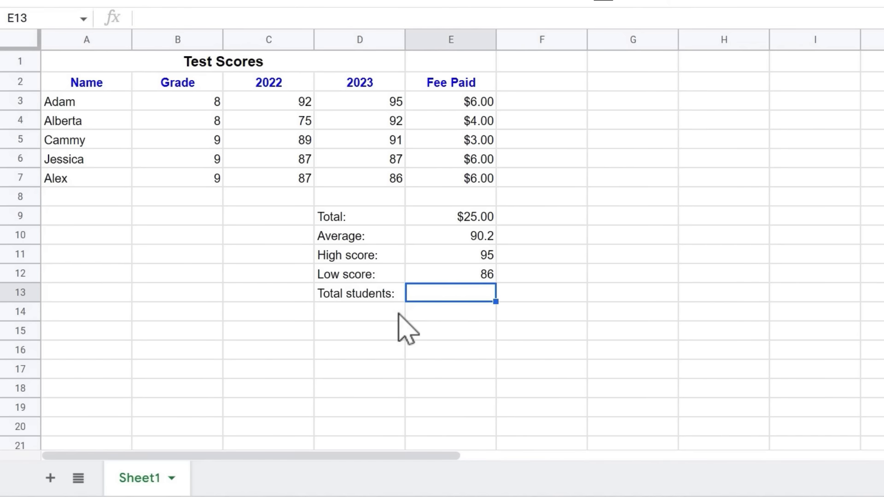
{"action": "type", "text": "="}
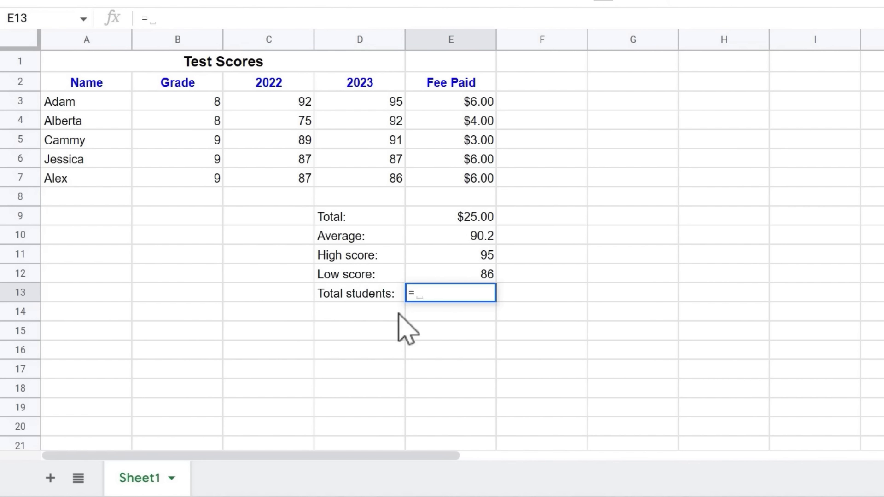
{"action": "type", "text": "C"}
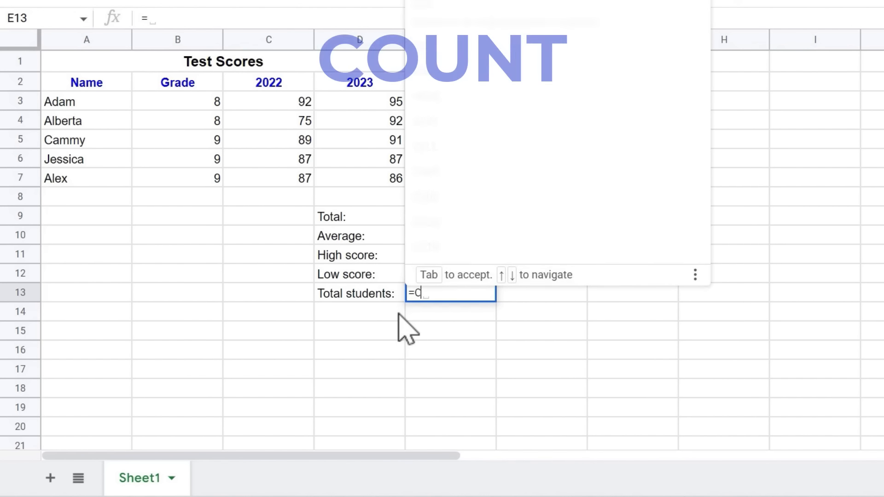
{"action": "type", "text": "ount("}
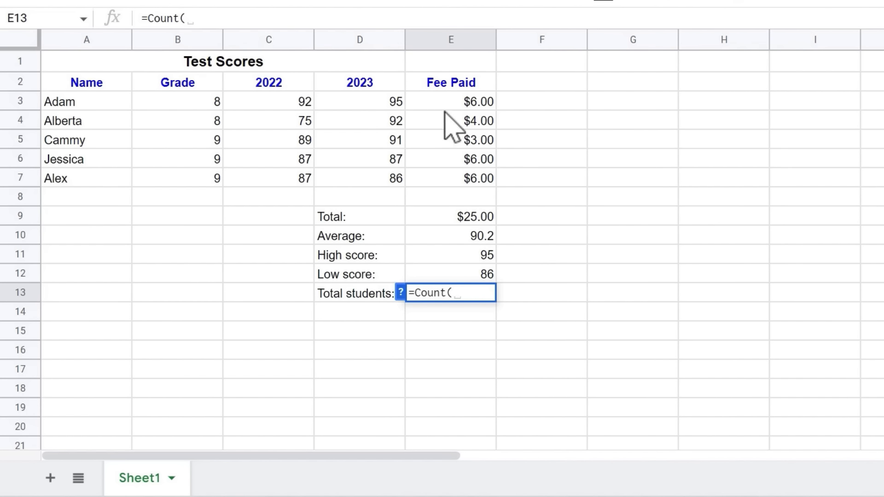
{"action": "left_click_drag", "start_coordinate": [361, 103], "coordinate": [364, 181]}
{"action": "key", "text": "Return"}
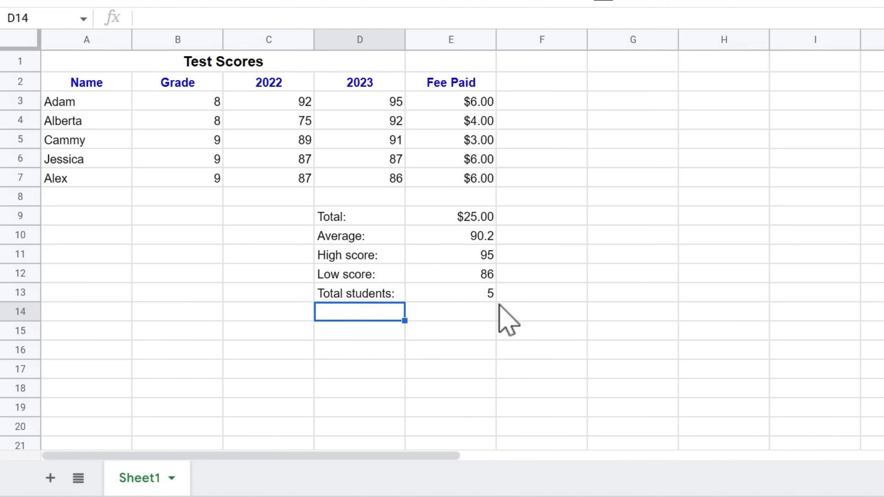
{"action": "left_click", "coordinate": [476, 300]}
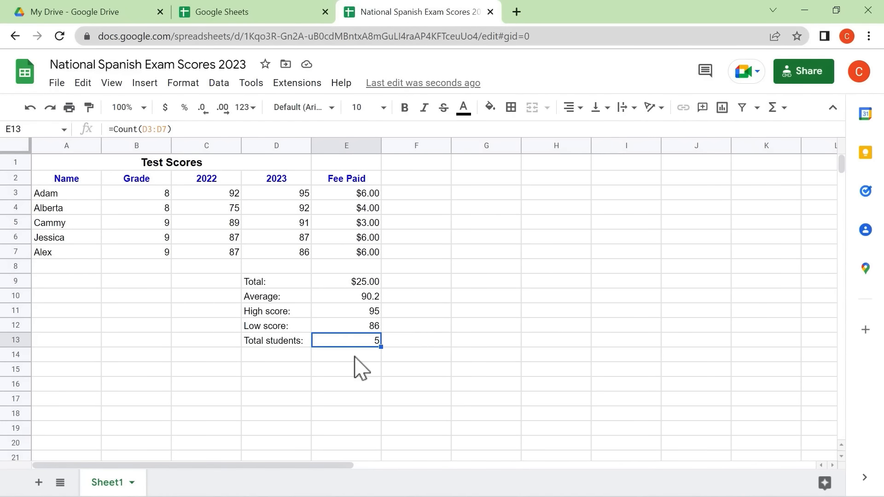
Step: Calculate the highest 2022 score in E14 with a MAX formula over C3:C7, entered through the formula bar
{"action": "left_click", "coordinate": [353, 356]}
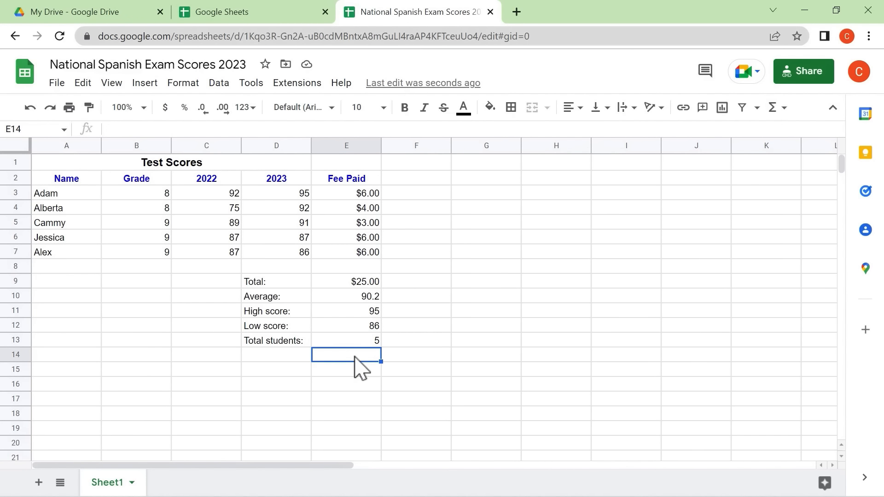
{"action": "type", "text": "="}
{"action": "key", "text": "Escape"}
{"action": "left_click", "coordinate": [129, 133]}
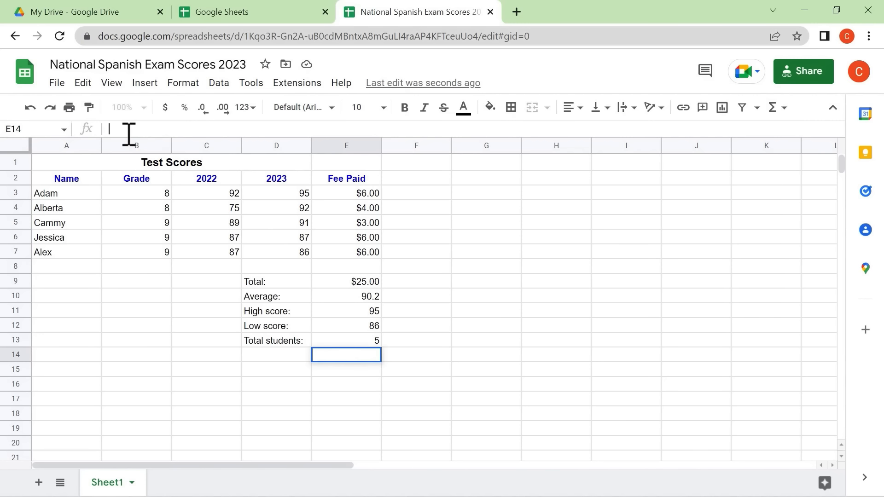
{"action": "type", "text": "="}
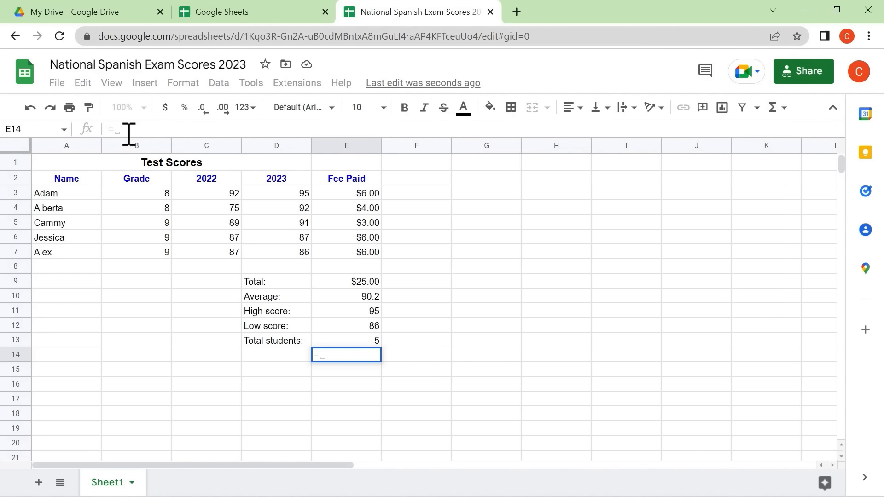
{"action": "type", "text": "max"}
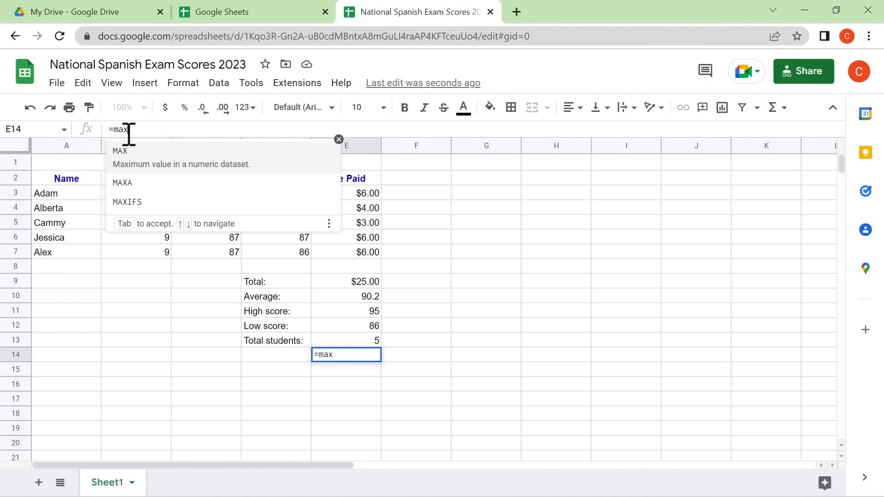
{"action": "type", "text": "("}
{"action": "left_click_drag", "start_coordinate": [212, 194], "coordinate": [221, 264]}
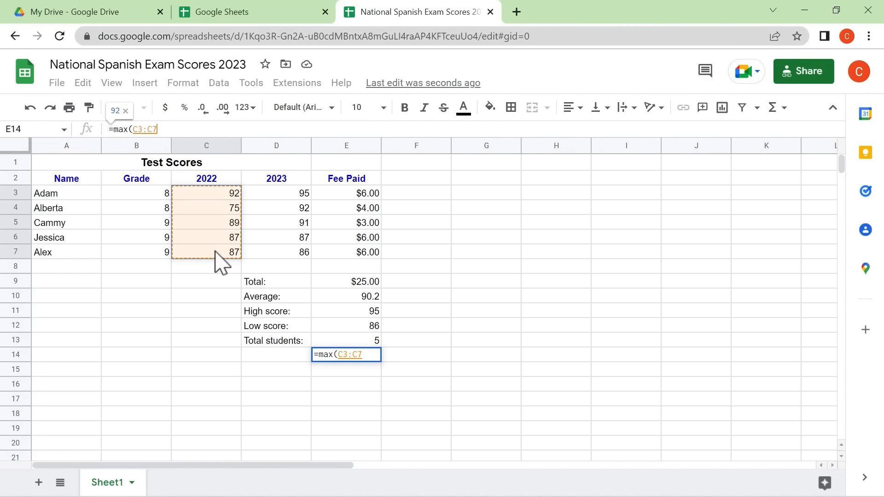
{"action": "key", "text": "Return"}
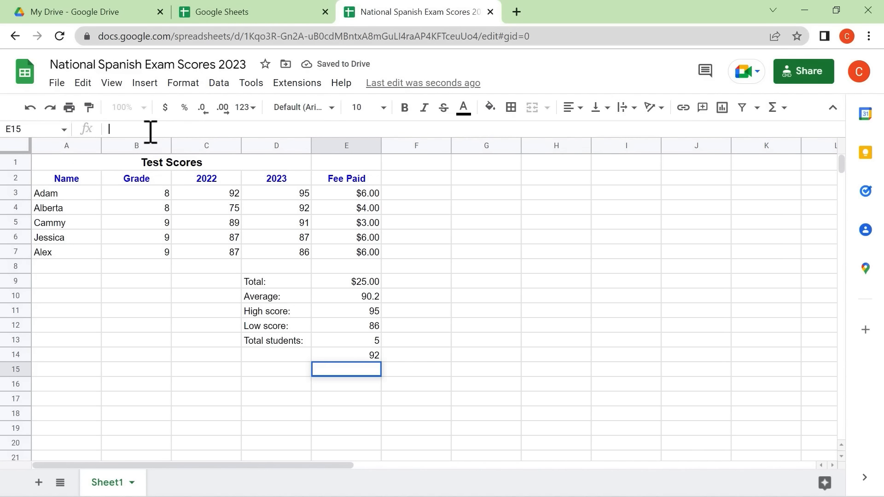
{"action": "left_click", "coordinate": [168, 132]}
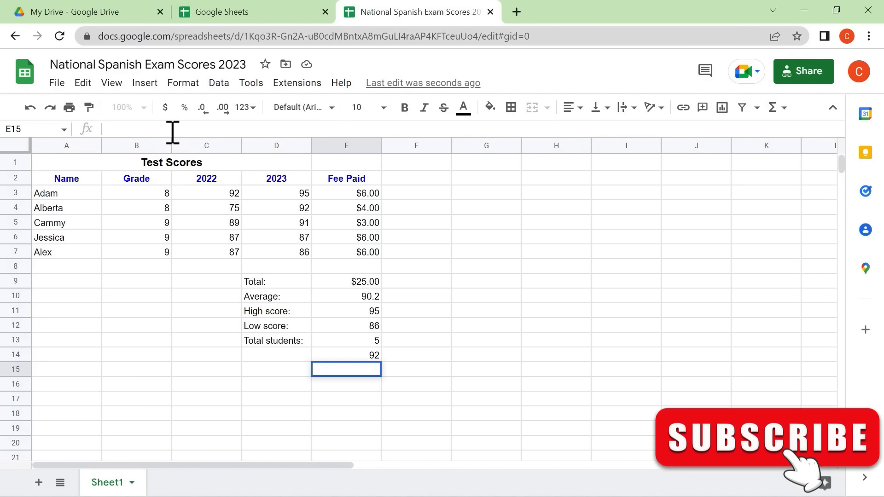
{"action": "key", "text": "Escape"}
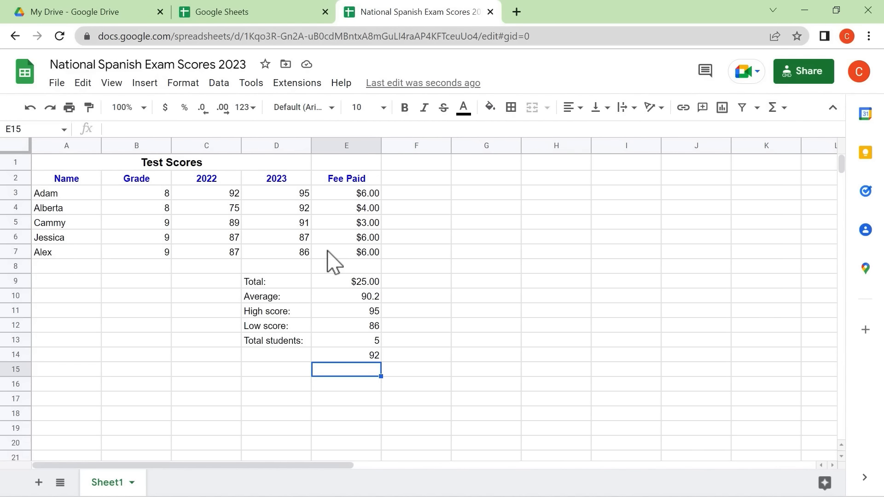
Step: With cell F12 selected, browse the available functions for insertion, including the common functions, the full list and the categories
{"action": "left_click", "coordinate": [404, 361]}
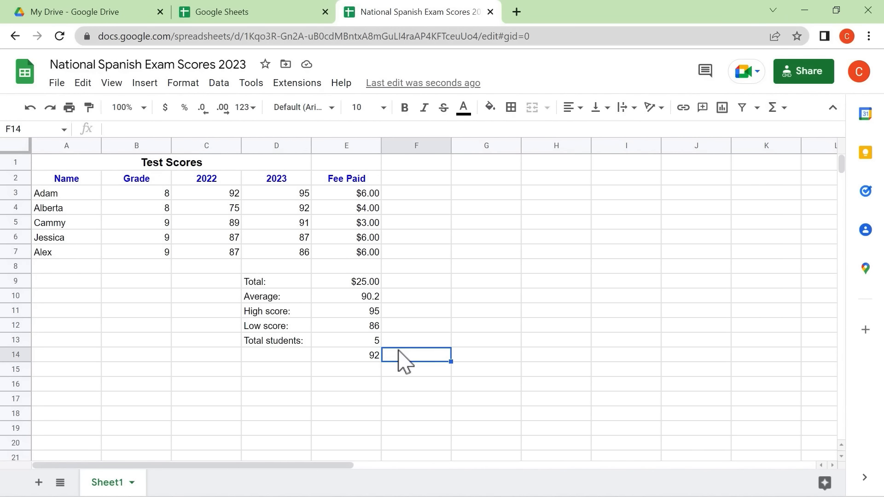
{"action": "key", "text": "Up"}
{"action": "key", "text": "Up"}
{"action": "left_click", "coordinate": [143, 87]}
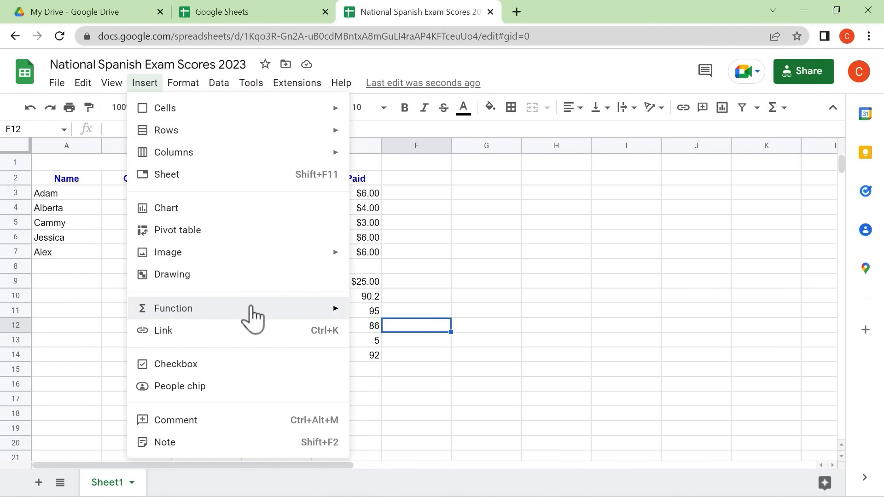
{"action": "mouse_move", "coordinate": [301, 315]}
{"action": "scroll", "coordinate": [396, 119], "scroll_direction": "down", "scroll_amount": 2}
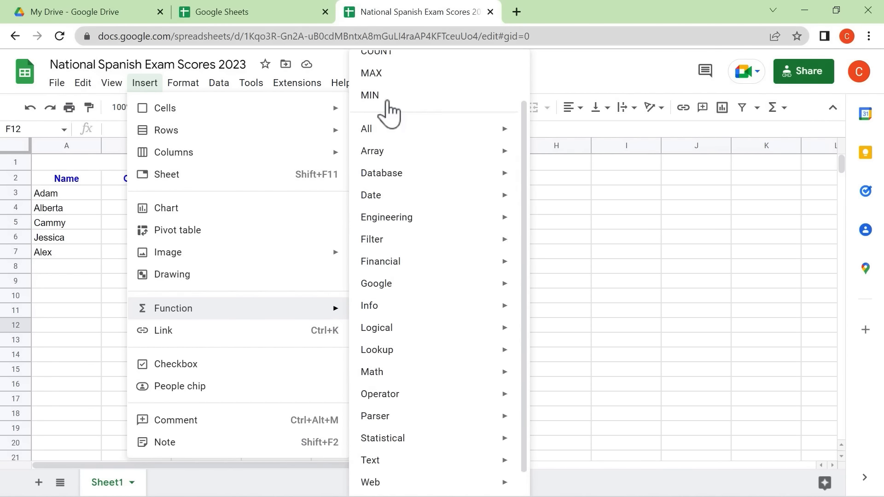
{"action": "scroll", "coordinate": [403, 92], "scroll_direction": "up", "scroll_amount": 2}
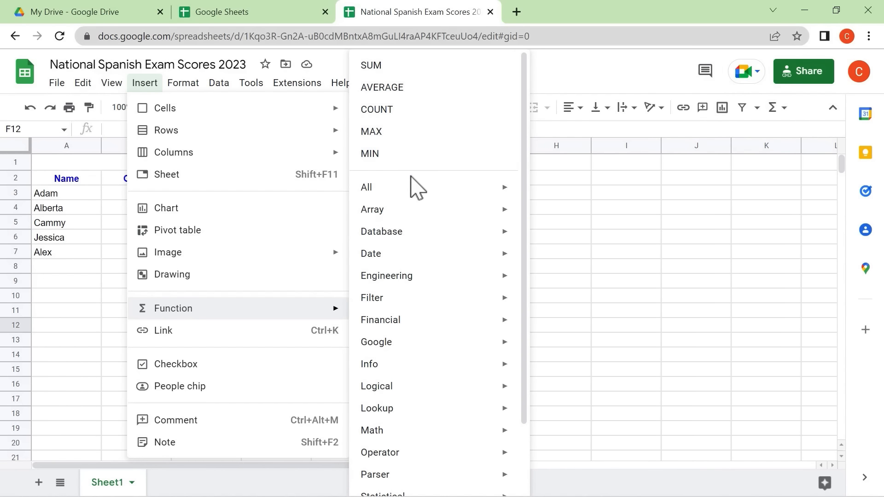
{"action": "mouse_move", "coordinate": [505, 190]}
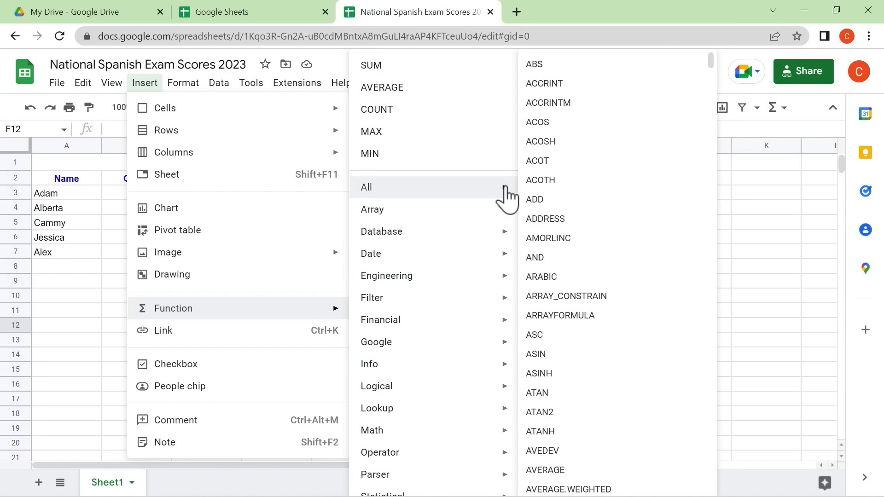
{"action": "scroll", "coordinate": [415, 175], "scroll_direction": "down", "scroll_amount": 2}
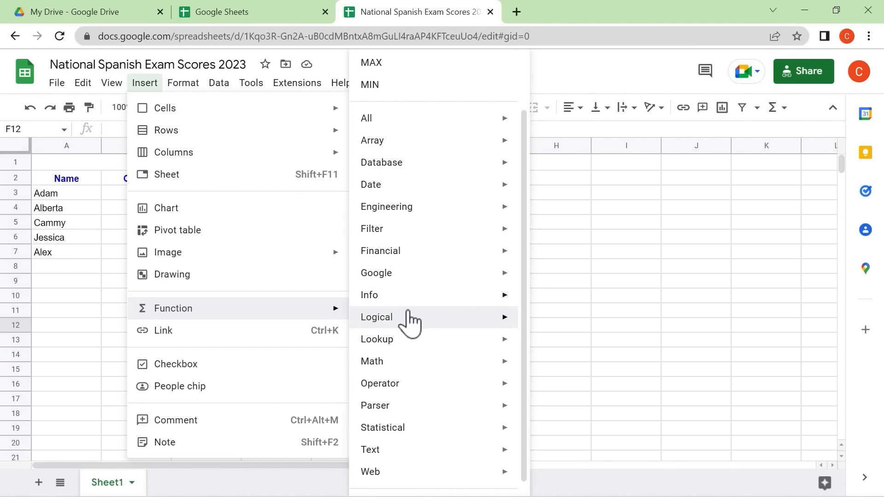
{"action": "mouse_move", "coordinate": [407, 320]}
{"action": "mouse_move", "coordinate": [434, 390]}
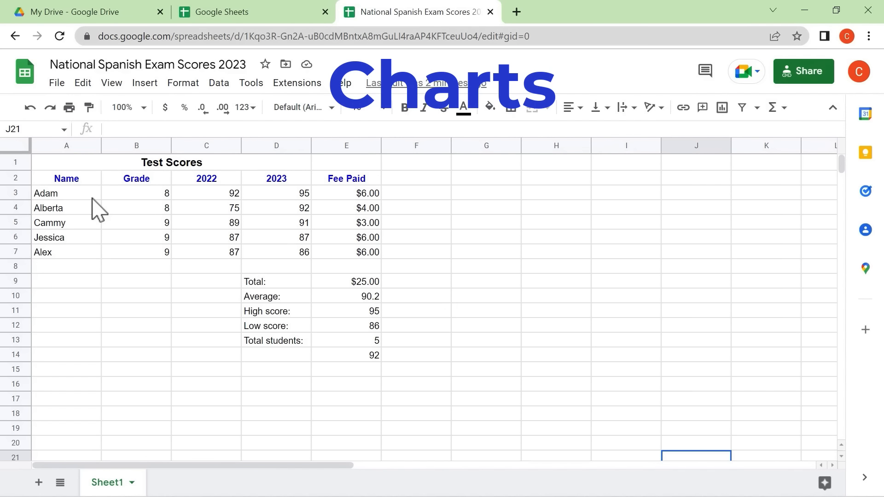
Step: Insert a chart from the table range A2:E7 and change its type to the suggested pie chart
{"action": "left_click_drag", "start_coordinate": [70, 179], "coordinate": [351, 263]}
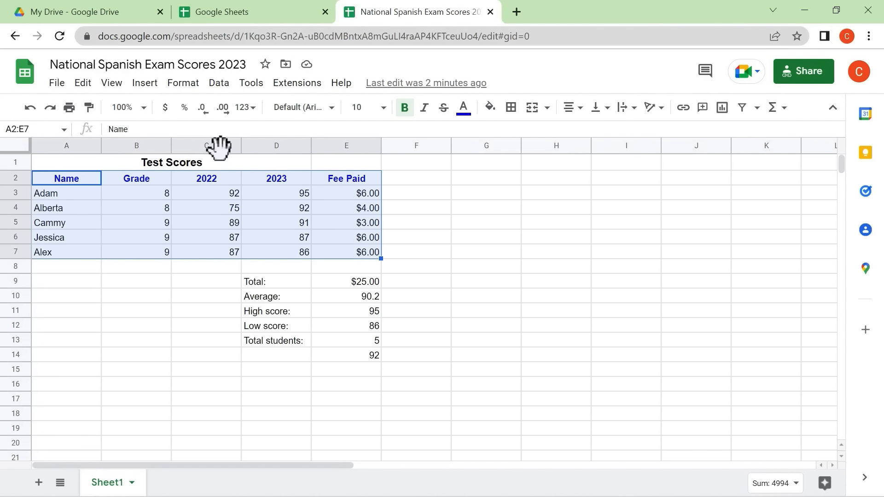
{"action": "left_click", "coordinate": [144, 84]}
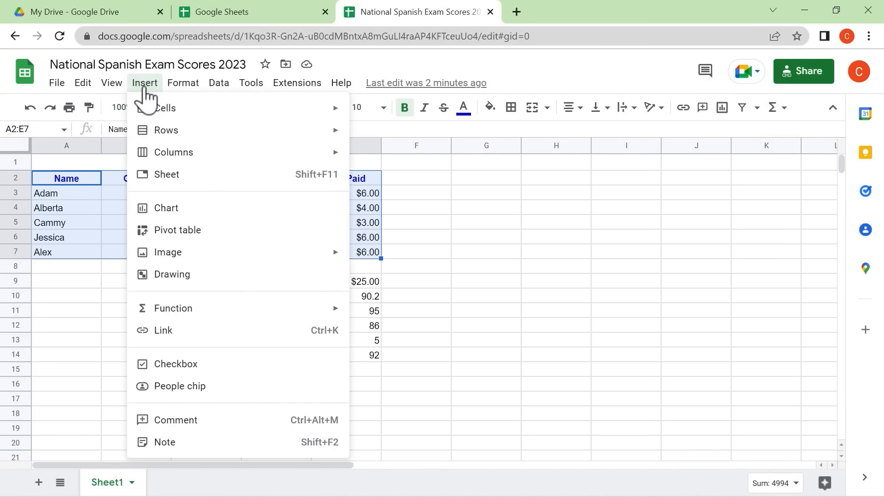
{"action": "left_click", "coordinate": [178, 210]}
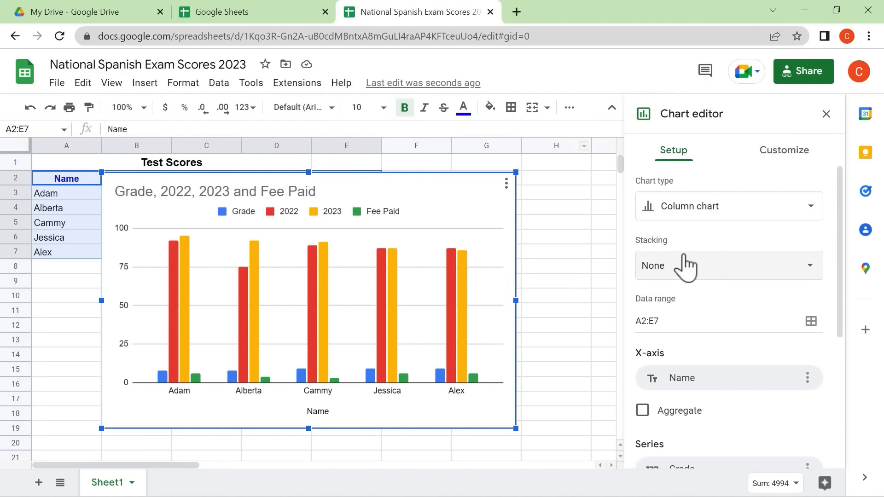
{"action": "left_click", "coordinate": [716, 214]}
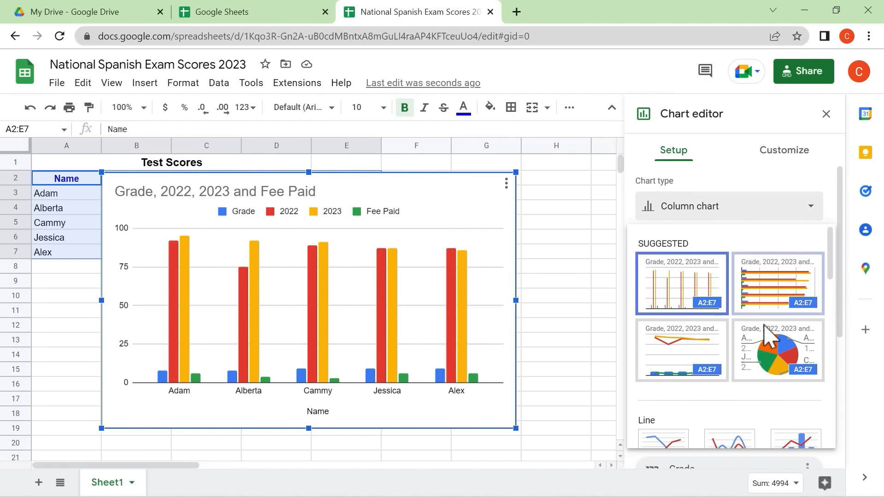
{"action": "left_click", "coordinate": [772, 356]}
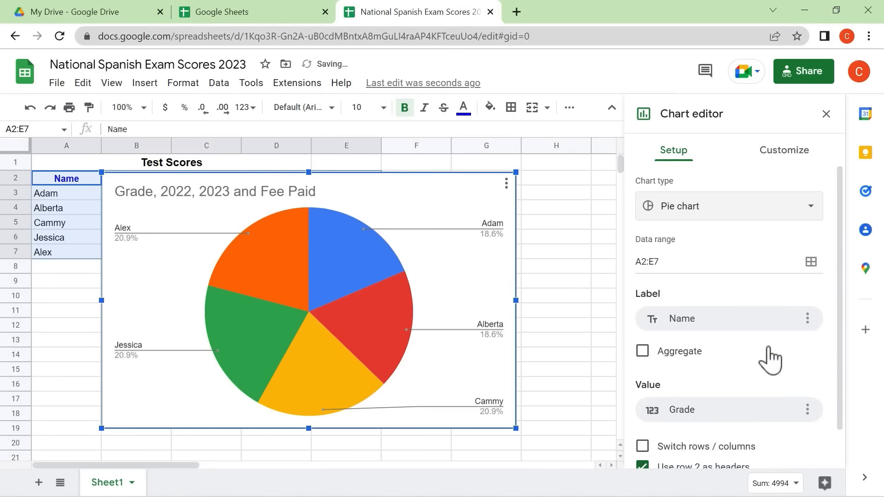
{"action": "left_click", "coordinate": [556, 280]}
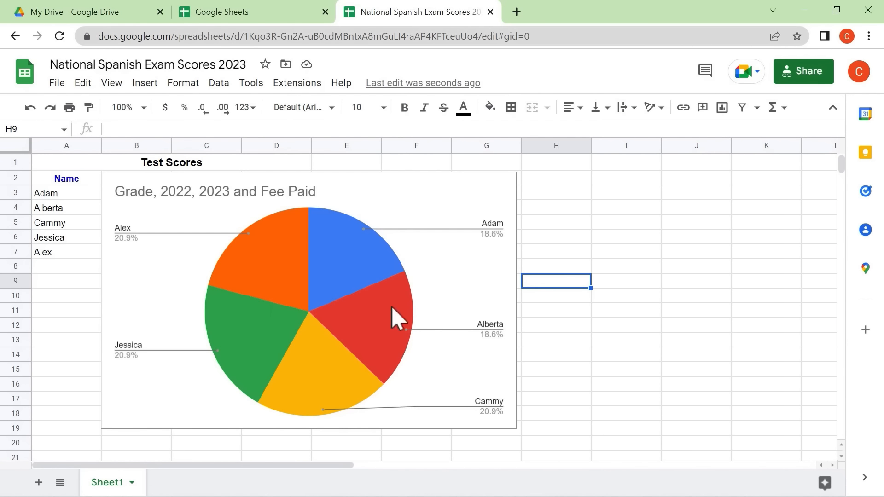
Step: Undo the chart type change and the chart insertion, and deselect the table range
{"action": "key", "text": "ctrl+z"}
{"action": "key", "text": "ctrl+z"}
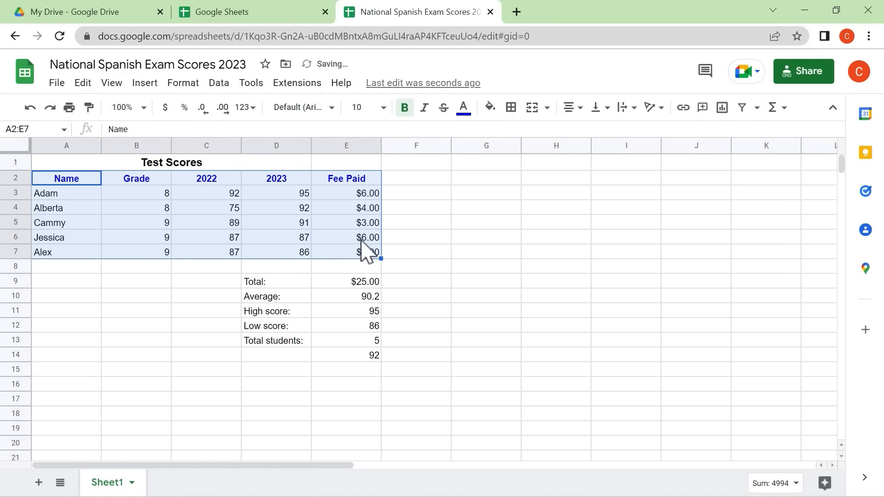
{"action": "left_click", "coordinate": [156, 283]}
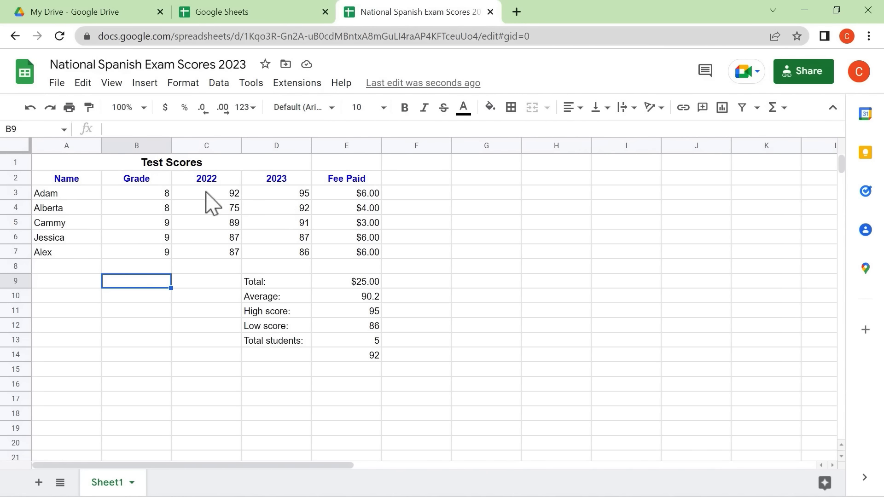
Step: Hide columns B and C, the grade and 2022 score columns, and deselect the sheet
{"action": "left_click_drag", "start_coordinate": [134, 146], "coordinate": [217, 145]}
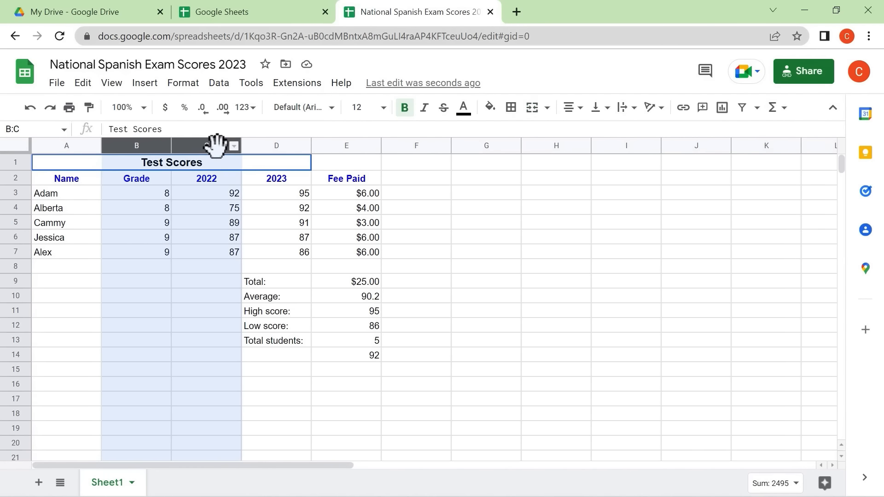
{"action": "left_click", "coordinate": [78, 222]}
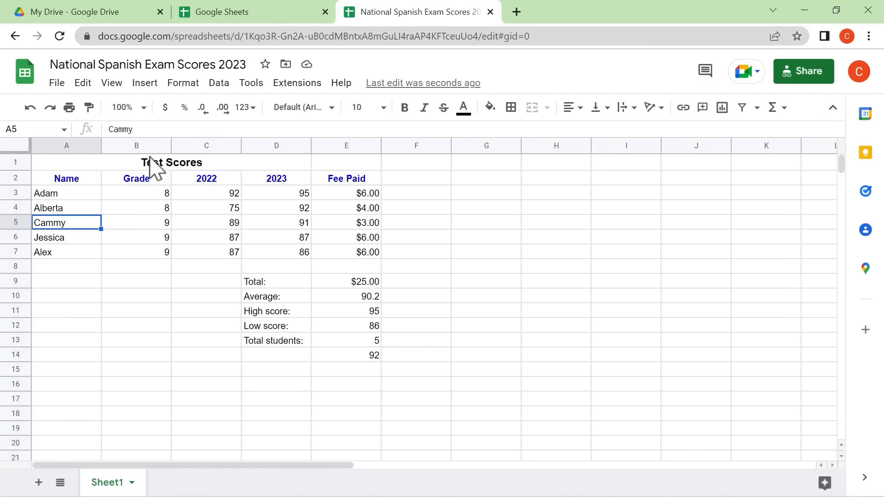
{"action": "left_click_drag", "start_coordinate": [137, 145], "coordinate": [207, 144]}
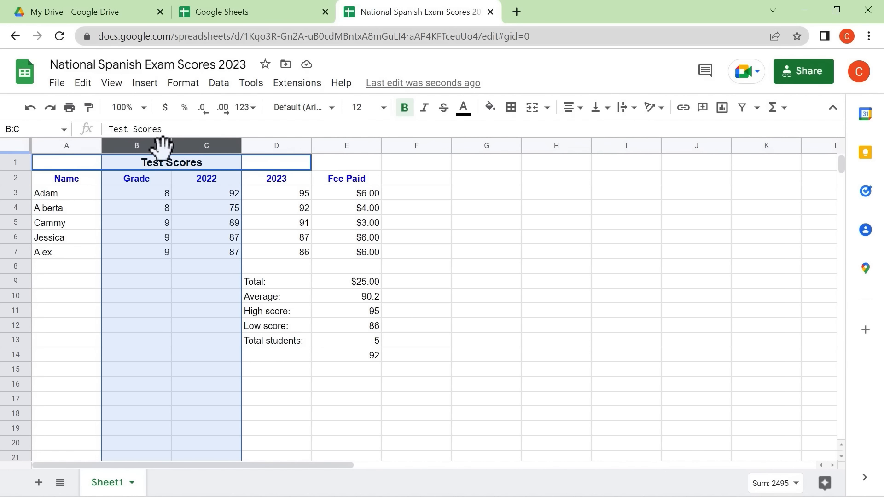
{"action": "right_click", "coordinate": [198, 143]}
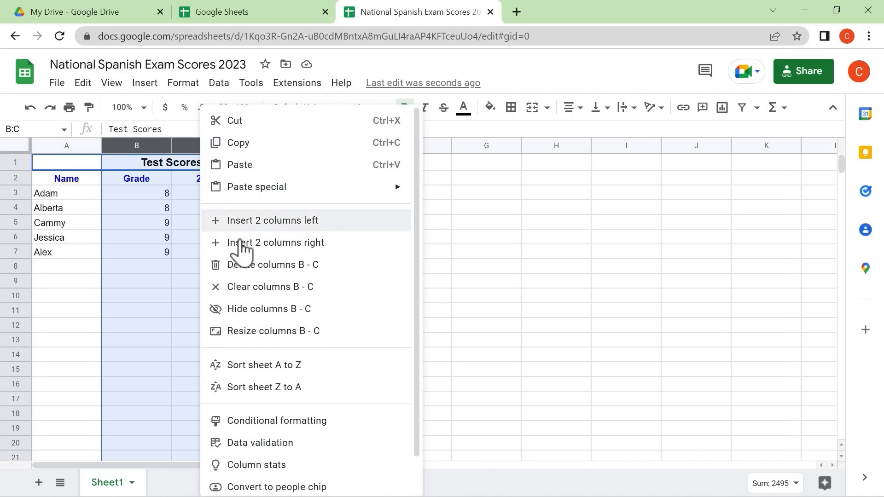
{"action": "left_click", "coordinate": [252, 309]}
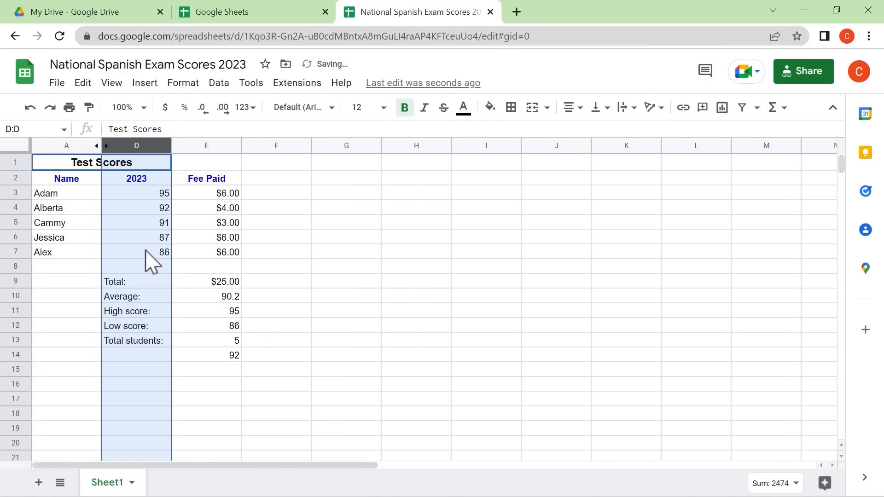
{"action": "left_click", "coordinate": [367, 303]}
Step: Insert a chart from the visible name and 2023 score data in range A2:D7
{"action": "left_click_drag", "start_coordinate": [54, 183], "coordinate": [143, 251]}
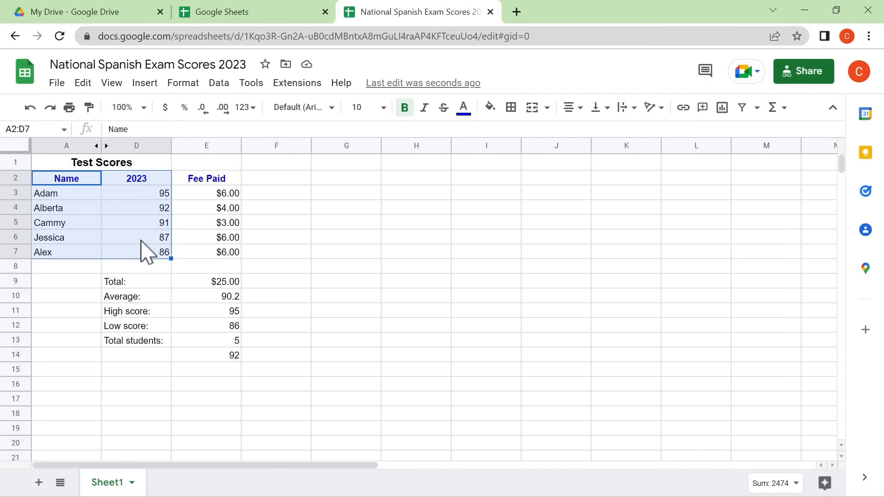
{"action": "left_click", "coordinate": [149, 83]}
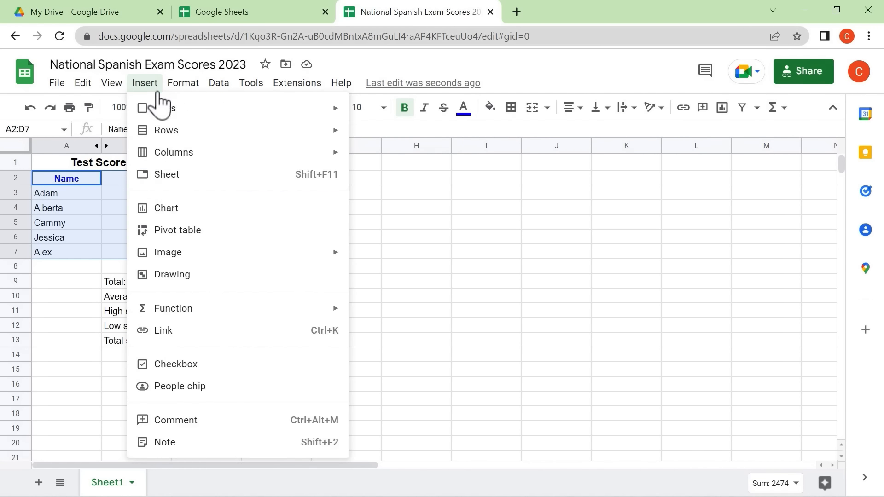
{"action": "left_click", "coordinate": [203, 207]}
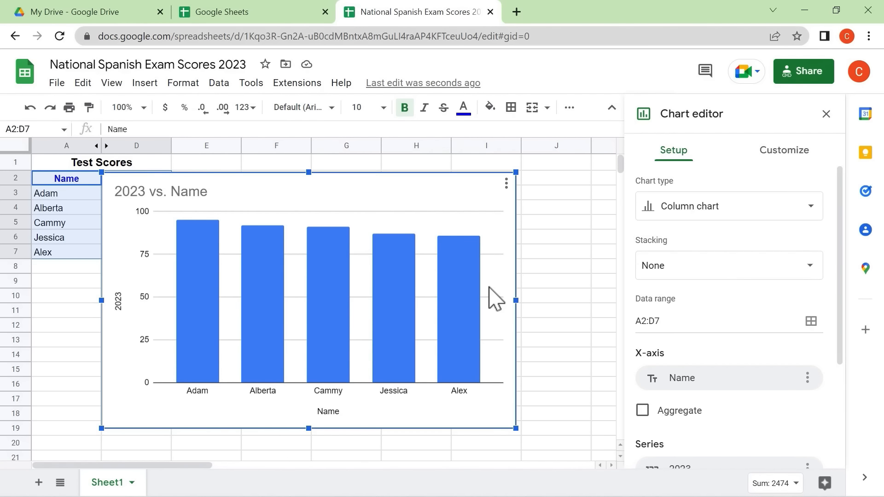
Step: Change the chart to the suggested pie type, followed by the suggested combo type
{"action": "left_click", "coordinate": [717, 222]}
{"action": "left_click", "coordinate": [765, 353]}
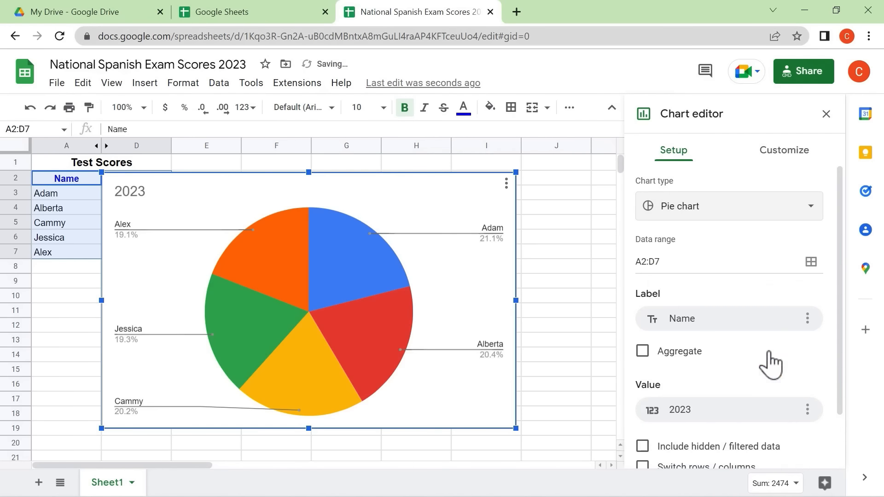
{"action": "left_click", "coordinate": [729, 207]}
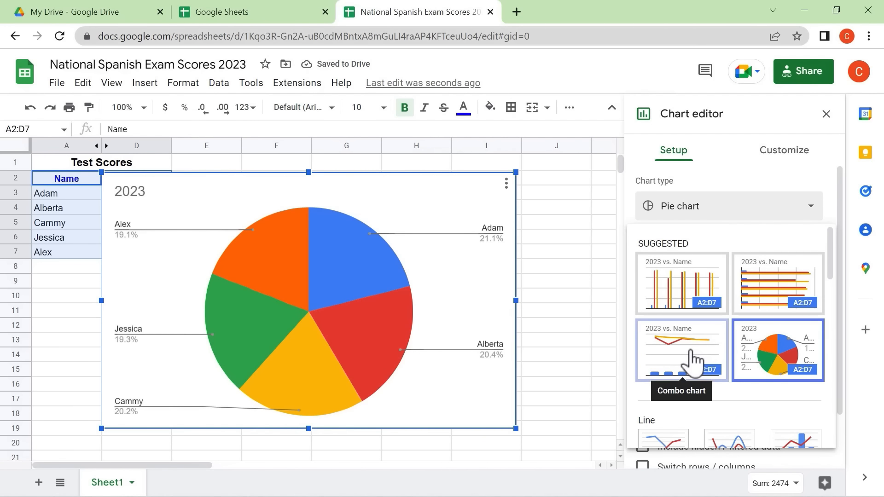
{"action": "left_click", "coordinate": [693, 359]}
Step: Examine the other available chart types and the chart style customization options
{"action": "left_click", "coordinate": [721, 207]}
{"action": "scroll", "coordinate": [720, 272], "scroll_direction": "down", "scroll_amount": 9}
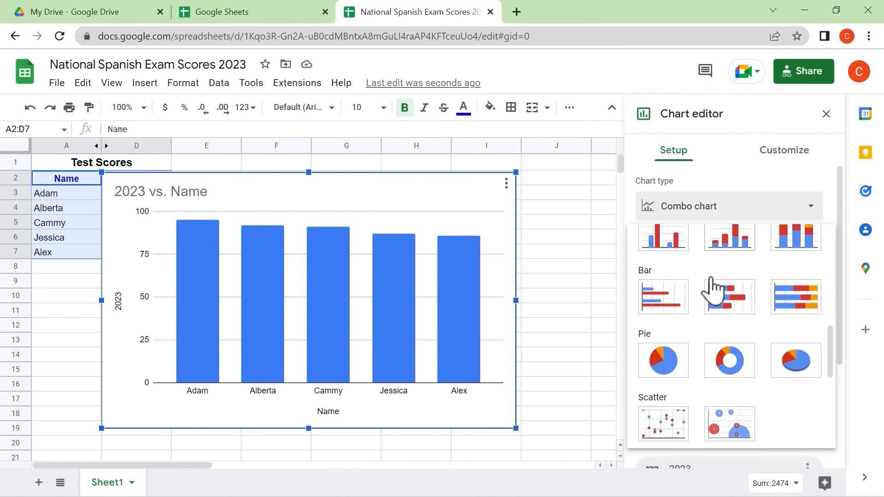
{"action": "scroll", "coordinate": [711, 278], "scroll_direction": "up", "scroll_amount": 4}
{"action": "left_click", "coordinate": [785, 152]}
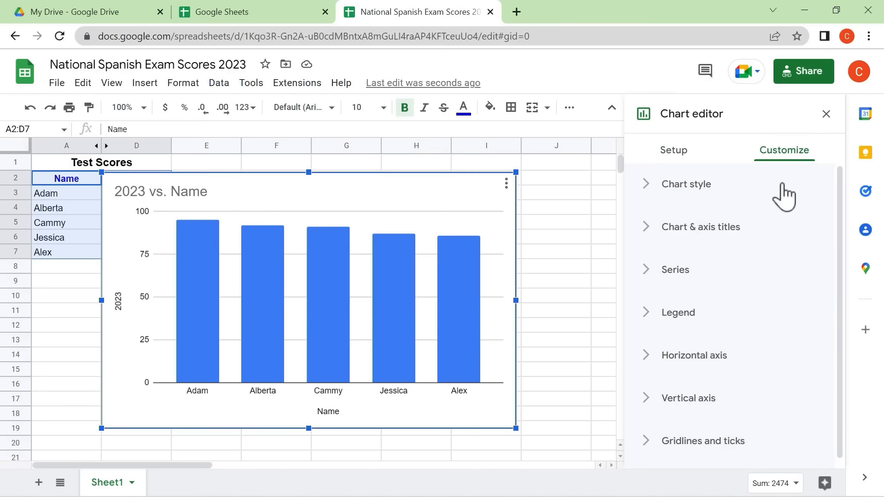
{"action": "left_click", "coordinate": [649, 186]}
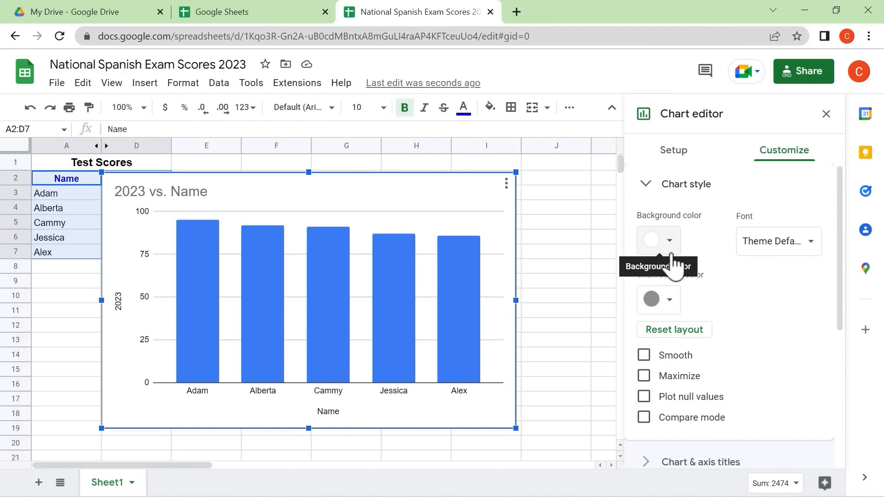
Step: Change the chart of 2023 scores by name to a line chart
{"action": "left_click", "coordinate": [674, 150]}
{"action": "left_click", "coordinate": [681, 206]}
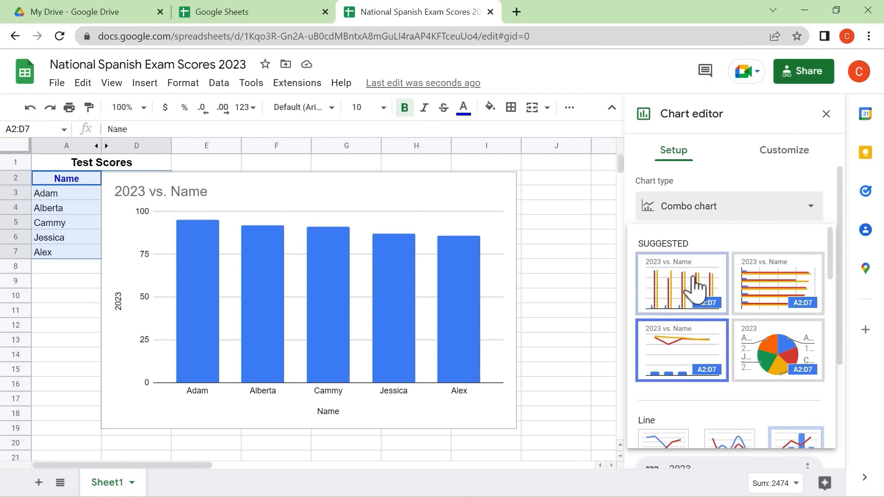
{"action": "scroll", "coordinate": [690, 317], "scroll_direction": "down", "scroll_amount": 3}
{"action": "left_click", "coordinate": [671, 317]}
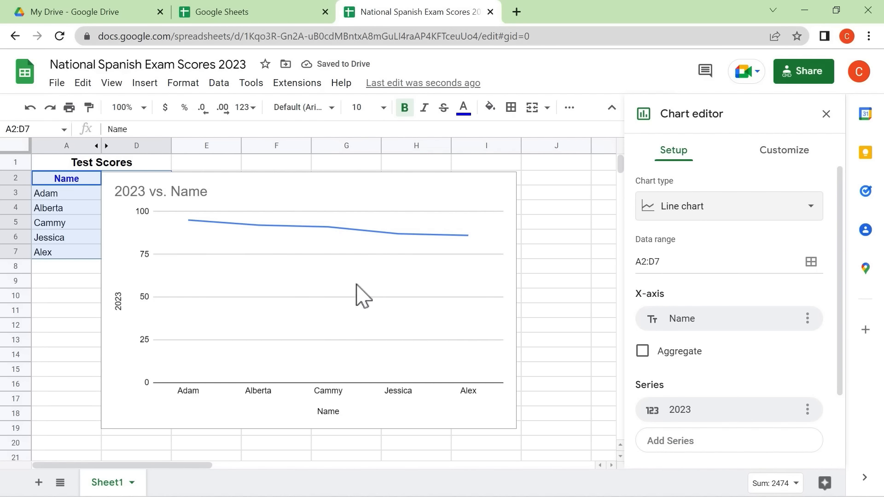
Step: Add a trendline to the 2023 series and set its line color first to orange, then to dark red
{"action": "left_click", "coordinate": [785, 158]}
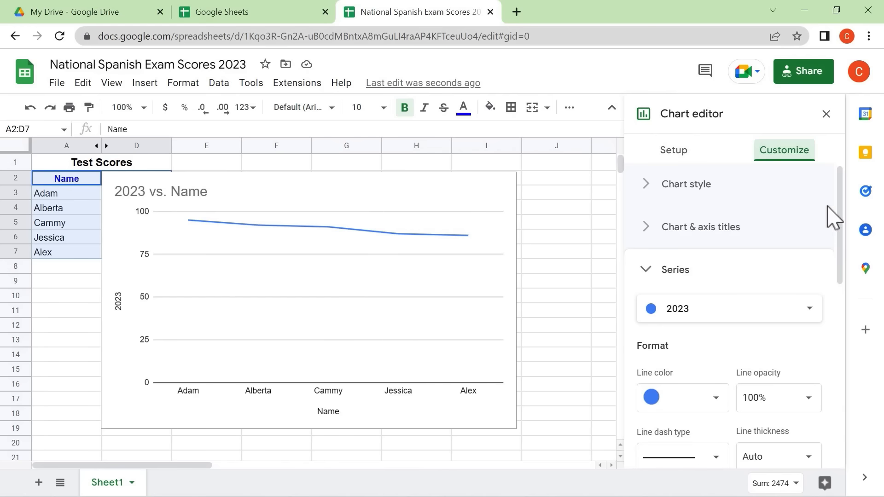
{"action": "left_click_drag", "start_coordinate": [841, 206], "coordinate": [833, 371]}
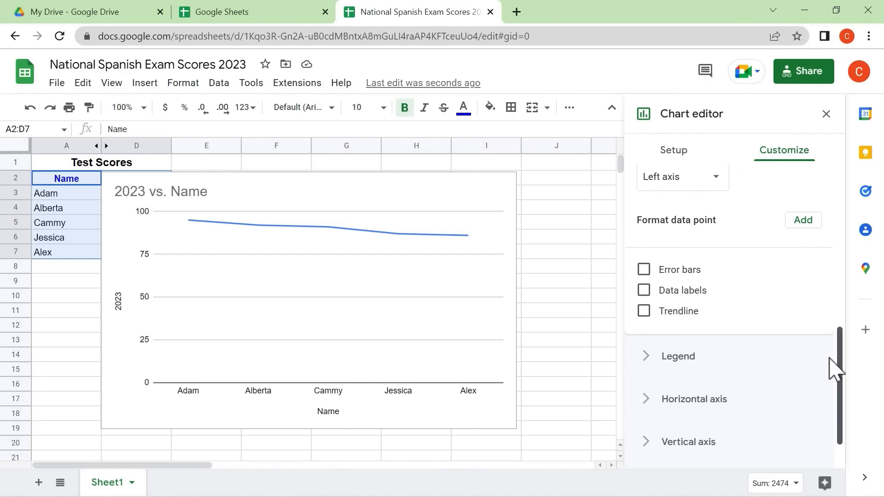
{"action": "left_click", "coordinate": [644, 309]}
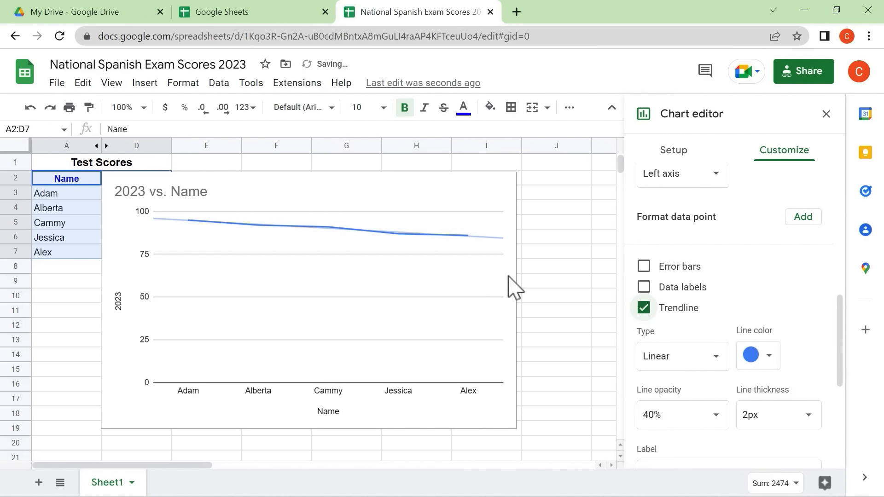
{"action": "left_click", "coordinate": [763, 357]}
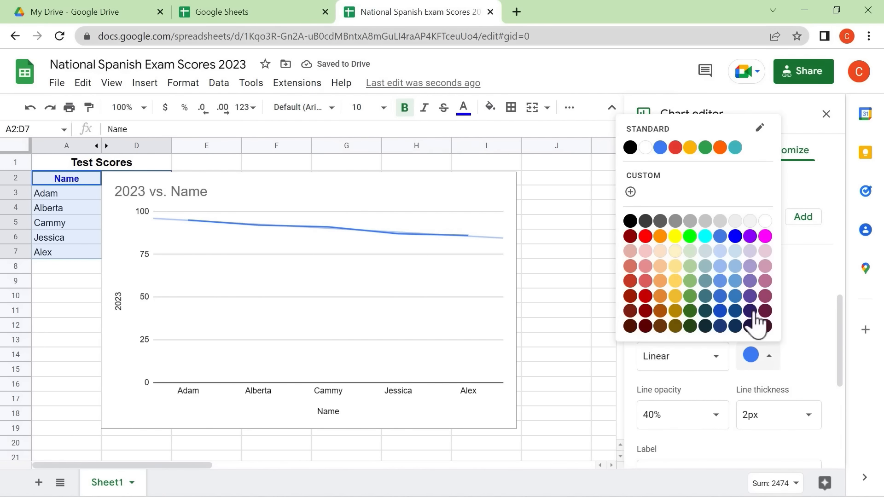
{"action": "left_click", "coordinate": [660, 236]}
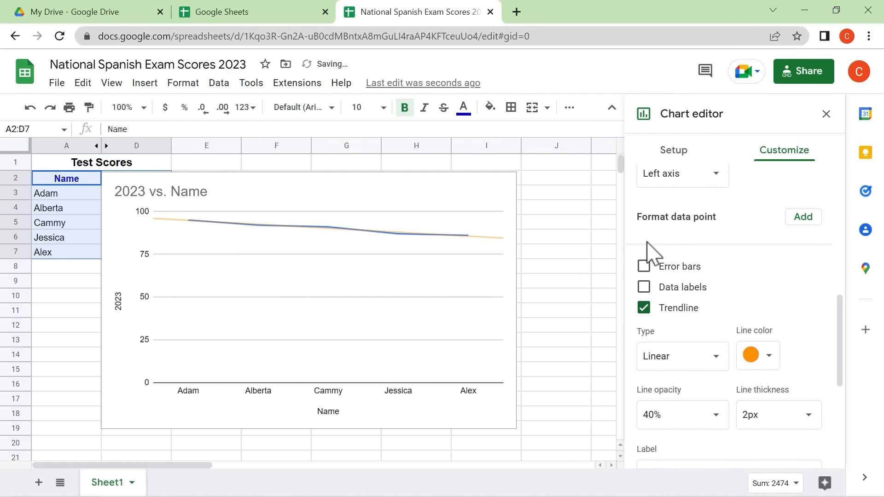
{"action": "left_click", "coordinate": [764, 359]}
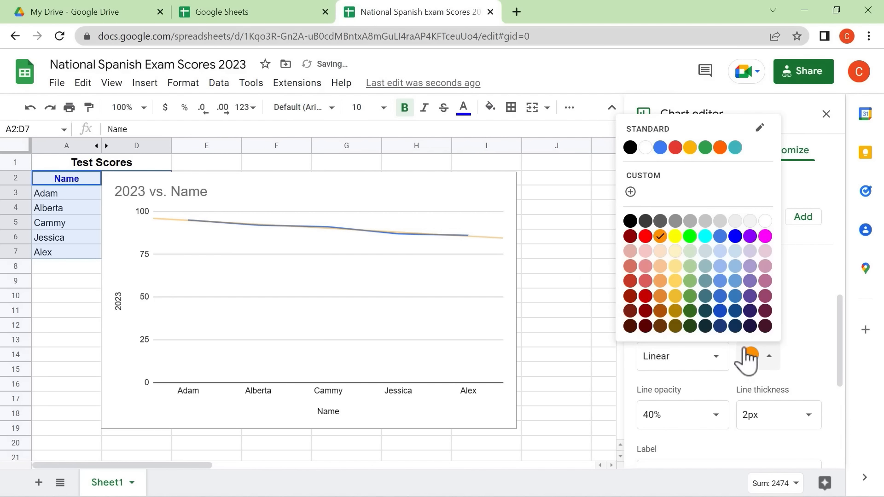
{"action": "left_click", "coordinate": [633, 315]}
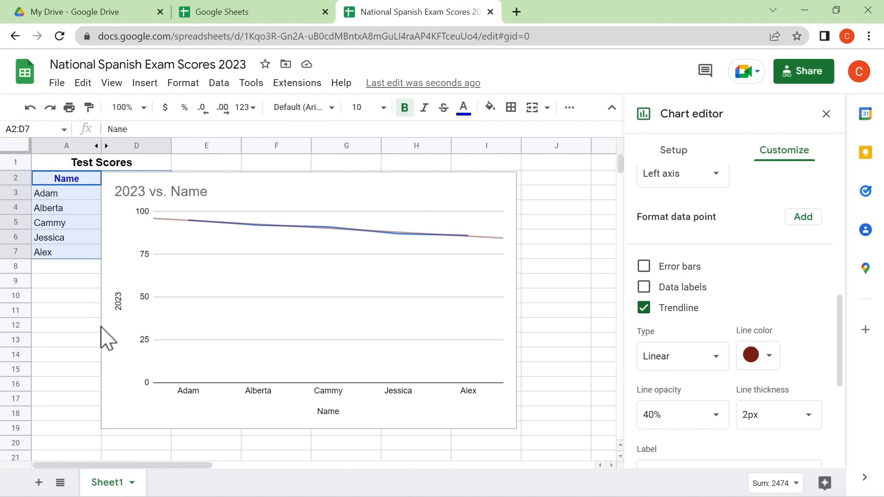
Step: Change the chart type to a combo chart and close the chart editor
{"action": "left_click", "coordinate": [673, 151]}
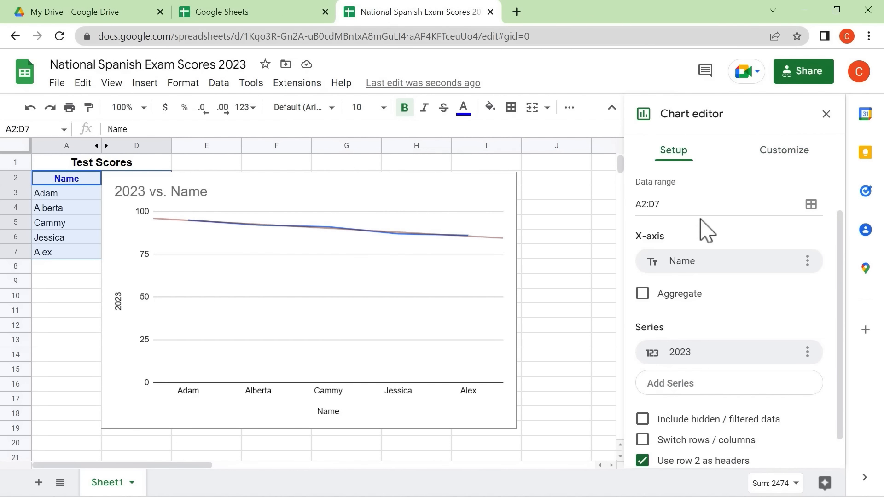
{"action": "scroll", "coordinate": [704, 265], "scroll_direction": "up", "scroll_amount": 2}
{"action": "left_click", "coordinate": [690, 214]}
{"action": "left_click", "coordinate": [693, 283]}
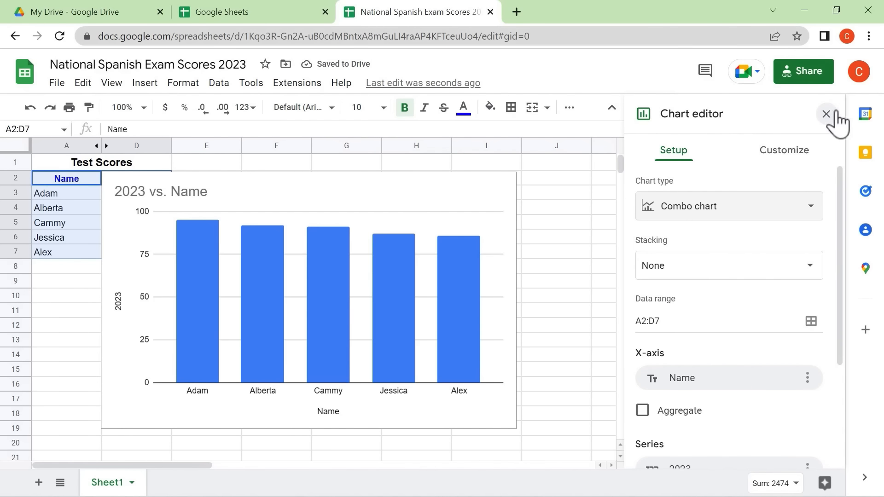
{"action": "left_click", "coordinate": [826, 114]}
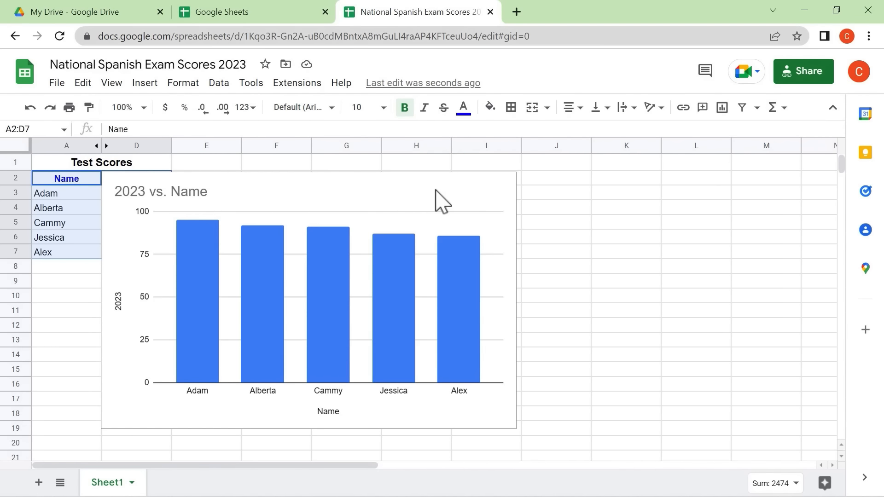
Step: Place the chart in the empty area beside the scores table and move it to its own sheet, viewing both sheets
{"action": "left_click", "coordinate": [420, 225]}
{"action": "left_click_drag", "start_coordinate": [285, 177], "coordinate": [519, 174]}
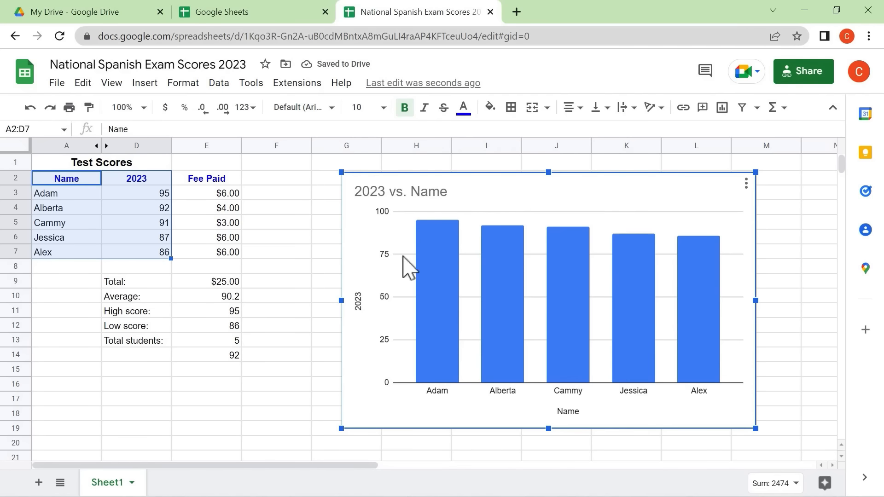
{"action": "left_click", "coordinate": [745, 184]}
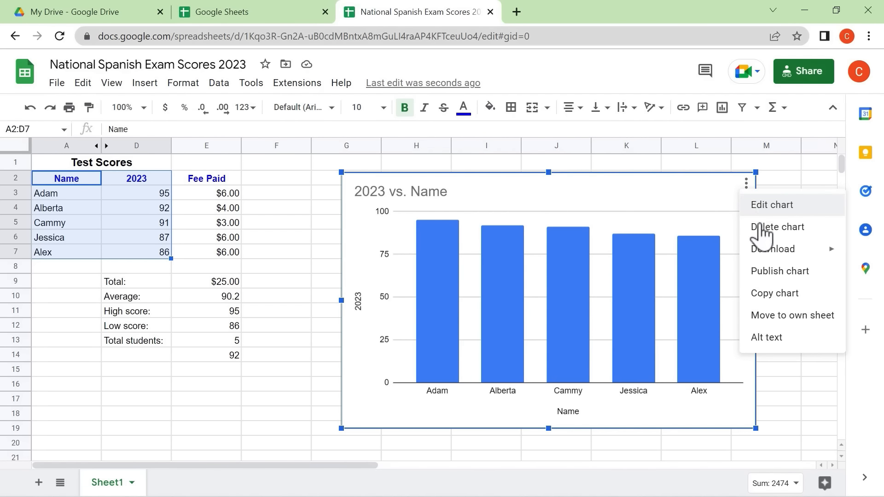
{"action": "left_click", "coordinate": [799, 317]}
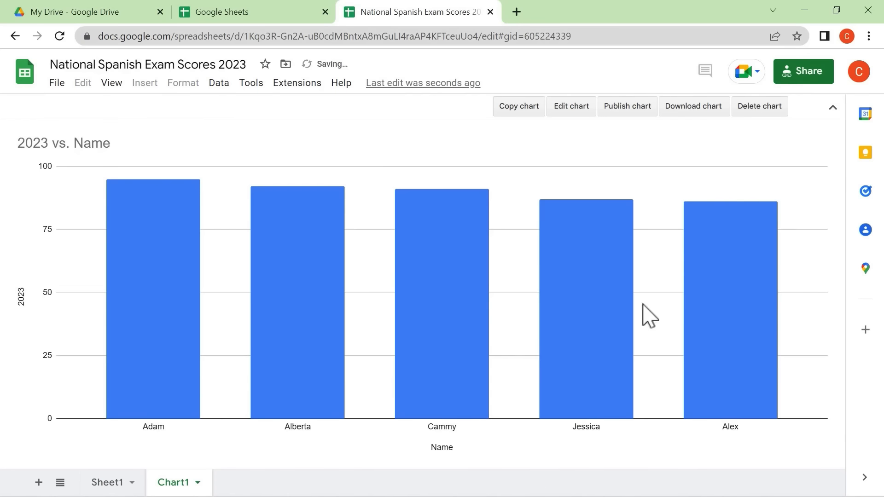
{"action": "left_click", "coordinate": [121, 489]}
{"action": "left_click", "coordinate": [188, 482]}
Step: Publish the 2023 vs. Name chart to the web as an interactive embed and confirm the publication
{"action": "left_click", "coordinate": [642, 112]}
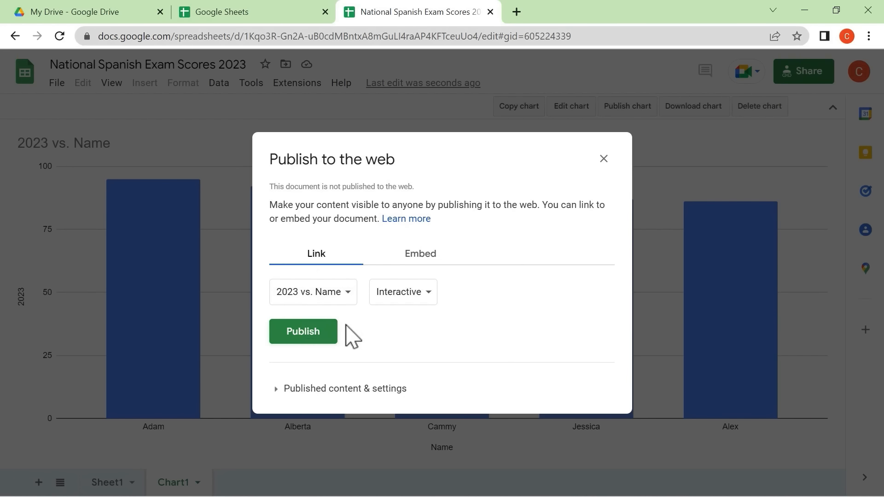
{"action": "left_click", "coordinate": [412, 259]}
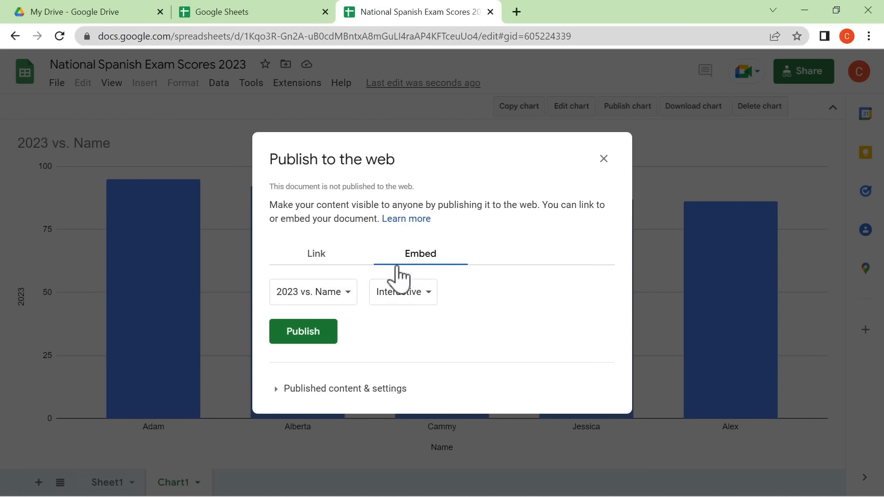
{"action": "left_click", "coordinate": [304, 332]}
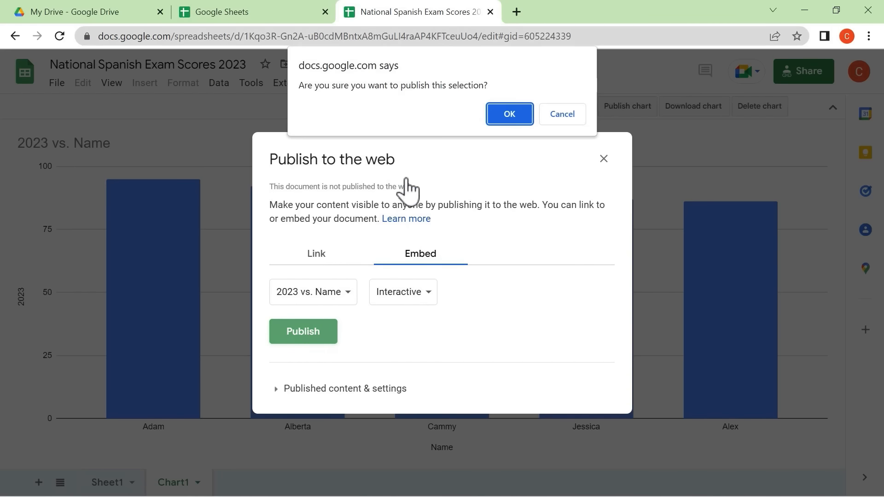
{"action": "left_click", "coordinate": [506, 117]}
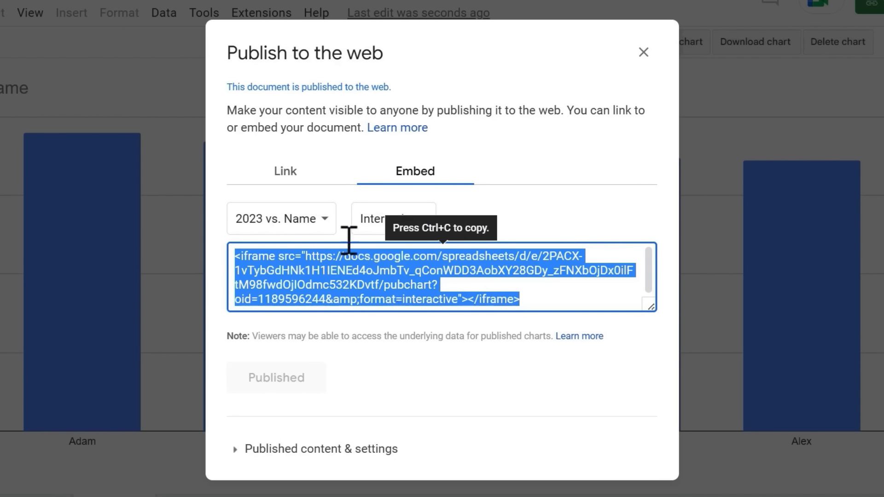
Step: Copy the link to the published interactive 2023 vs. Name chart and close the publishing dialog
{"action": "left_click", "coordinate": [298, 181]}
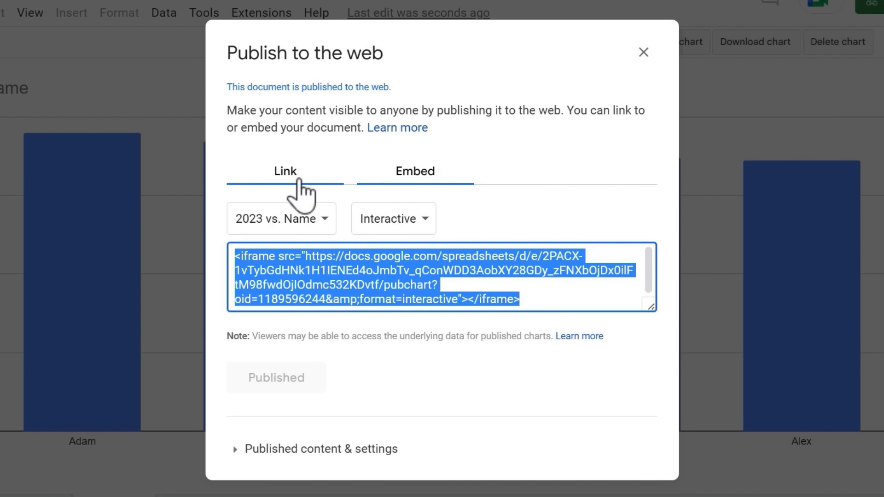
{"action": "left_click", "coordinate": [285, 176]}
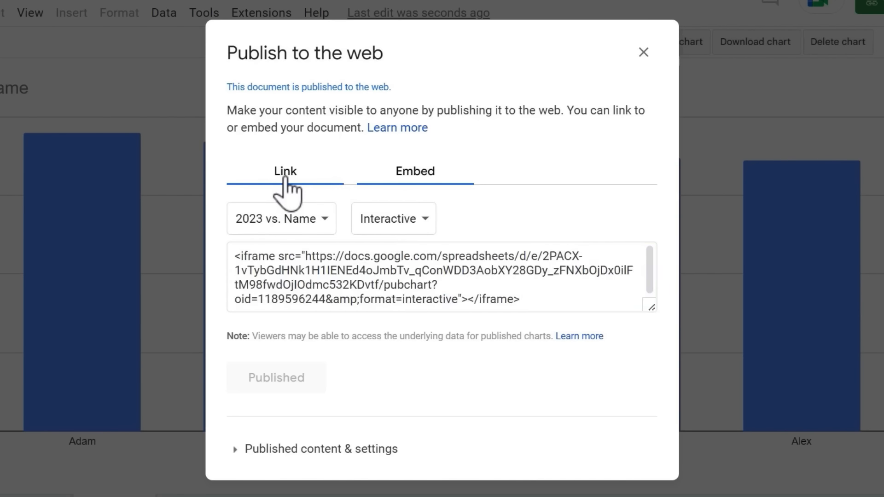
{"action": "left_click", "coordinate": [403, 259]}
{"action": "right_click", "coordinate": [402, 258]}
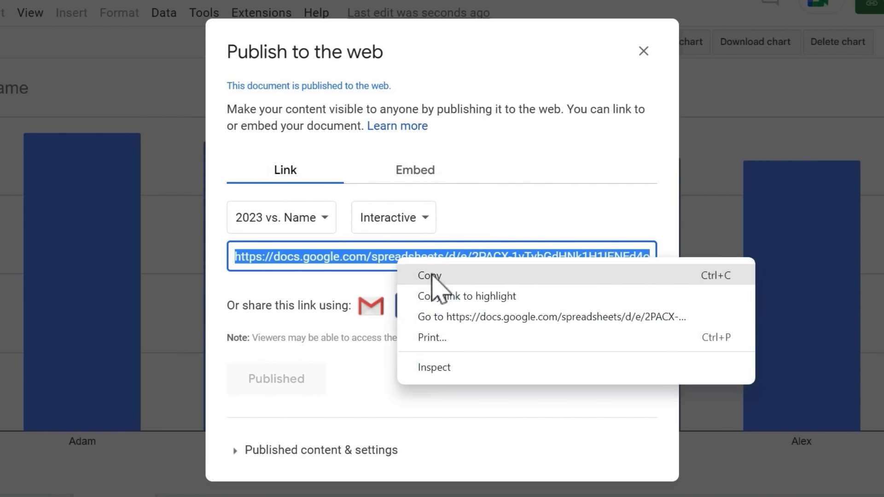
{"action": "left_click", "coordinate": [445, 275]}
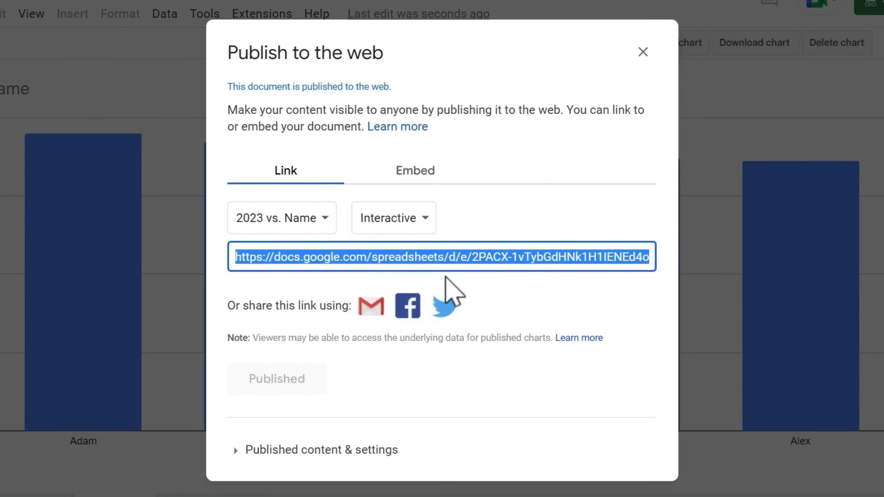
{"action": "left_click", "coordinate": [644, 51]}
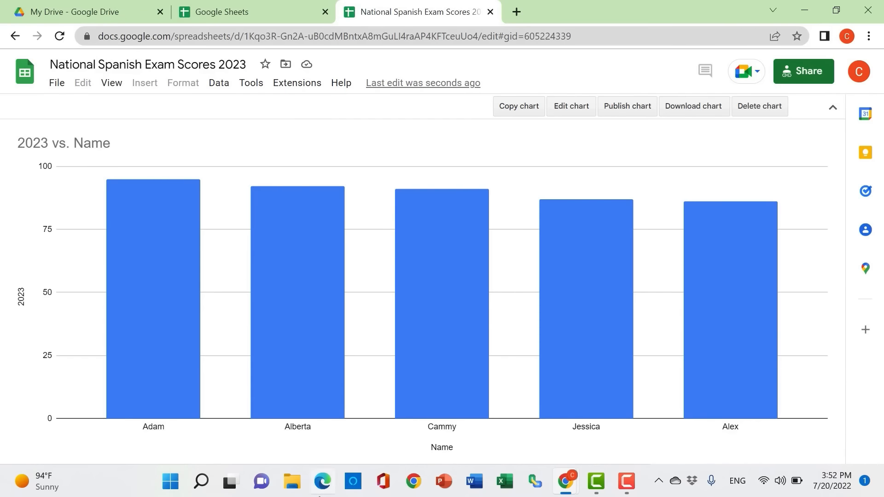
Step: Undo the chart's move to its own sheet and copy the 2023 vs. Name chart on Sheet1
{"action": "key", "text": "ctrl+z"}
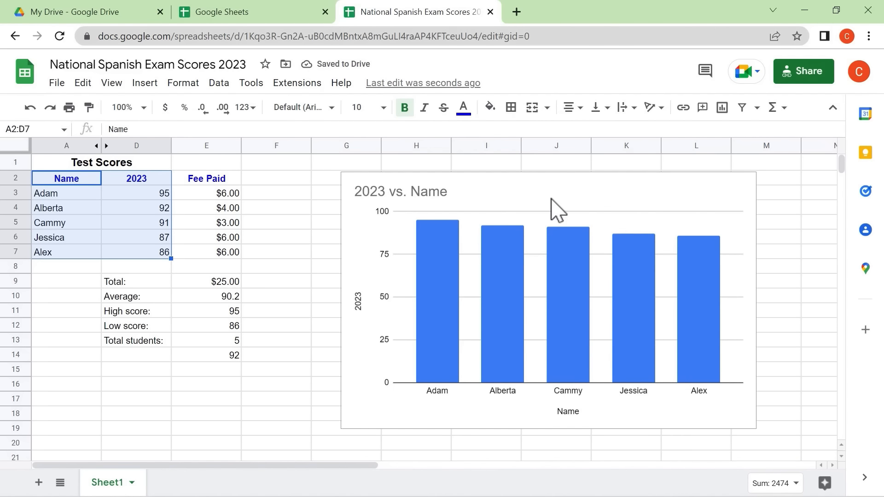
{"action": "left_click", "coordinate": [529, 194]}
Step: Create a new Google Docs document from Google Drive and paste the chart into it, linked to the spreadsheet
{"action": "left_click", "coordinate": [113, 16]}
{"action": "left_click", "coordinate": [80, 134]}
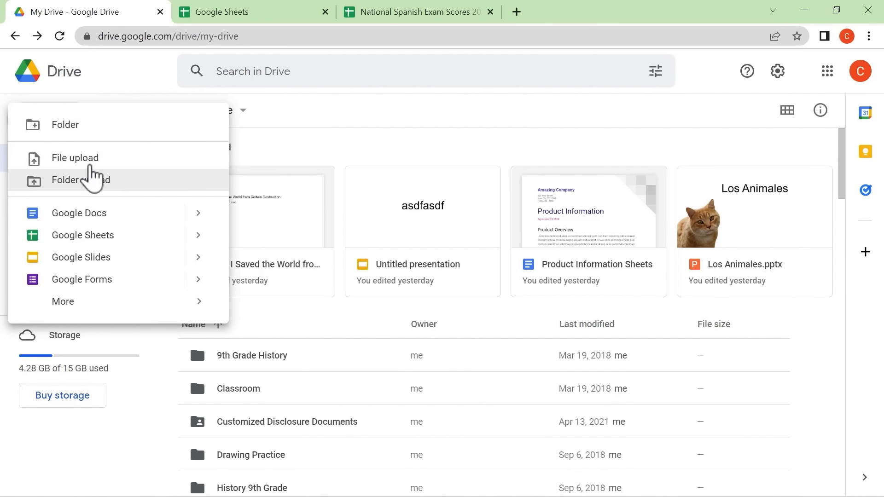
{"action": "left_click", "coordinate": [102, 225]}
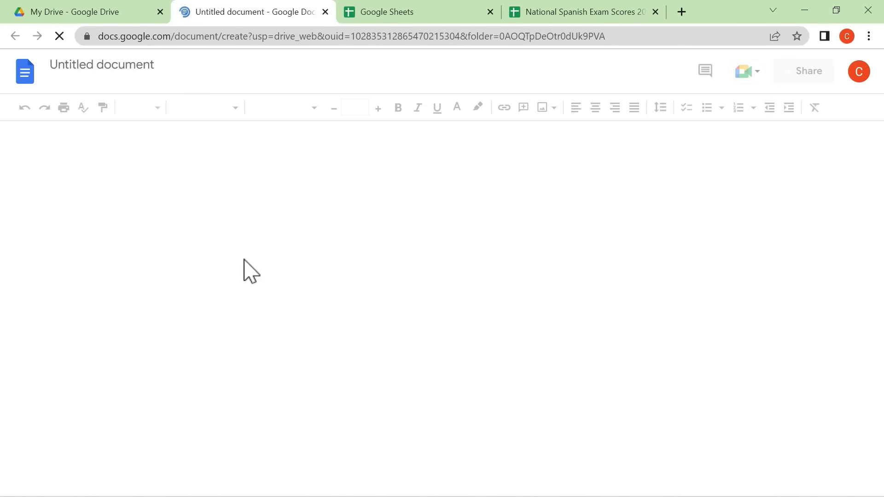
{"action": "key", "text": "ctrl+v"}
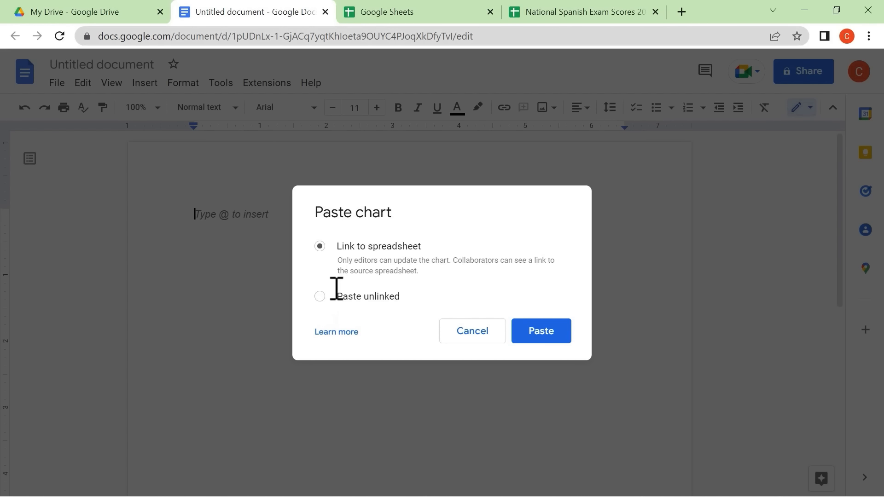
{"action": "left_click", "coordinate": [552, 337]}
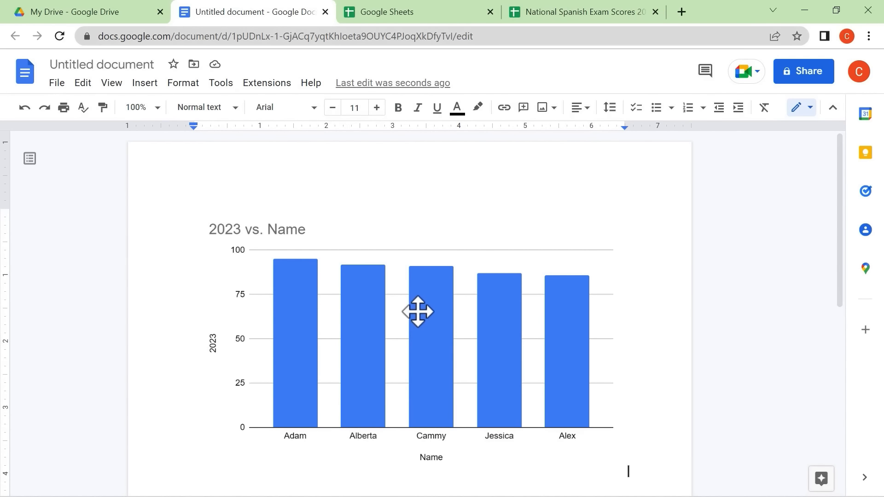
Step: Switch back to the National Spanish Exam Scores 2023 spreadsheet and set the 2023 score in cell D4 to 28
{"action": "left_click", "coordinate": [417, 12]}
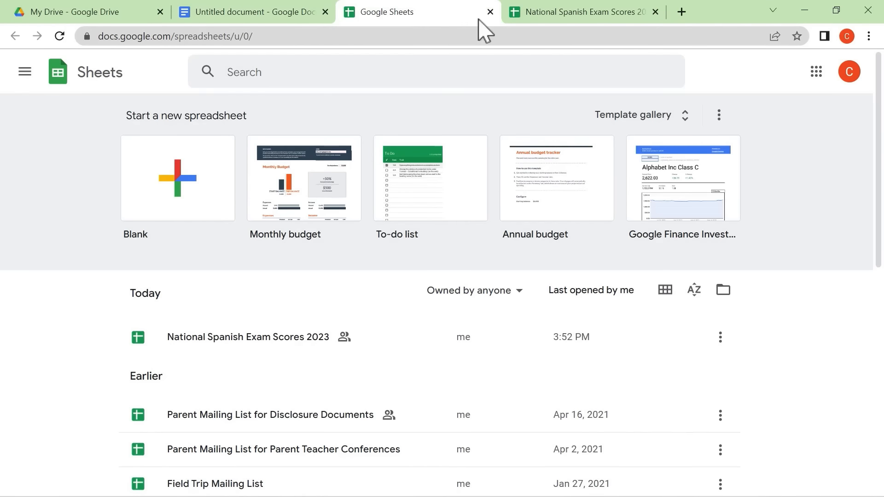
{"action": "left_click", "coordinate": [582, 14]}
{"action": "left_click", "coordinate": [207, 223]}
{"action": "left_click", "coordinate": [158, 214]}
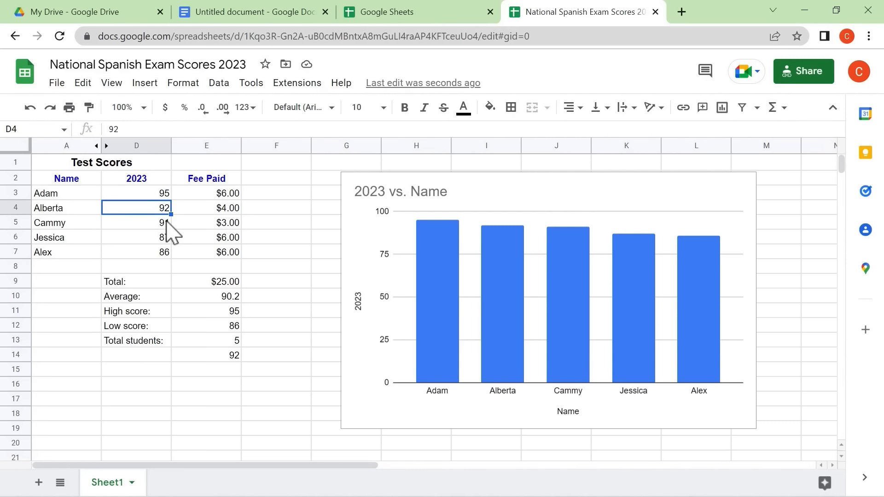
{"action": "type", "text": "28"}
{"action": "key", "text": "Return"}
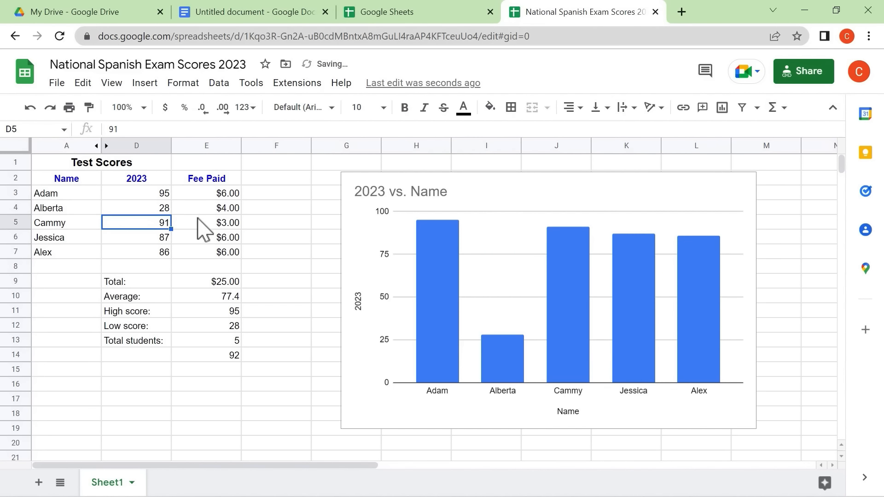
Step: Return to the Google Docs document and update the linked chart with the changed spreadsheet data
{"action": "left_click", "coordinate": [229, 12]}
{"action": "left_click", "coordinate": [246, 191]}
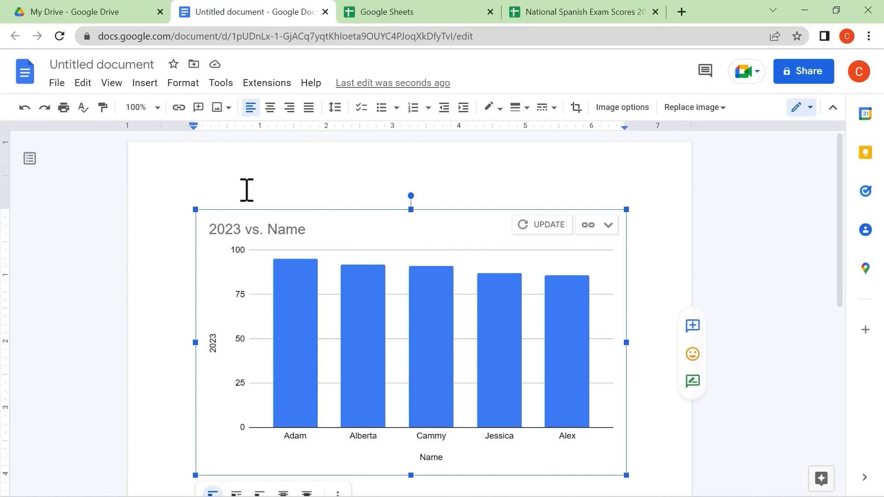
{"action": "left_click", "coordinate": [549, 225]}
{"action": "left_click", "coordinate": [671, 206]}
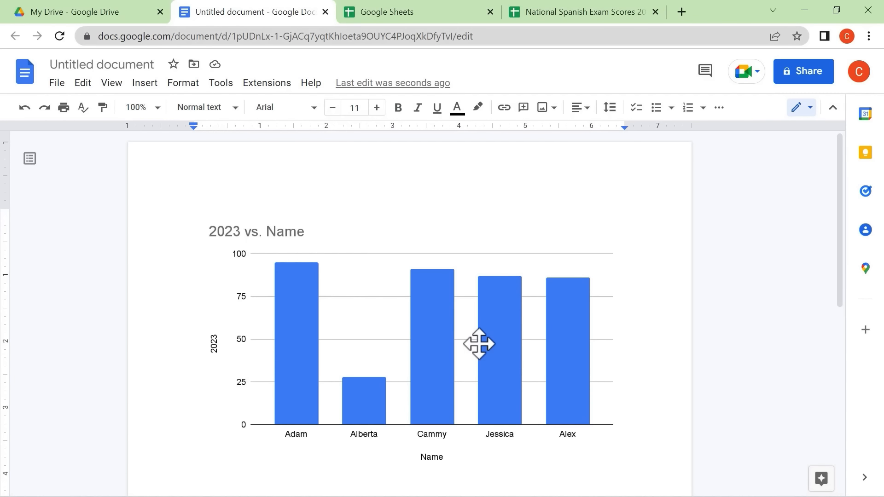
Step: Switch to the scores spreadsheet and protect the student names in range A3:A7, opening the range's editing permissions
{"action": "left_click", "coordinate": [565, 15]}
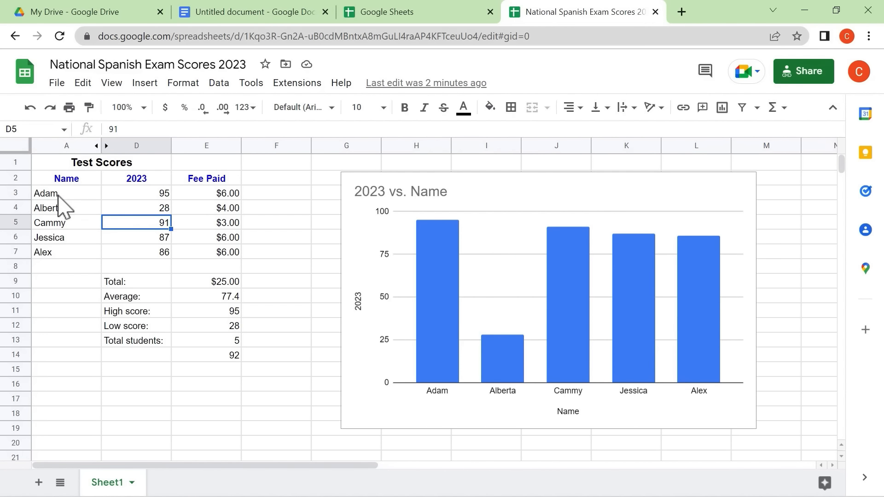
{"action": "left_click_drag", "start_coordinate": [59, 195], "coordinate": [44, 259]}
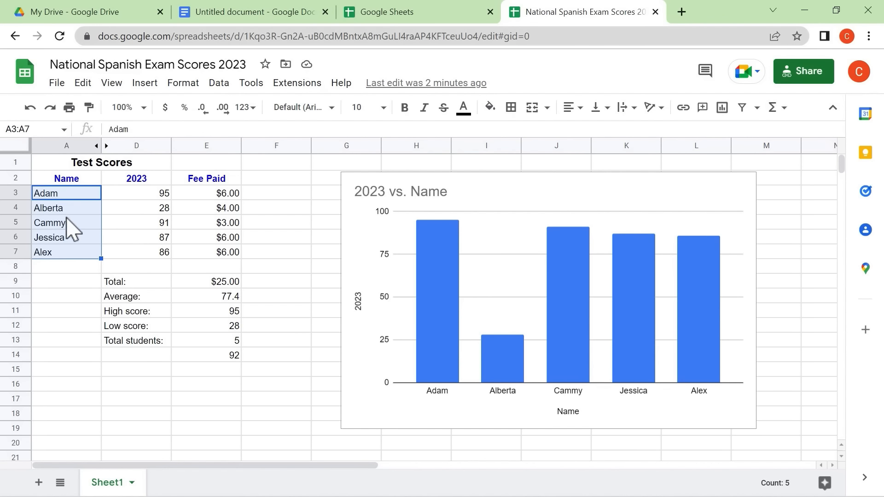
{"action": "left_click", "coordinate": [219, 84]}
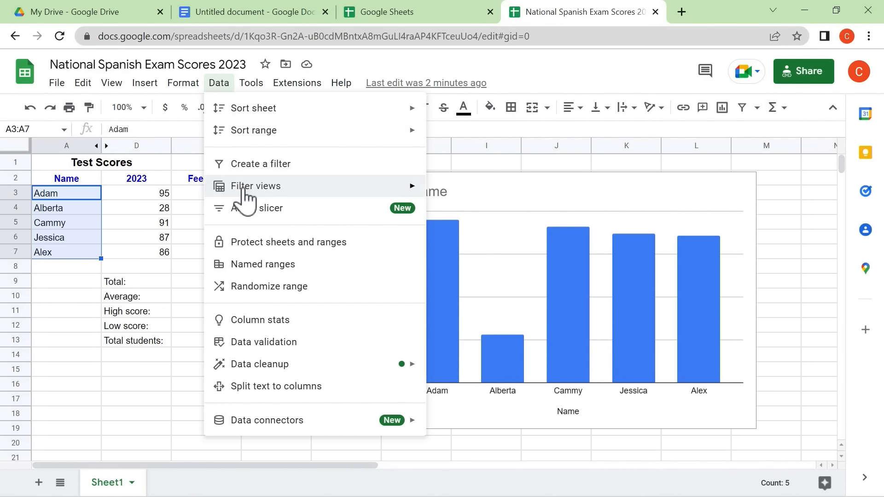
{"action": "left_click", "coordinate": [255, 244]}
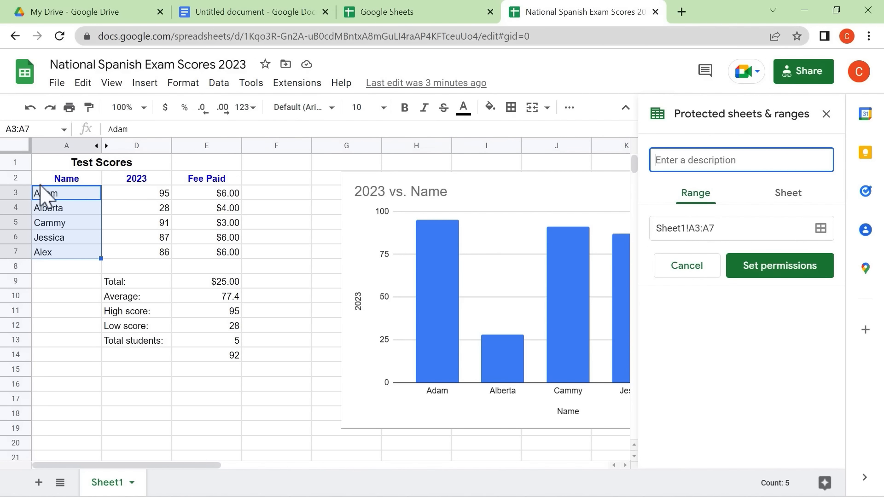
{"action": "left_click", "coordinate": [778, 279]}
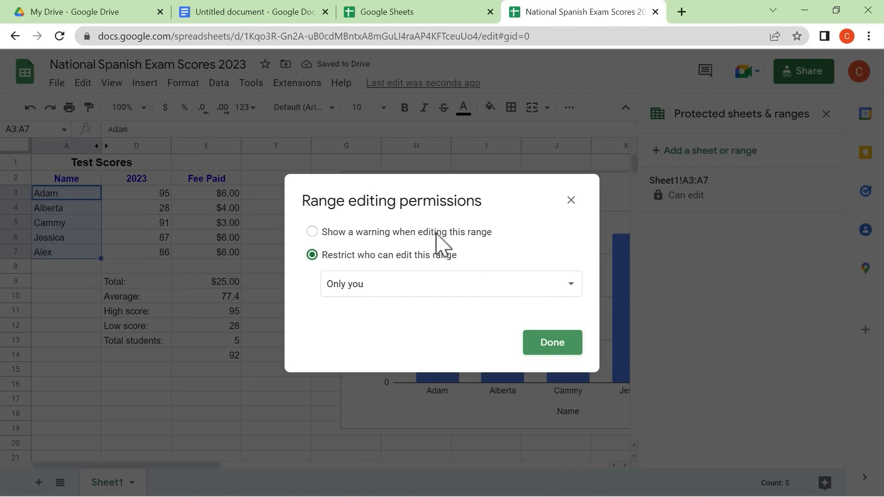
Step: Try the Only you and Custom edit restrictions, then set range A3:A7 to show a warning when edited
{"action": "left_click", "coordinate": [436, 232]}
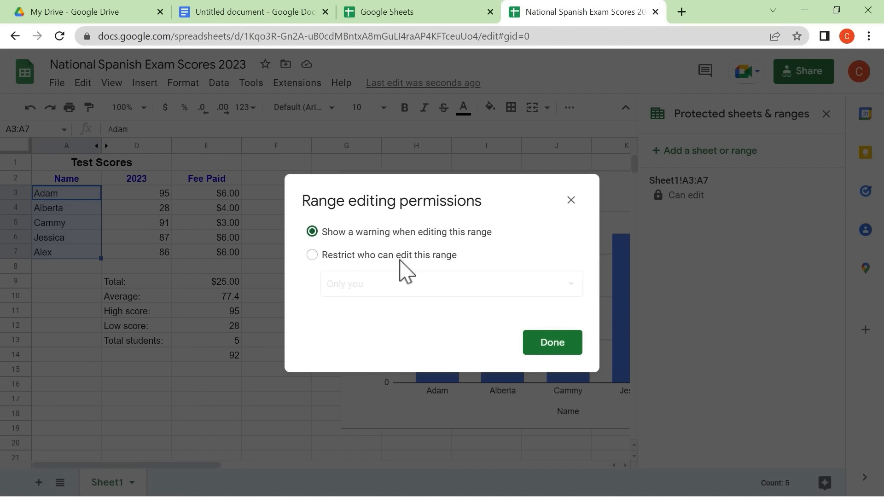
{"action": "left_click", "coordinate": [374, 256]}
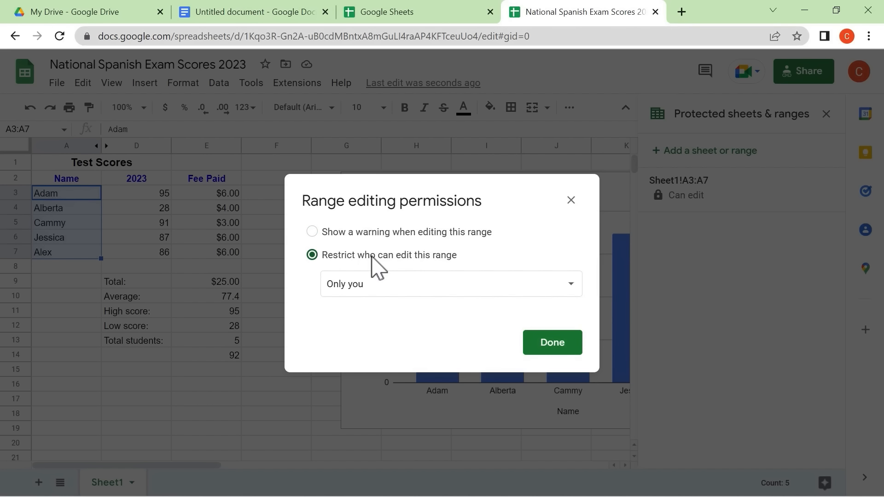
{"action": "left_click", "coordinate": [373, 290]}
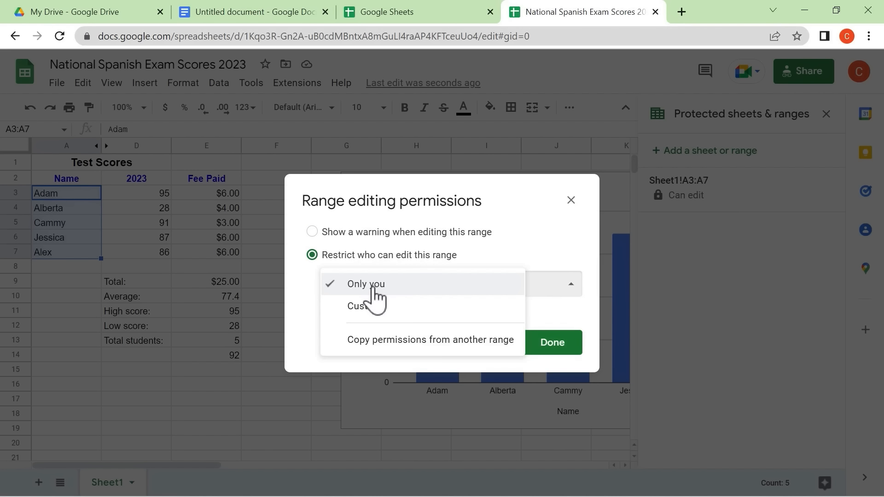
{"action": "left_click", "coordinate": [380, 305]}
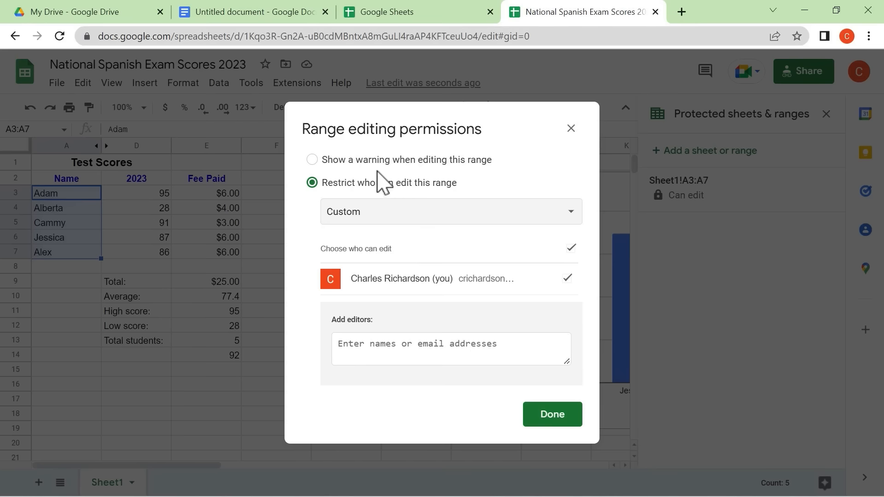
{"action": "left_click", "coordinate": [346, 161]}
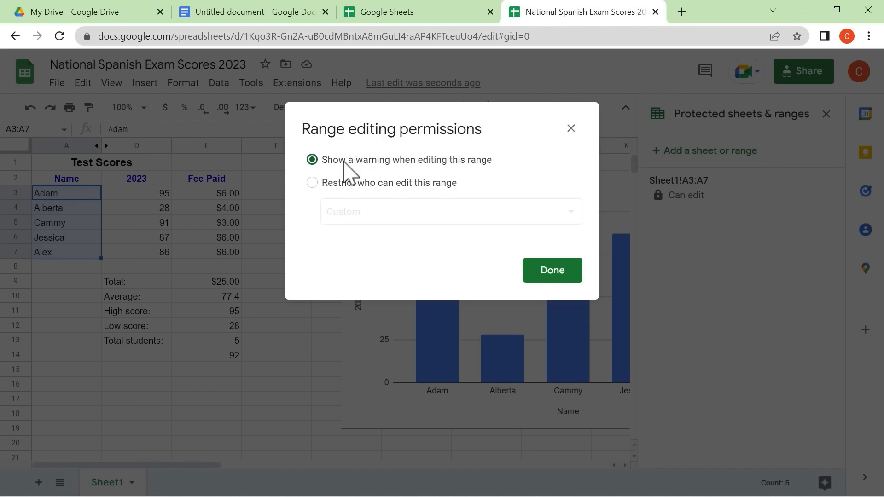
{"action": "left_click", "coordinate": [551, 272]}
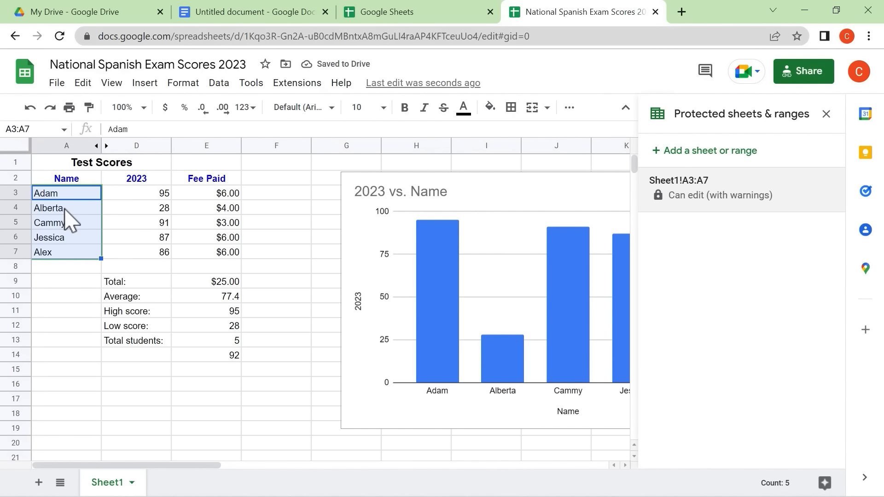
Step: Test the protection by deleting the name in cell A4 and accepting the edit, then undo the deletion
{"action": "left_click", "coordinate": [69, 220]}
{"action": "key", "text": "Delete"}
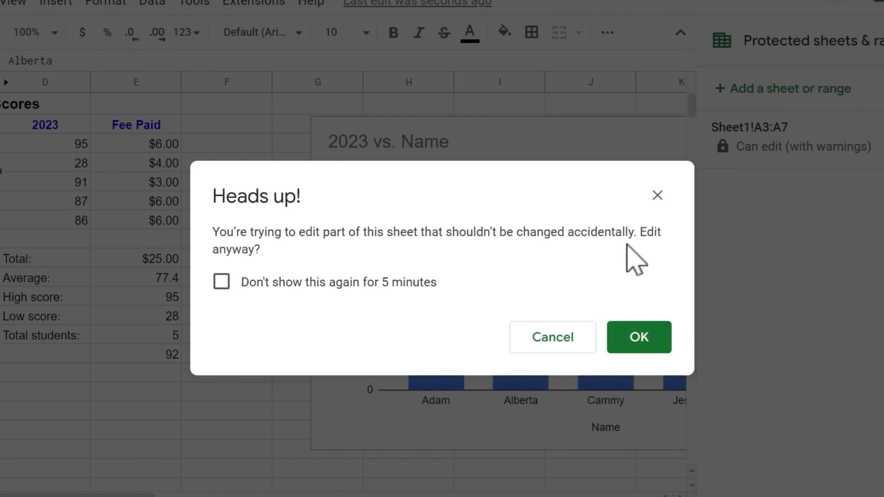
{"action": "left_click", "coordinate": [639, 337]}
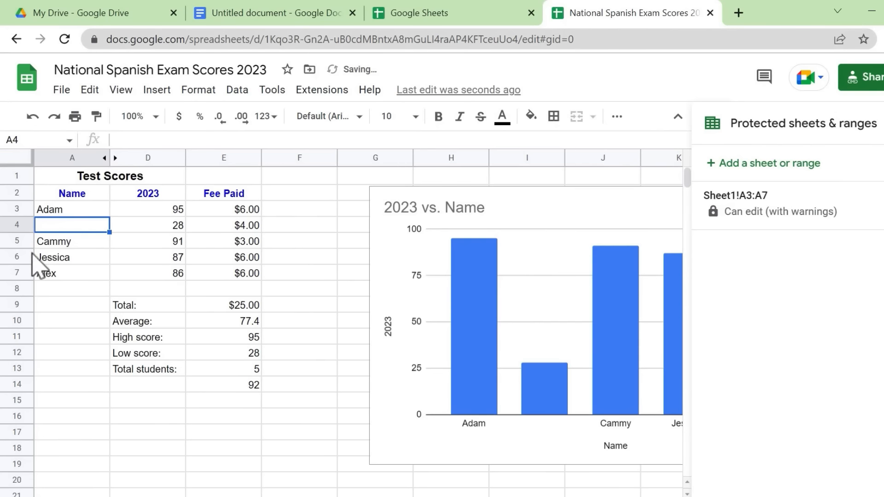
{"action": "left_click", "coordinate": [94, 273]}
{"action": "key", "text": "ctrl+z"}
Step: Start a new protection covering the whole of Sheet1, with certain cells excepted
{"action": "left_click", "coordinate": [237, 90]}
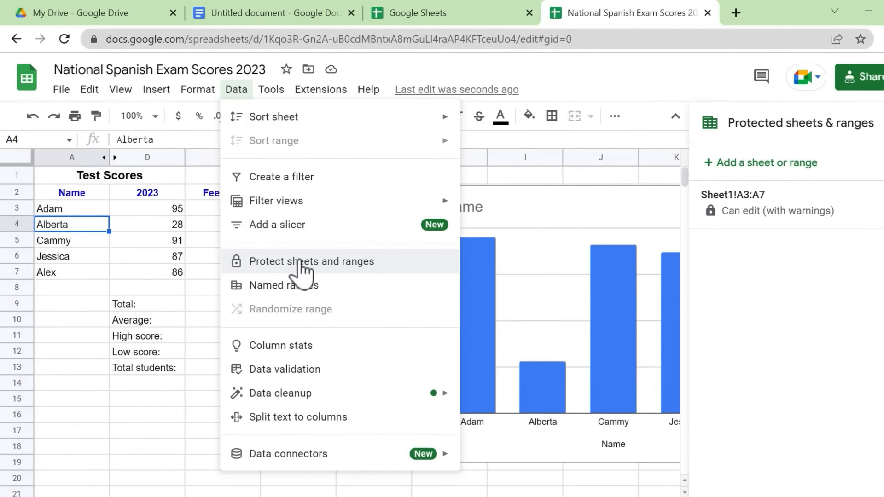
{"action": "left_click", "coordinate": [299, 264]}
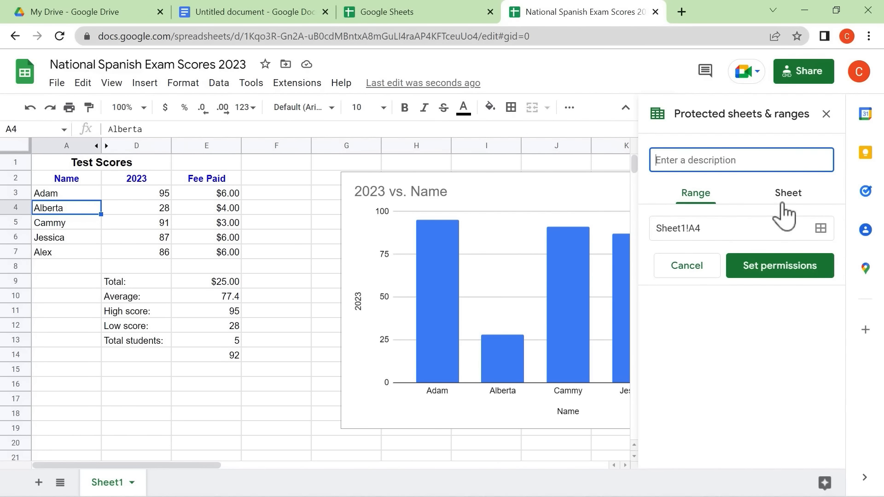
{"action": "left_click", "coordinate": [798, 197]}
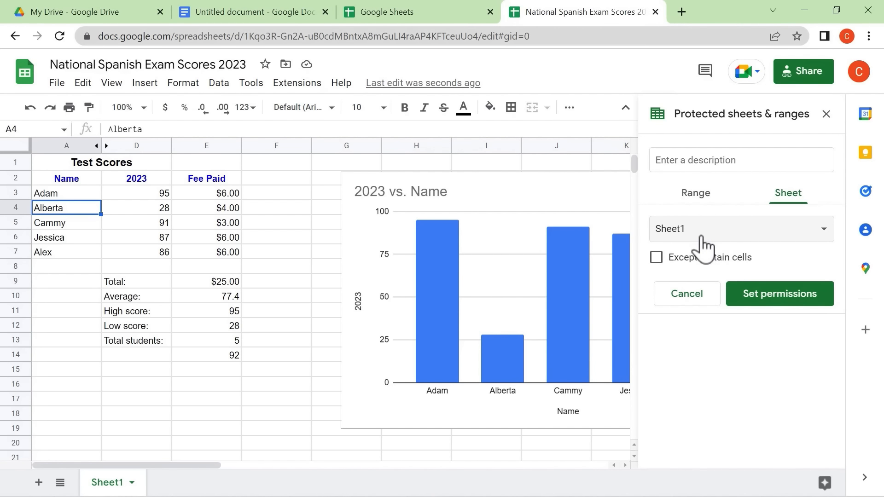
{"action": "left_click", "coordinate": [657, 259]}
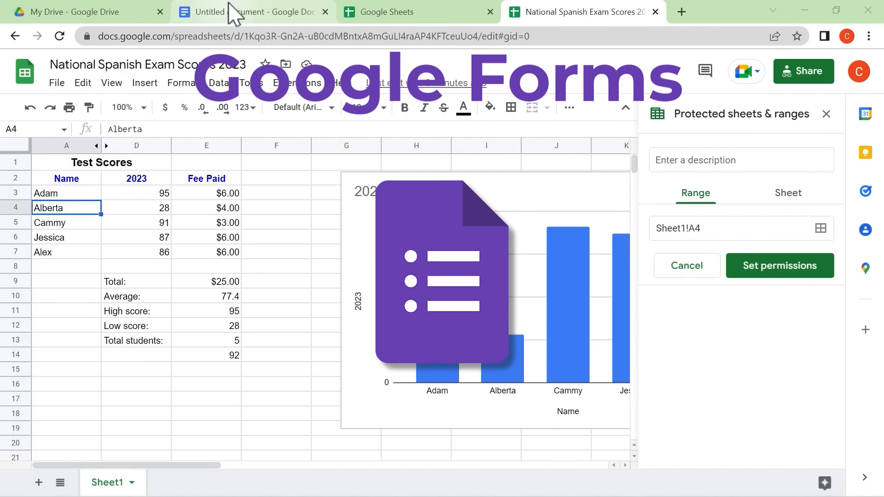
Step: Switch to Google Drive and, in an untitled Google Forms form, enter the question "What is the color Green in Spanish?"
{"action": "left_click", "coordinate": [96, 14]}
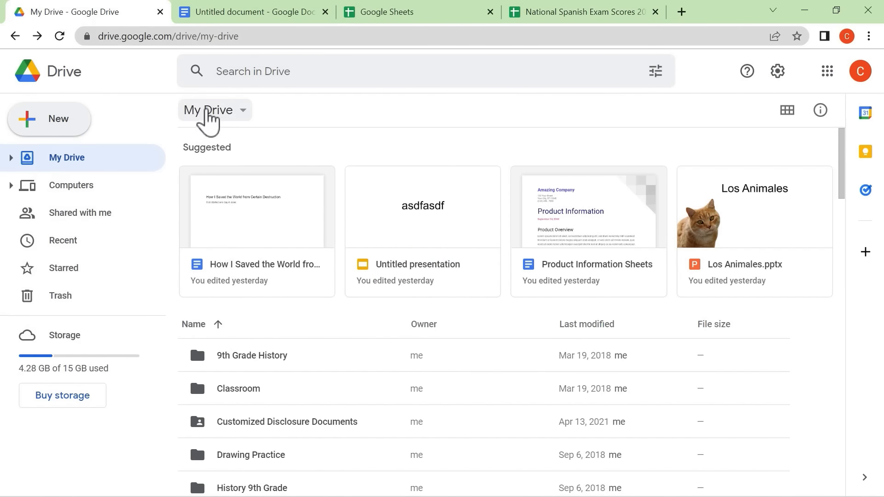
{"action": "left_click", "coordinate": [376, 214]}
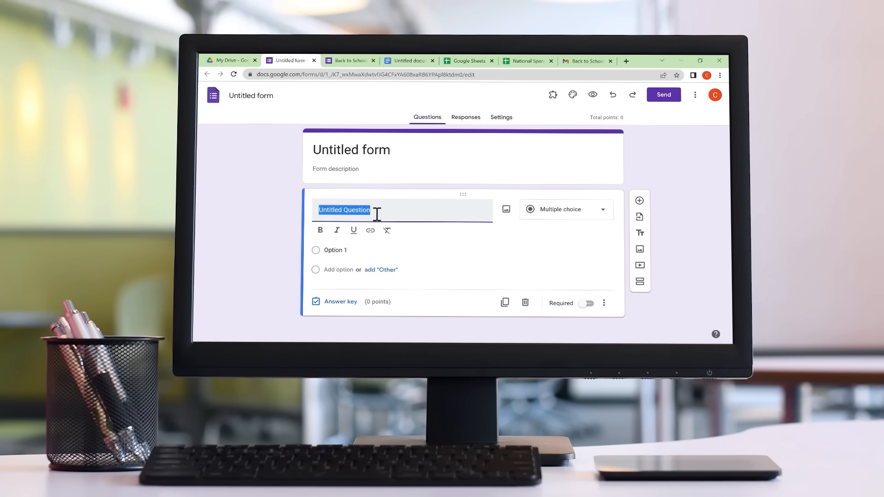
{"action": "type", "text": "What is the color Green in Spanish?"}
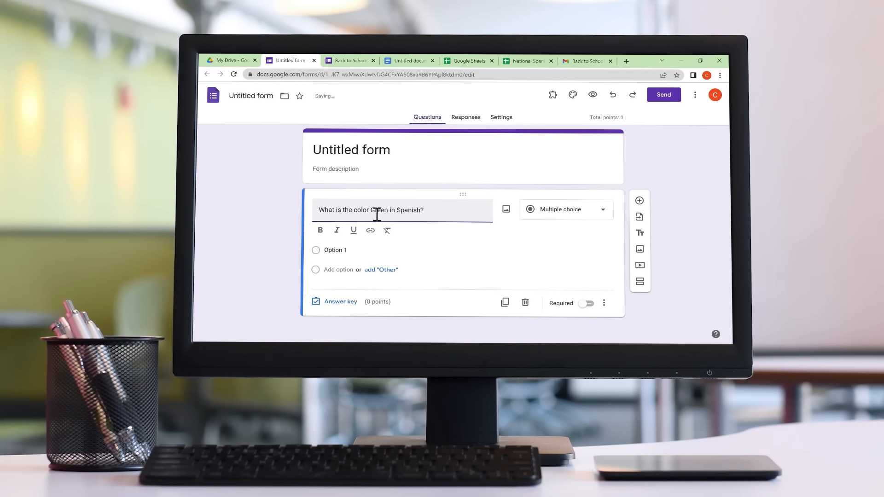
{"action": "left_click", "coordinate": [345, 250]}
{"action": "left_click", "coordinate": [327, 251]}
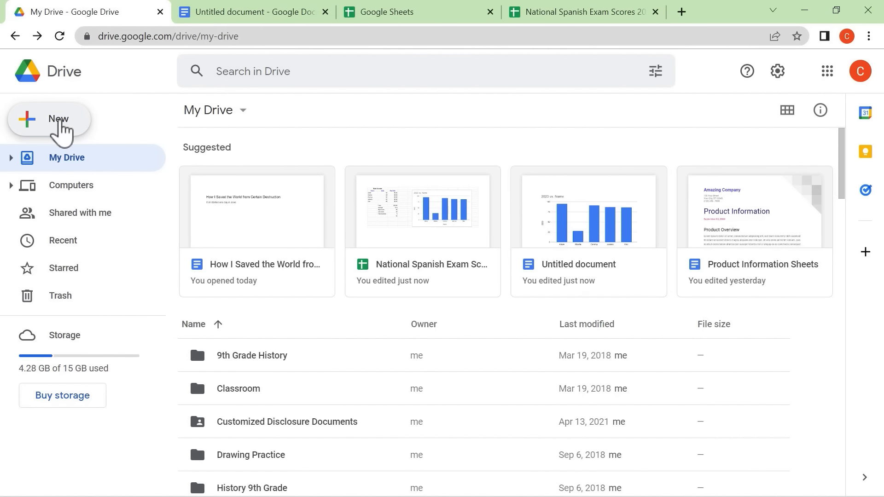
Step: Create a new blank Google Forms form from Google Drive and dismiss the text styling tip
{"action": "left_click", "coordinate": [59, 120]}
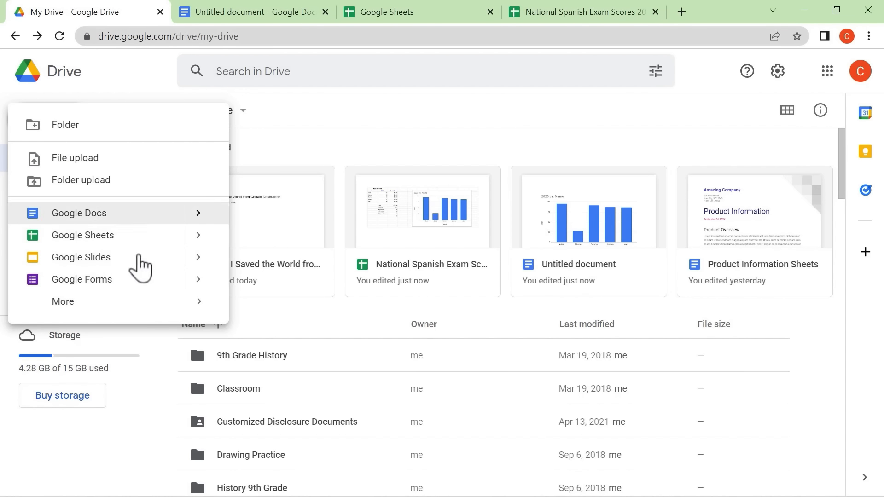
{"action": "mouse_move", "coordinate": [197, 282]}
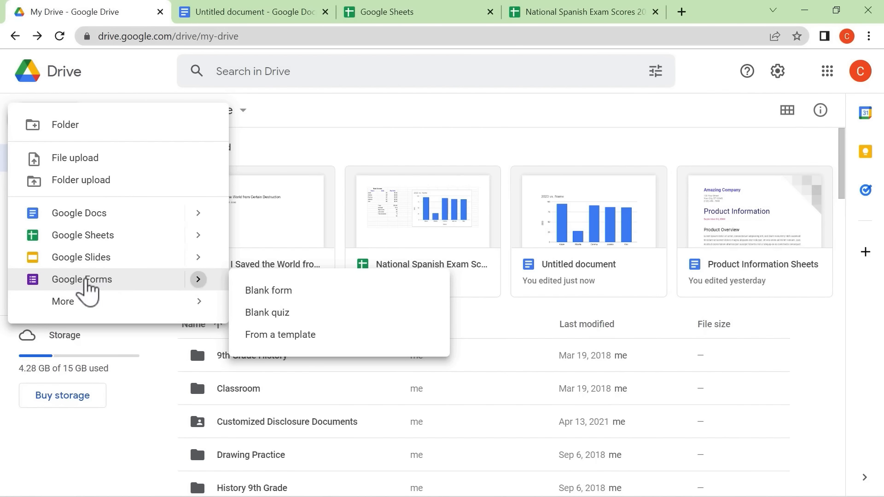
{"action": "left_click", "coordinate": [86, 280]}
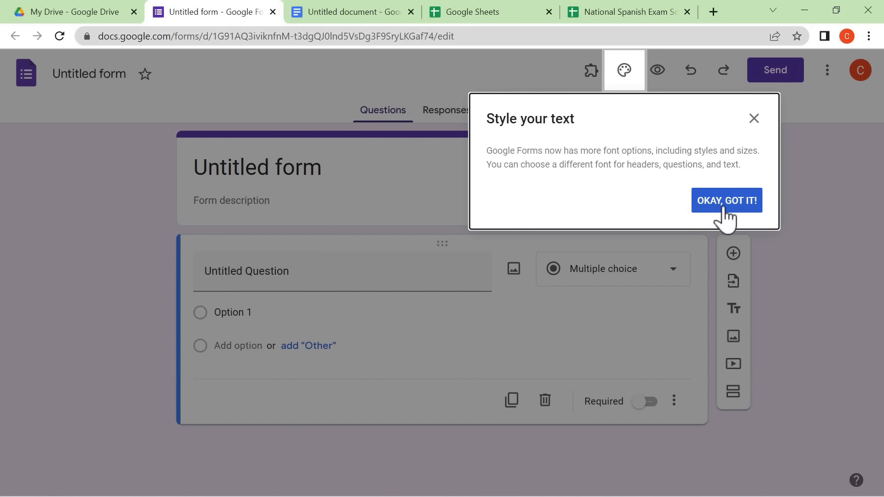
{"action": "left_click", "coordinate": [706, 207]}
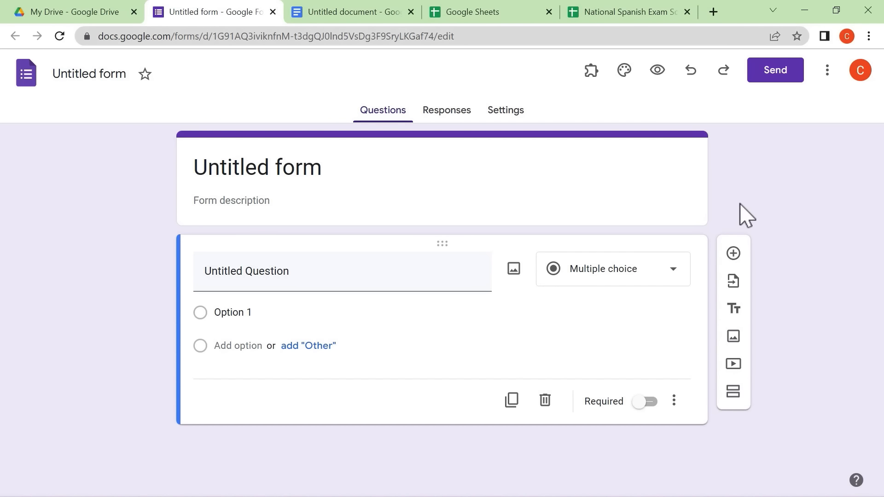
Step: Name the form "Back to School Night" and add the description "Welcome parents! Please fill out this form."
{"action": "left_click", "coordinate": [76, 73]}
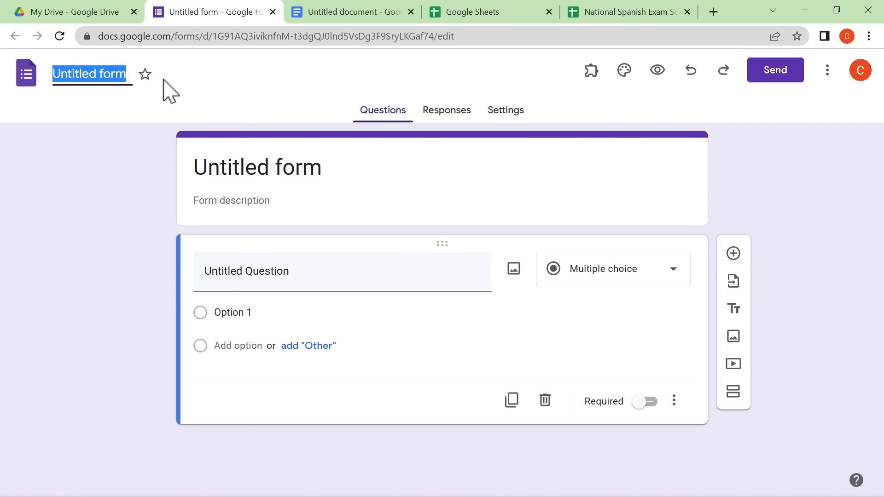
{"action": "type", "text": "Back t"}
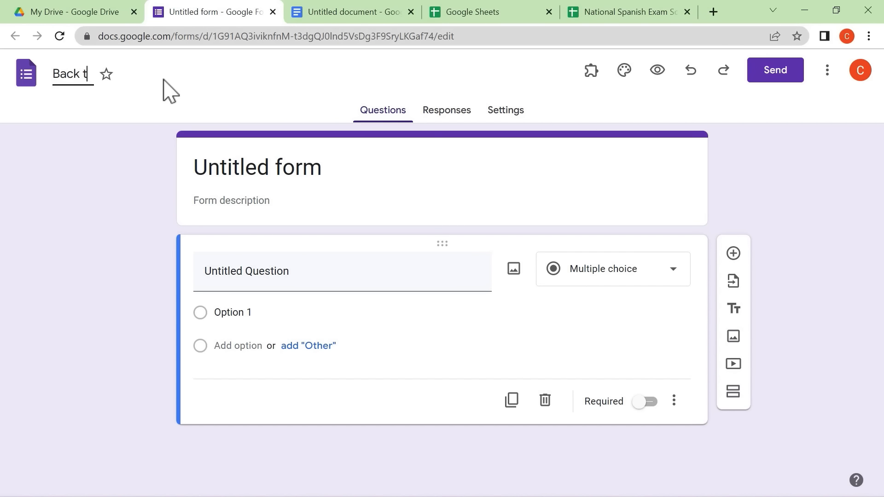
{"action": "type", "text": "o School Night"}
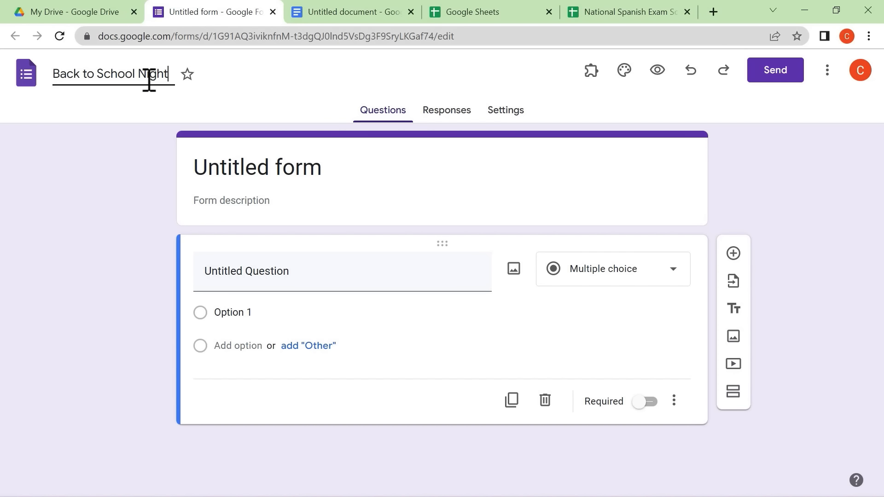
{"action": "left_click", "coordinate": [259, 203]}
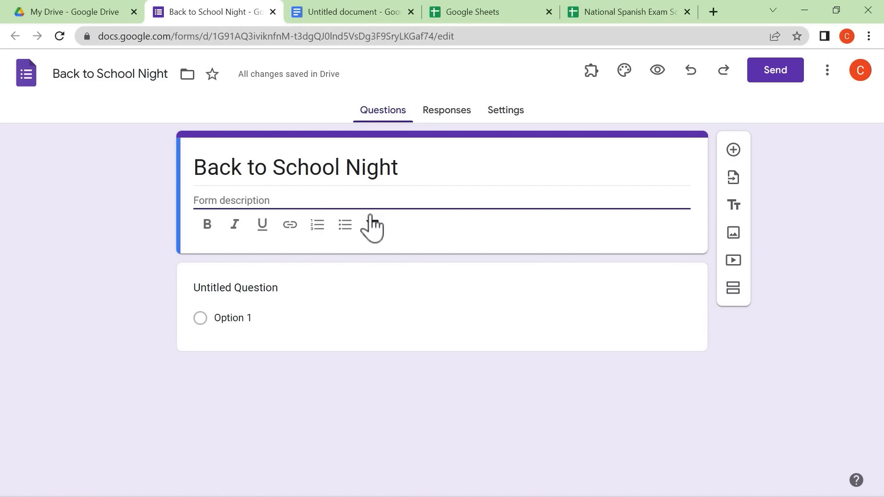
{"action": "type", "text": "Welcome"}
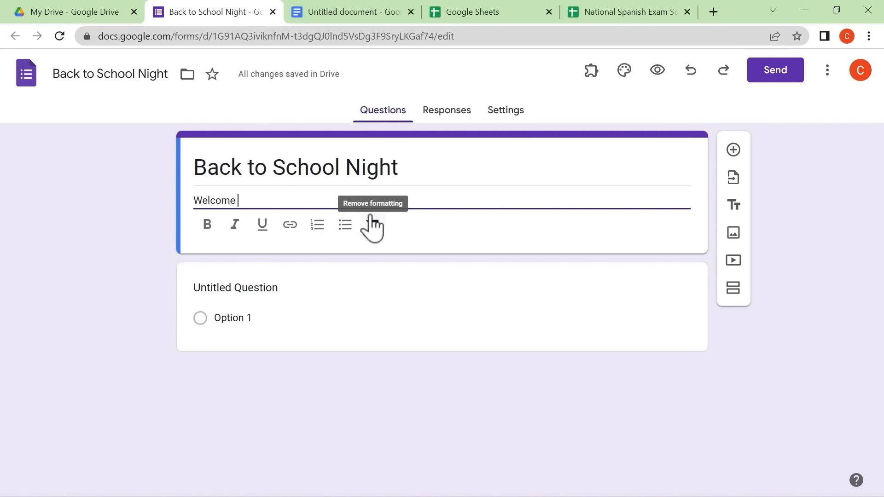
{"action": "type", "text": " parents! Please fill out this form."}
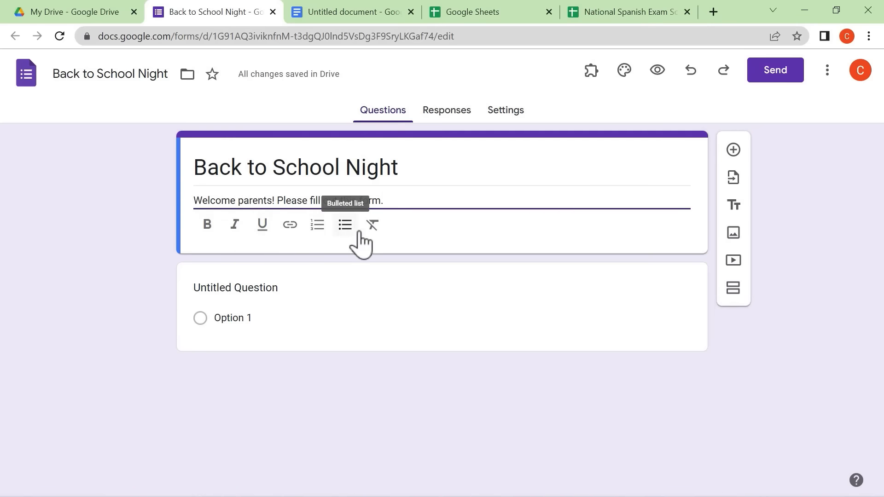
Step: Make the word "Please" in the form description bold and underlined
{"action": "left_click_drag", "start_coordinate": [288, 202], "coordinate": [309, 203]}
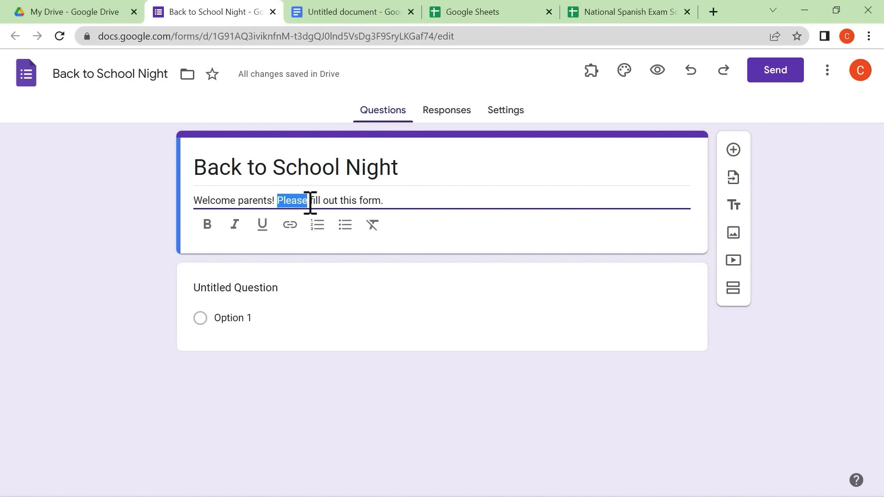
{"action": "left_click", "coordinate": [207, 225]}
{"action": "left_click", "coordinate": [262, 231]}
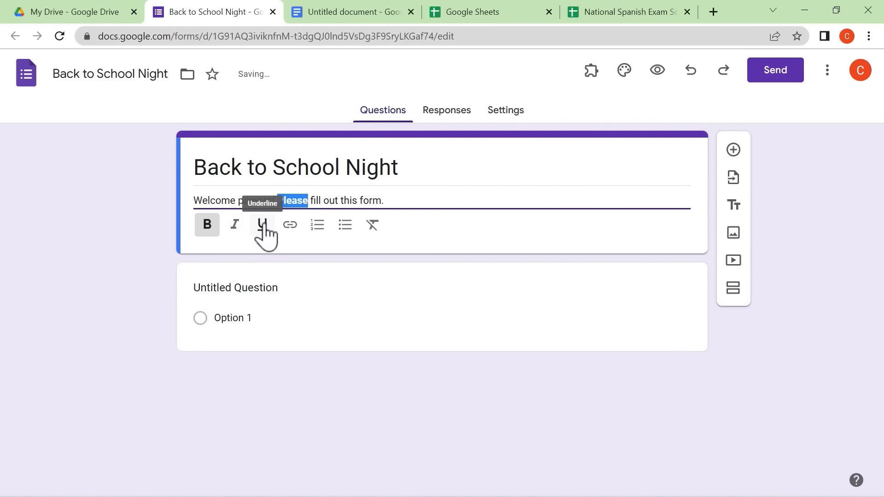
{"action": "left_click", "coordinate": [290, 226]}
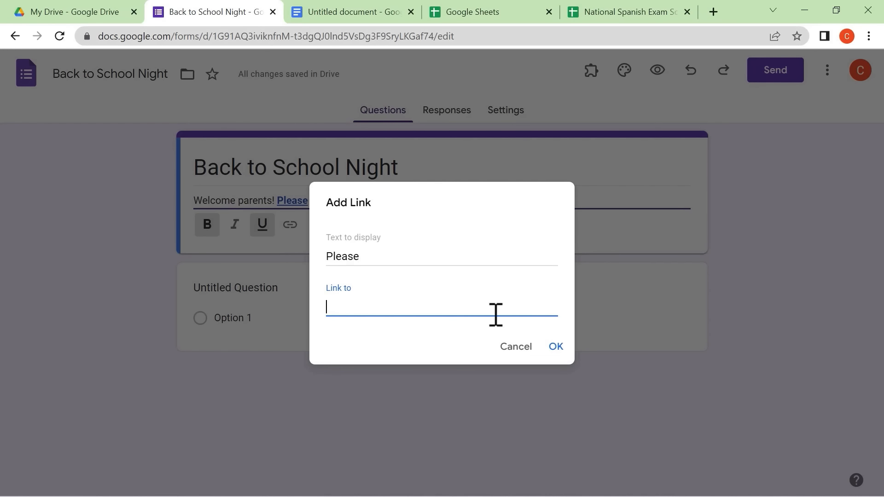
{"action": "left_click", "coordinate": [558, 348]}
{"action": "left_click", "coordinate": [516, 355]}
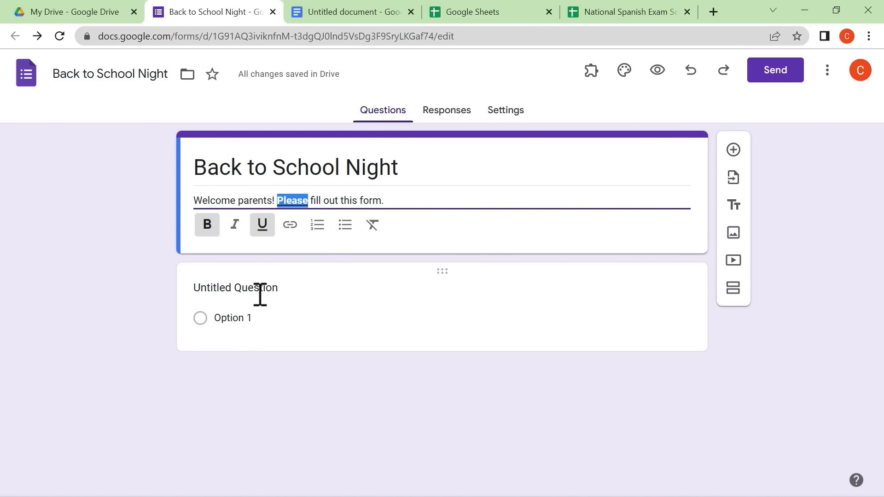
Step: Replace the untitled question with "What's your name?", keeping the short answer type
{"action": "left_click", "coordinate": [244, 288]}
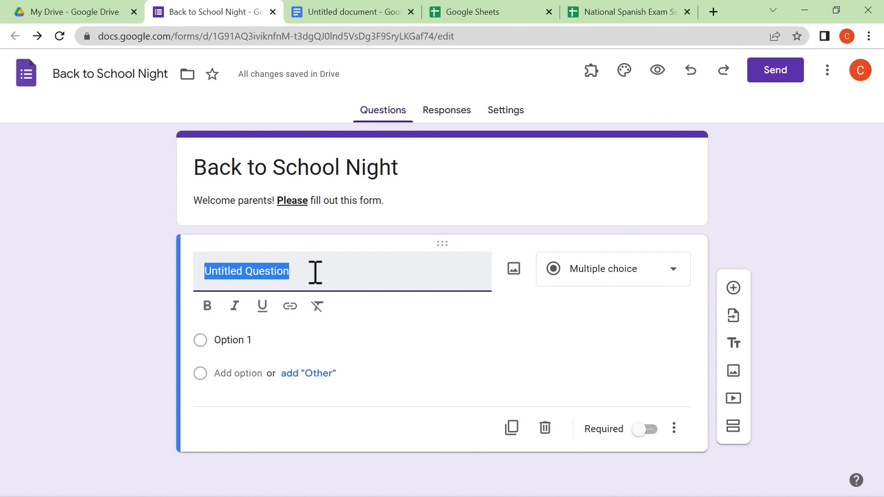
{"action": "type", "text": "What's your name?"}
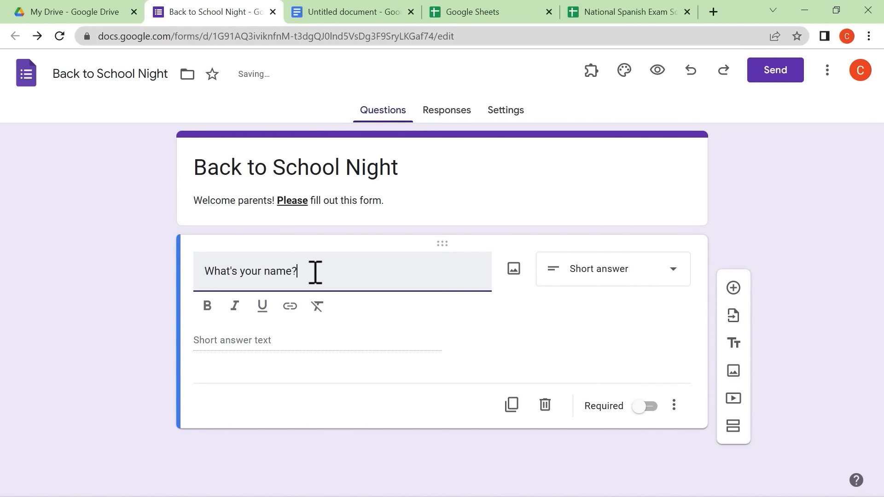
{"action": "left_click", "coordinate": [654, 276]}
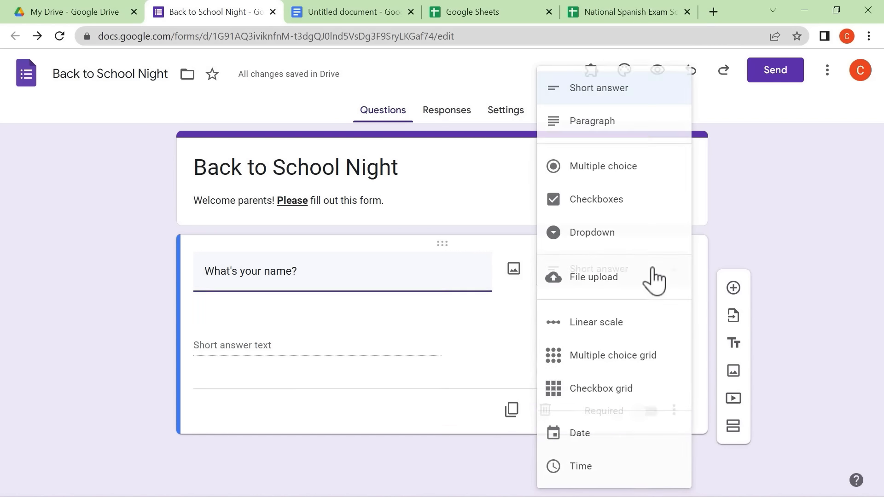
{"action": "left_click", "coordinate": [730, 211]}
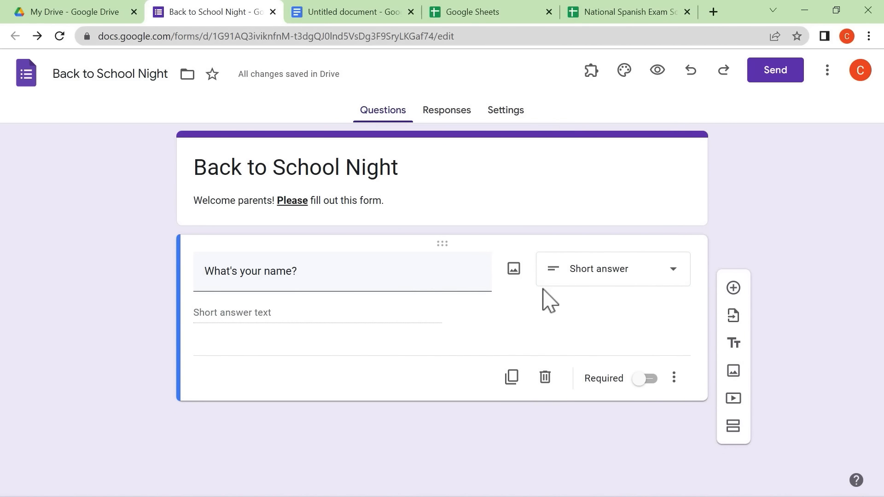
Step: Search Google images for "name" and insert the red "Hello my name is" picture into the name question
{"action": "left_click", "coordinate": [513, 270]}
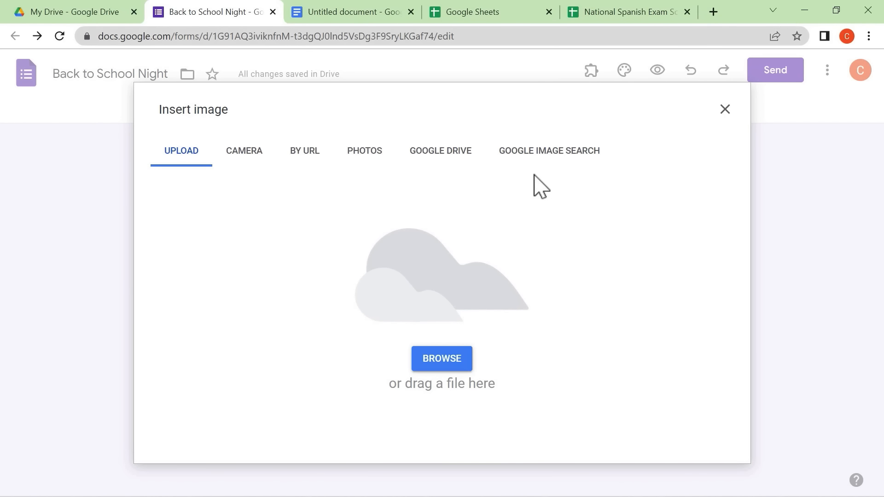
{"action": "left_click", "coordinate": [550, 153]}
{"action": "left_click", "coordinate": [345, 109]}
{"action": "type", "text": "name"}
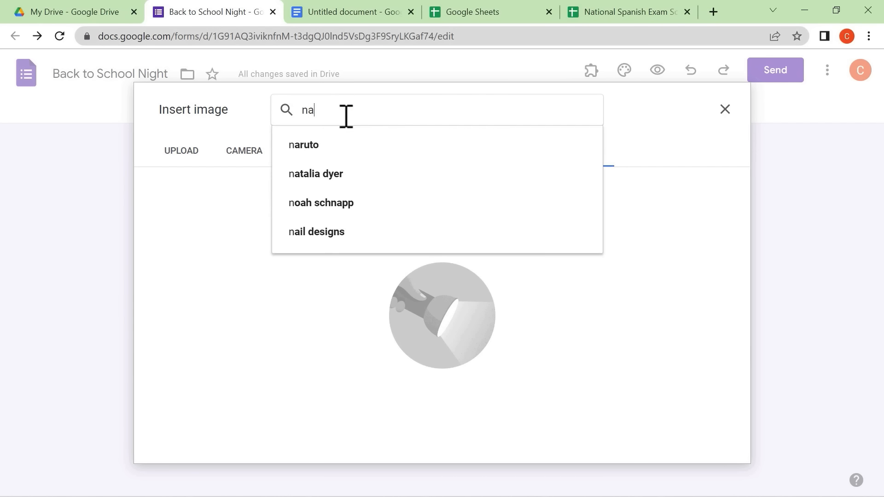
{"action": "key", "text": "Return"}
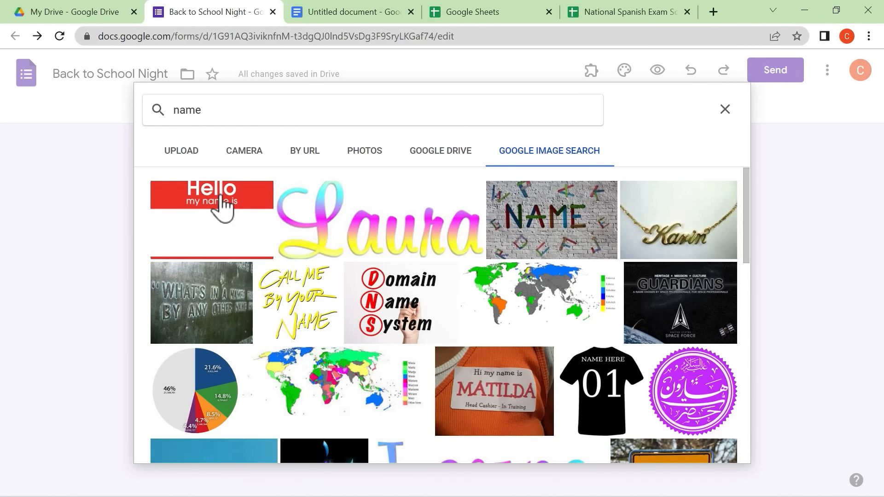
{"action": "left_click", "coordinate": [222, 203]}
{"action": "left_click", "coordinate": [713, 448]}
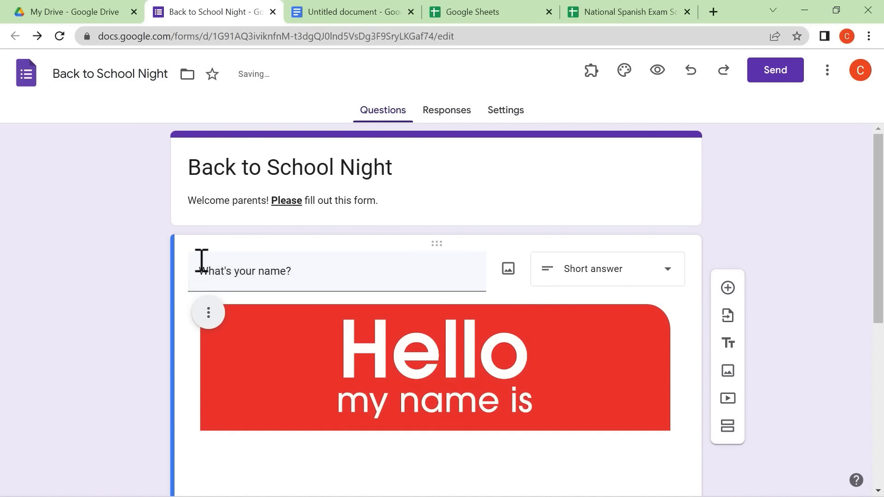
Step: Make the "What's your name?" question required
{"action": "scroll", "coordinate": [460, 335], "scroll_direction": "down", "scroll_amount": 1}
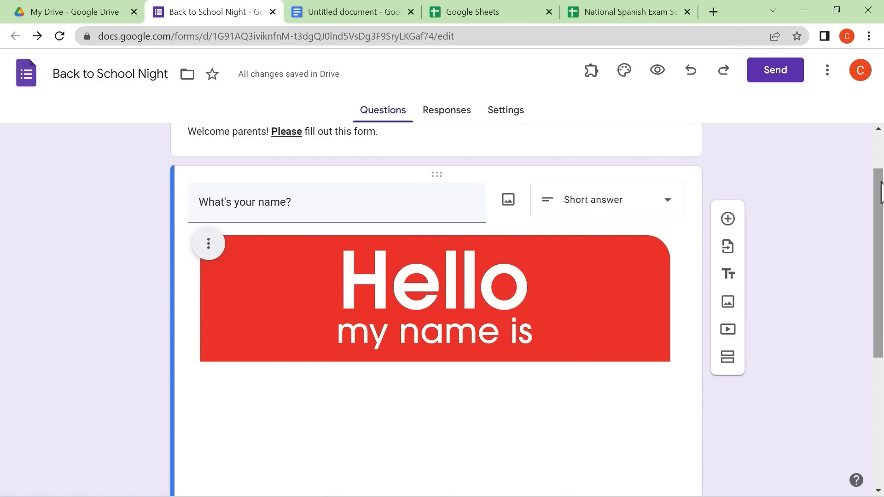
{"action": "left_click_drag", "start_coordinate": [878, 188], "coordinate": [868, 343]}
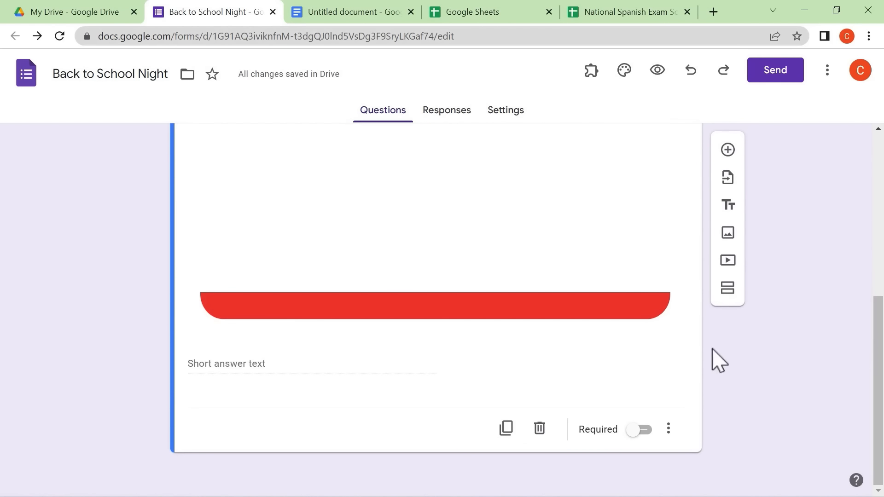
{"action": "scroll", "coordinate": [246, 374], "scroll_direction": "up", "scroll_amount": 1}
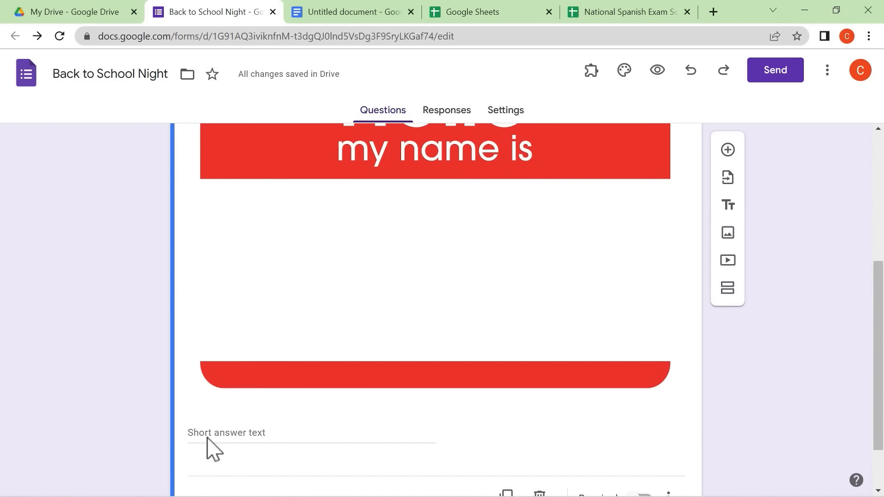
{"action": "scroll", "coordinate": [208, 439], "scroll_direction": "down", "scroll_amount": 1}
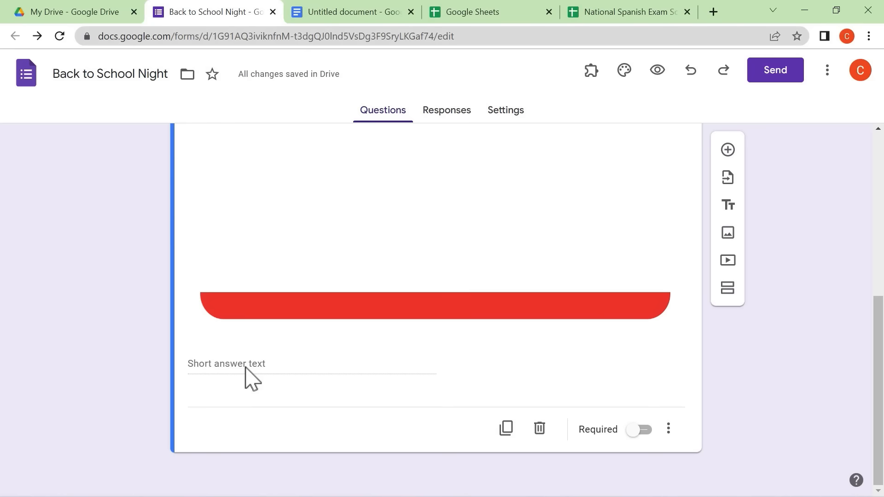
{"action": "left_click", "coordinate": [631, 435]}
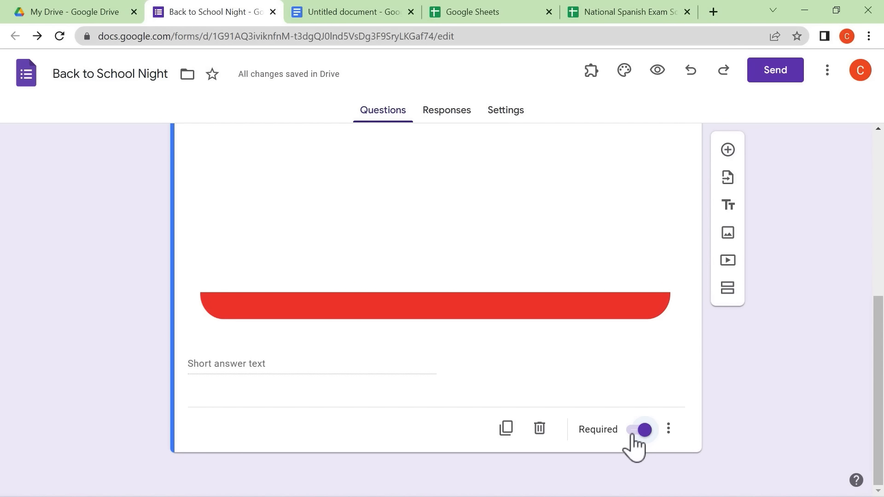
Step: Duplicate the "What's your name?" question together with its picture
{"action": "scroll", "coordinate": [625, 467], "scroll_direction": "up", "scroll_amount": 3}
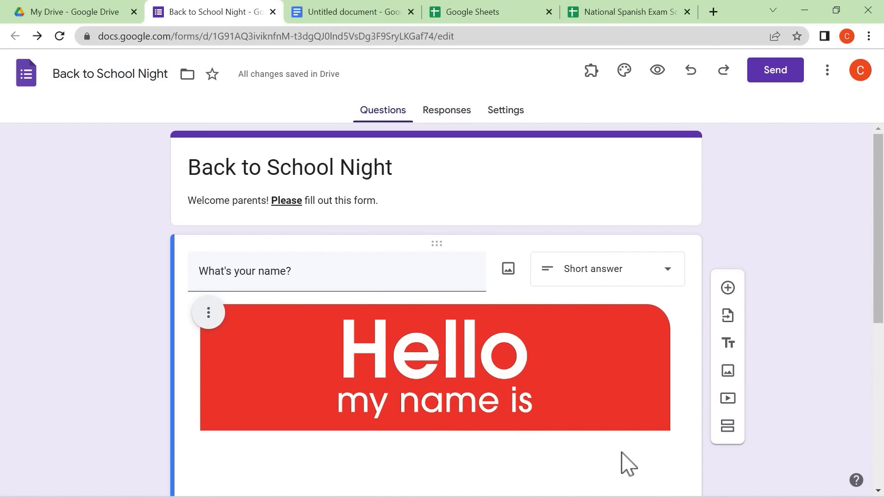
{"action": "scroll", "coordinate": [626, 468], "scroll_direction": "down", "scroll_amount": 6}
{"action": "scroll", "coordinate": [614, 470], "scroll_direction": "up", "scroll_amount": 1}
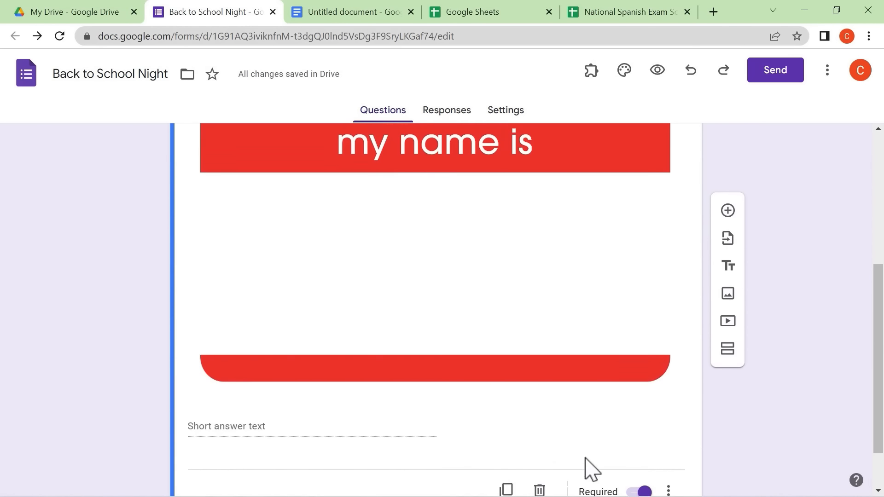
{"action": "scroll", "coordinate": [587, 468], "scroll_direction": "down", "scroll_amount": 1}
{"action": "scroll", "coordinate": [663, 472], "scroll_direction": "down", "scroll_amount": 1}
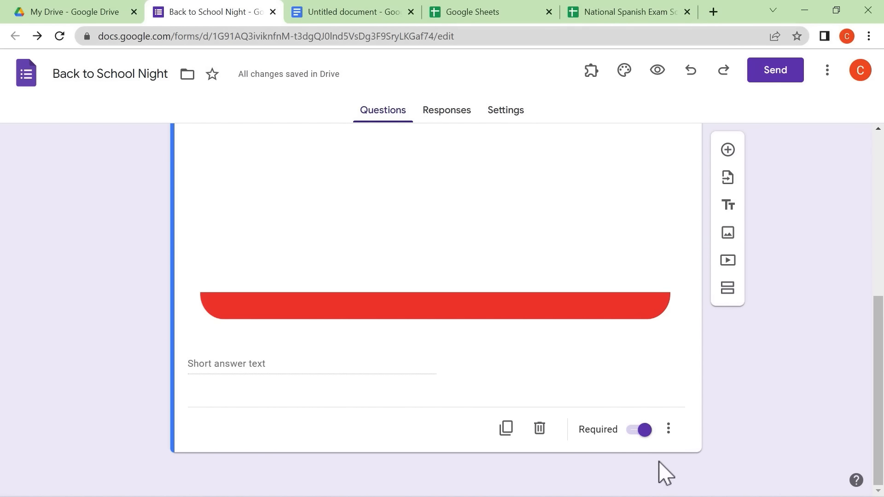
{"action": "left_click", "coordinate": [507, 429]}
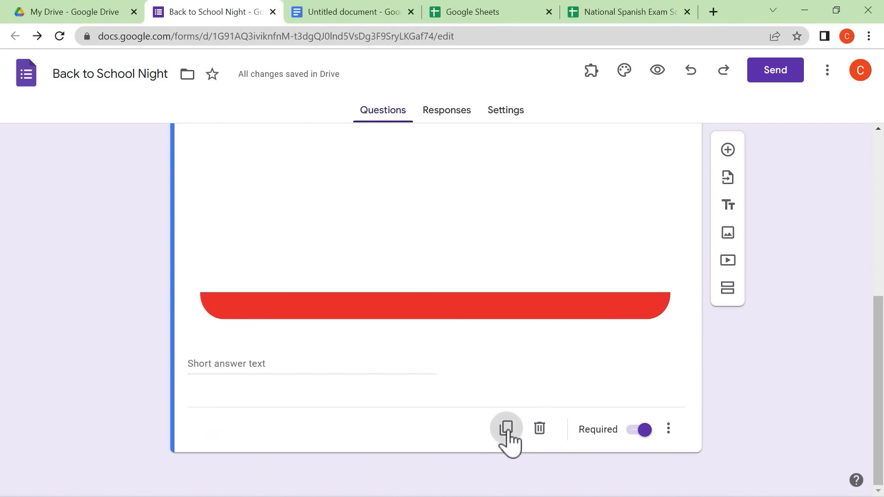
{"action": "scroll", "coordinate": [416, 296], "scroll_direction": "down", "scroll_amount": 5}
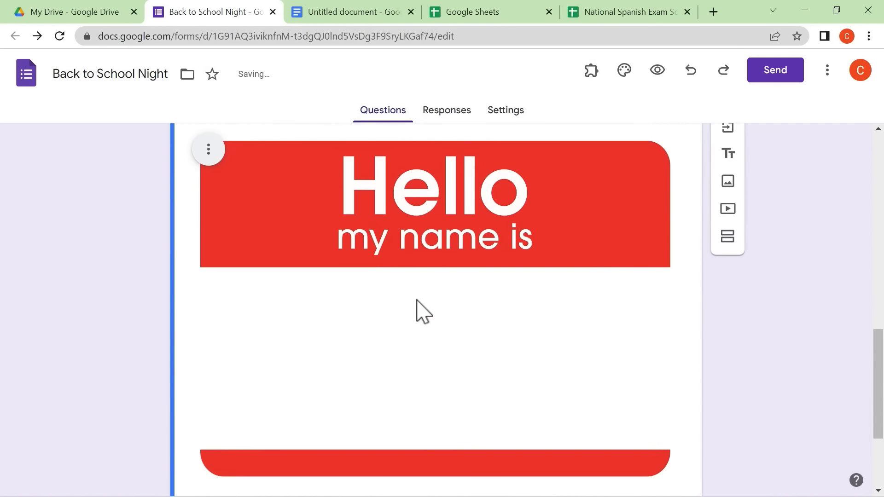
{"action": "scroll", "coordinate": [416, 299], "scroll_direction": "up", "scroll_amount": 7}
Step: Change the duplicated question's text to "What's your student's name?"
{"action": "scroll", "coordinate": [419, 307], "scroll_direction": "down", "scroll_amount": 4}
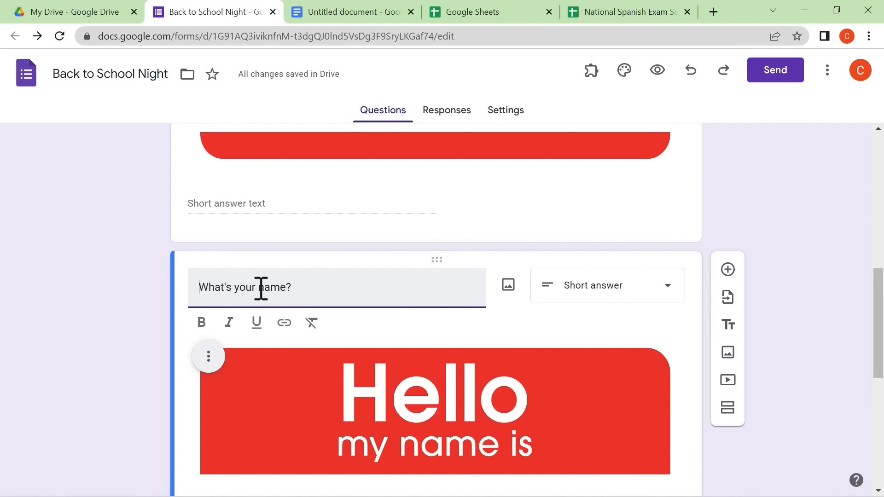
{"action": "left_click_drag", "start_coordinate": [258, 288], "coordinate": [345, 325]}
{"action": "key", "text": "BackSpace"}
{"action": "type", "text": "student's name?"}
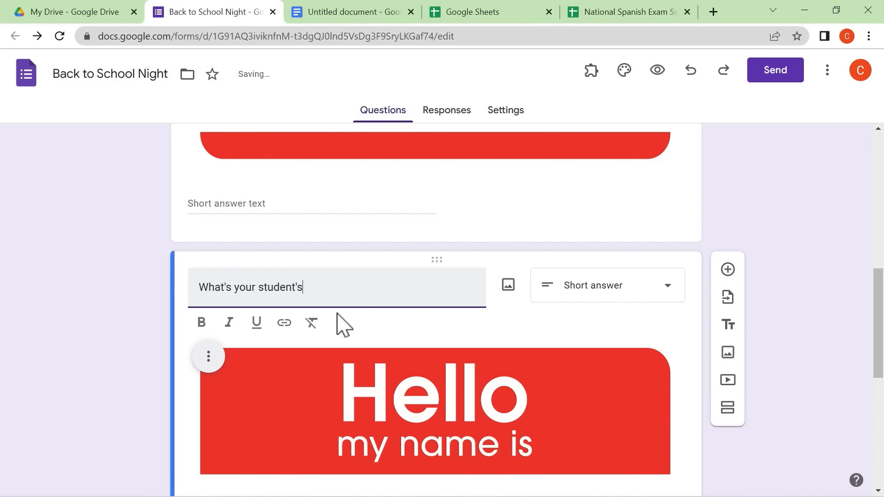
Step: Remove the "Hello my name is" picture from the "What's your student's name?" question
{"action": "left_click", "coordinate": [208, 366]}
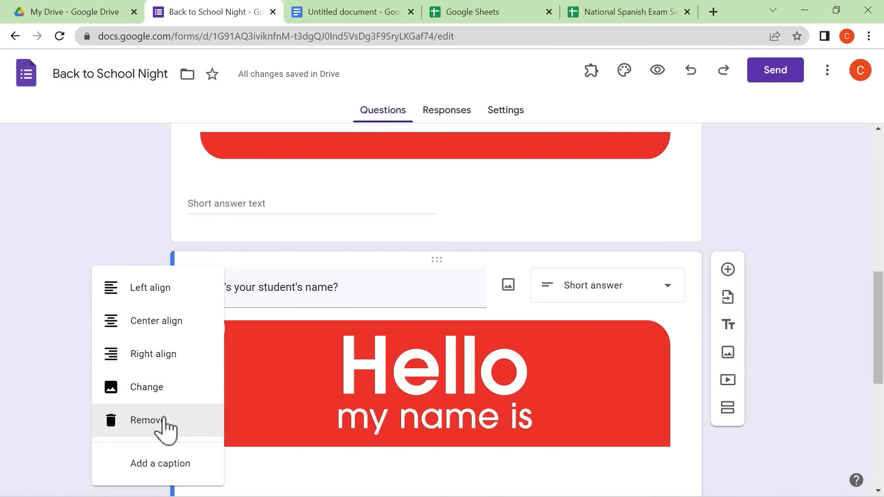
{"action": "left_click", "coordinate": [246, 377]}
{"action": "left_click", "coordinate": [208, 329]}
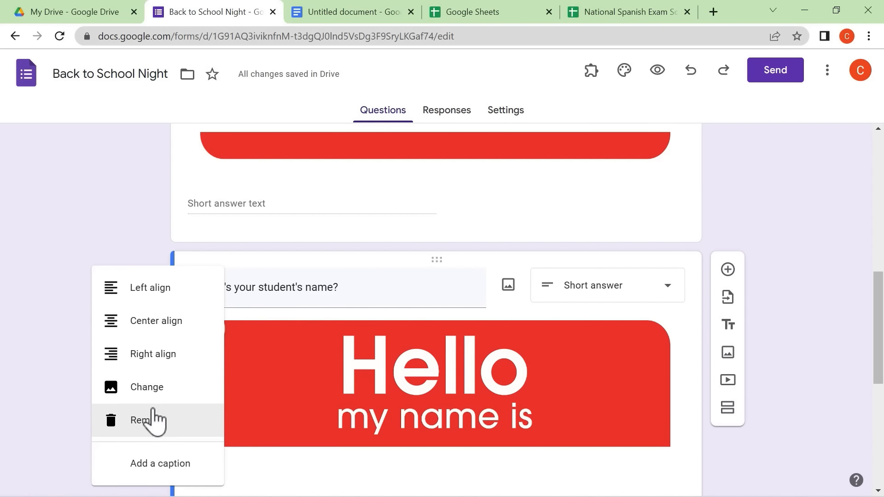
{"action": "left_click", "coordinate": [151, 421]}
{"action": "scroll", "coordinate": [429, 378], "scroll_direction": "up", "scroll_amount": 4}
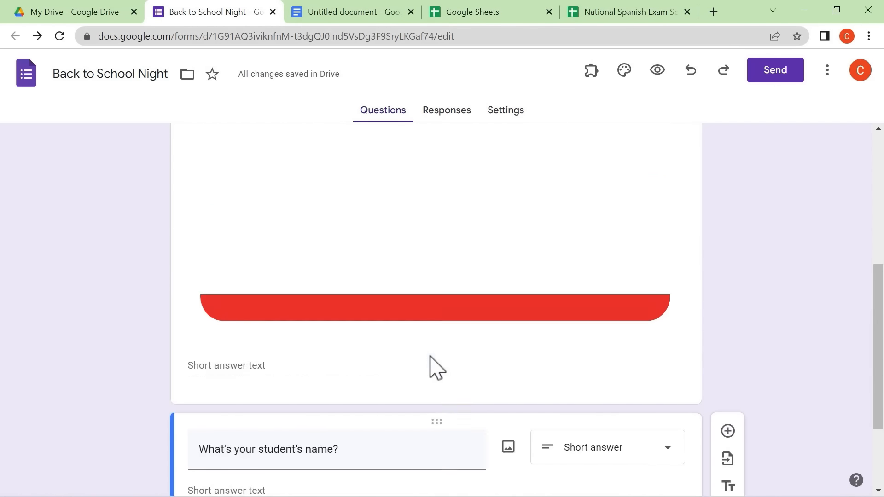
{"action": "scroll", "coordinate": [427, 366], "scroll_direction": "down", "scroll_amount": 2}
{"action": "scroll", "coordinate": [417, 373], "scroll_direction": "down", "scroll_amount": 1}
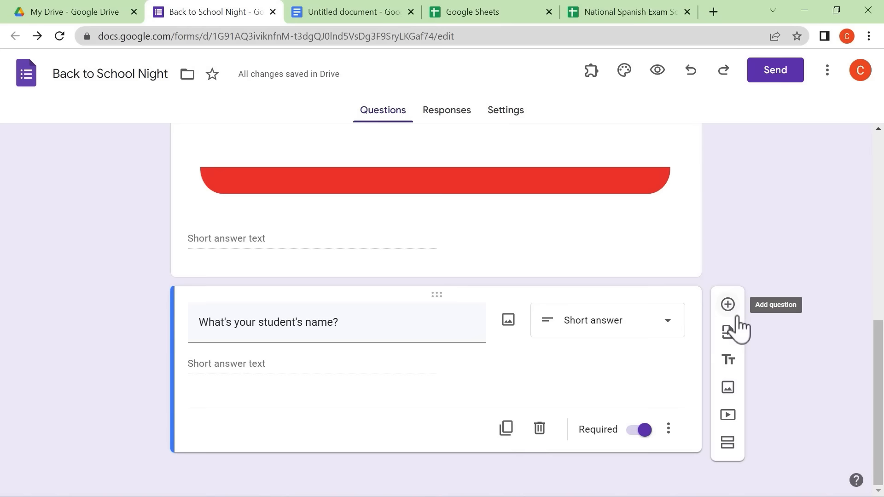
{"action": "scroll", "coordinate": [737, 328], "scroll_direction": "up", "scroll_amount": 10}
{"action": "scroll", "coordinate": [732, 345], "scroll_direction": "down", "scroll_amount": 8}
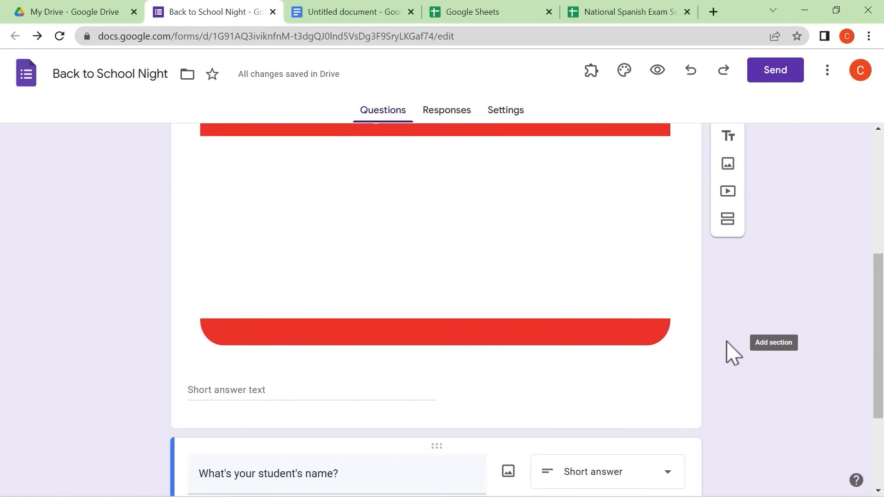
{"action": "scroll", "coordinate": [729, 352], "scroll_direction": "up", "scroll_amount": 2}
{"action": "scroll", "coordinate": [725, 352], "scroll_direction": "down", "scroll_amount": 5}
{"action": "scroll", "coordinate": [725, 352], "scroll_direction": "up", "scroll_amount": 9}
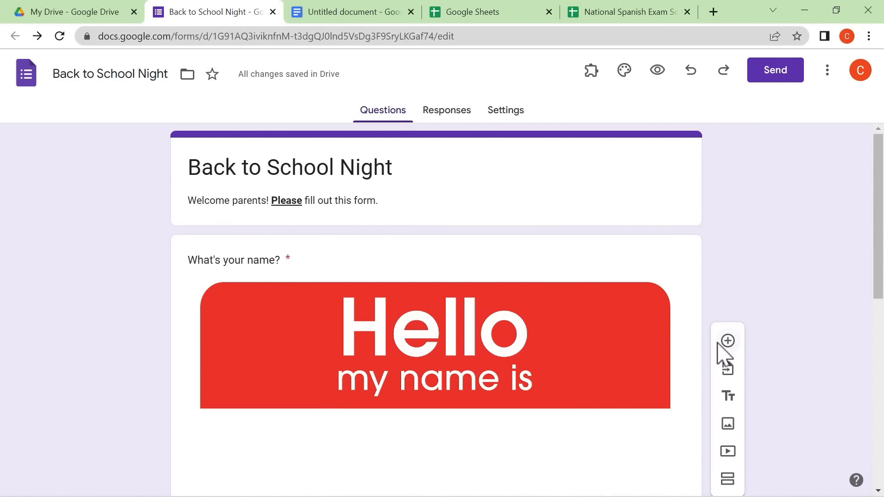
{"action": "scroll", "coordinate": [725, 393], "scroll_direction": "down", "scroll_amount": 10}
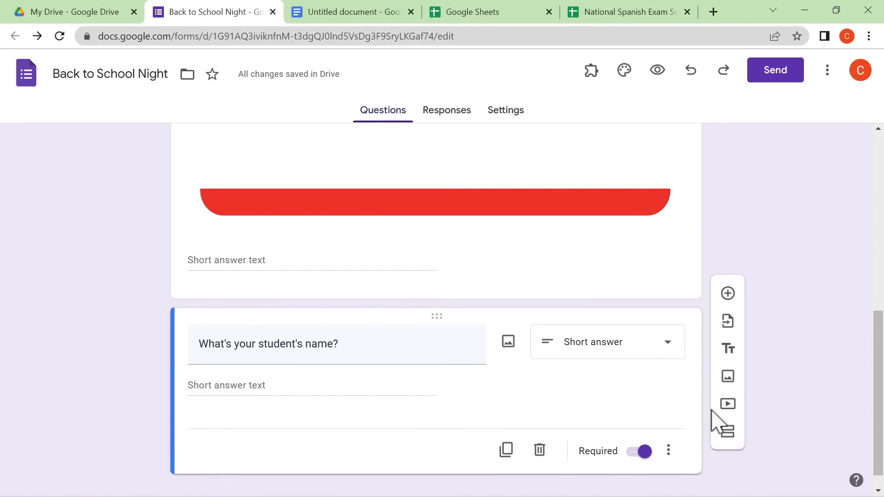
Step: Add a dropdown question below the student's name question, reading "What grade is your student in?"
{"action": "left_click", "coordinate": [729, 307]}
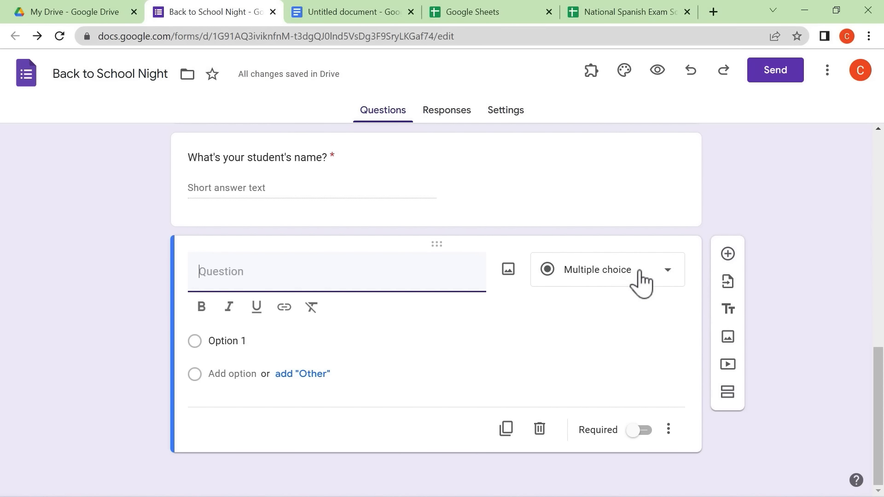
{"action": "left_click", "coordinate": [641, 283]}
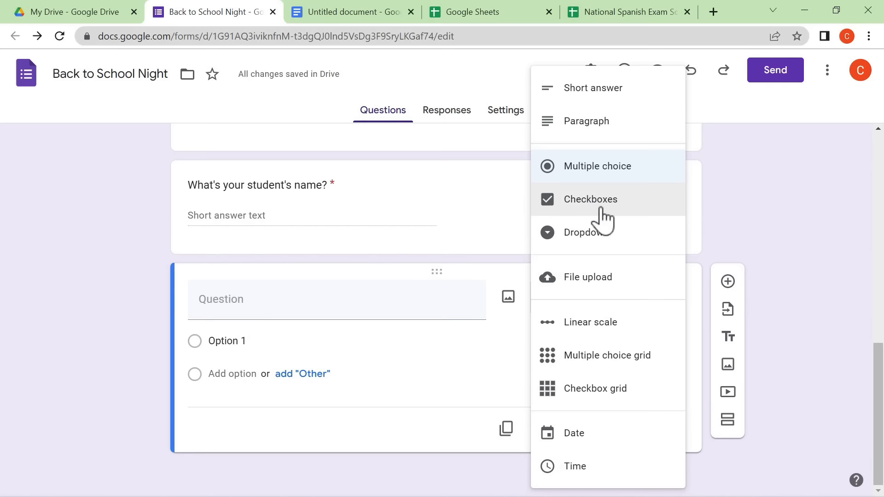
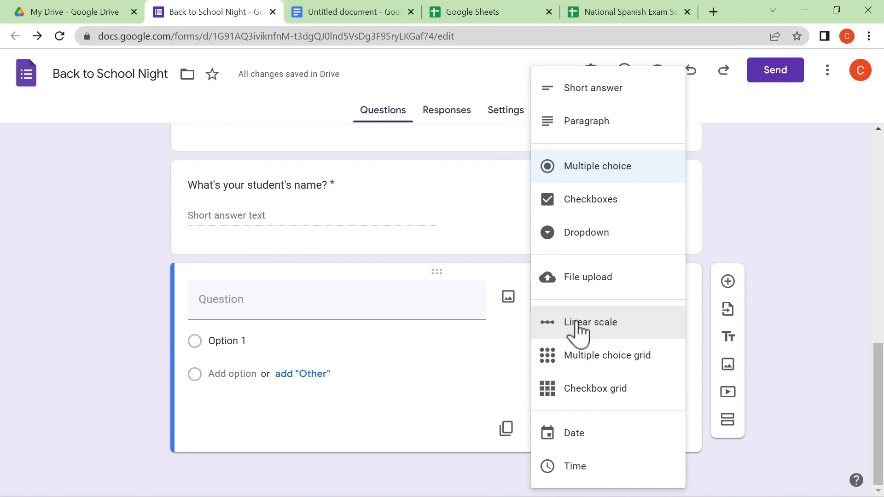
{"action": "left_click", "coordinate": [604, 237]}
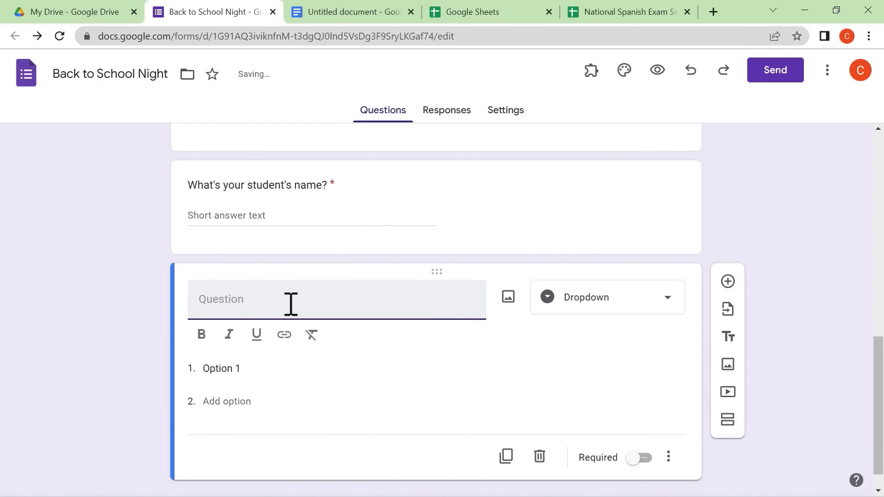
{"action": "type", "text": "What "}
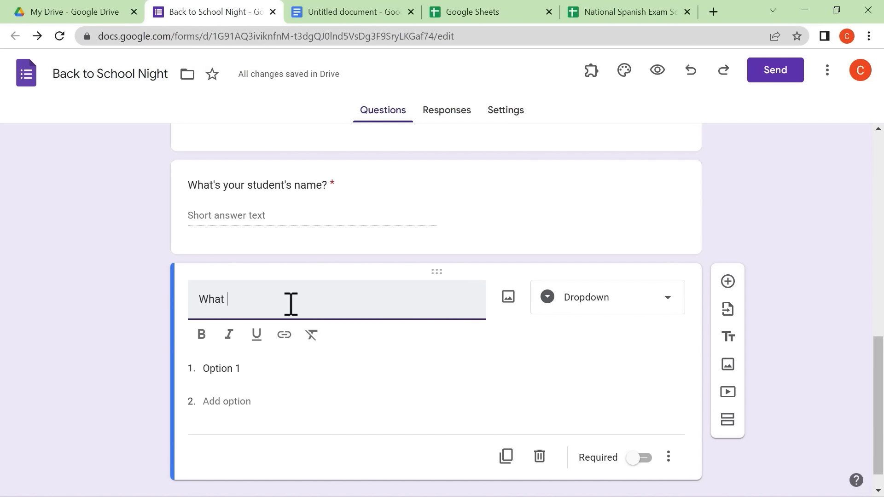
{"action": "type", "text": "grade is your student in?"}
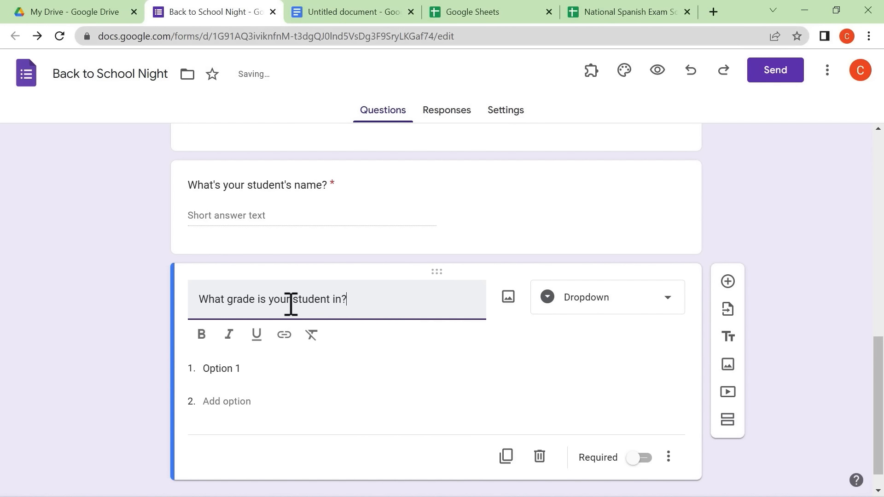
Step: Enter 7th, 8th and 9th as the answer options of the grade question
{"action": "left_click", "coordinate": [259, 369]}
{"action": "type", "text": "7th"}
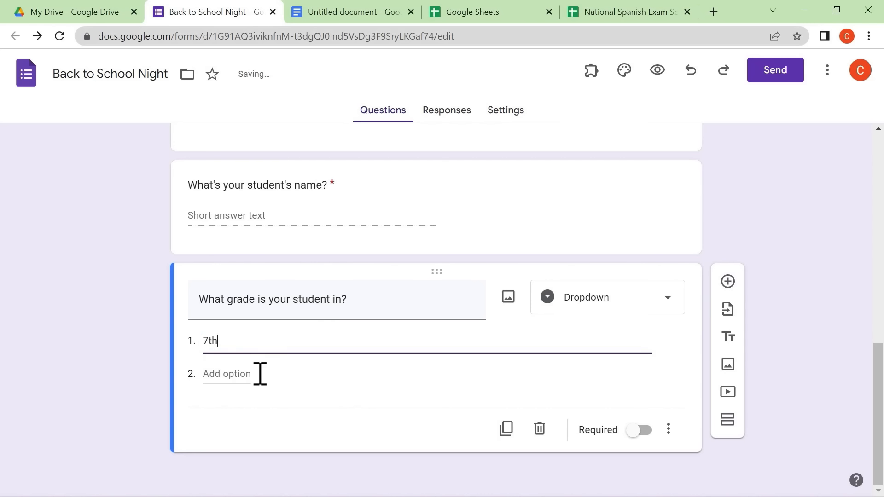
{"action": "left_click", "coordinate": [257, 381]}
{"action": "left_click", "coordinate": [239, 373]}
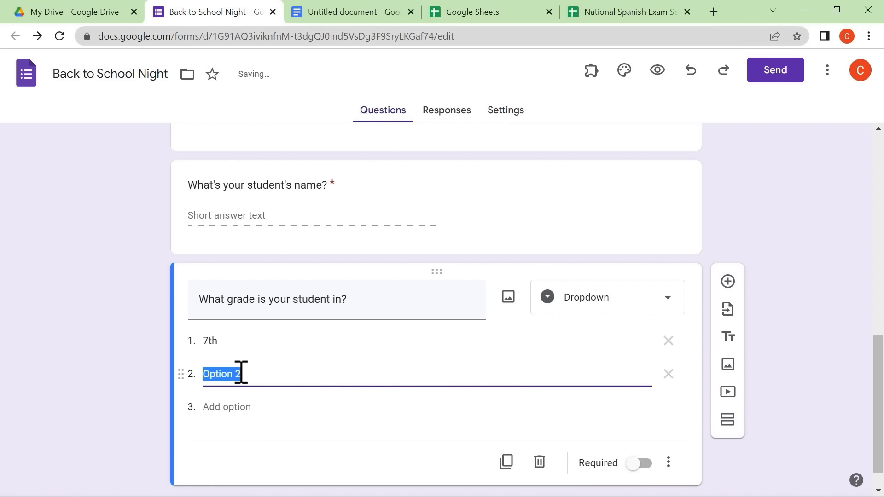
{"action": "type", "text": "8th"}
{"action": "left_click", "coordinate": [232, 407]}
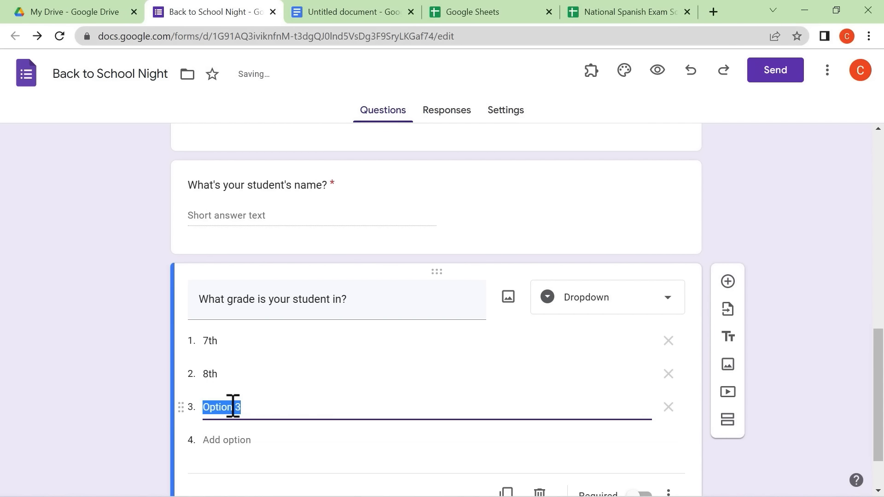
{"action": "type", "text": "9th"}
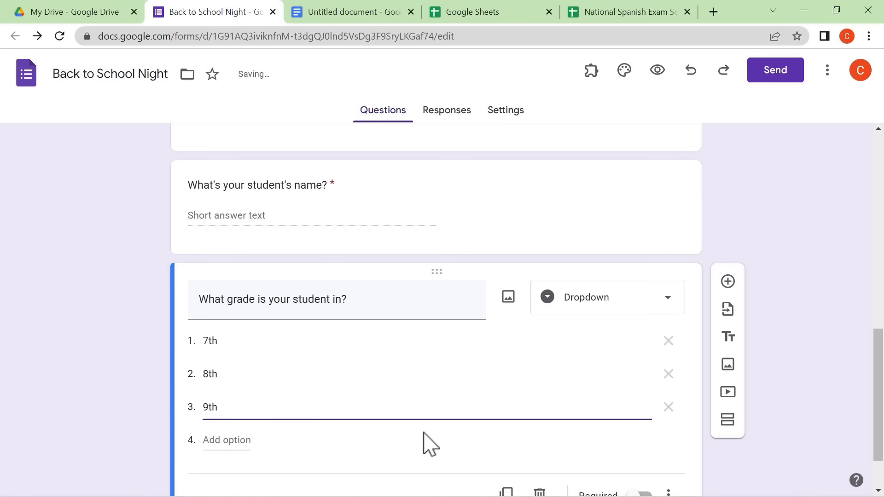
Step: Make the "What grade is your student in?" question required
{"action": "scroll", "coordinate": [430, 444], "scroll_direction": "down", "scroll_amount": 2}
{"action": "left_click", "coordinate": [639, 435]}
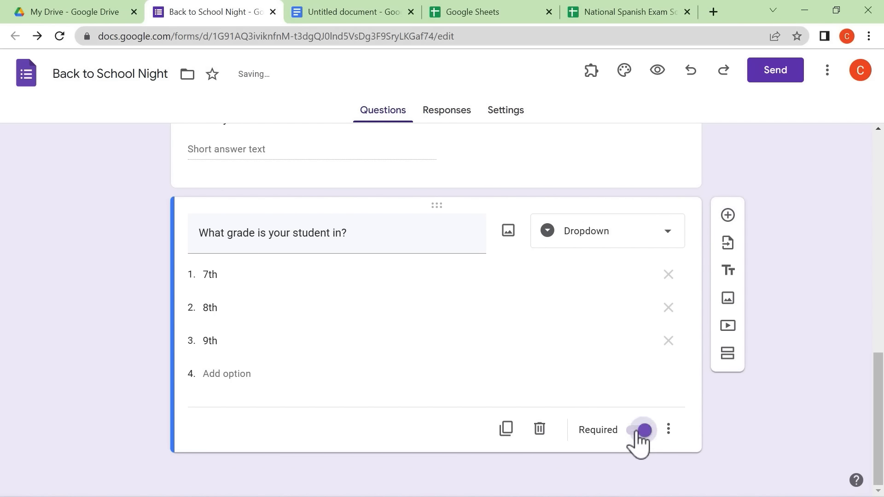
{"action": "scroll", "coordinate": [759, 423], "scroll_direction": "up", "scroll_amount": 10}
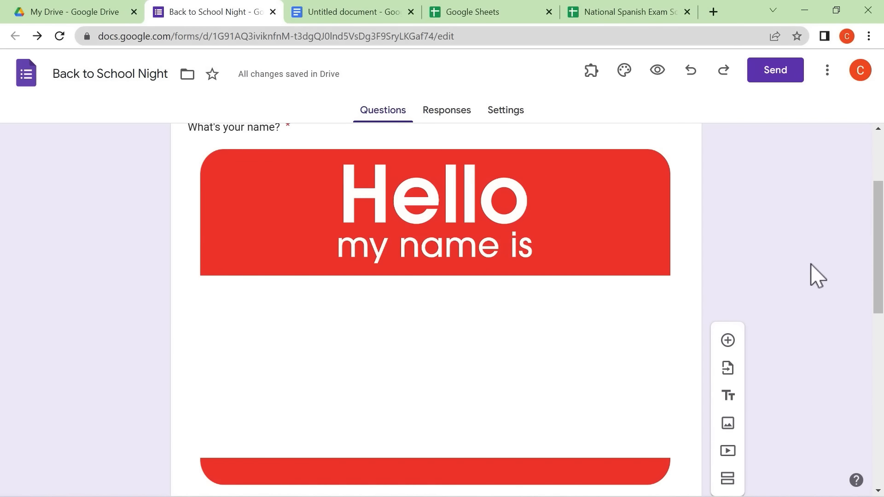
{"action": "scroll", "coordinate": [844, 271], "scroll_direction": "down", "scroll_amount": 10}
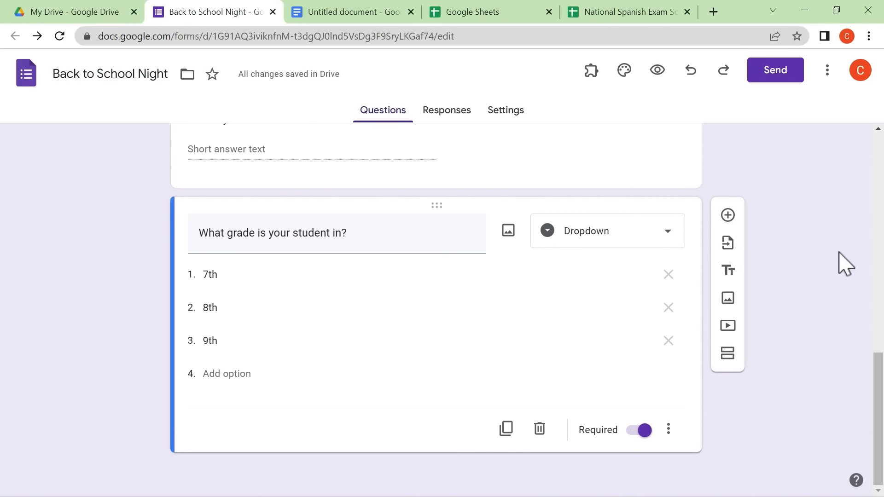
Step: View the form's responses and browse existing spreadsheets as a response destination, without linking one
{"action": "scroll", "coordinate": [847, 271], "scroll_direction": "up", "scroll_amount": 10}
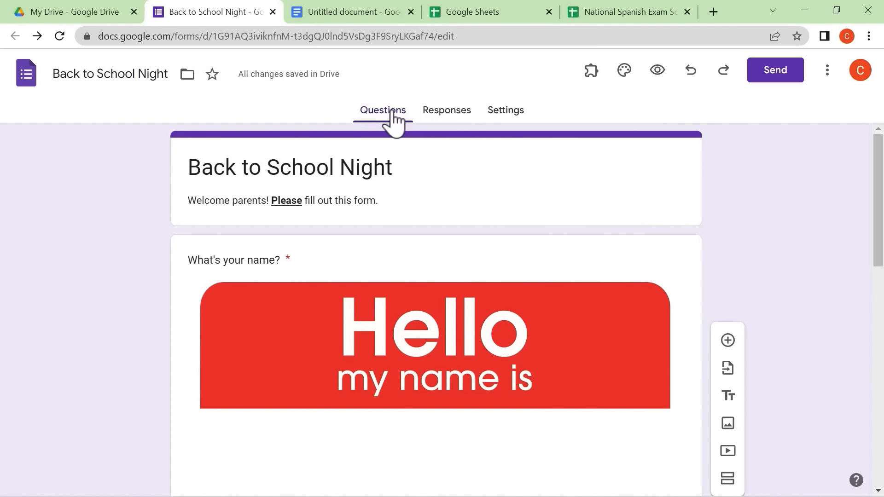
{"action": "left_click", "coordinate": [449, 122]}
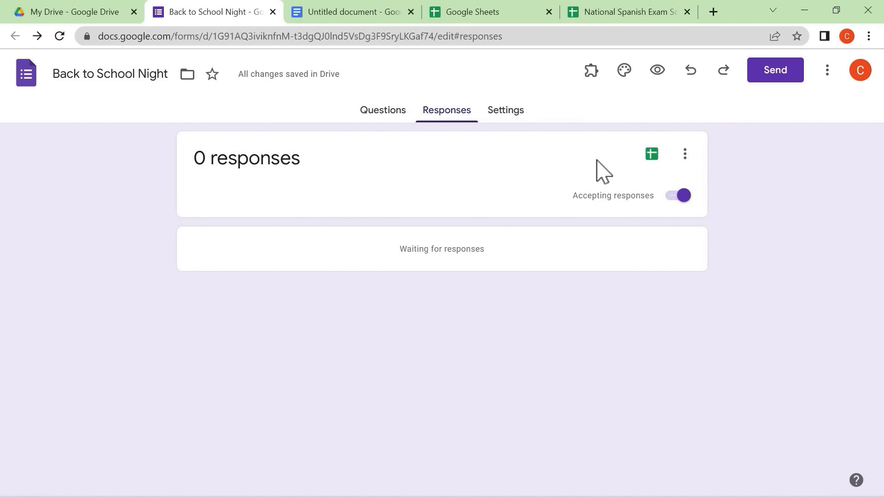
{"action": "left_click", "coordinate": [656, 160]}
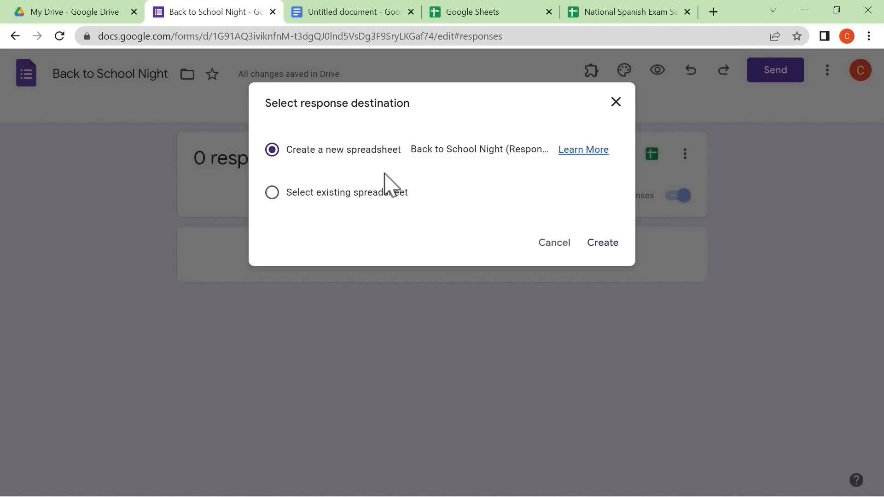
{"action": "left_click", "coordinate": [273, 196]}
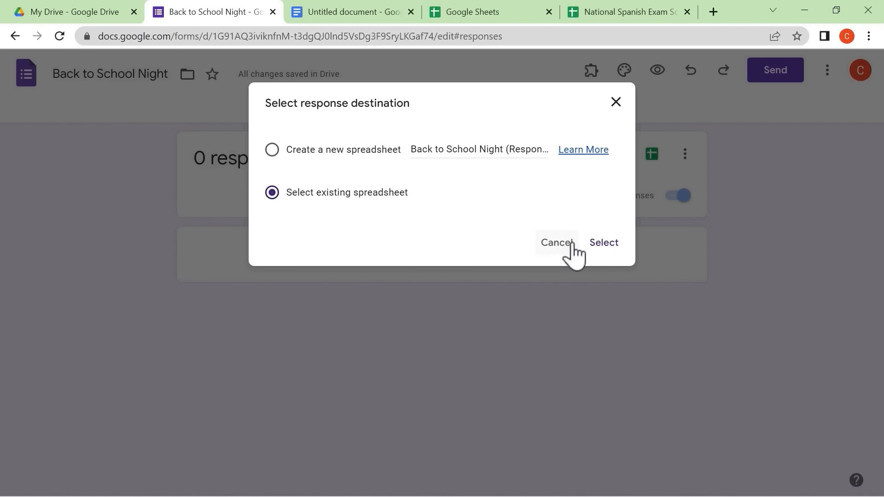
{"action": "left_click", "coordinate": [606, 247]}
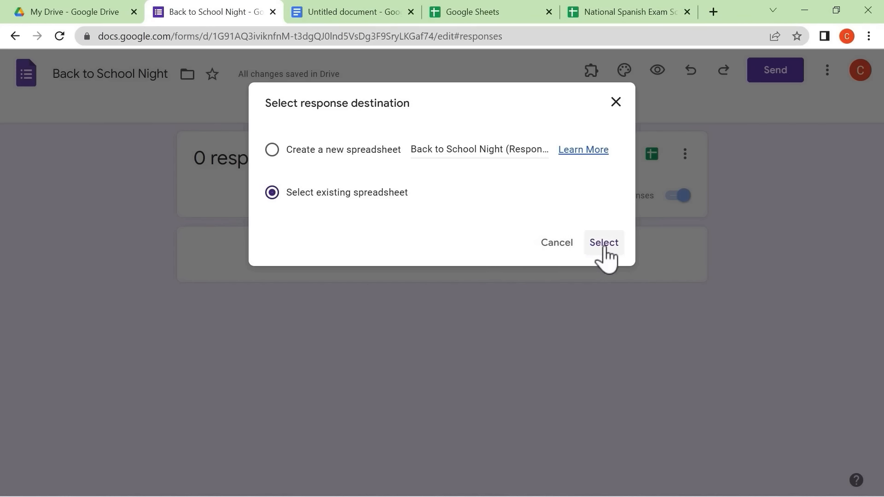
{"action": "left_click", "coordinate": [605, 248]}
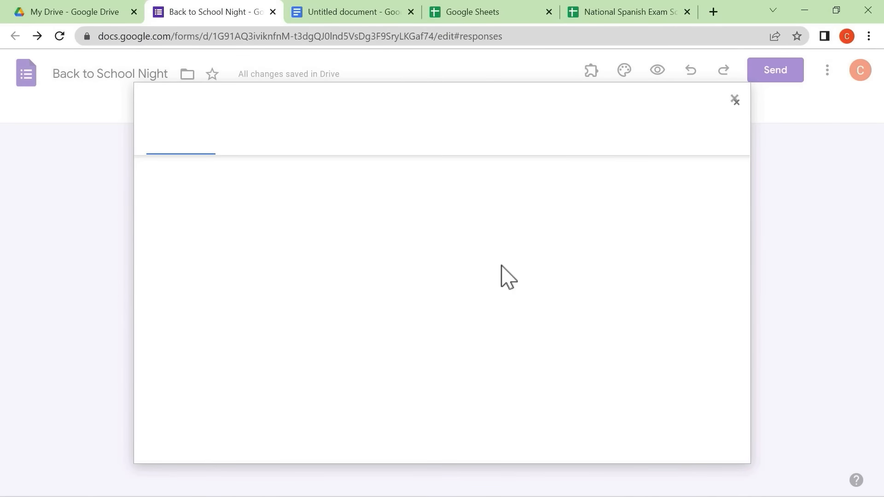
{"action": "left_click", "coordinate": [249, 310]}
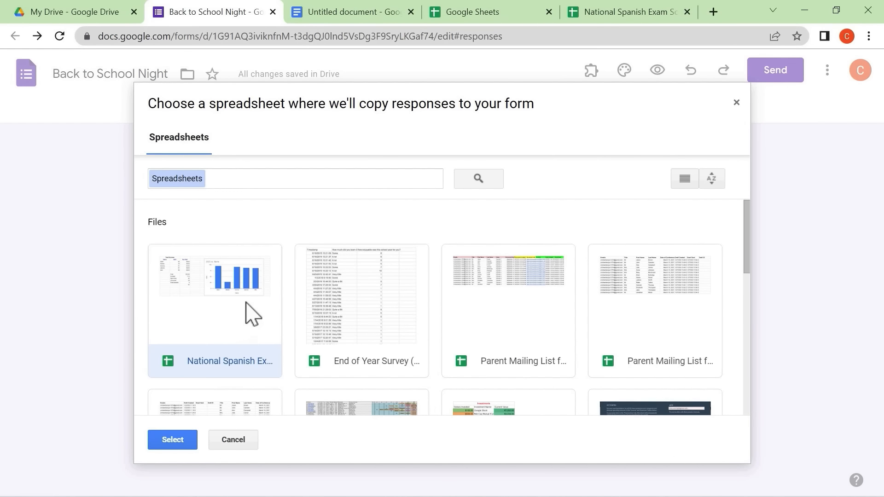
{"action": "left_click", "coordinate": [245, 442]}
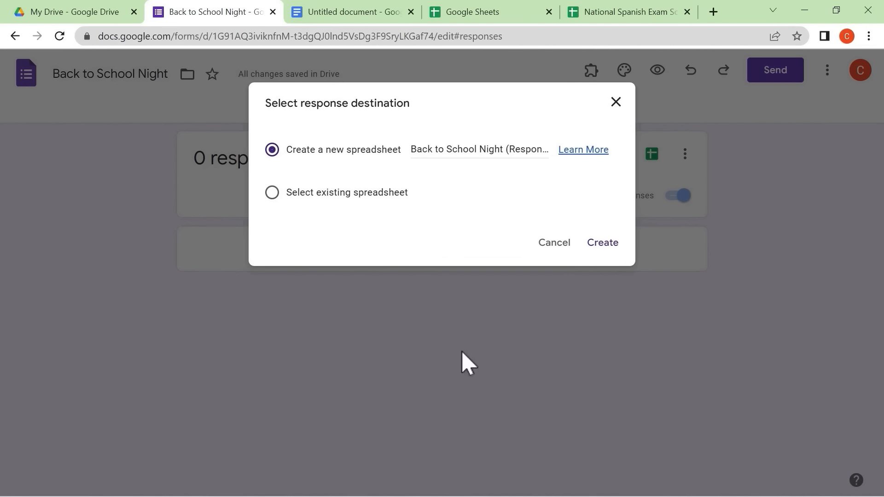
{"action": "left_click", "coordinate": [557, 242]}
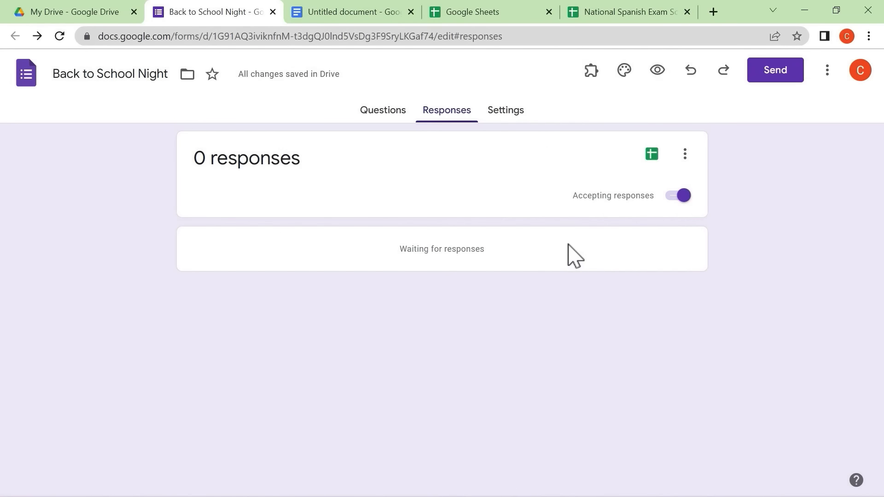
Step: Turn on the quiz option in the form's settings, review its grading options, and switch it back off
{"action": "left_click", "coordinate": [392, 113]}
{"action": "left_click", "coordinate": [454, 118]}
{"action": "left_click", "coordinate": [509, 120]}
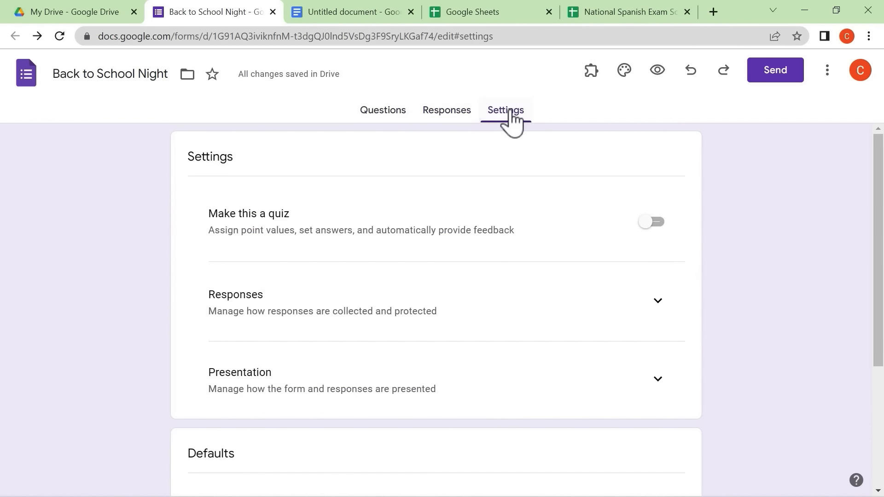
{"action": "left_click", "coordinate": [649, 223]}
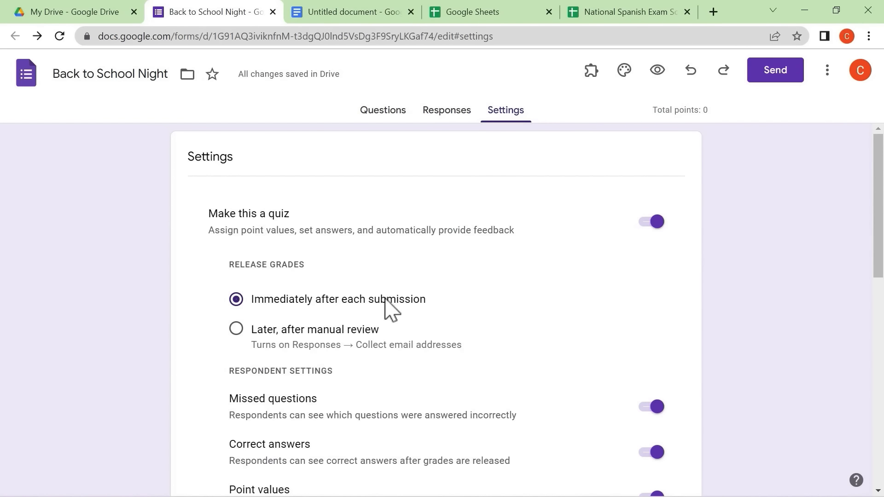
{"action": "scroll", "coordinate": [420, 306], "scroll_direction": "down", "scroll_amount": 8}
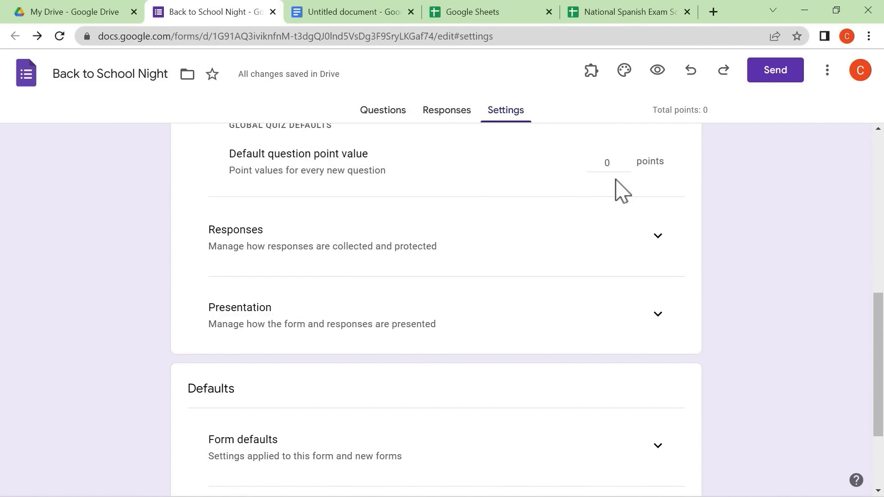
{"action": "scroll", "coordinate": [472, 322], "scroll_direction": "down", "scroll_amount": 3}
{"action": "scroll", "coordinate": [389, 369], "scroll_direction": "up", "scroll_amount": 12}
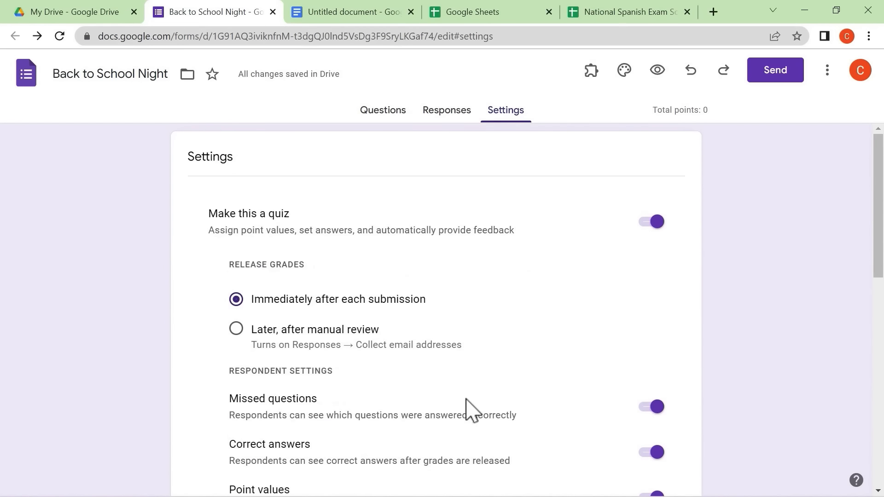
{"action": "scroll", "coordinate": [466, 401], "scroll_direction": "down", "scroll_amount": 3}
{"action": "scroll", "coordinate": [503, 385], "scroll_direction": "up", "scroll_amount": 3}
{"action": "left_click", "coordinate": [657, 223]}
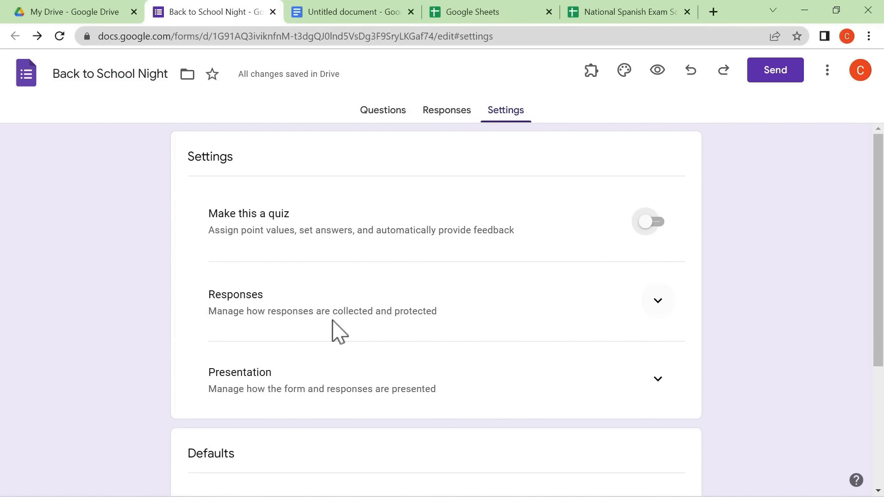
Step: Allow respondents to edit their responses after submission, leaving email collection and the one-response limit off
{"action": "left_click", "coordinate": [658, 302]}
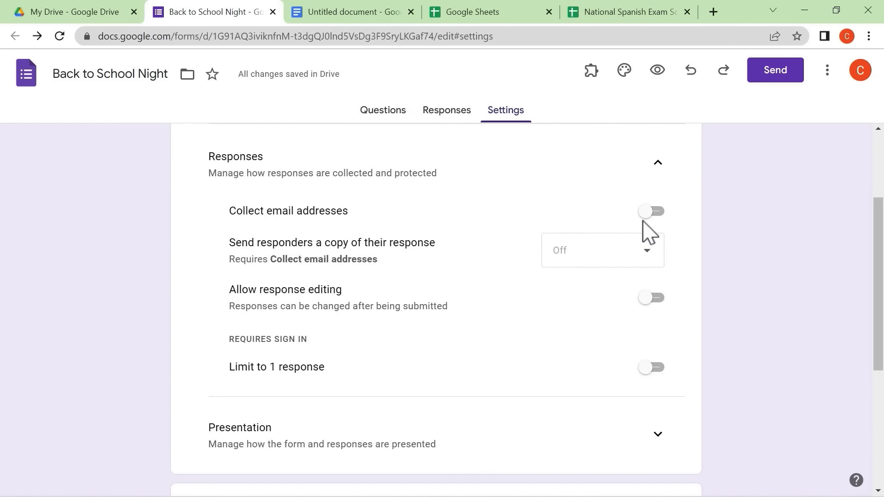
{"action": "left_click", "coordinate": [649, 213]}
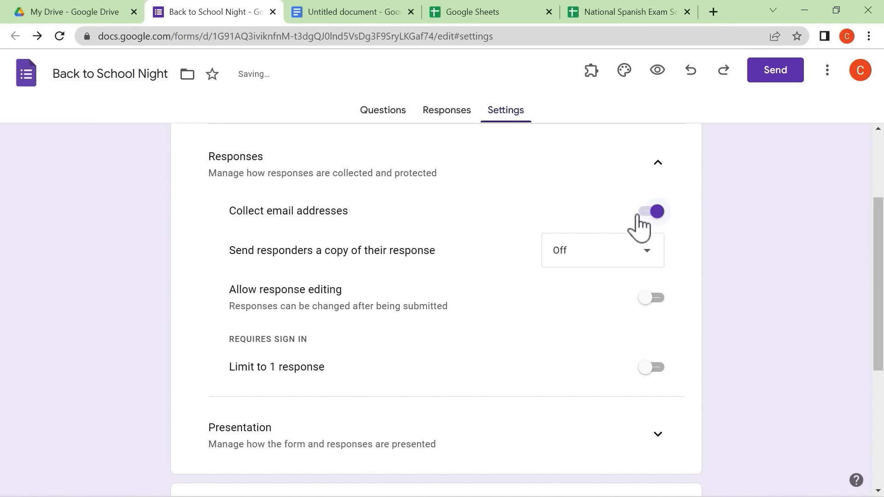
{"action": "left_click", "coordinate": [656, 214]}
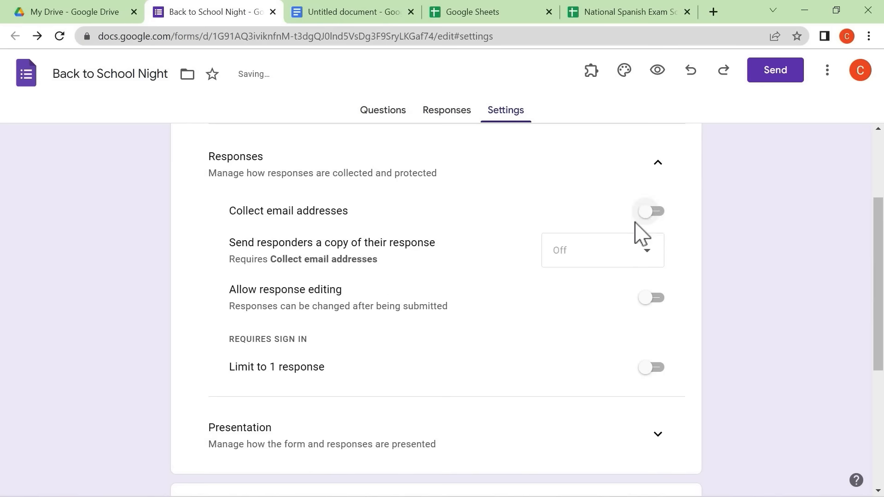
{"action": "left_click", "coordinate": [649, 299]}
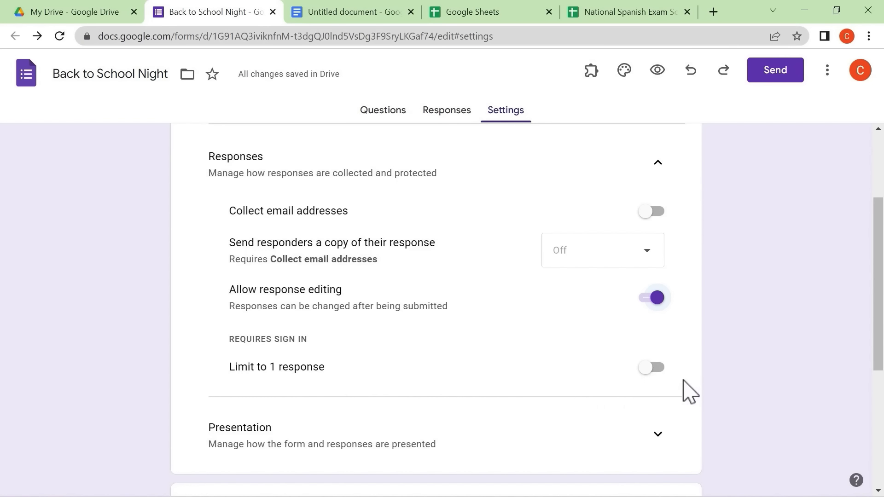
{"action": "left_click", "coordinate": [650, 368]}
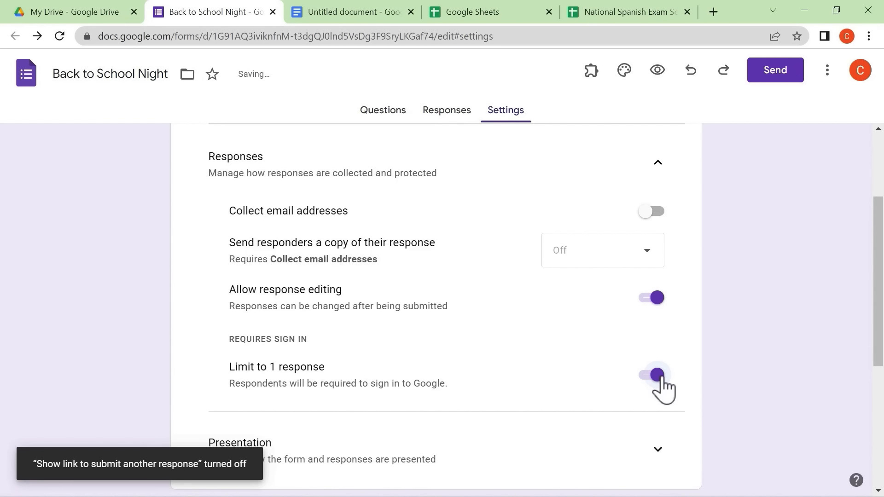
{"action": "left_click", "coordinate": [661, 377]}
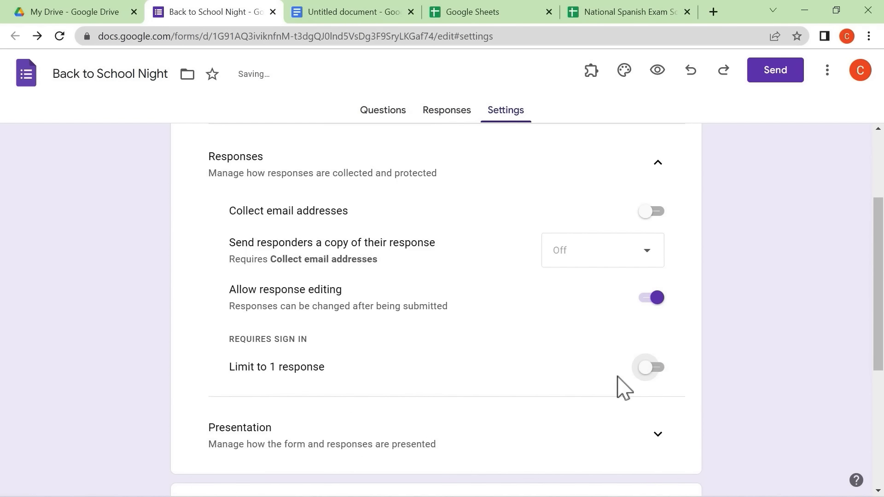
Step: Turn on the progress bar and shuffled question order in the form's presentation settings
{"action": "scroll", "coordinate": [647, 246], "scroll_direction": "down", "scroll_amount": 5}
{"action": "scroll", "coordinate": [654, 282], "scroll_direction": "up", "scroll_amount": 4}
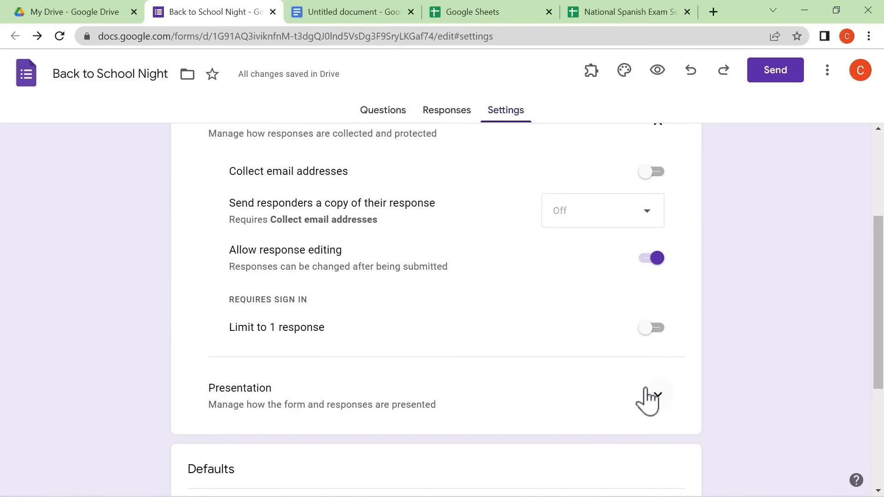
{"action": "left_click", "coordinate": [657, 395]}
{"action": "scroll", "coordinate": [566, 416], "scroll_direction": "down", "scroll_amount": 6}
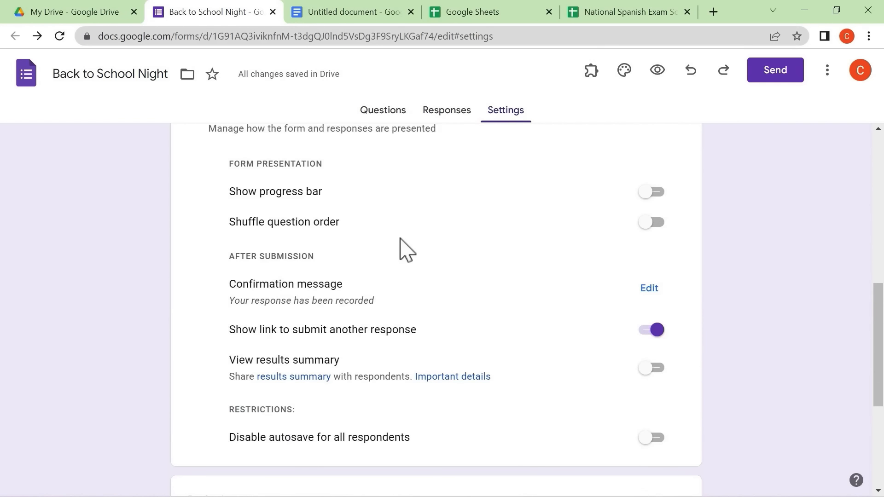
{"action": "left_click", "coordinate": [649, 198]}
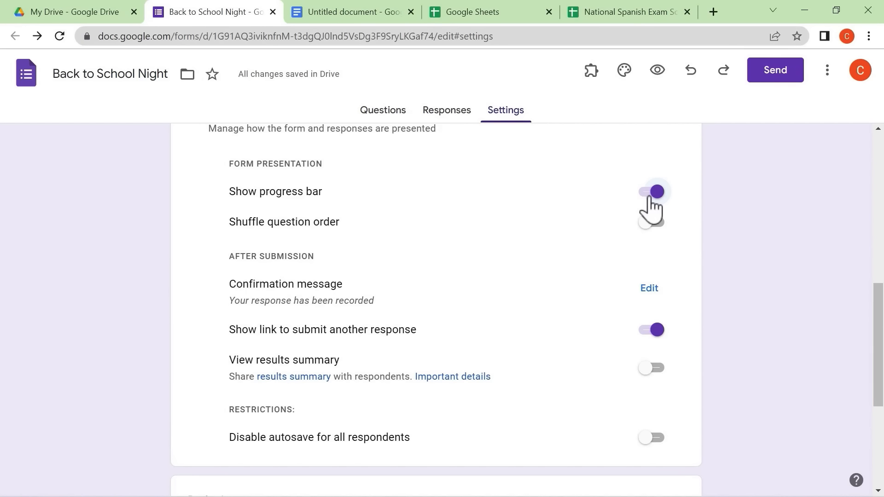
{"action": "left_click", "coordinate": [645, 230]}
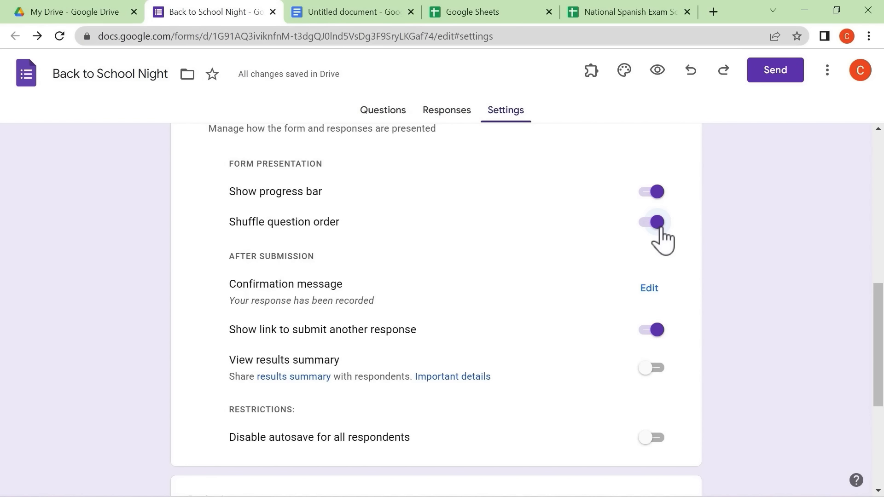
Step: Enter "Thanks for your time!" as the confirmation message and let respondents view the results summary
{"action": "left_click", "coordinate": [650, 289]}
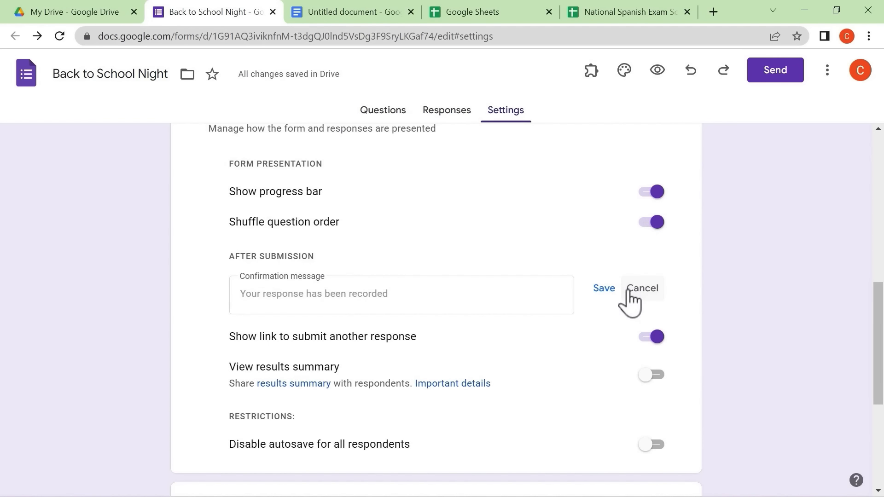
{"action": "left_click", "coordinate": [301, 292]}
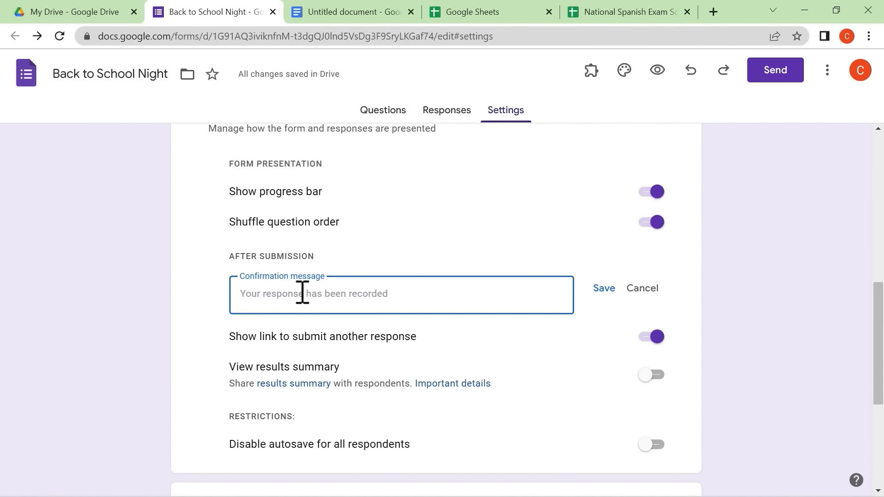
{"action": "type", "text": "THan"}
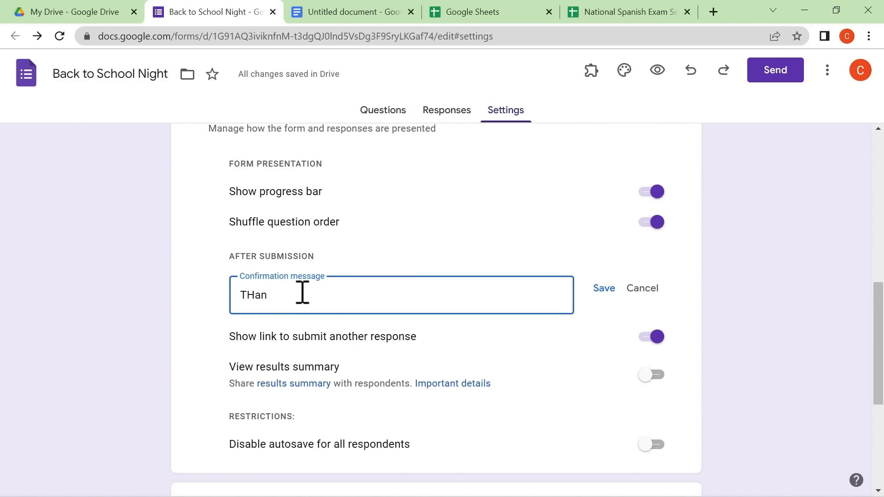
{"action": "key", "text": "BackSpace"}
{"action": "key", "text": "BackSpace"}
{"action": "key", "text": "BackSpace"}
{"action": "type", "text": "hanks for your time!"}
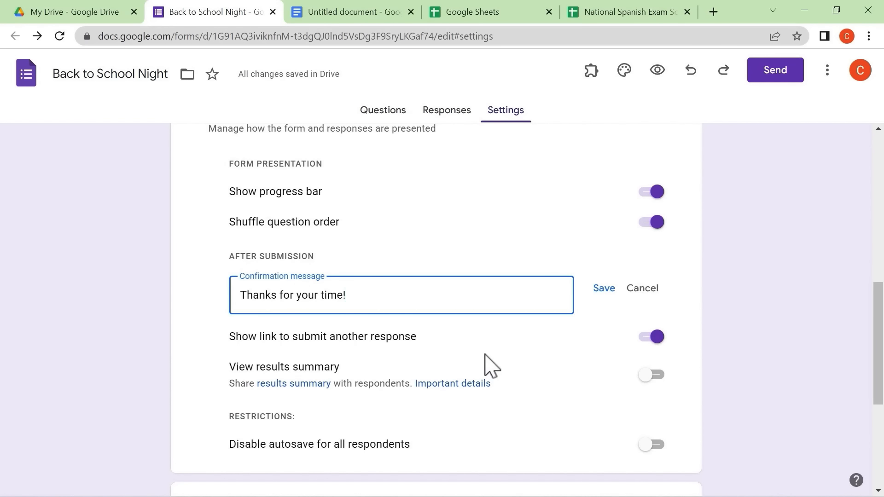
{"action": "scroll", "coordinate": [396, 350], "scroll_direction": "down", "scroll_amount": 1}
{"action": "left_click", "coordinate": [649, 306]}
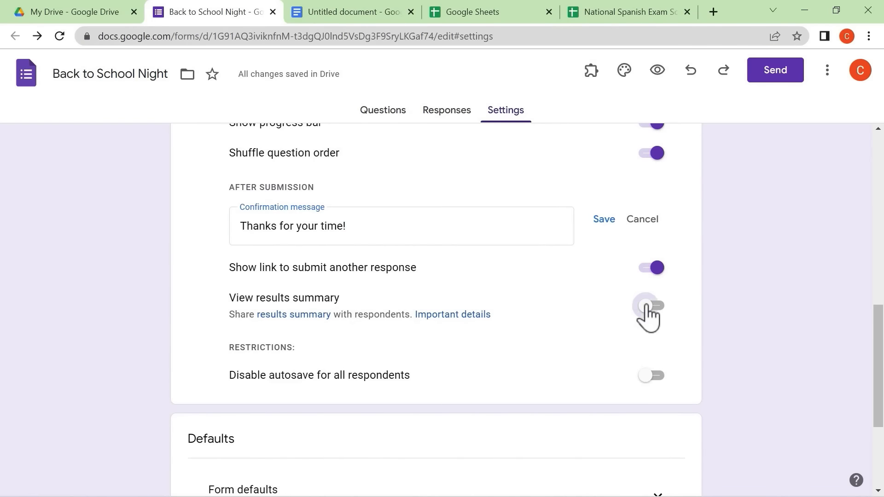
Step: Review the form's default question settings, and look through its responses and questions
{"action": "scroll", "coordinate": [493, 328], "scroll_direction": "down", "scroll_amount": 4}
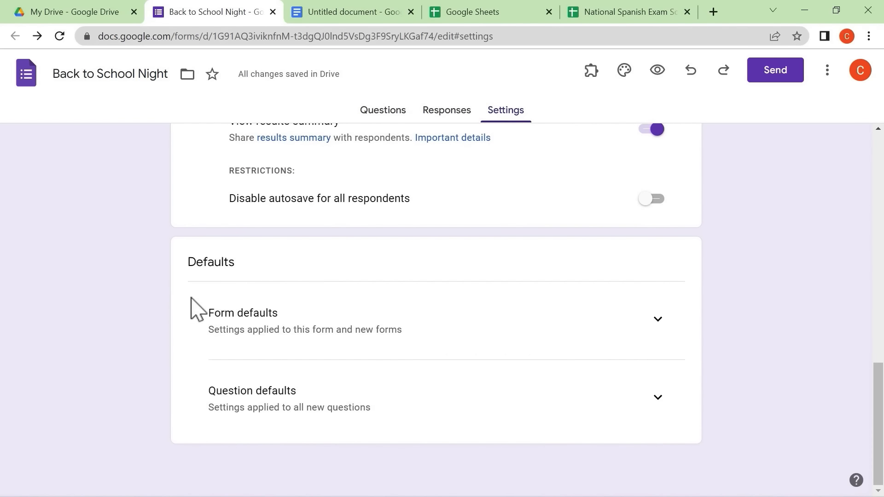
{"action": "left_click", "coordinate": [658, 396]}
{"action": "scroll", "coordinate": [538, 393], "scroll_direction": "down", "scroll_amount": 1}
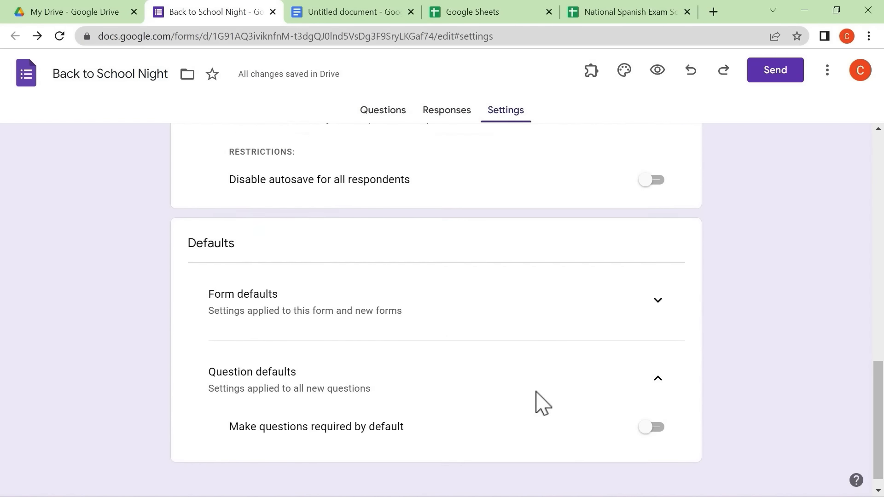
{"action": "scroll", "coordinate": [465, 408], "scroll_direction": "up", "scroll_amount": 1}
{"action": "left_click", "coordinate": [509, 115]}
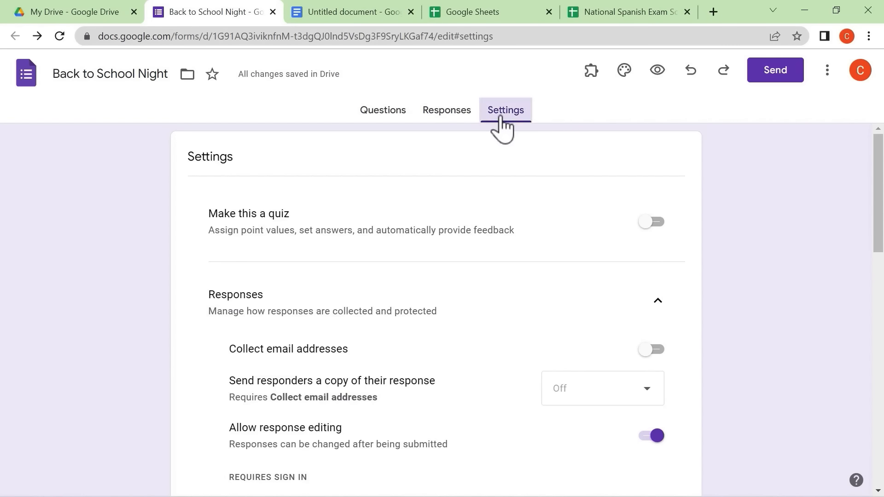
{"action": "left_click", "coordinate": [449, 117]}
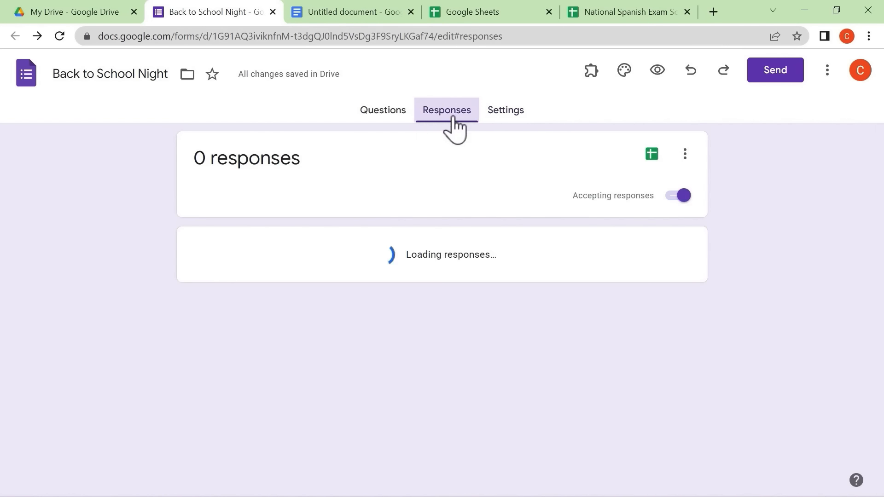
{"action": "left_click", "coordinate": [375, 114]}
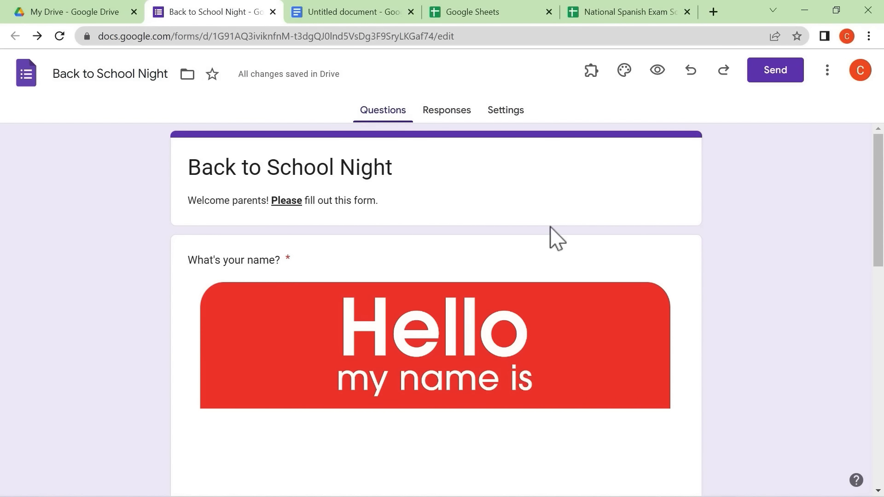
{"action": "scroll", "coordinate": [878, 199], "scroll_direction": "down", "scroll_amount": 2}
{"action": "left_click_drag", "start_coordinate": [879, 210], "coordinate": [882, 396]}
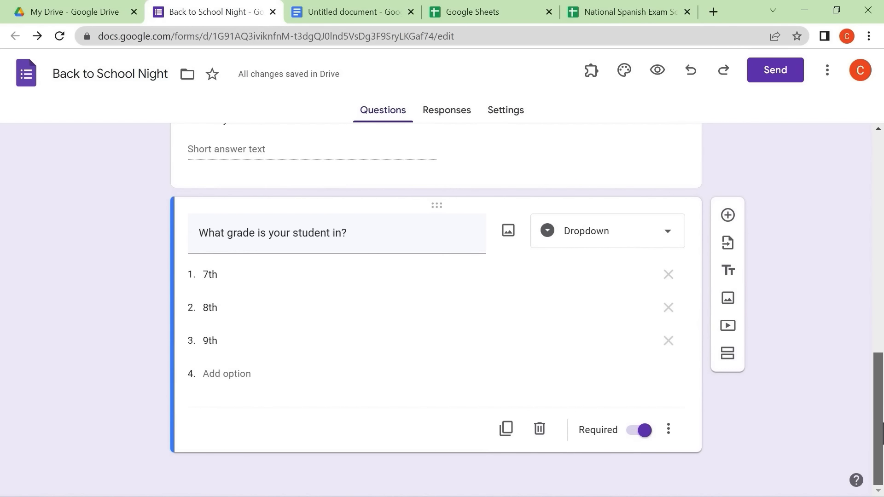
{"action": "left_click_drag", "start_coordinate": [881, 435], "coordinate": [836, 127]}
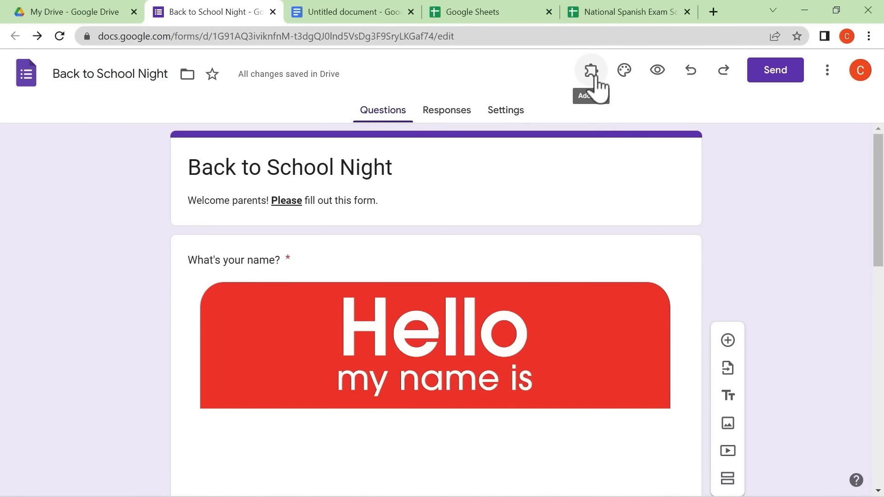
Step: Set the form theme's header font to Comfortaa and its colour to teal
{"action": "left_click", "coordinate": [628, 73]}
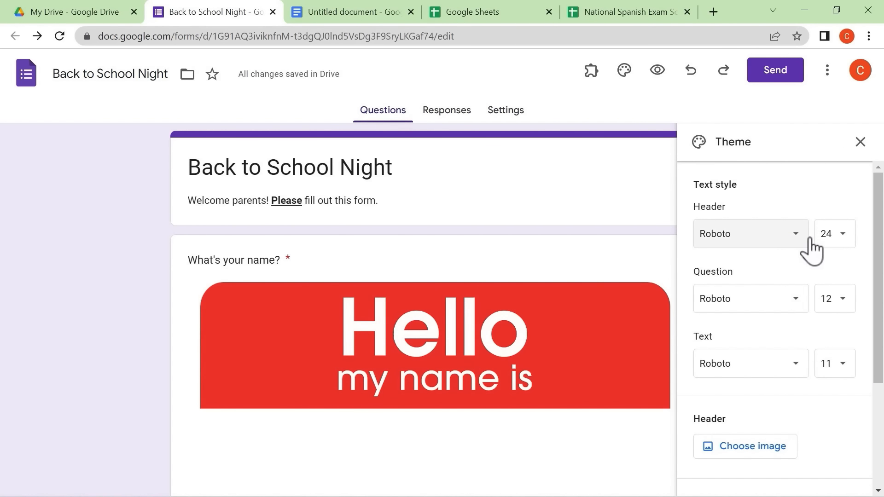
{"action": "left_click", "coordinate": [788, 235]}
{"action": "left_click", "coordinate": [799, 335]}
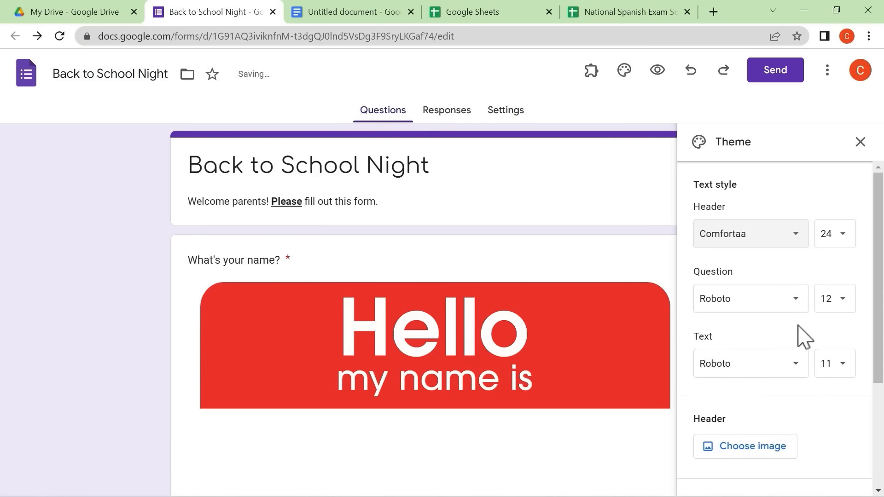
{"action": "left_click", "coordinate": [841, 236]}
{"action": "scroll", "coordinate": [789, 385], "scroll_direction": "down", "scroll_amount": 3}
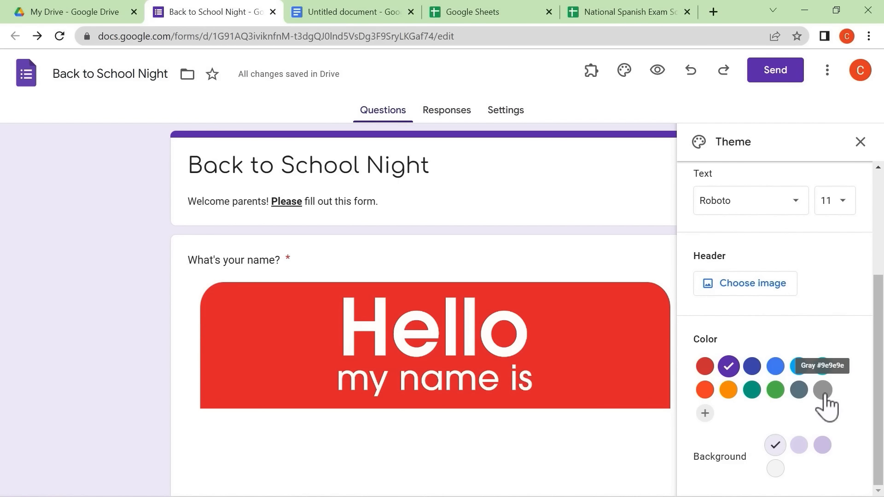
{"action": "left_click", "coordinate": [752, 390]}
{"action": "scroll", "coordinate": [755, 341], "scroll_direction": "up", "scroll_amount": 4}
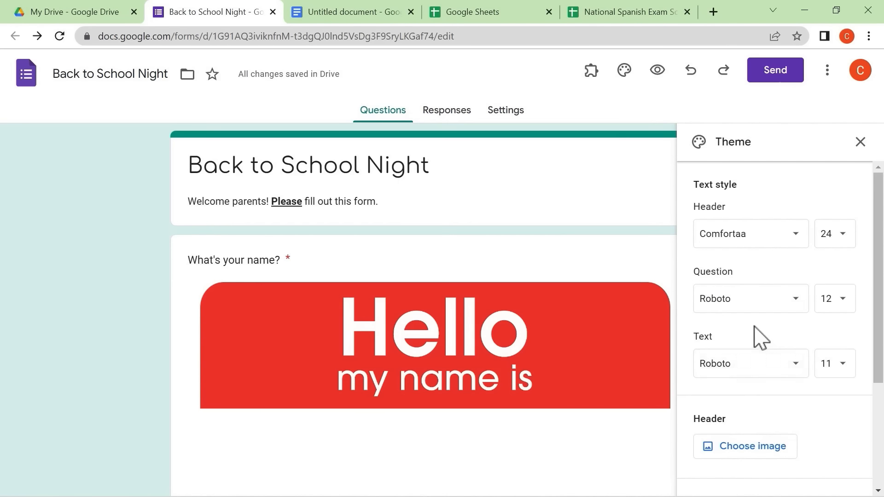
Step: Browse the header image sources and insert the open book with heart-folded pages from the Work and School themes as the form header
{"action": "left_click", "coordinate": [773, 454]}
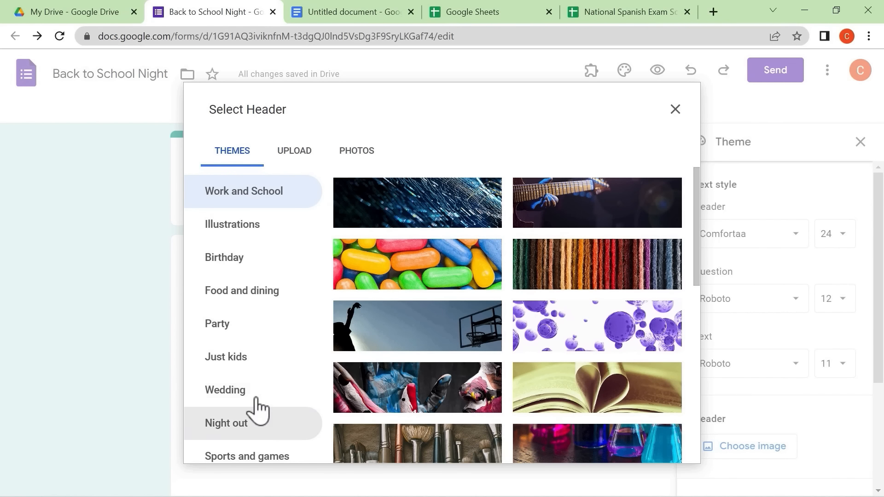
{"action": "left_click", "coordinate": [243, 198]}
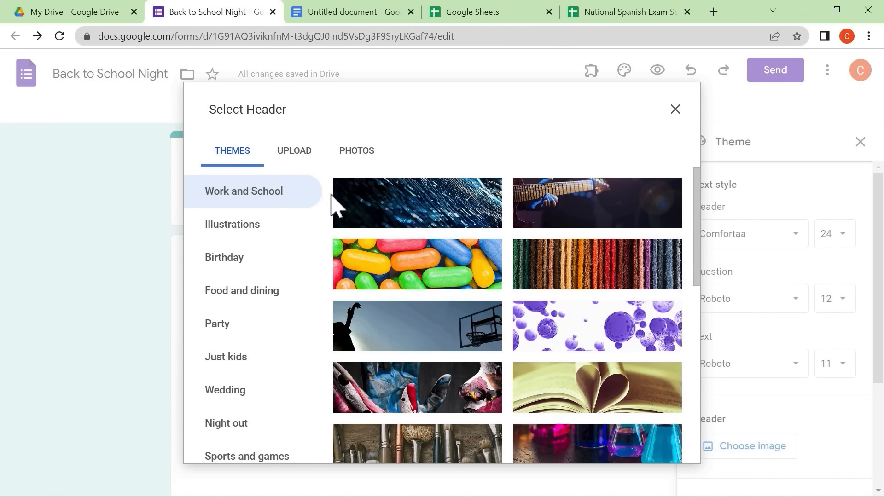
{"action": "scroll", "coordinate": [574, 282], "scroll_direction": "down", "scroll_amount": 4}
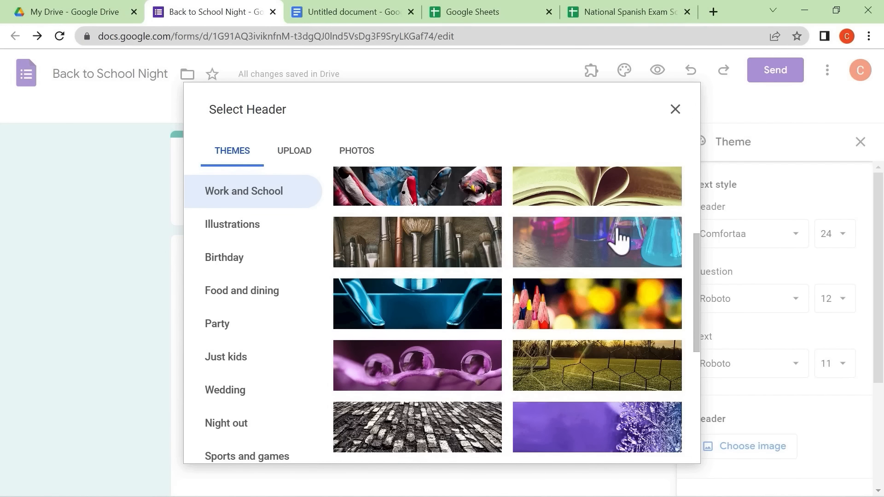
{"action": "scroll", "coordinate": [618, 236], "scroll_direction": "up", "scroll_amount": 2}
{"action": "left_click", "coordinate": [571, 195]}
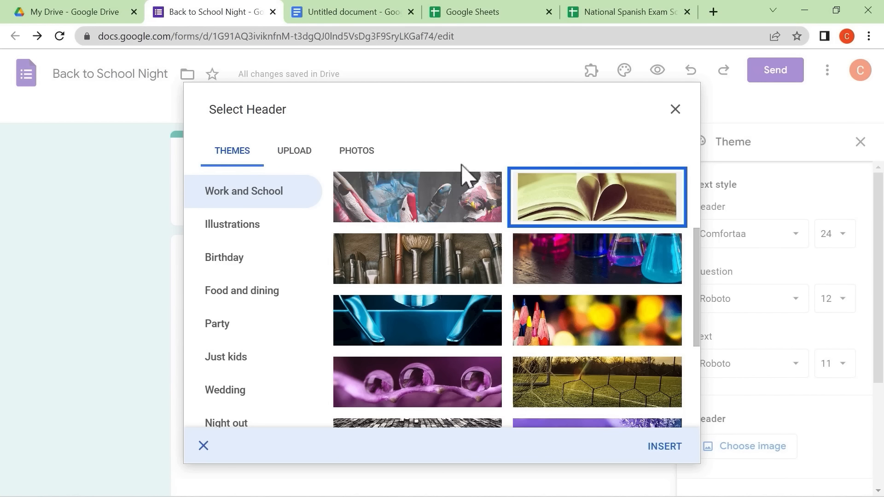
{"action": "left_click", "coordinate": [304, 157]}
{"action": "left_click", "coordinate": [358, 147]}
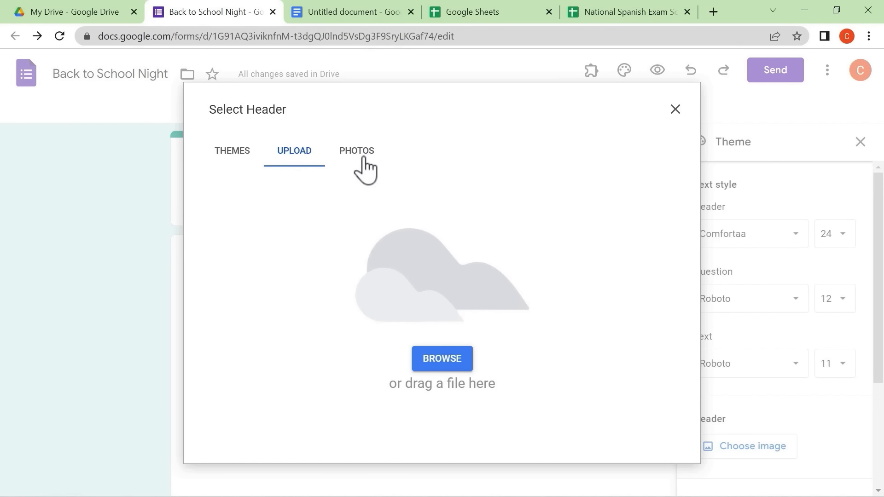
{"action": "left_click", "coordinate": [350, 159]}
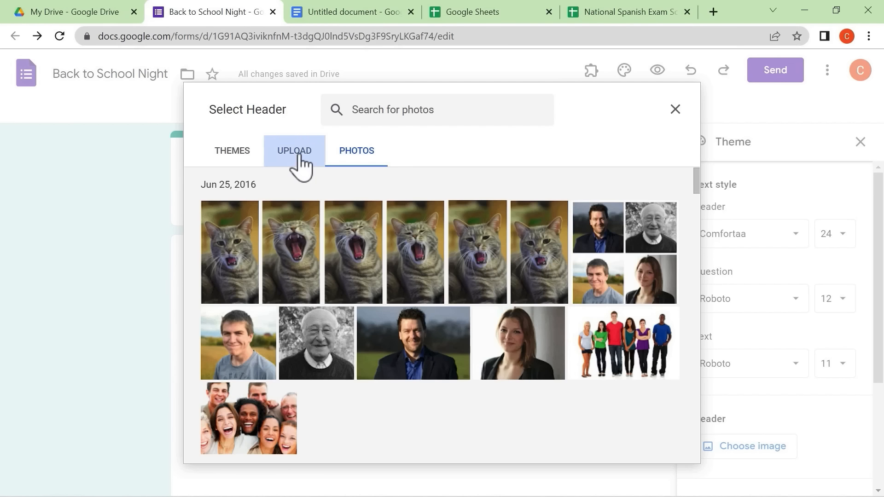
{"action": "left_click", "coordinate": [233, 153]}
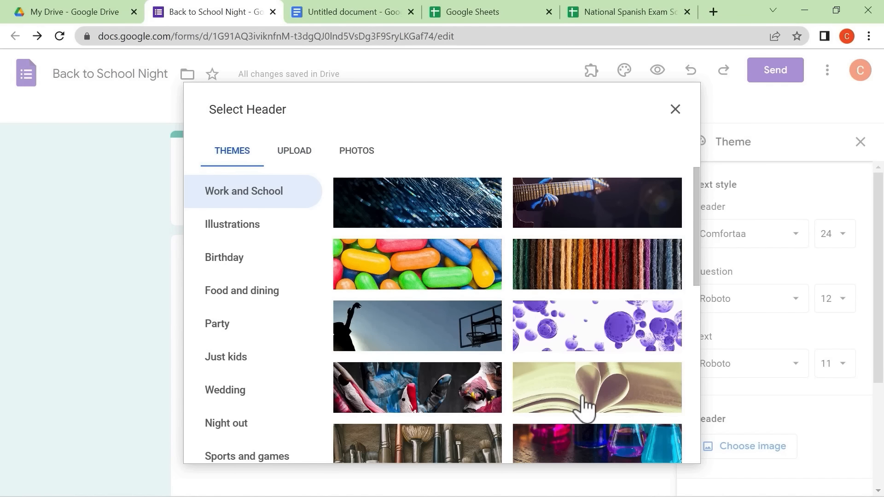
{"action": "left_click", "coordinate": [601, 405]}
{"action": "left_click", "coordinate": [664, 448]}
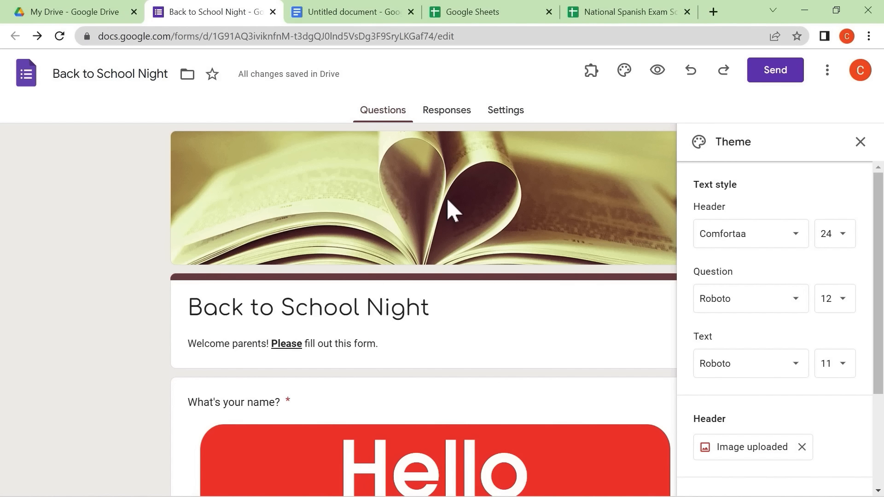
{"action": "left_click", "coordinate": [860, 143]}
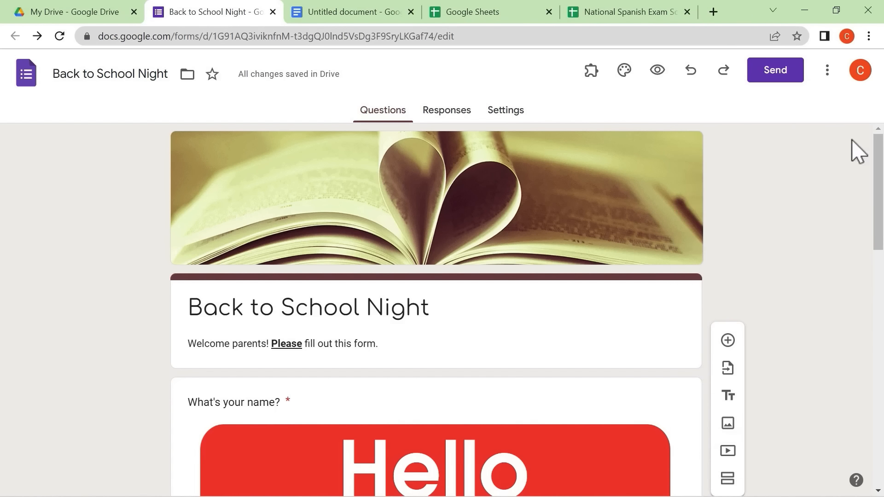
Step: Email the Back to School Night form to the recipient's address, keeping the suggested subject and message
{"action": "left_click", "coordinate": [778, 73]}
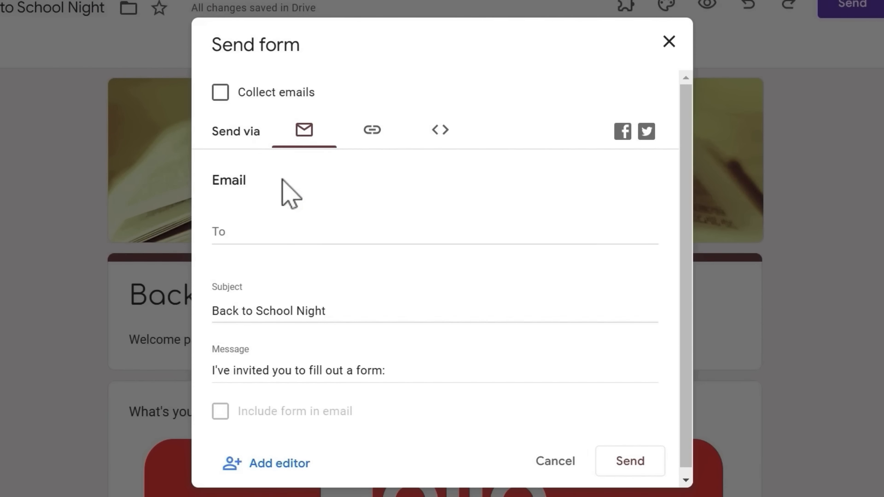
{"action": "left_click", "coordinate": [259, 230]}
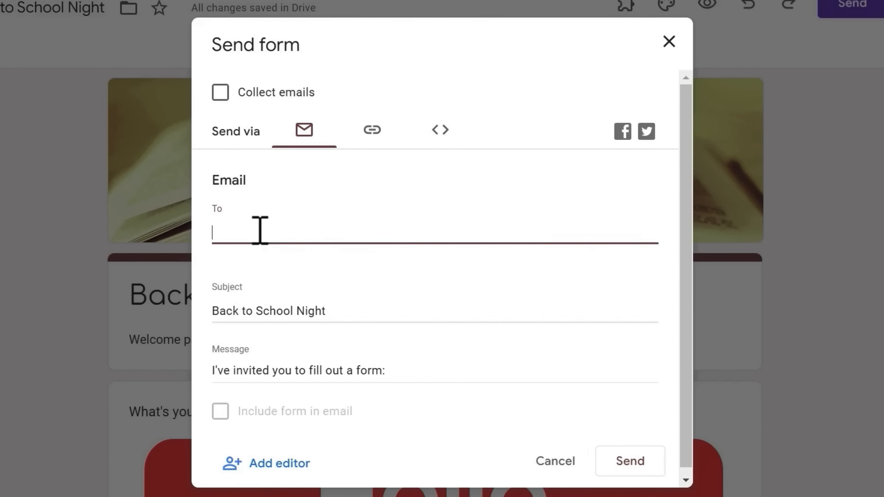
{"action": "type", "text": "c"}
{"action": "key", "text": "Return"}
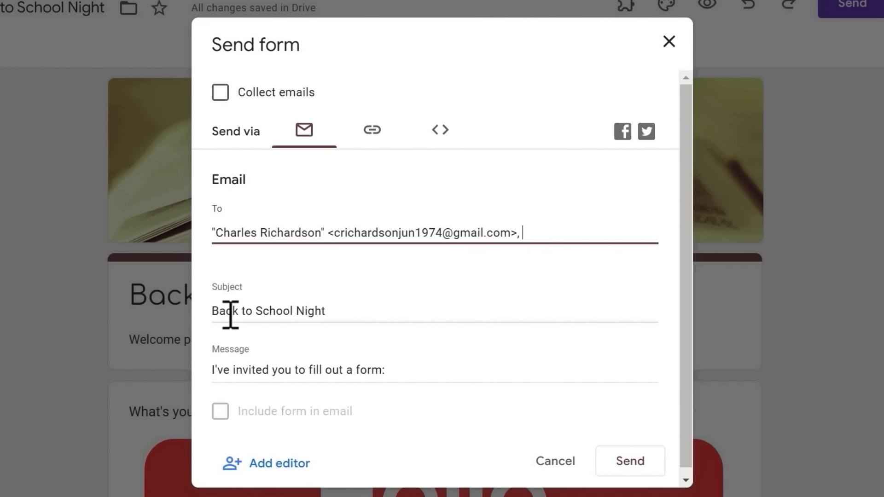
{"action": "scroll", "coordinate": [356, 318], "scroll_direction": "down", "scroll_amount": 1}
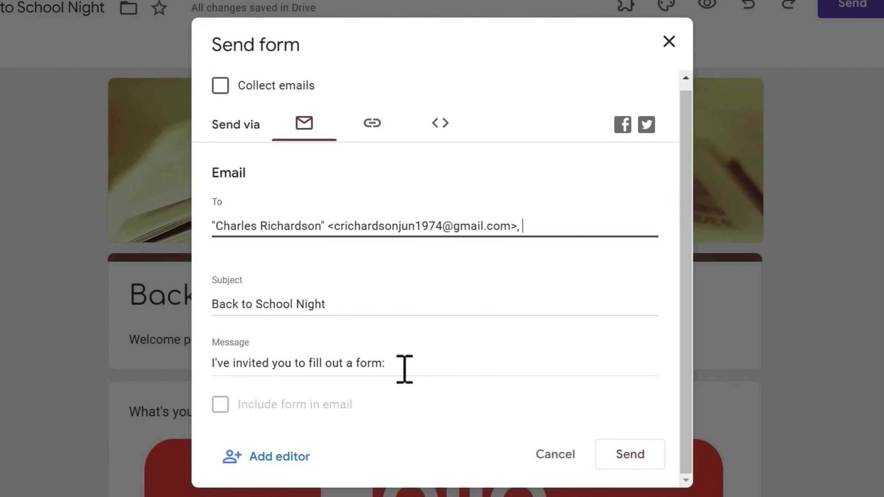
{"action": "left_click", "coordinate": [639, 464]}
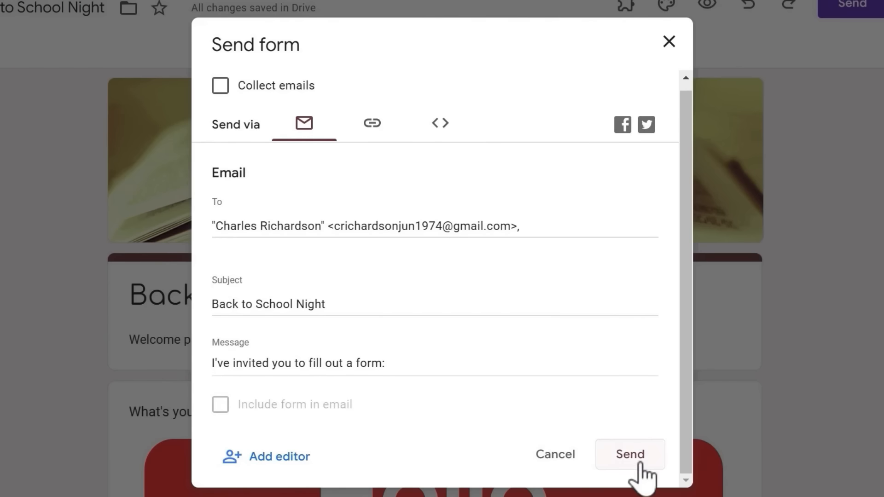
Step: Shorten the form's sharing link, copy it and close the sending options
{"action": "left_click", "coordinate": [372, 124]}
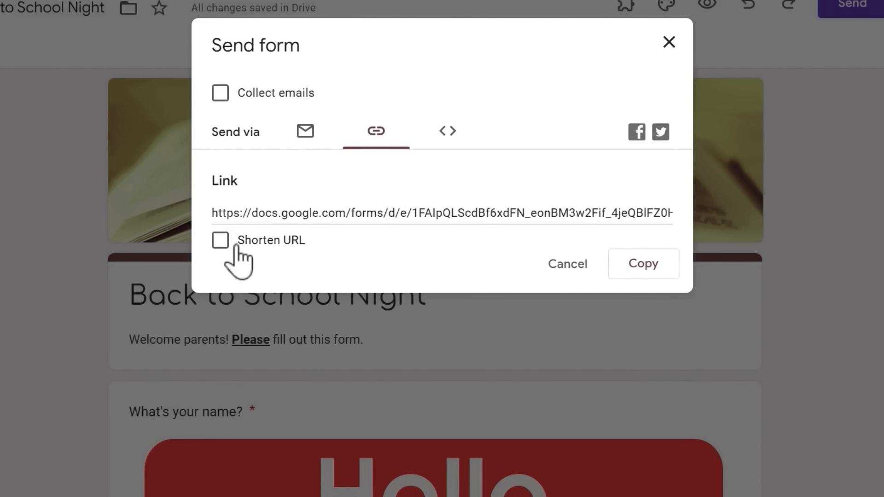
{"action": "left_click", "coordinate": [220, 241]}
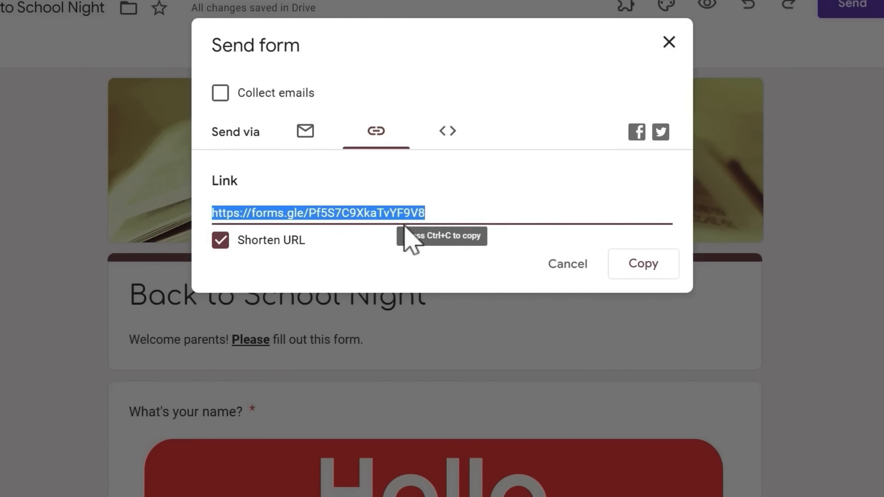
{"action": "left_click", "coordinate": [624, 263]}
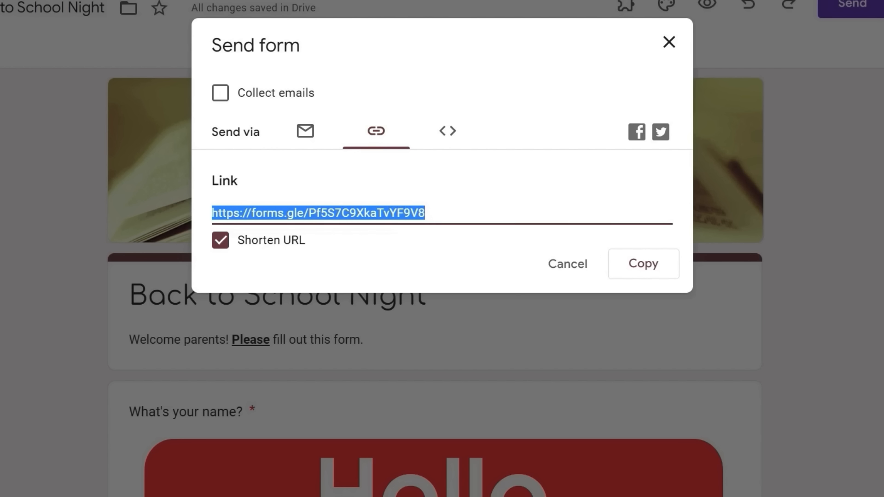
{"action": "left_click", "coordinate": [570, 265]}
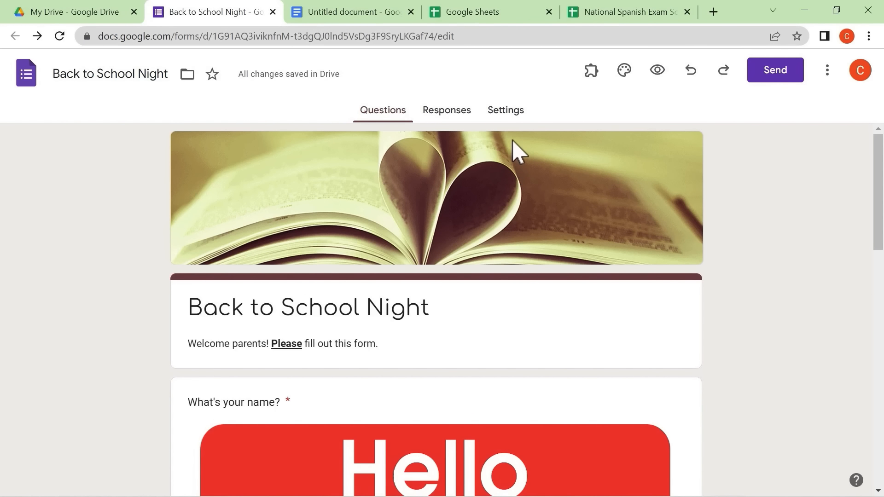
Step: Review the form's settings and additional form actions, and examine its HTML embed sharing option
{"action": "left_click", "coordinate": [508, 113]}
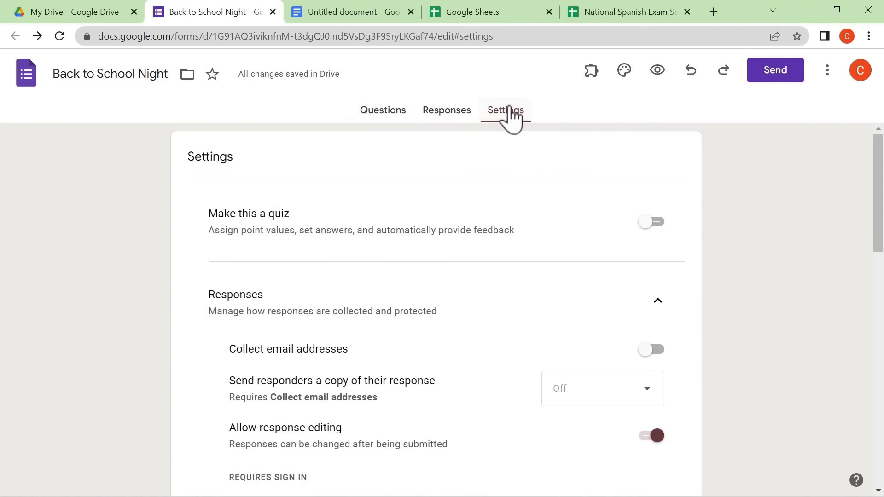
{"action": "scroll", "coordinate": [442, 256], "scroll_direction": "down", "scroll_amount": 6}
{"action": "scroll", "coordinate": [456, 251], "scroll_direction": "up", "scroll_amount": 6}
{"action": "left_click", "coordinate": [827, 71]}
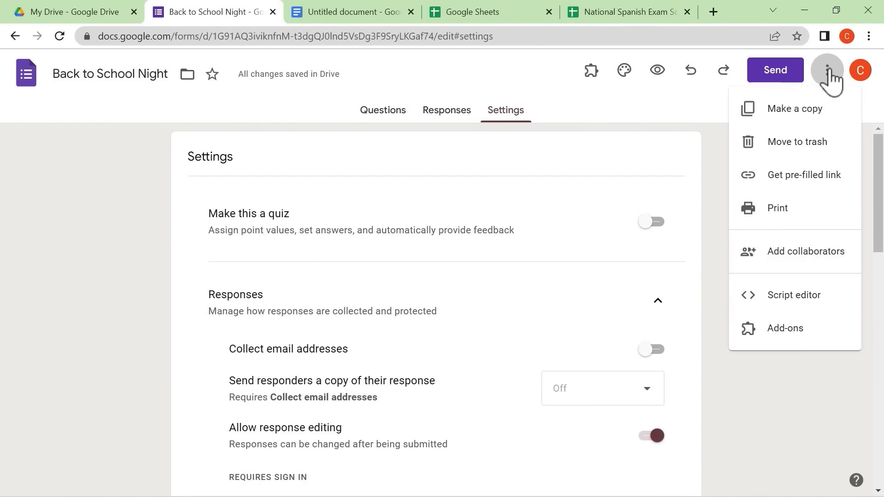
{"action": "left_click", "coordinate": [827, 73]}
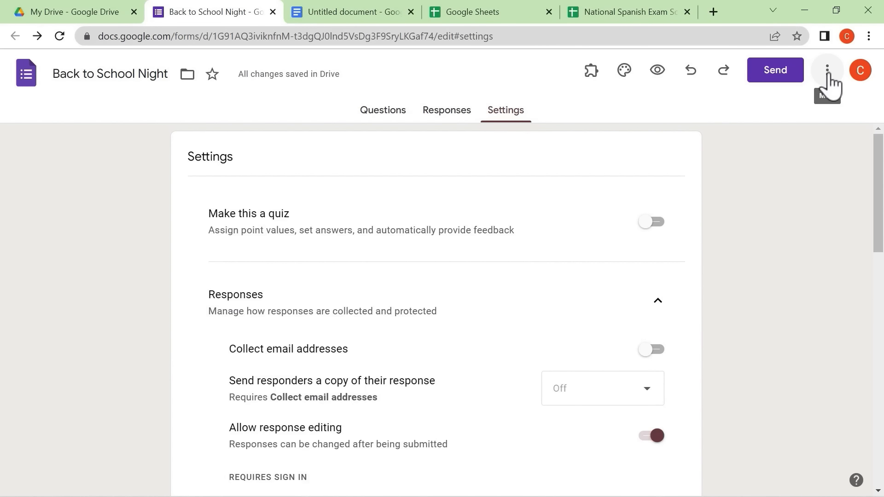
{"action": "left_click", "coordinate": [770, 75]}
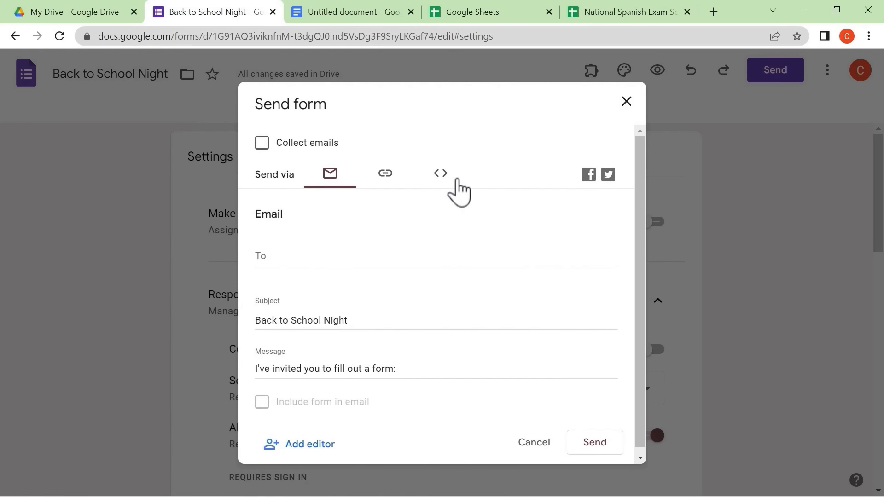
{"action": "left_click", "coordinate": [442, 175]}
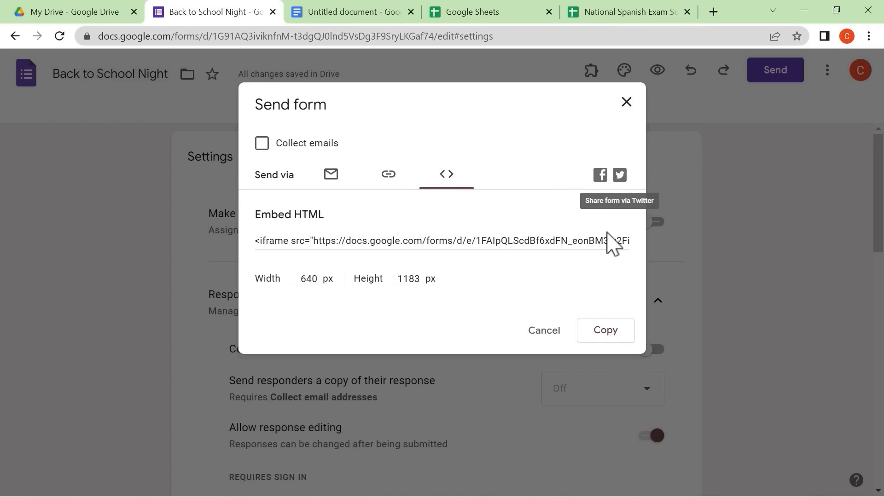
{"action": "left_click", "coordinate": [625, 103]}
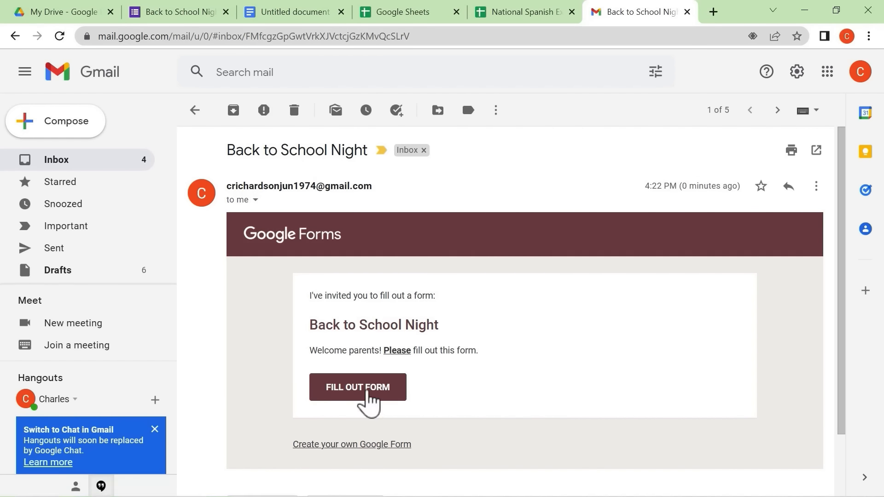
Step: Open the form from the Gmail invitation, dismiss the autosave notice and answer the first question with the parent's first name
{"action": "left_click", "coordinate": [369, 389]}
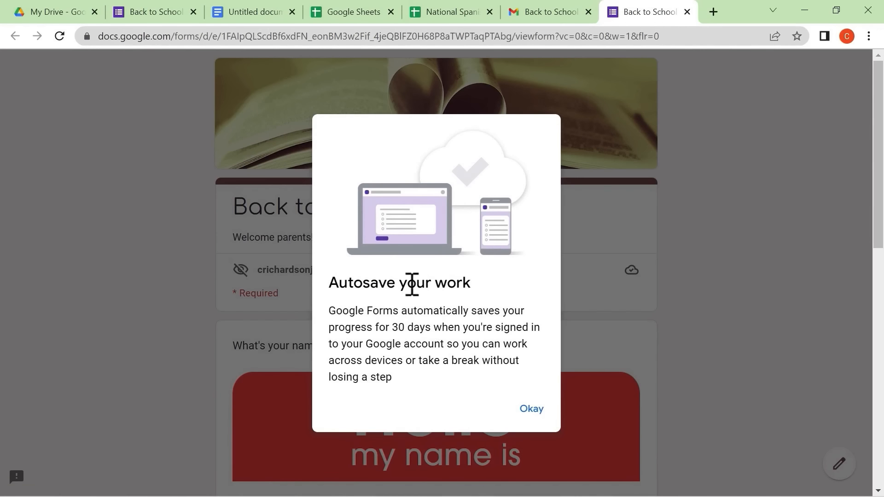
{"action": "left_click", "coordinate": [538, 413]}
{"action": "scroll", "coordinate": [330, 272], "scroll_direction": "down", "scroll_amount": 8}
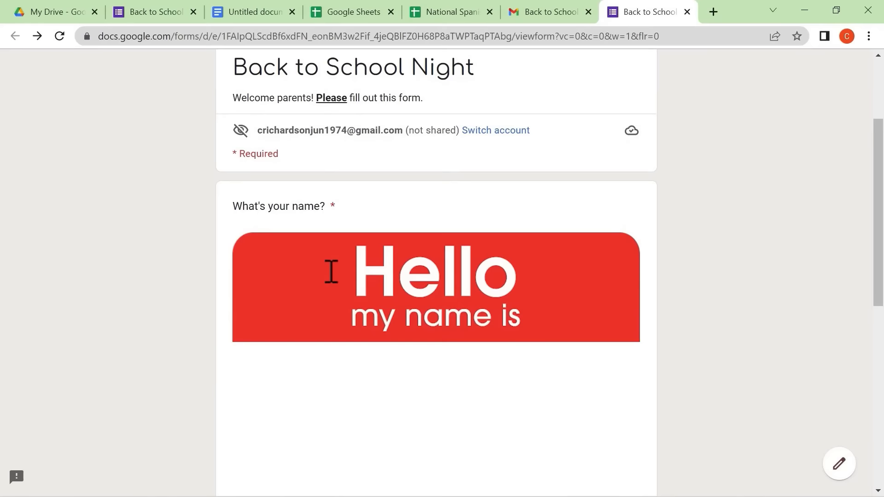
{"action": "left_click", "coordinate": [263, 347]}
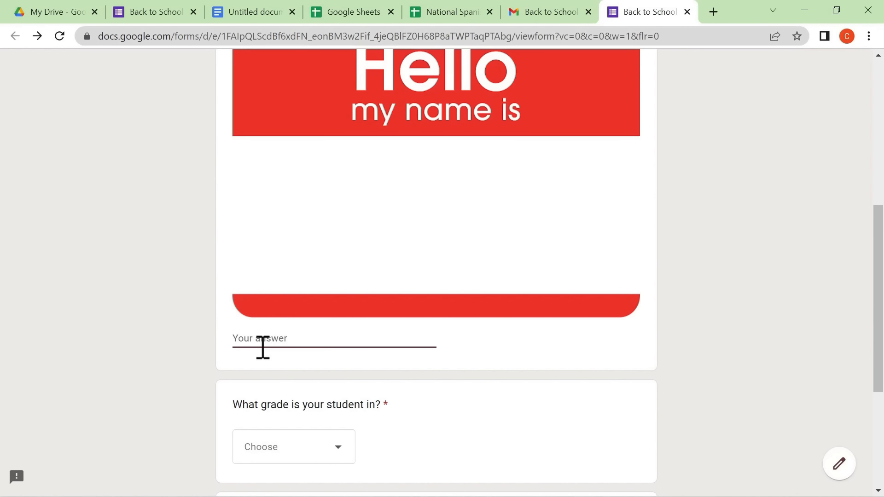
{"action": "type", "text": "Charles"}
Step: Choose 8th as the student's grade, enter the student's first name, submit the response and close the form
{"action": "scroll", "coordinate": [294, 368], "scroll_direction": "down", "scroll_amount": 2}
{"action": "left_click", "coordinate": [327, 387]}
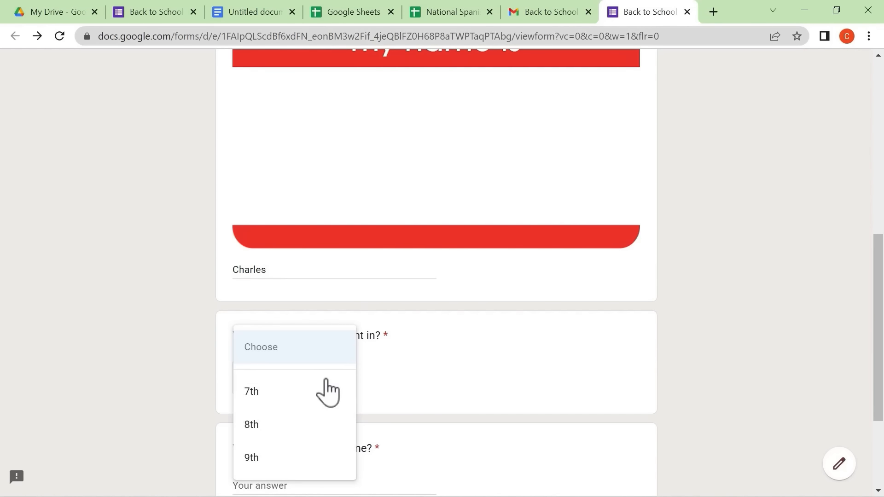
{"action": "left_click", "coordinate": [288, 423]}
{"action": "scroll", "coordinate": [284, 336], "scroll_direction": "down", "scroll_amount": 3}
{"action": "left_click", "coordinate": [283, 339]}
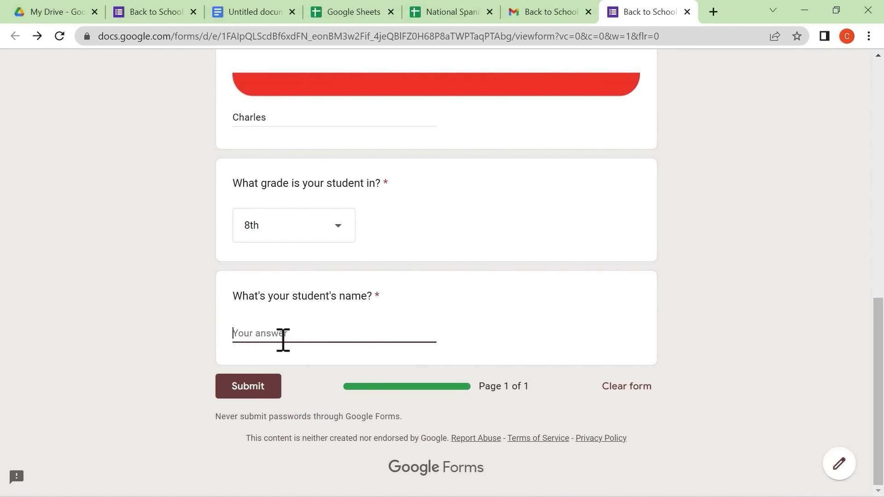
{"action": "type", "text": "Alex"}
{"action": "left_click", "coordinate": [249, 395]}
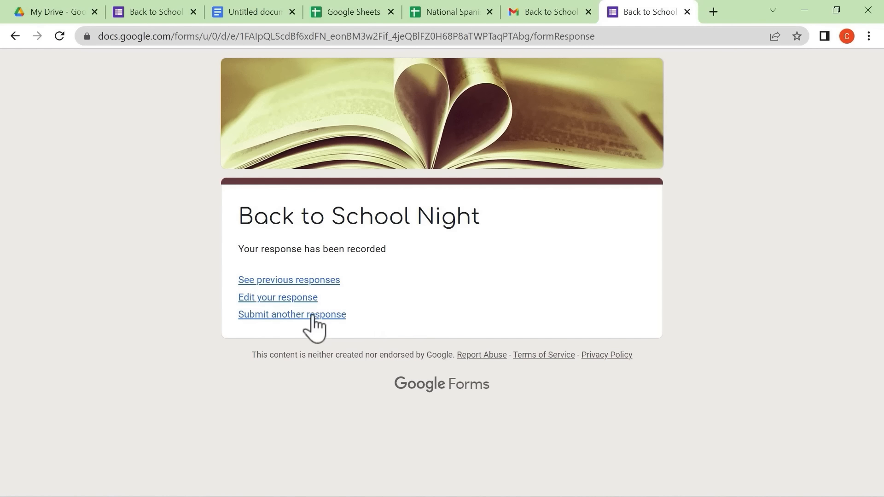
{"action": "left_click", "coordinate": [687, 11]}
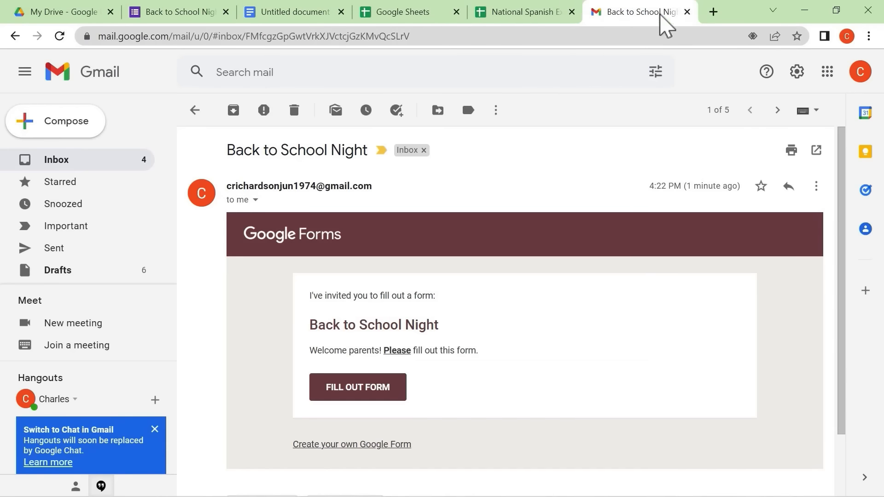
Step: Return to the form editor and examine the summary of responses, including the student grade pie chart
{"action": "left_click", "coordinate": [182, 14]}
{"action": "left_click", "coordinate": [374, 116]}
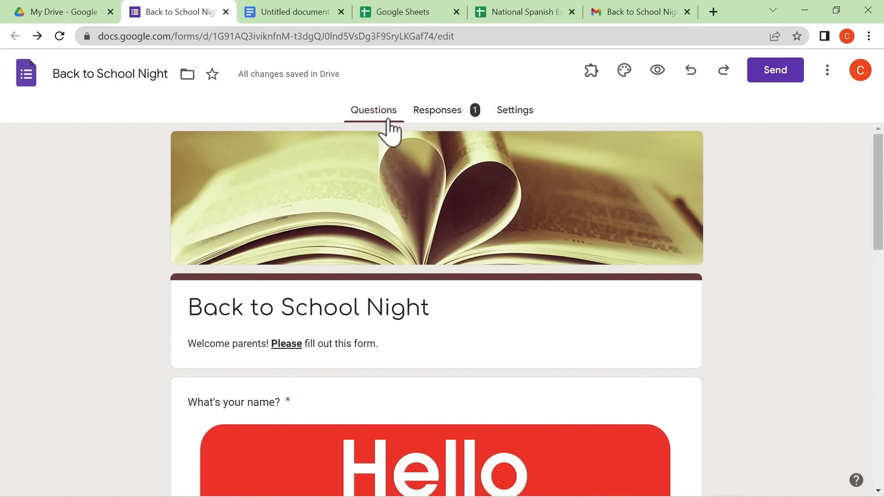
{"action": "left_click", "coordinate": [442, 118]}
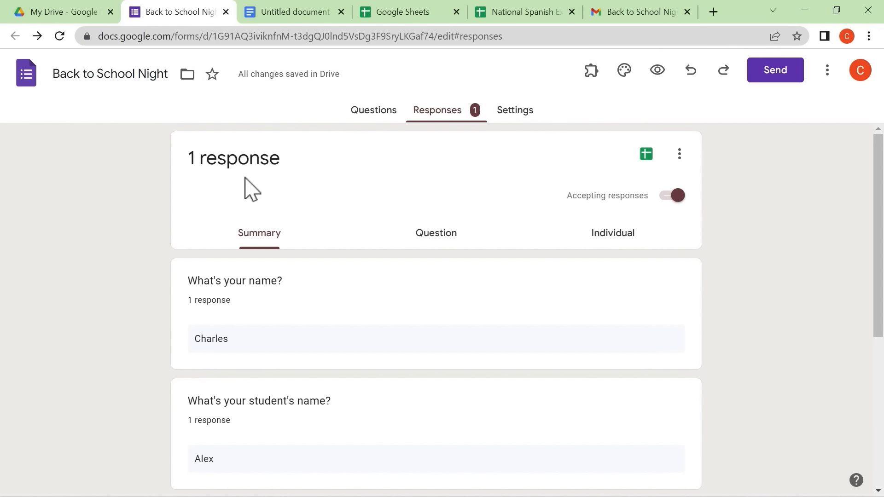
{"action": "left_click", "coordinate": [256, 246]}
{"action": "scroll", "coordinate": [276, 257], "scroll_direction": "down", "scroll_amount": 5}
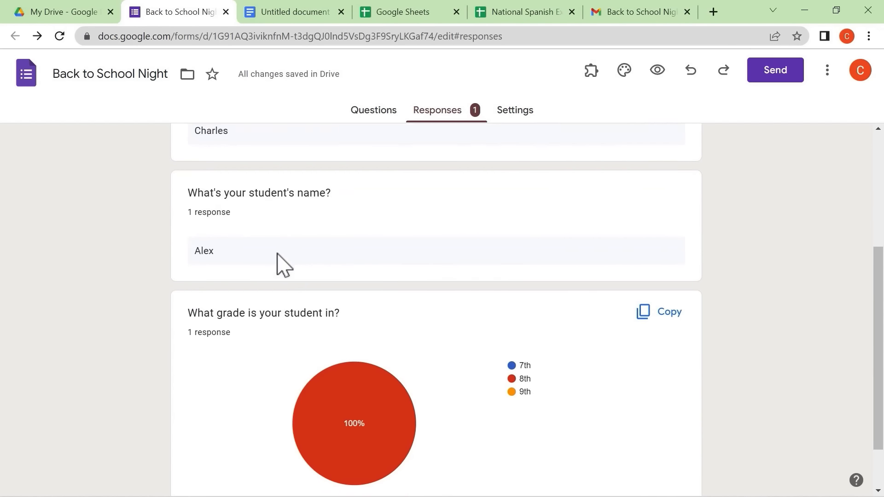
{"action": "scroll", "coordinate": [277, 253], "scroll_direction": "down", "scroll_amount": 2}
{"action": "scroll", "coordinate": [277, 253], "scroll_direction": "up", "scroll_amount": 1}
{"action": "scroll", "coordinate": [280, 261], "scroll_direction": "down", "scroll_amount": 1}
{"action": "mouse_move", "coordinate": [381, 399]}
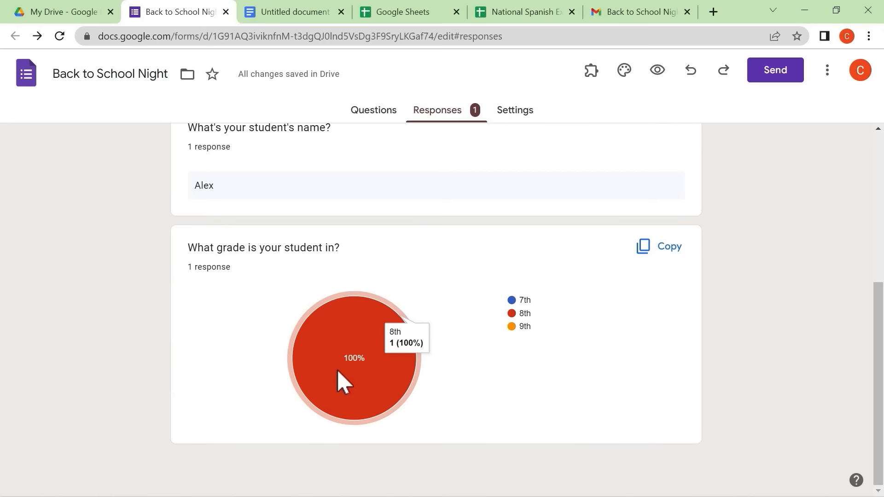
{"action": "scroll", "coordinate": [384, 302], "scroll_direction": "up", "scroll_amount": 6}
{"action": "scroll", "coordinate": [384, 303], "scroll_direction": "down", "scroll_amount": 6}
{"action": "mouse_move", "coordinate": [345, 355]}
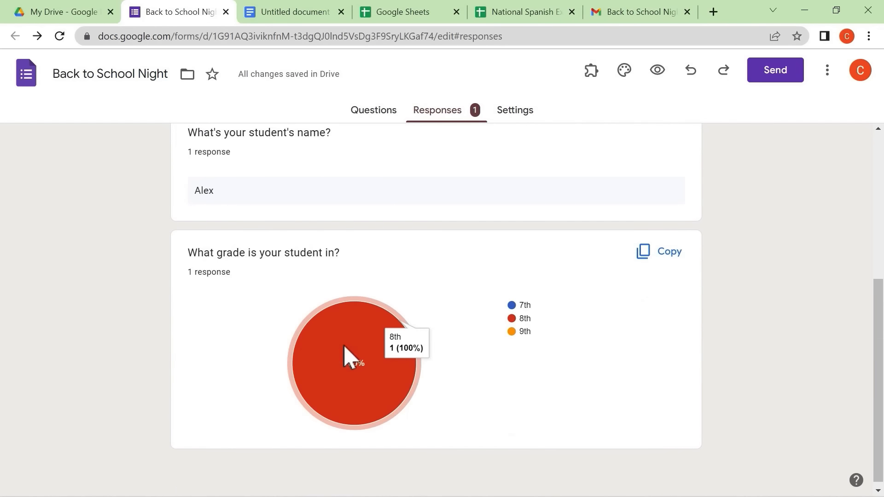
{"action": "scroll", "coordinate": [333, 339], "scroll_direction": "up", "scroll_amount": 6}
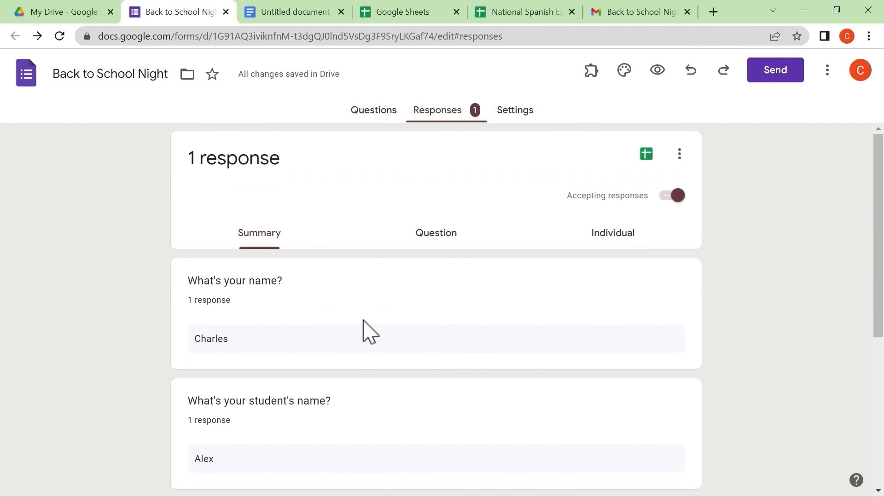
Step: Examine the form's responses by individual respondent and by question
{"action": "left_click", "coordinate": [606, 241]}
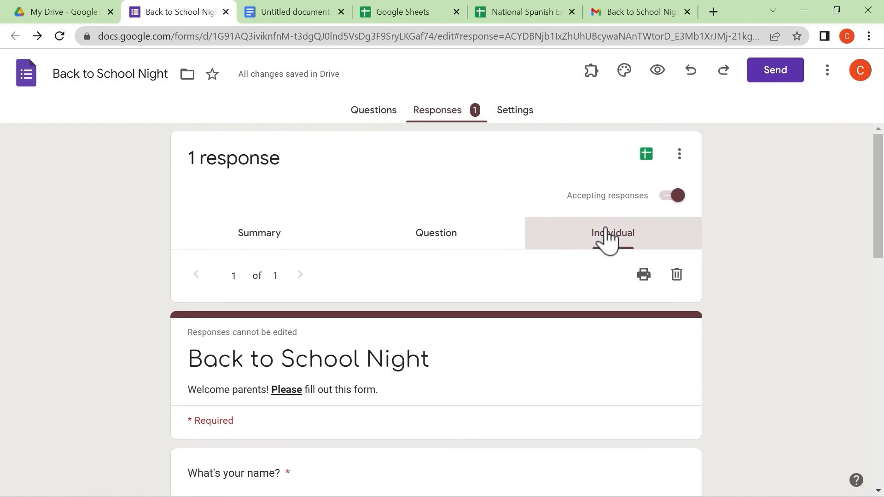
{"action": "scroll", "coordinate": [523, 281], "scroll_direction": "down", "scroll_amount": 4}
{"action": "scroll", "coordinate": [484, 262], "scroll_direction": "up", "scroll_amount": 5}
{"action": "left_click", "coordinate": [438, 236]}
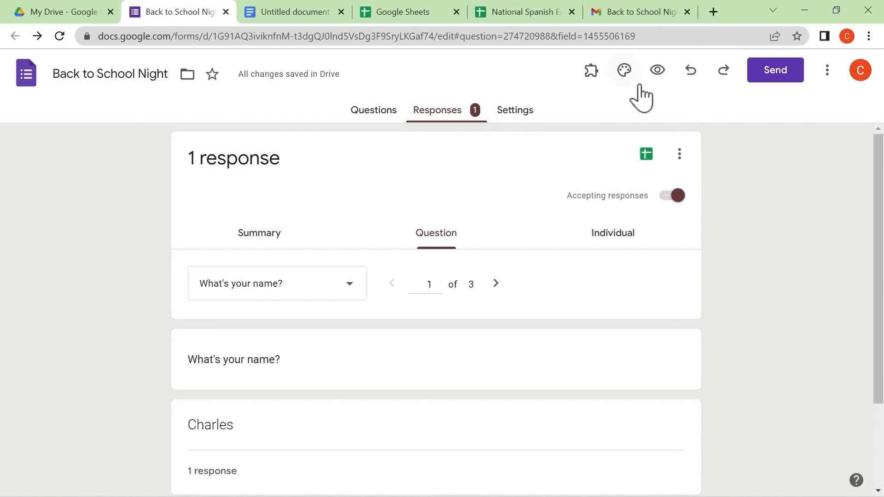
Step: Switch to Google Drive and create a blank Google Forms quiz
{"action": "left_click", "coordinate": [95, 14]}
{"action": "left_click", "coordinate": [57, 118]}
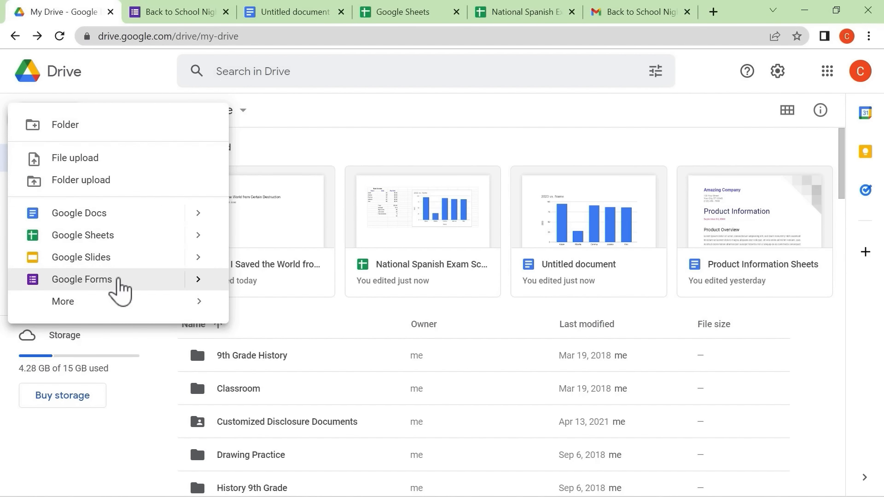
{"action": "left_click", "coordinate": [199, 281]}
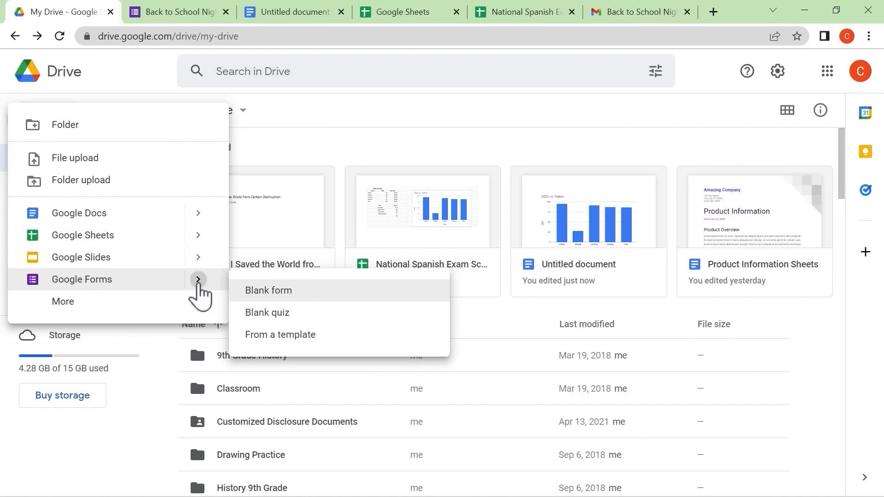
{"action": "left_click", "coordinate": [277, 313]}
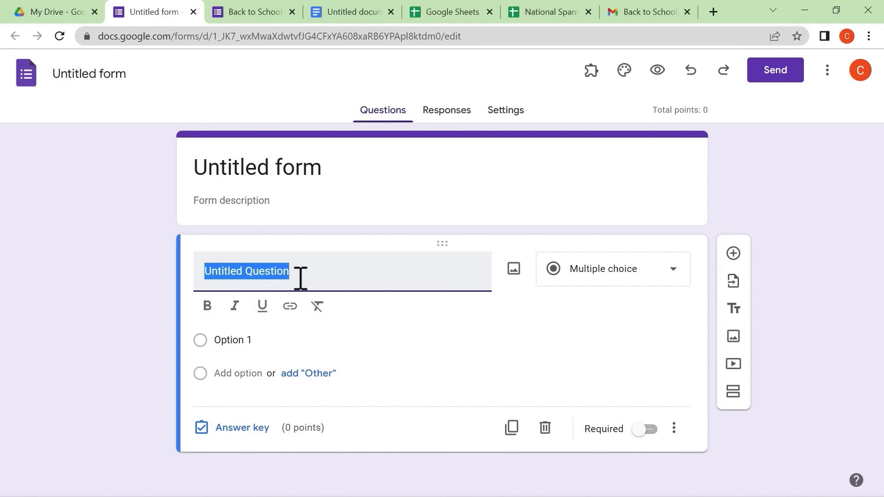
Step: Write the multiple-choice question "What is the color Green in Spanish?" with the answer options Verde, Azul and Rojo
{"action": "type", "text": "What is the color Green in Spanish?"}
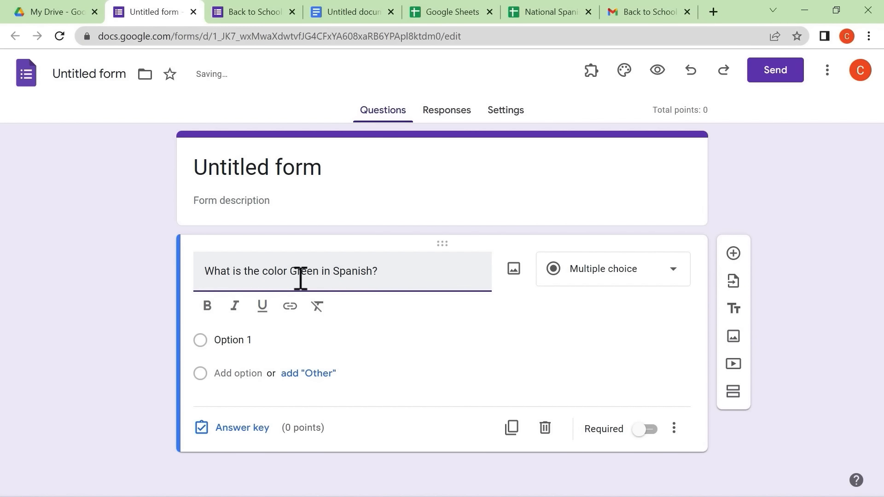
{"action": "left_click", "coordinate": [248, 340]}
{"action": "left_click", "coordinate": [237, 343]}
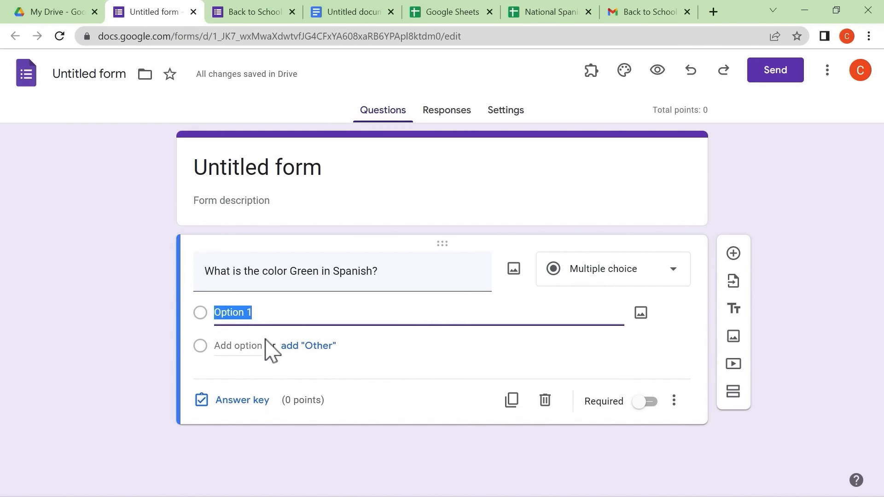
{"action": "type", "text": "Verde"}
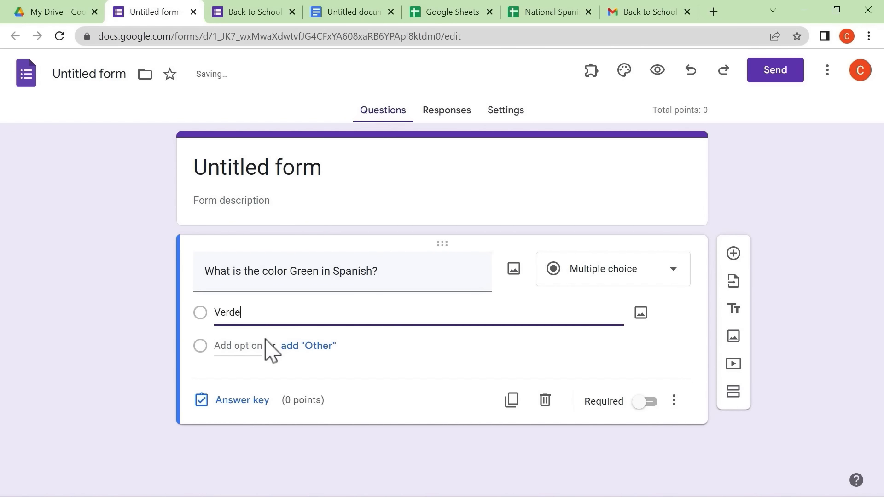
{"action": "left_click", "coordinate": [253, 346]}
{"action": "type", "text": "Azul"}
{"action": "left_click", "coordinate": [242, 379]}
{"action": "type", "text": "Rojo"}
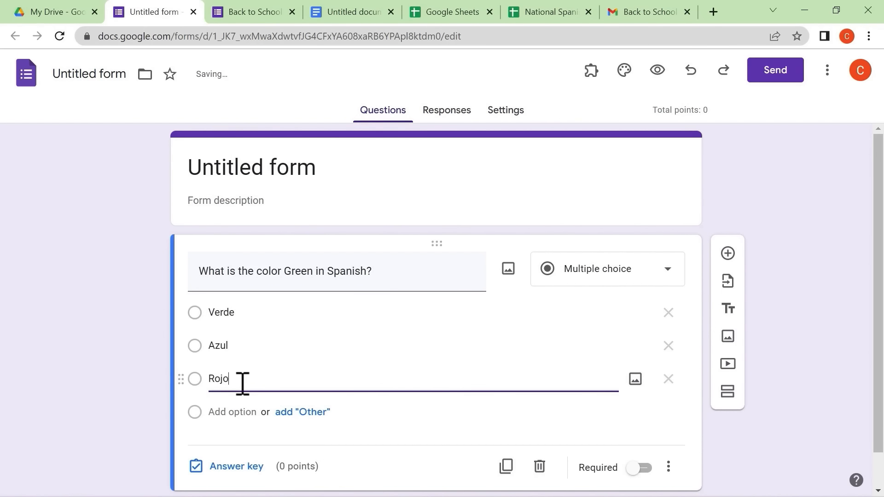
Step: Mark Verde as the correct answer in the question's answer key and check the quiz's responses page
{"action": "left_click", "coordinate": [232, 472]}
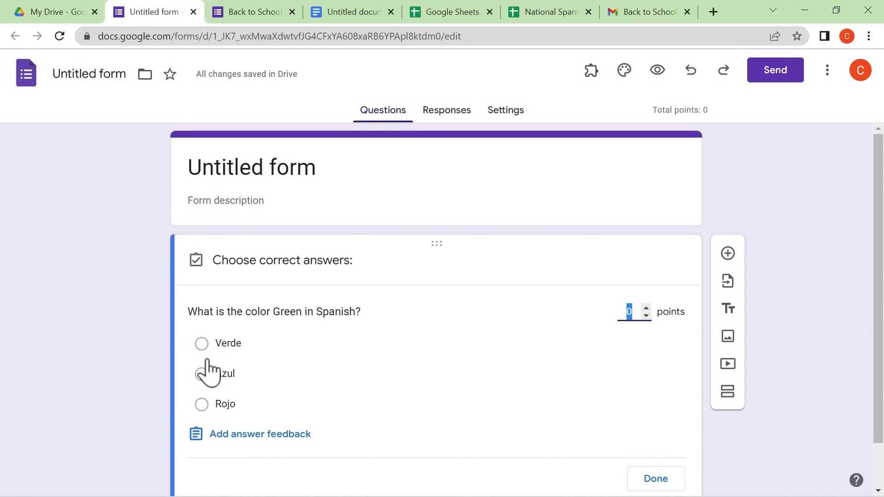
{"action": "left_click", "coordinate": [203, 345]}
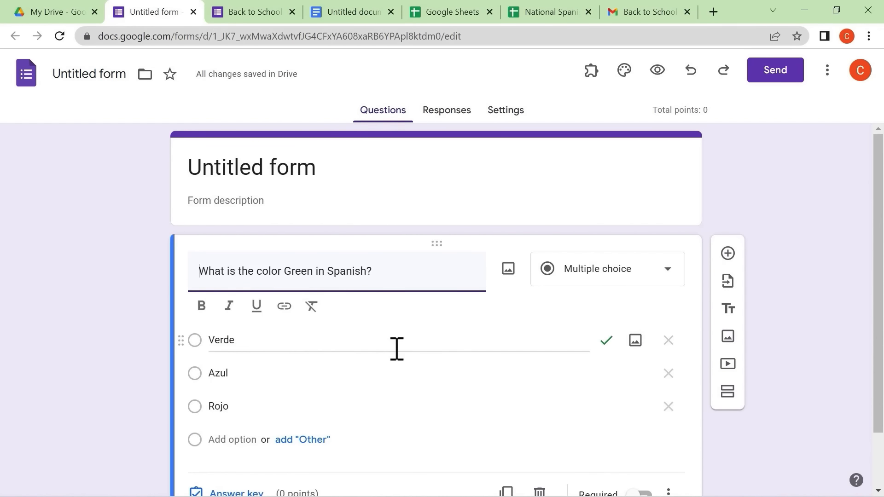
{"action": "scroll", "coordinate": [391, 373], "scroll_direction": "down", "scroll_amount": 2}
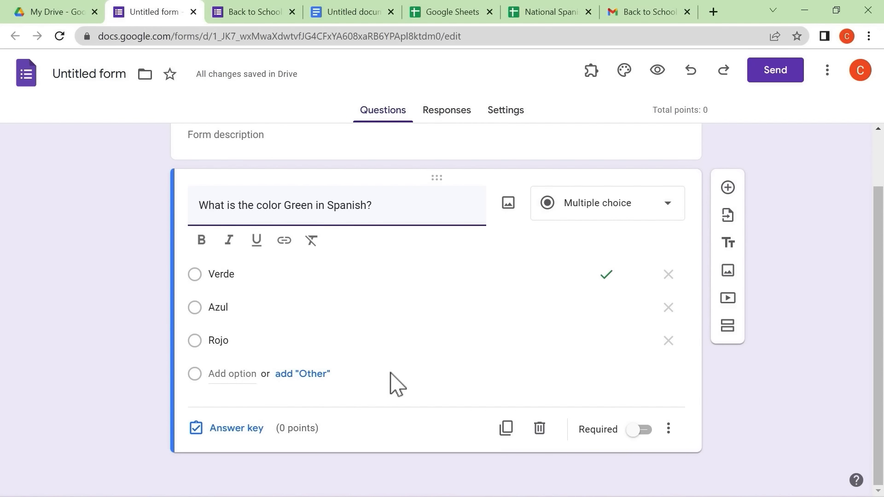
{"action": "left_click", "coordinate": [455, 117]}
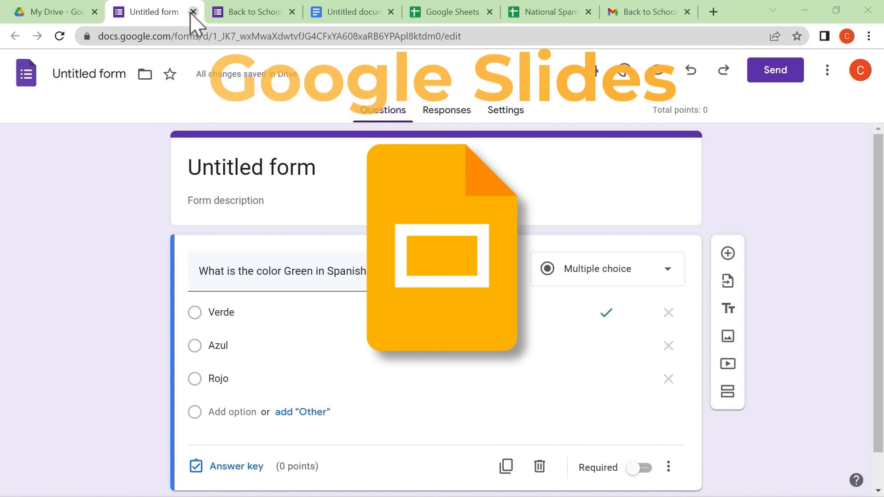
Step: Close the quiz, the Back to School Night form, the document, both spreadsheets and the Gmail message, keeping only Google Drive open
{"action": "left_click", "coordinate": [194, 12]}
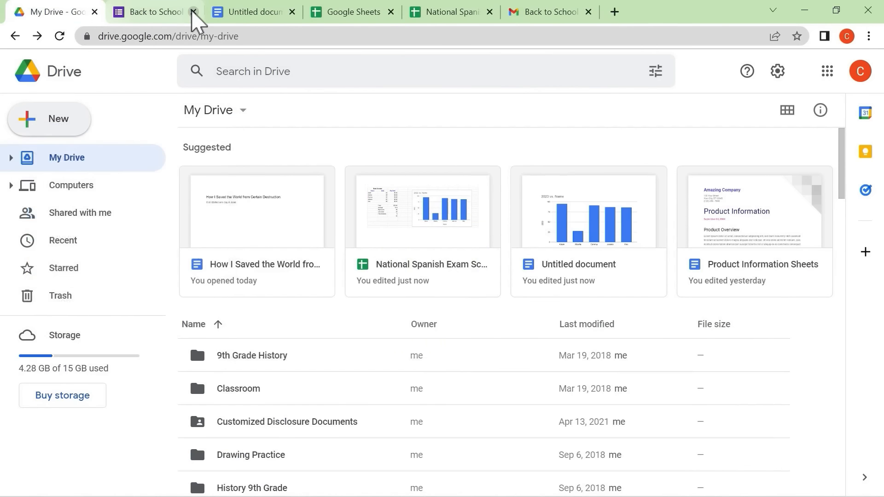
{"action": "left_click", "coordinate": [192, 11]}
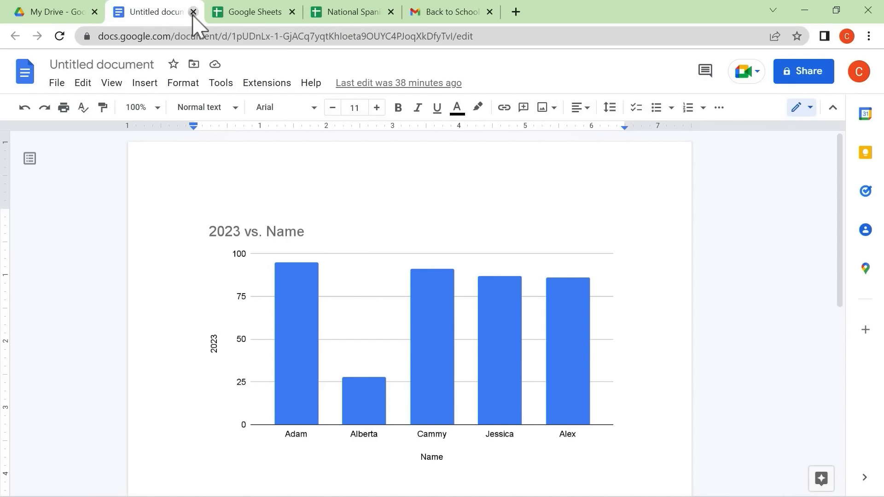
{"action": "left_click", "coordinate": [193, 12]}
{"action": "left_click", "coordinate": [193, 12]}
{"action": "left_click", "coordinate": [194, 12]}
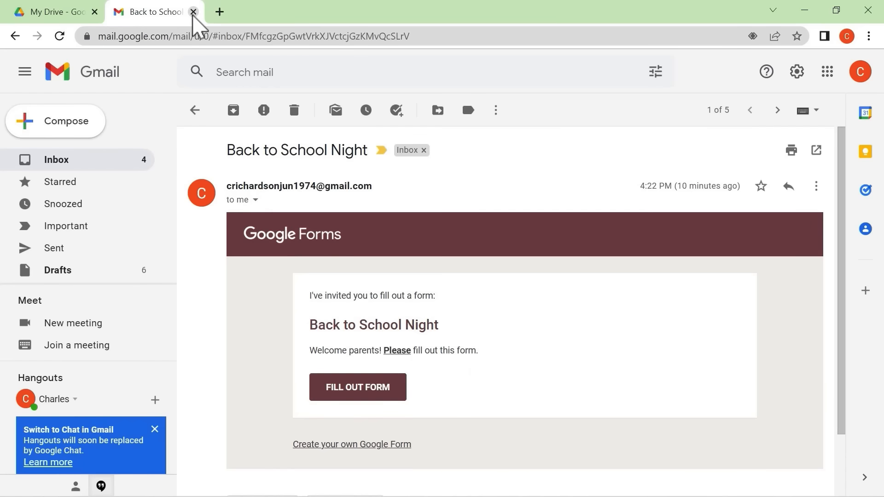
{"action": "left_click", "coordinate": [192, 12]}
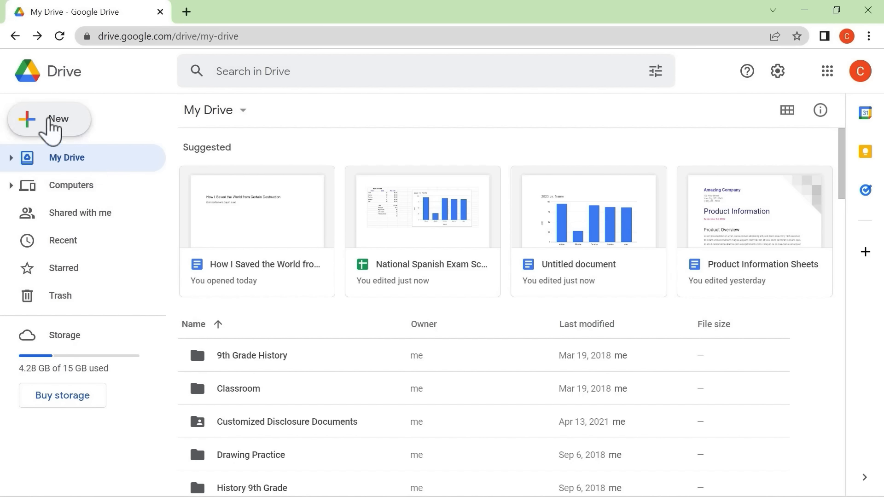
Step: Create a new blank Google Slides presentation from My Drive
{"action": "left_click", "coordinate": [64, 121]}
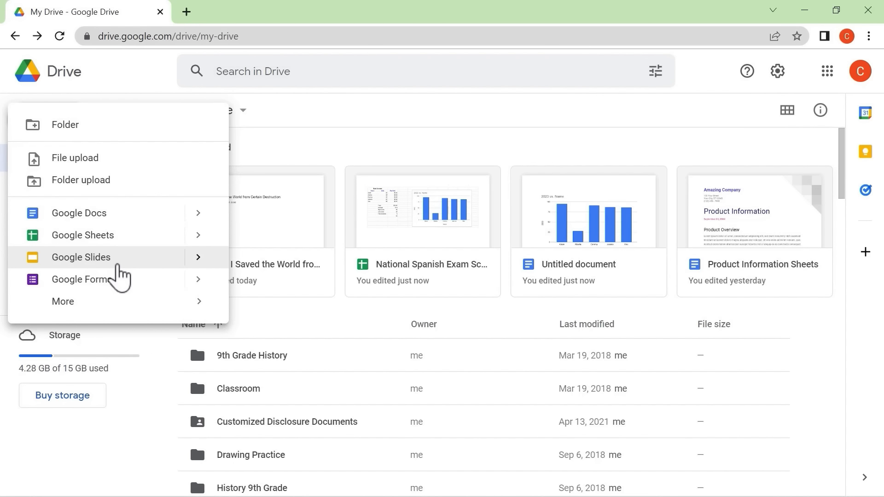
{"action": "left_click", "coordinate": [198, 258]}
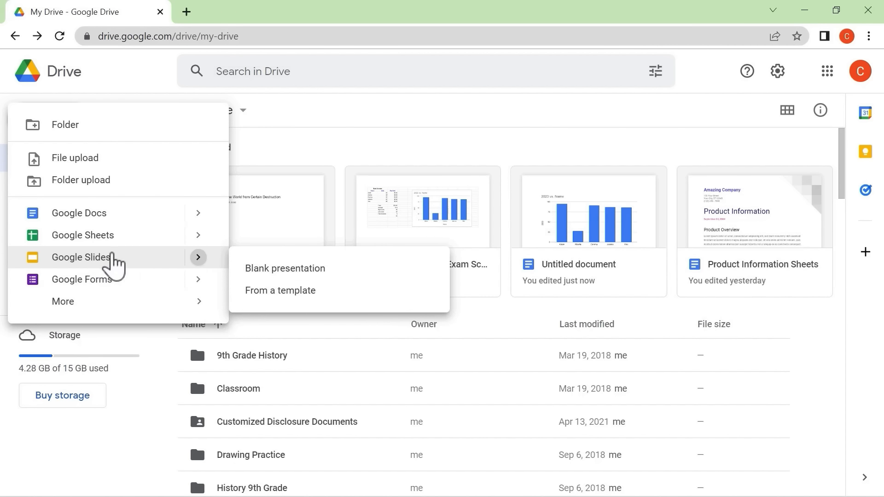
{"action": "left_click", "coordinate": [93, 257]}
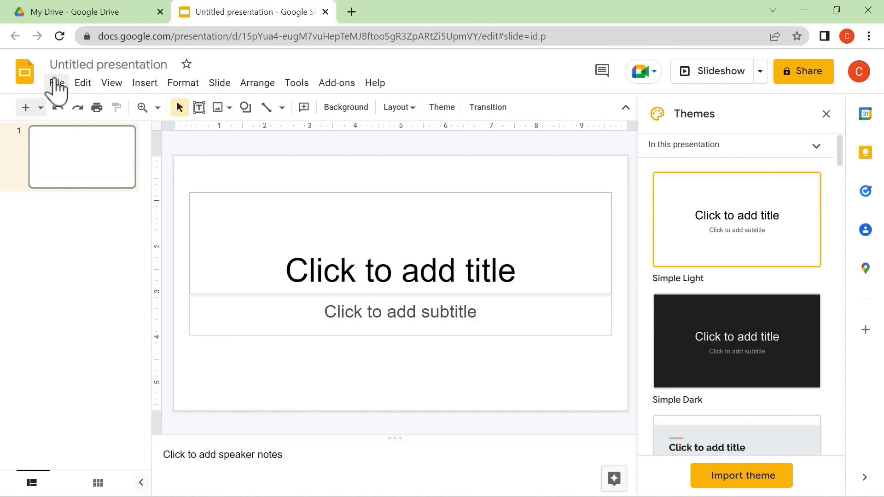
{"action": "left_click", "coordinate": [57, 84]}
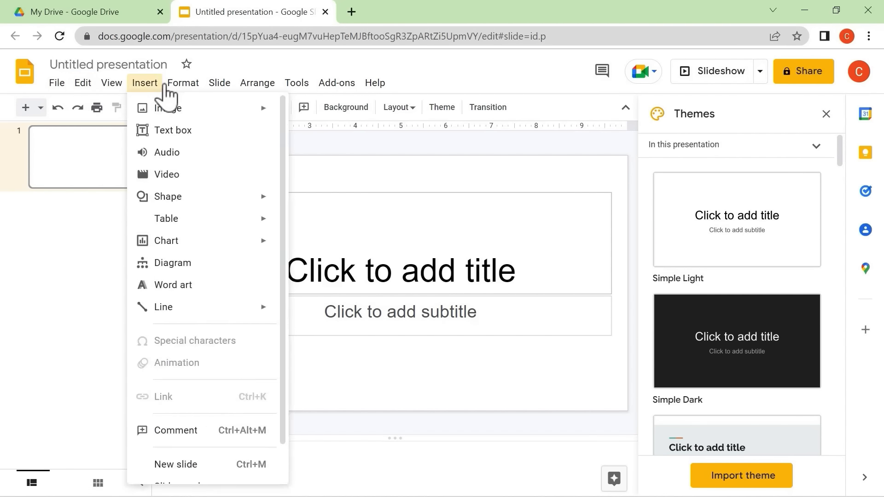
{"action": "left_click", "coordinate": [450, 72]}
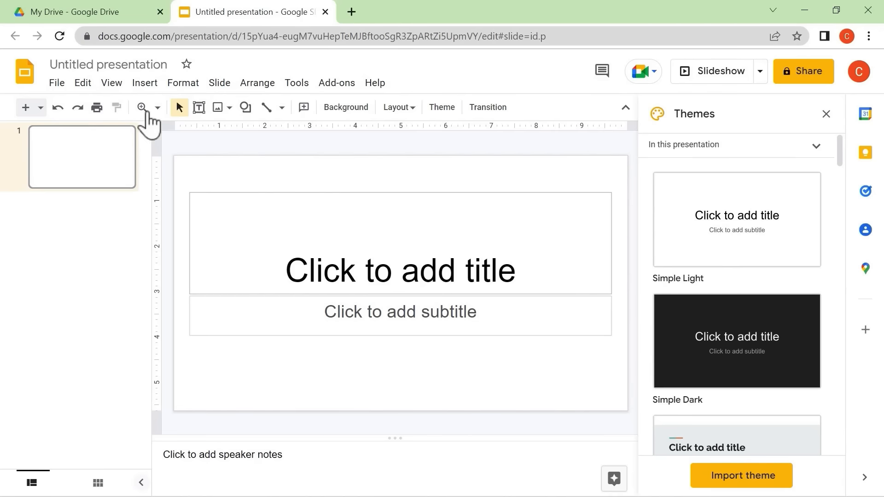